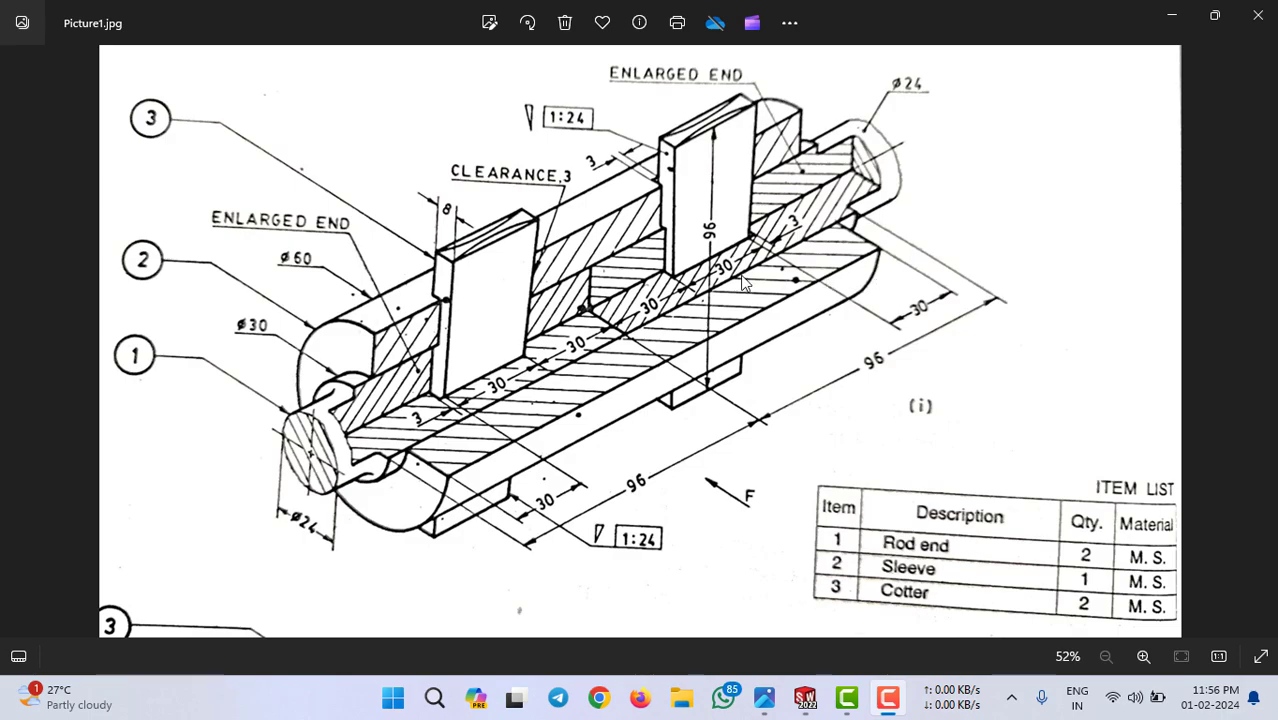
# Step: Look over the cotter joint reference drawing in Photos, then return to SOLIDWORKS
pyautogui.click(622, 266)
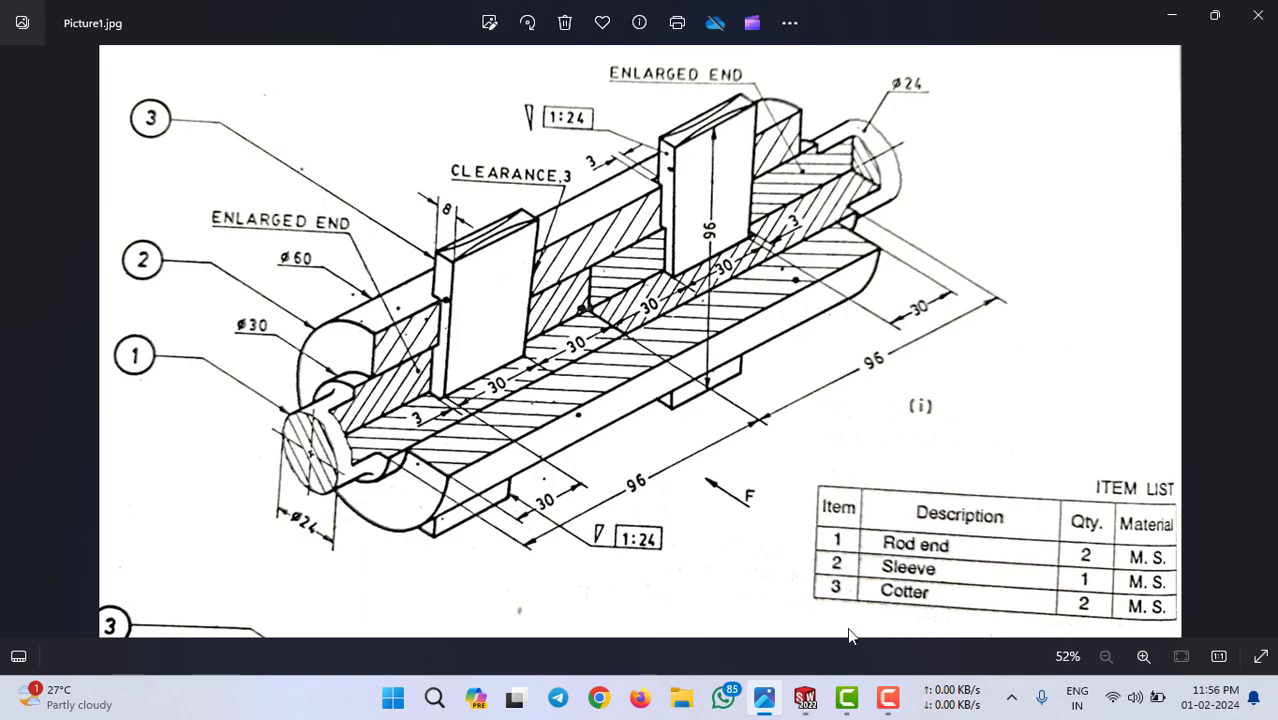
pyautogui.click(803, 702)
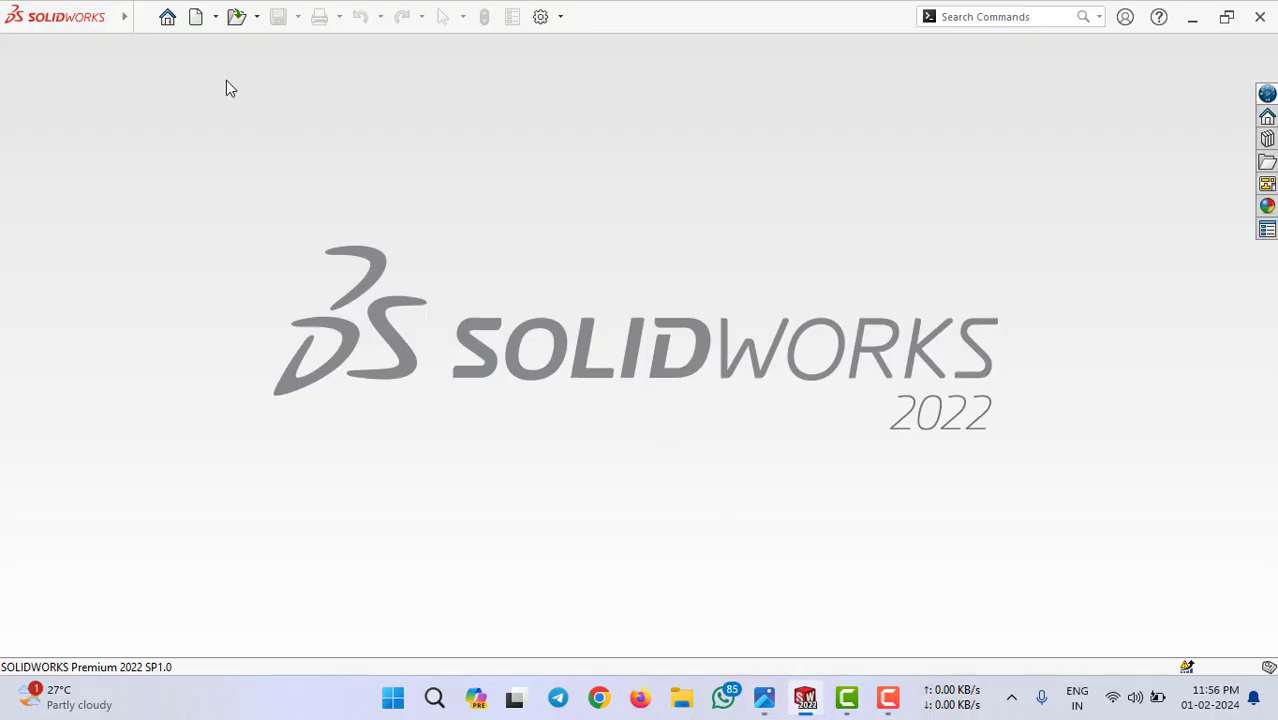
# Step: Create a new part and start an extruded boss sketch on the Front Plane
pyautogui.click(196, 18)
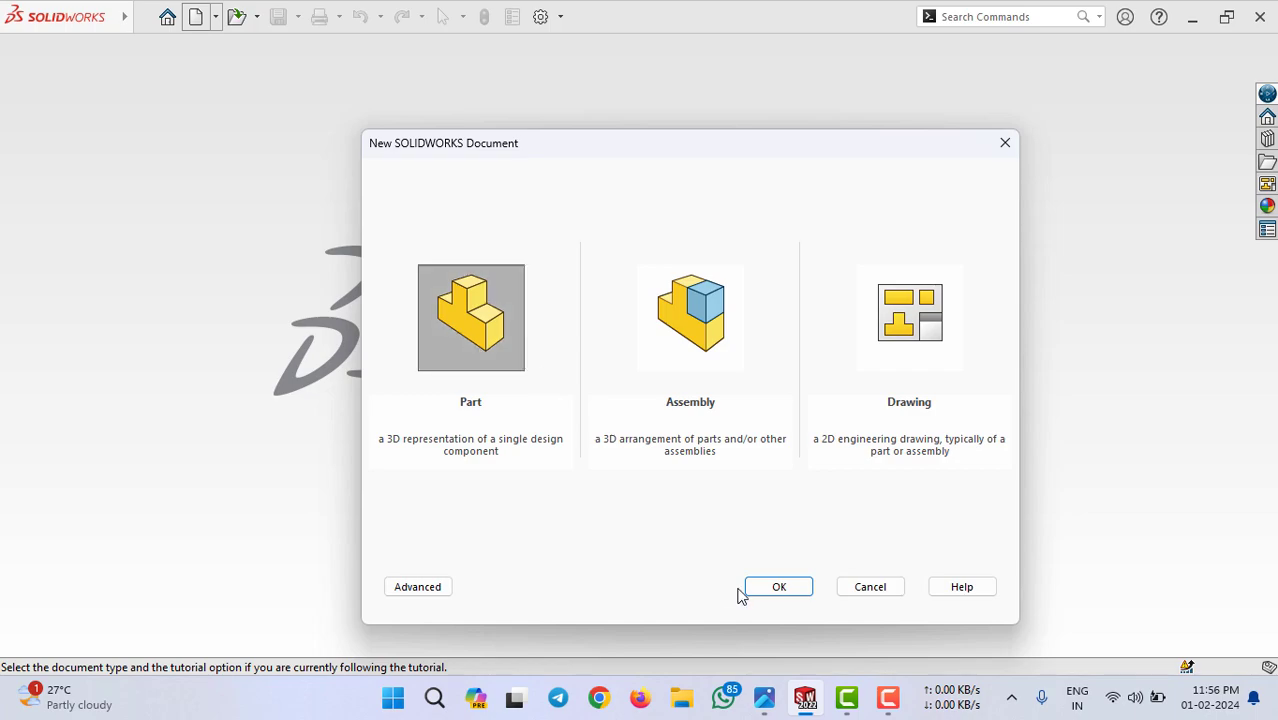
pyautogui.click(779, 587)
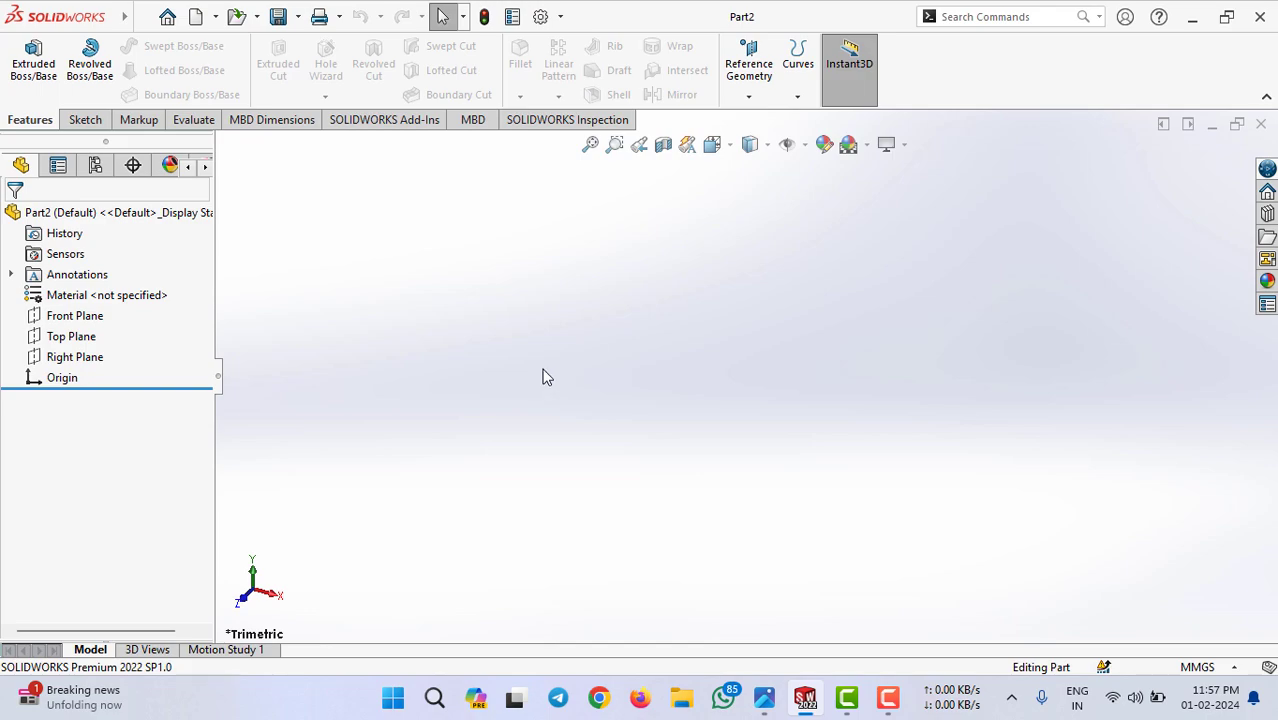
pyautogui.click(33, 66)
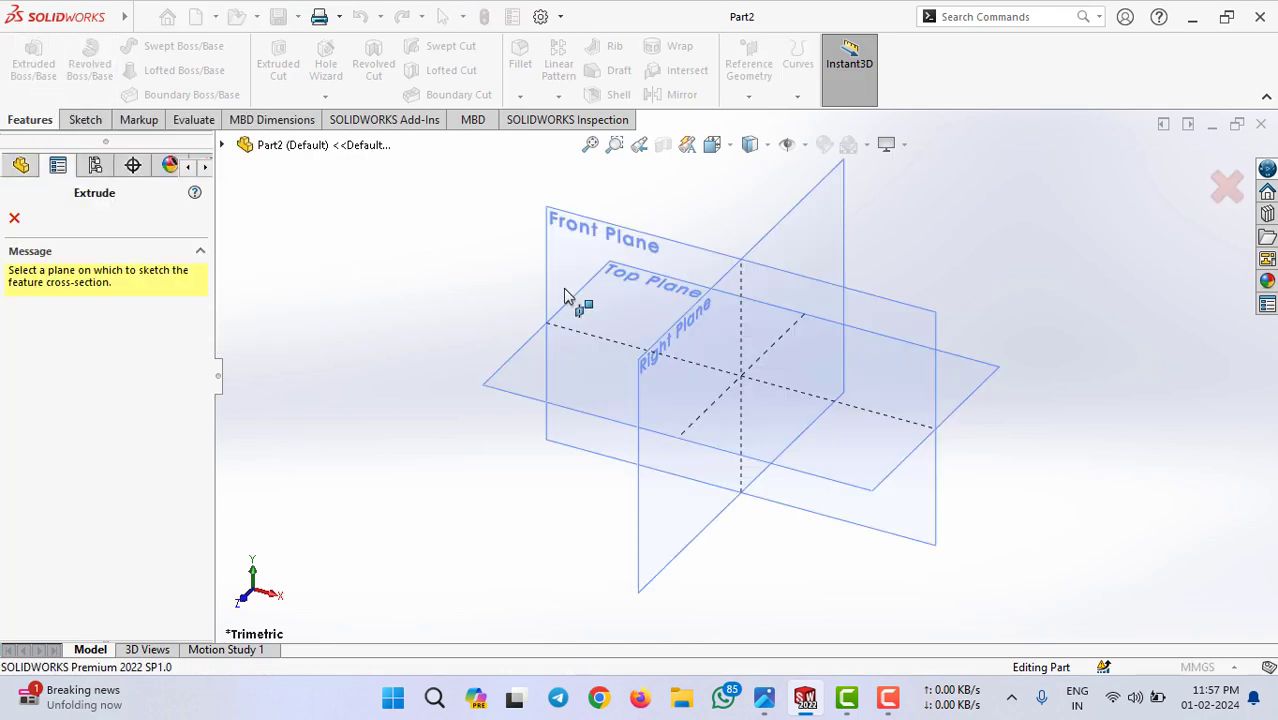
pyautogui.click(581, 232)
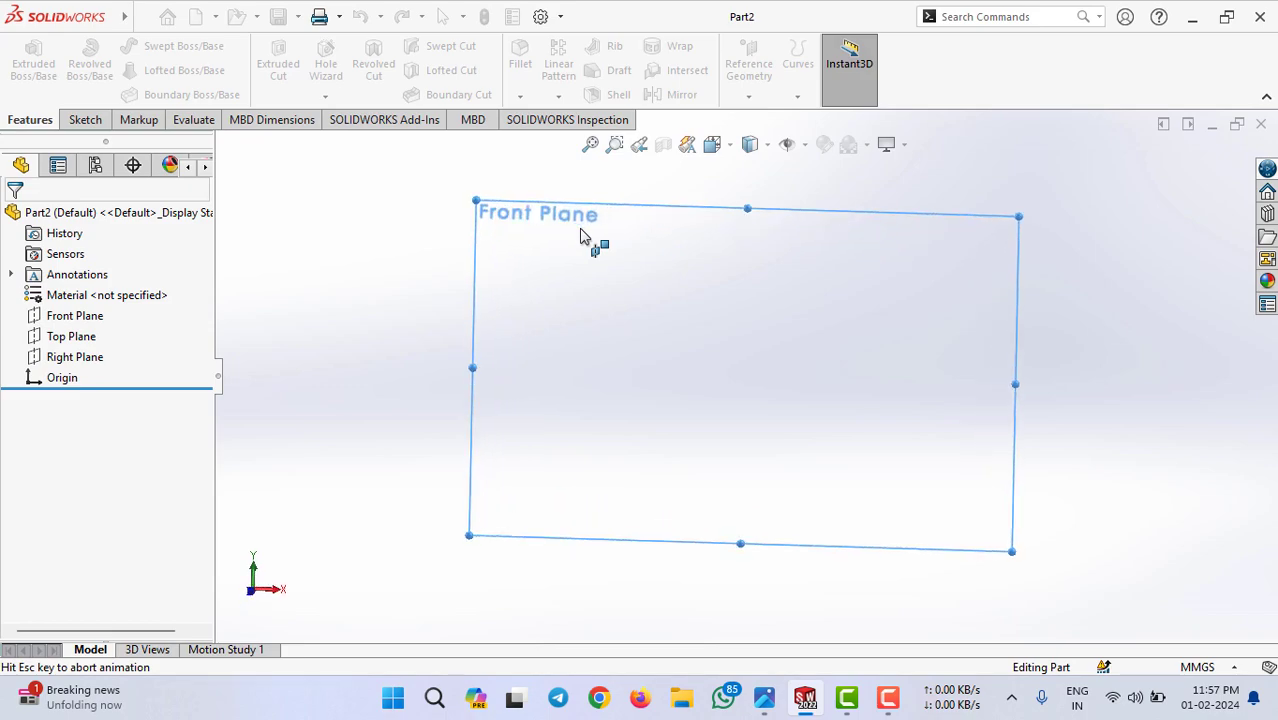
# Step: Draw a circle at the origin and dimension it to 24 mm diameter
pyautogui.click(160, 47)
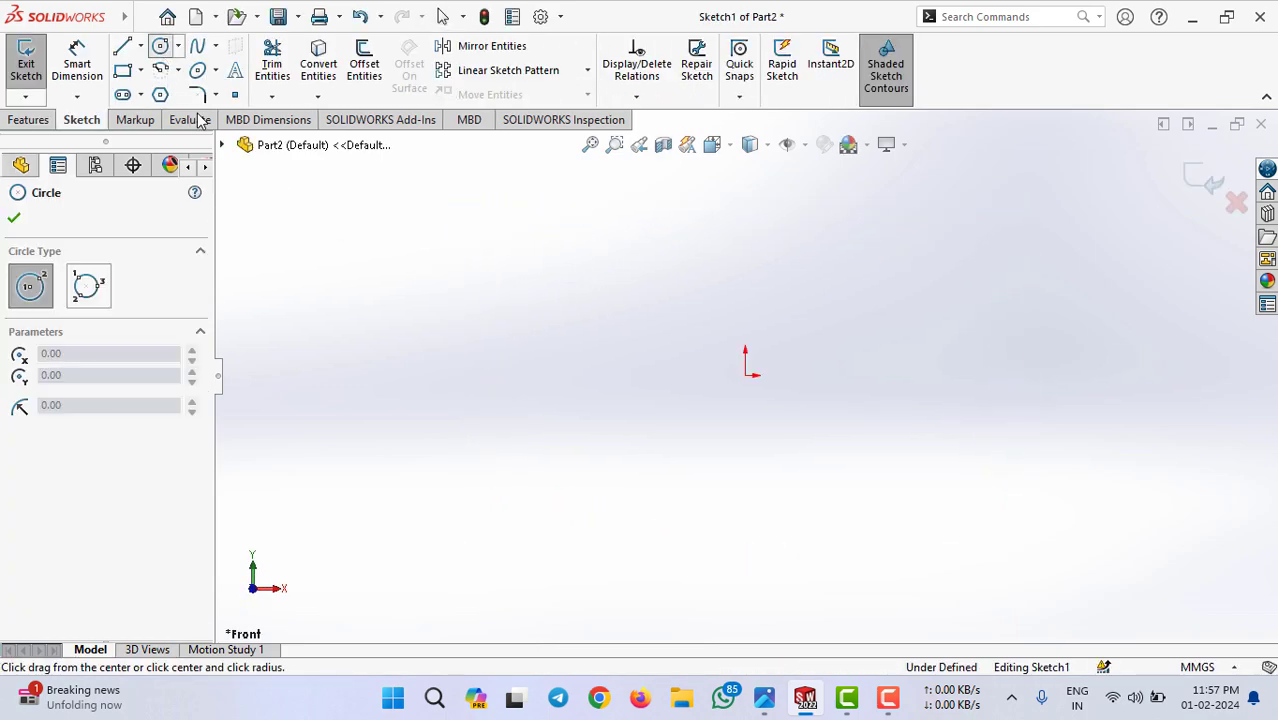
pyautogui.click(745, 373)
pyautogui.click(760, 361)
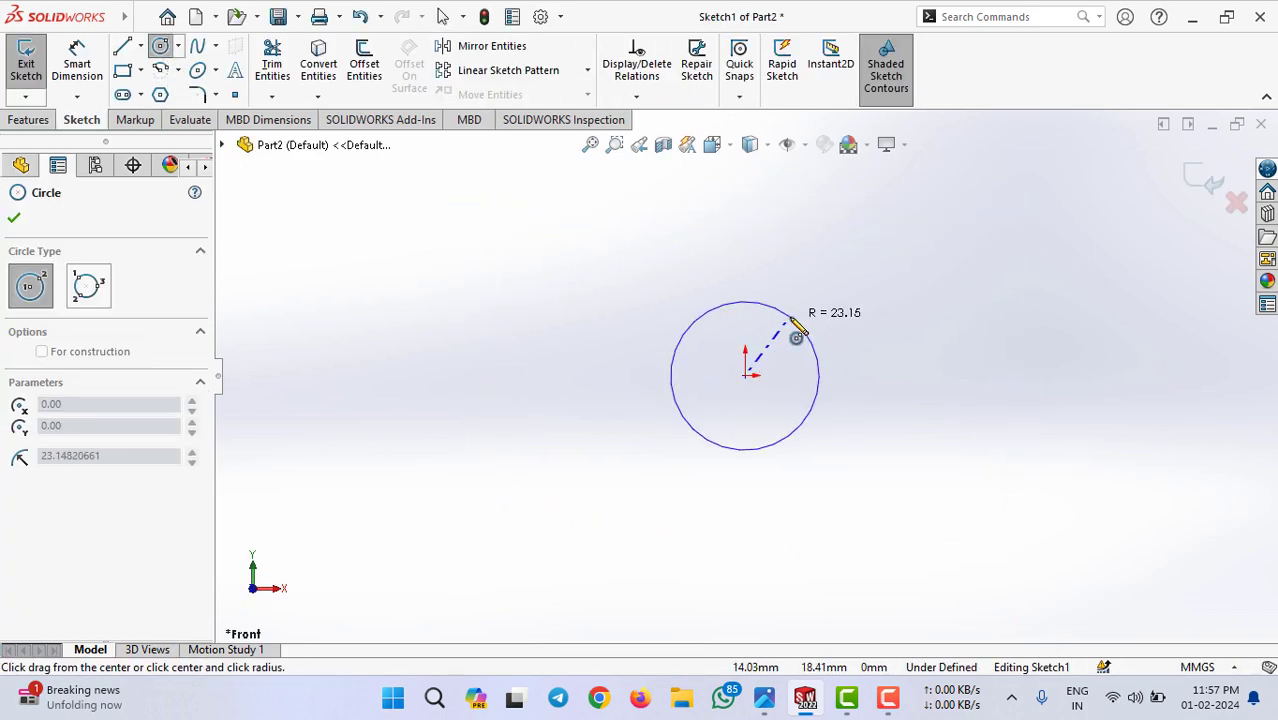
pyautogui.click(799, 329)
pyautogui.press('d')
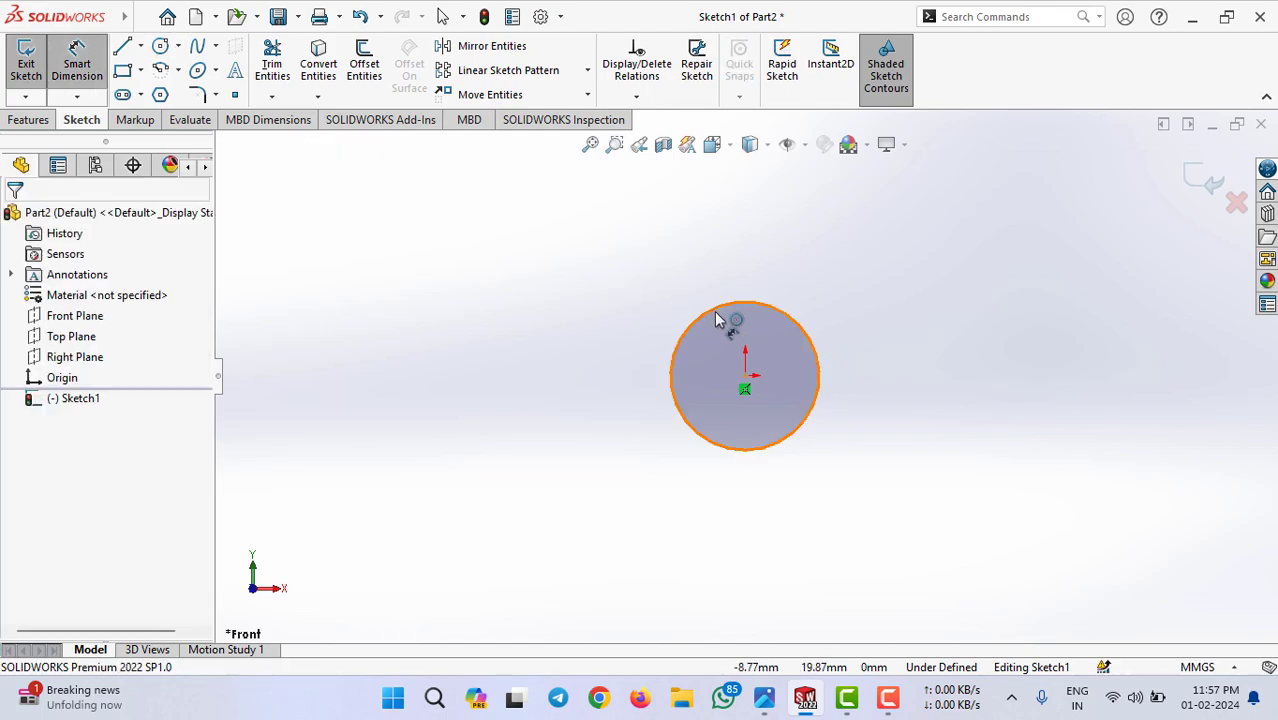
pyautogui.click(720, 321)
pyautogui.click(558, 392)
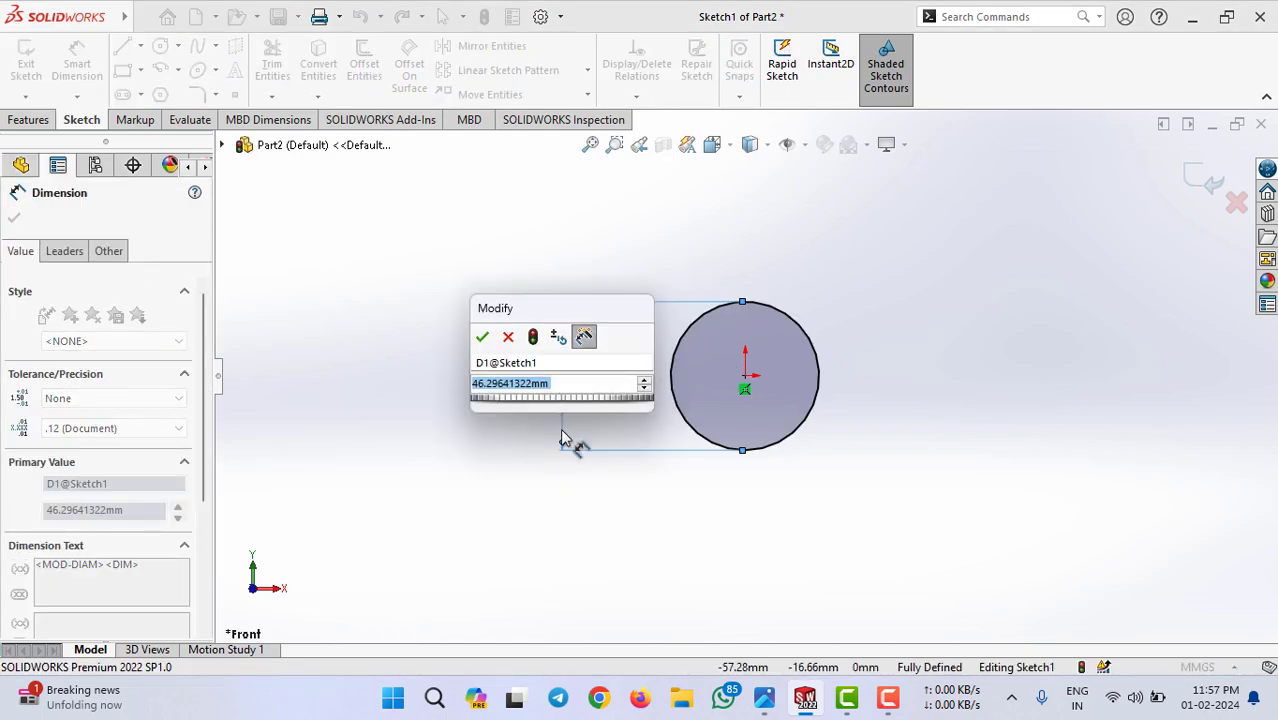
pyautogui.write('24')
pyautogui.press('Return')
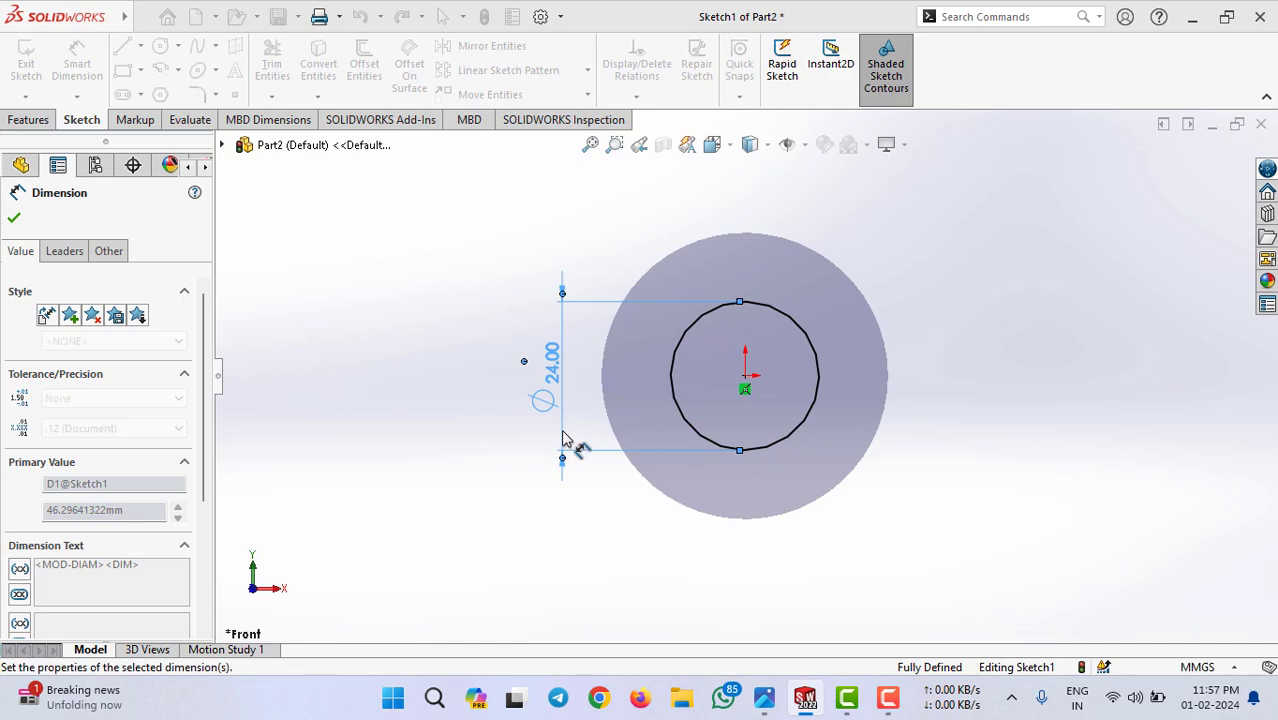
pyautogui.moveTo(805, 265)
pyautogui.mouseDown(button='middle')
pyautogui.moveTo(706, 258)
pyautogui.moveTo(736, 263)
pyautogui.mouseUp(button='middle')
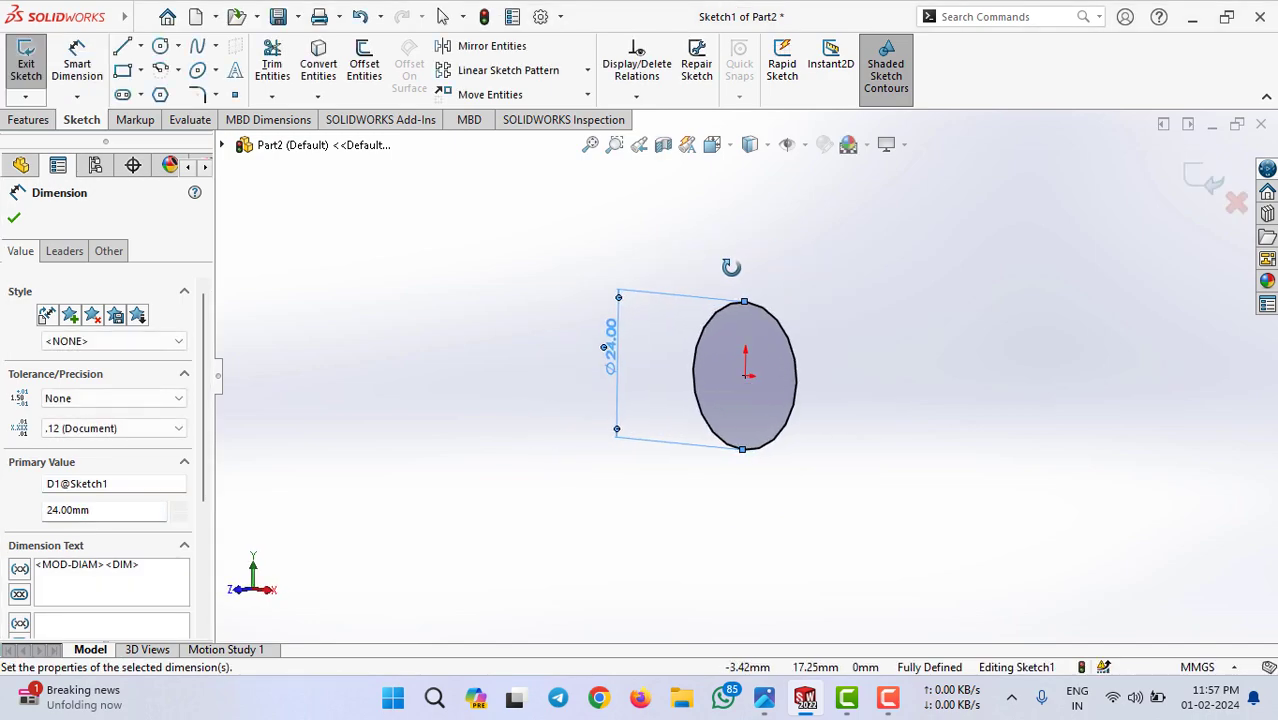
# Step: Extrude the circle 25 mm into a cylinder, Boss-Extrude1
pyautogui.click(1197, 178)
pyautogui.write('e')
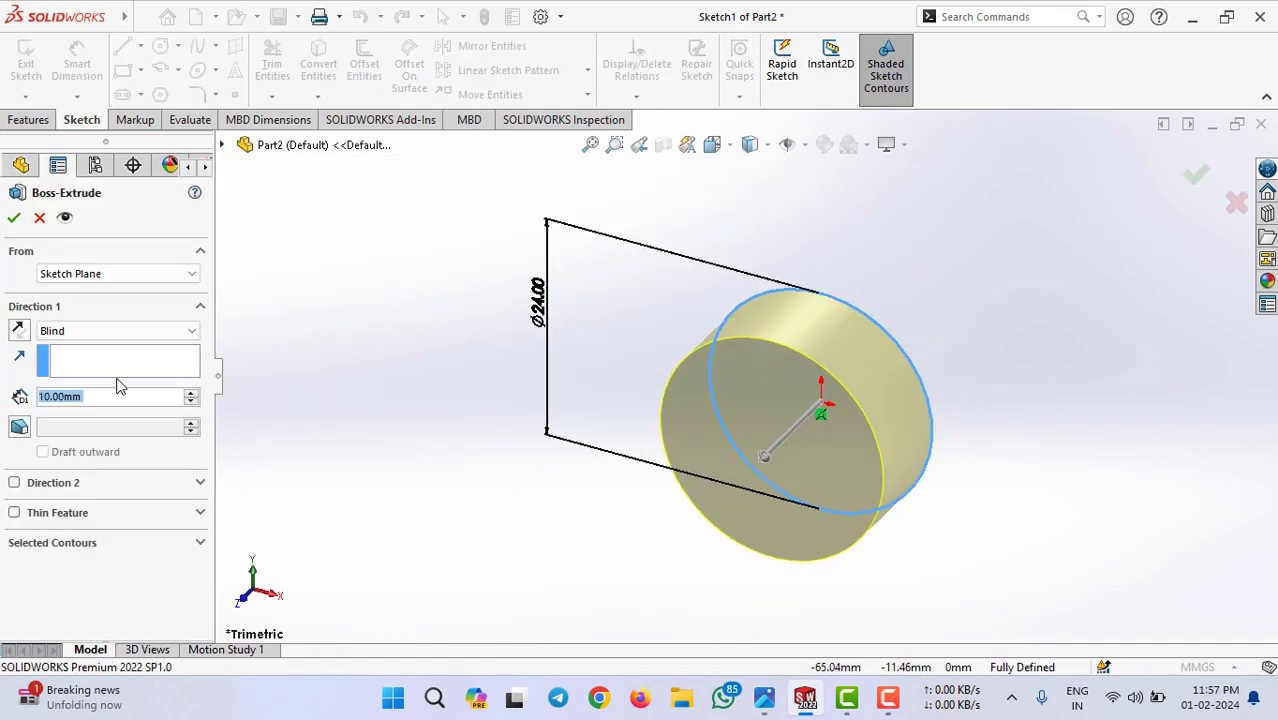
pyautogui.write('25')
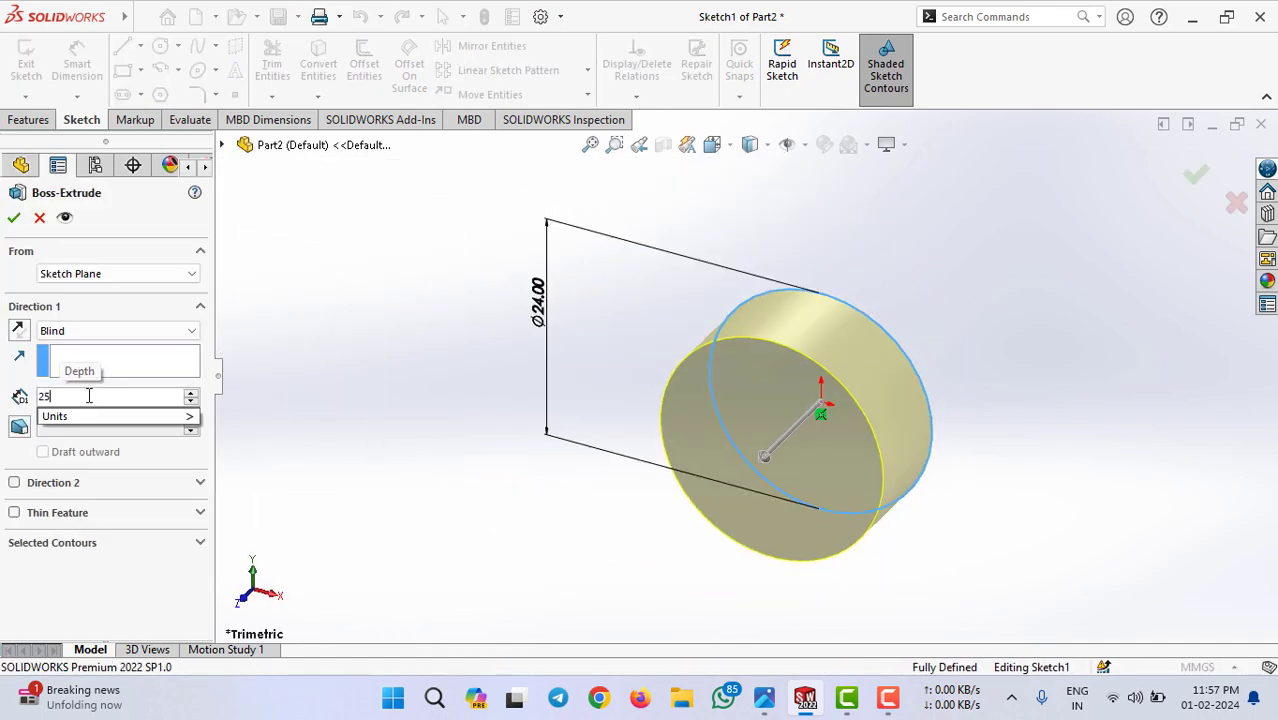
pyautogui.press('Return')
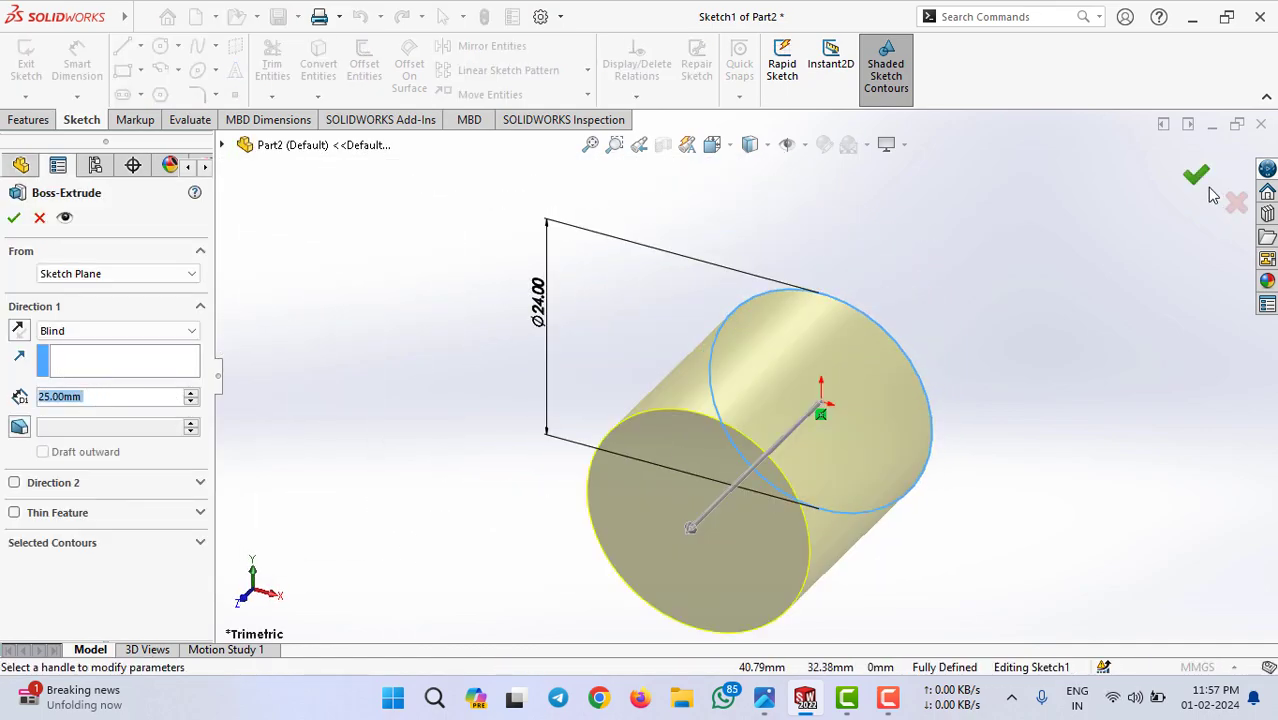
pyautogui.click(1195, 178)
pyautogui.scroll(3, 879, 313)
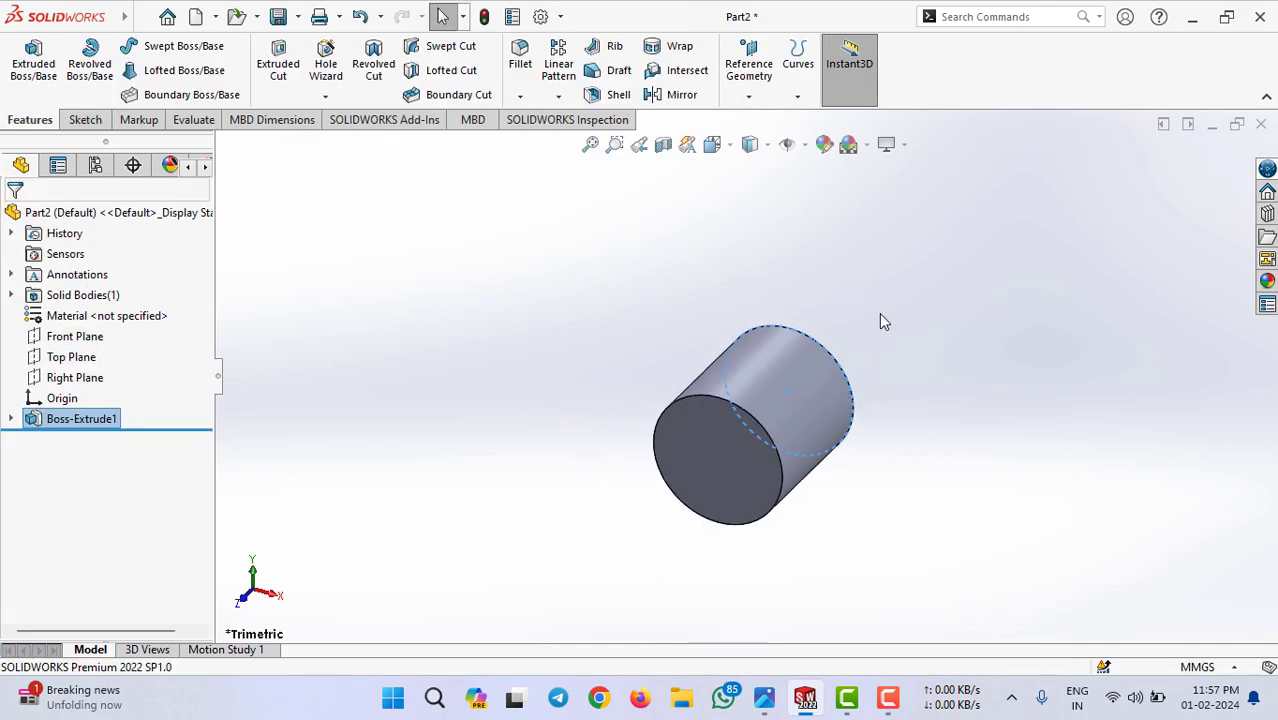
pyautogui.scroll(2, 879, 313)
pyautogui.moveTo(879, 313); pyautogui.dragTo(642, 288, button='middle')
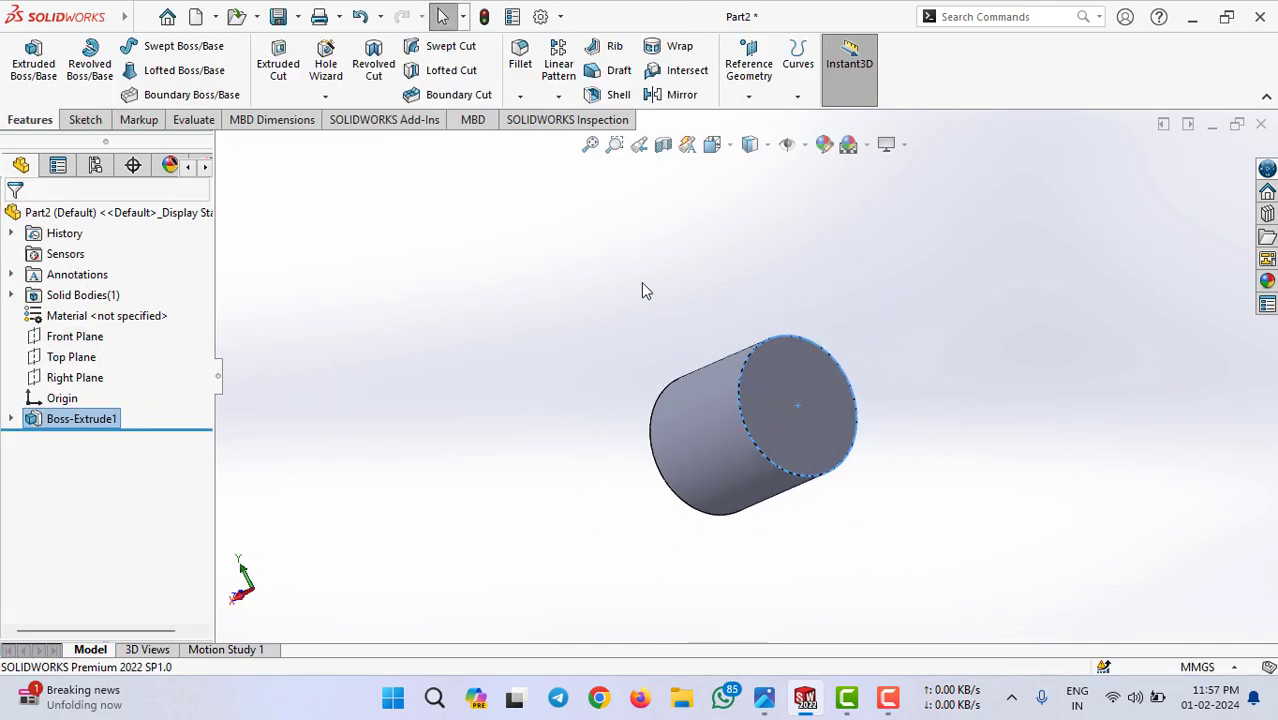
# Step: Start a new boss sketch on the cylinder's end face with a circle centred on the origin
pyautogui.click(33, 58)
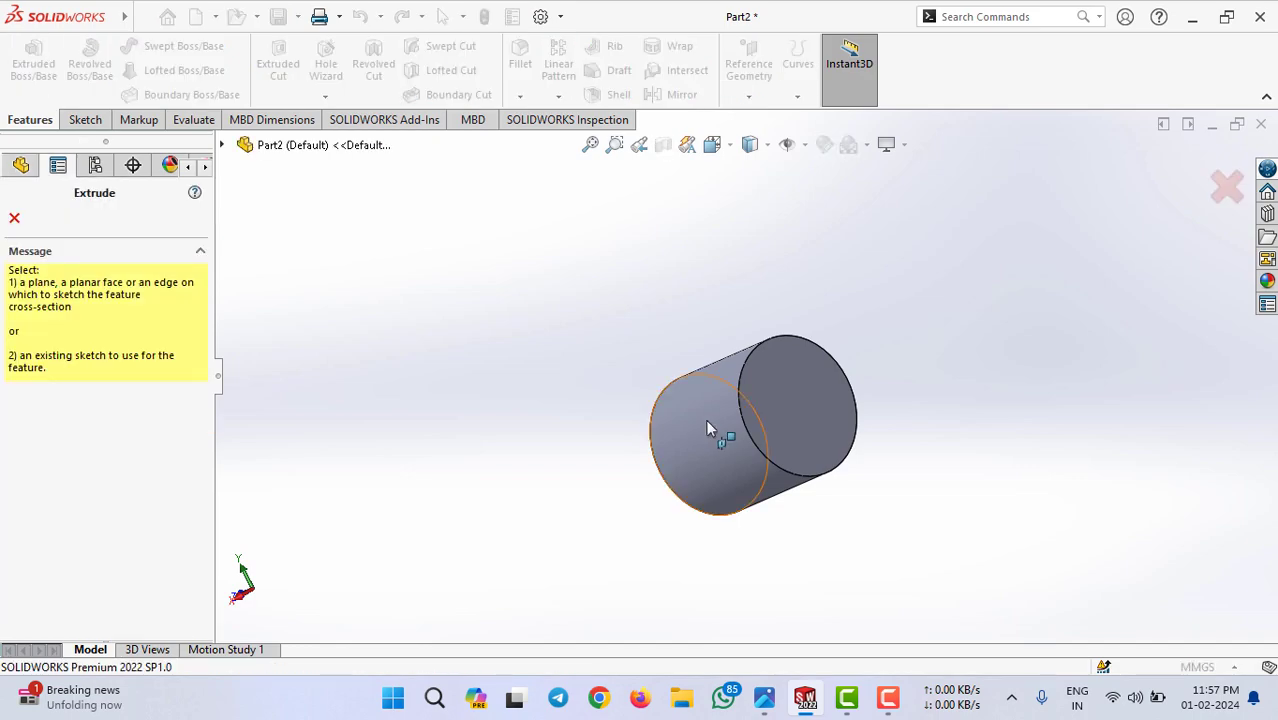
pyautogui.click(829, 386)
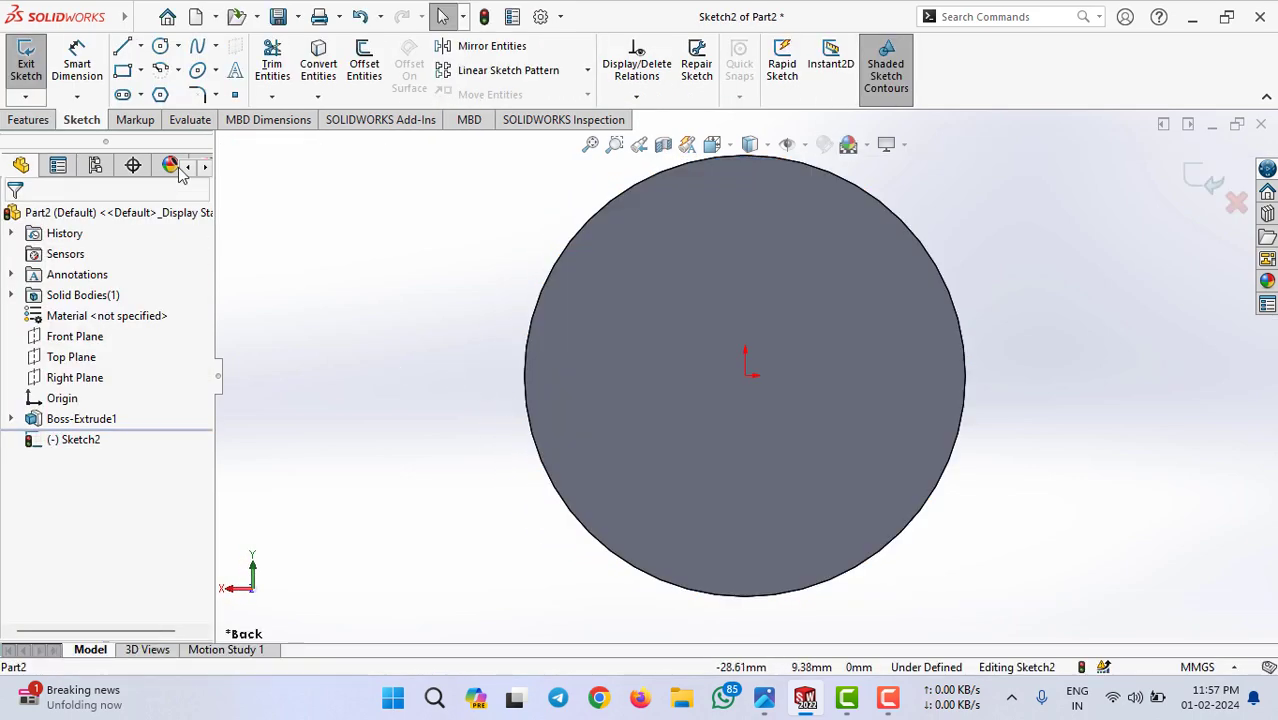
pyautogui.click(160, 50)
pyautogui.click(746, 374)
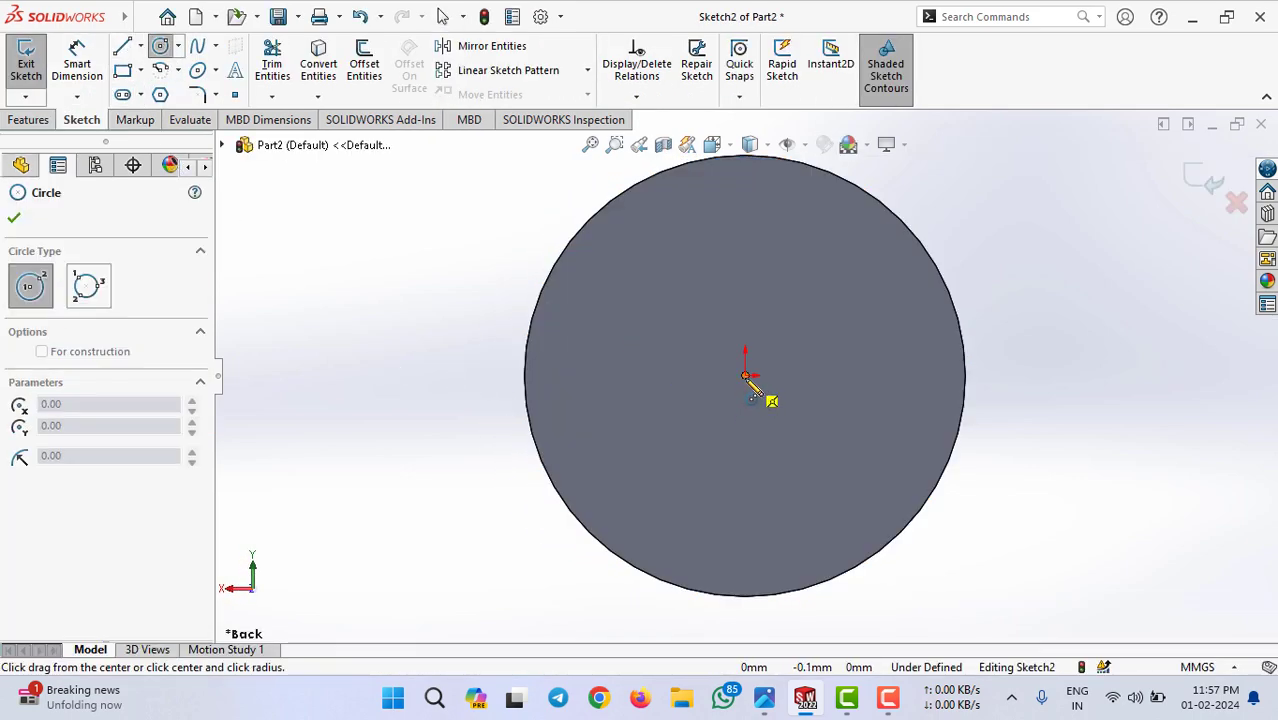
pyautogui.click(1003, 342)
pyautogui.scroll(-1, 359, 337)
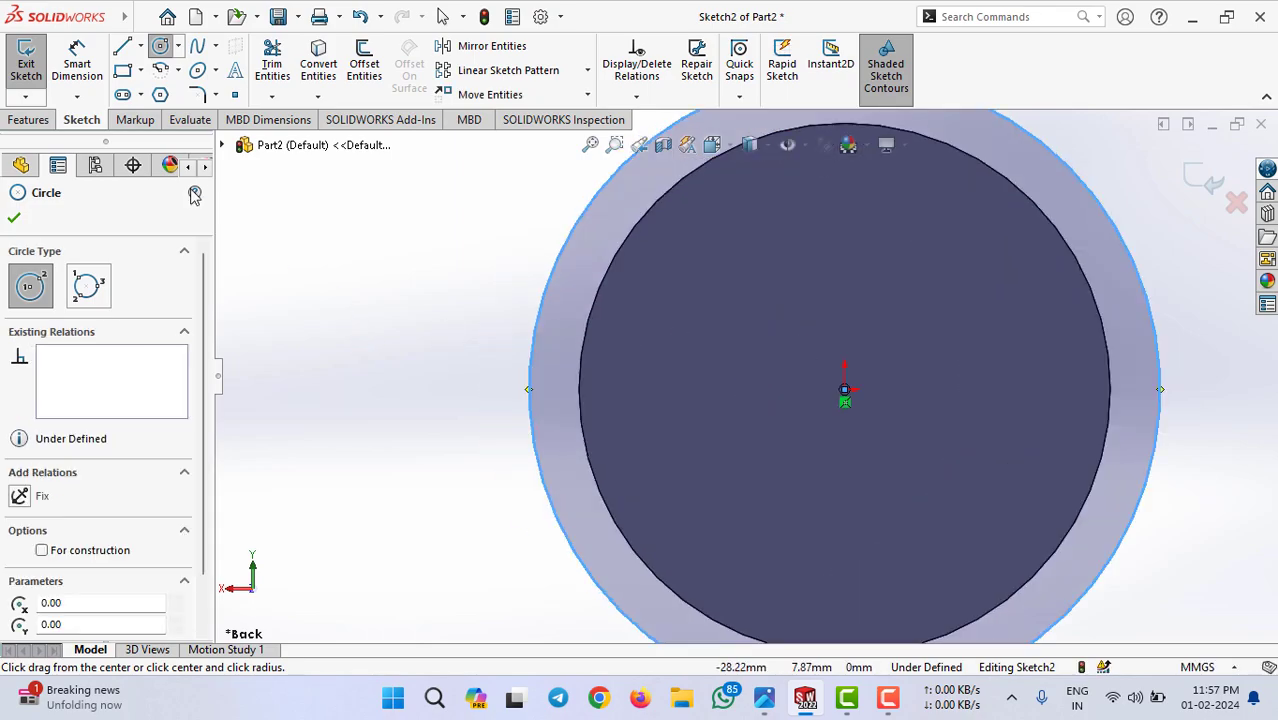
pyautogui.scroll(-1, 313, 312)
pyautogui.scroll(2, 313, 312)
pyautogui.scroll(1, 300, 214)
# Step: Dimension the new circle to 30 mm diameter, view it head-on, and check the reference drawing
pyautogui.press('d')
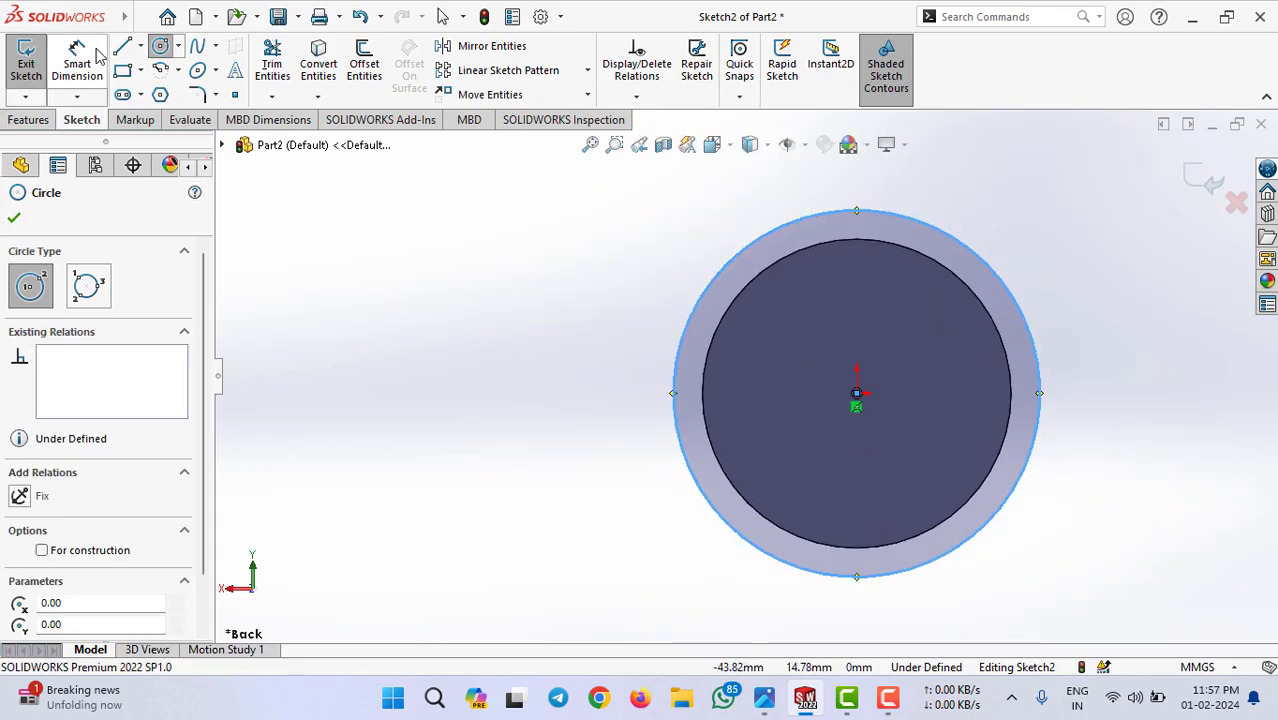
pyautogui.click(677, 360)
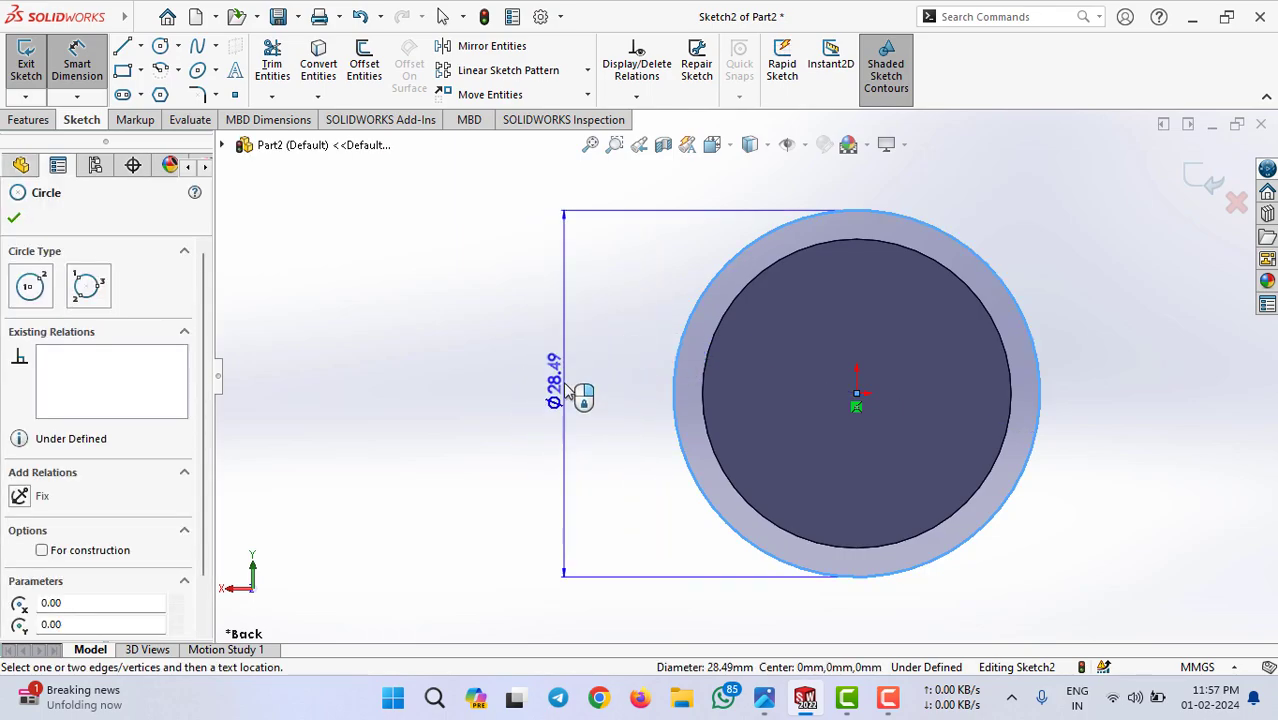
pyautogui.click(571, 398)
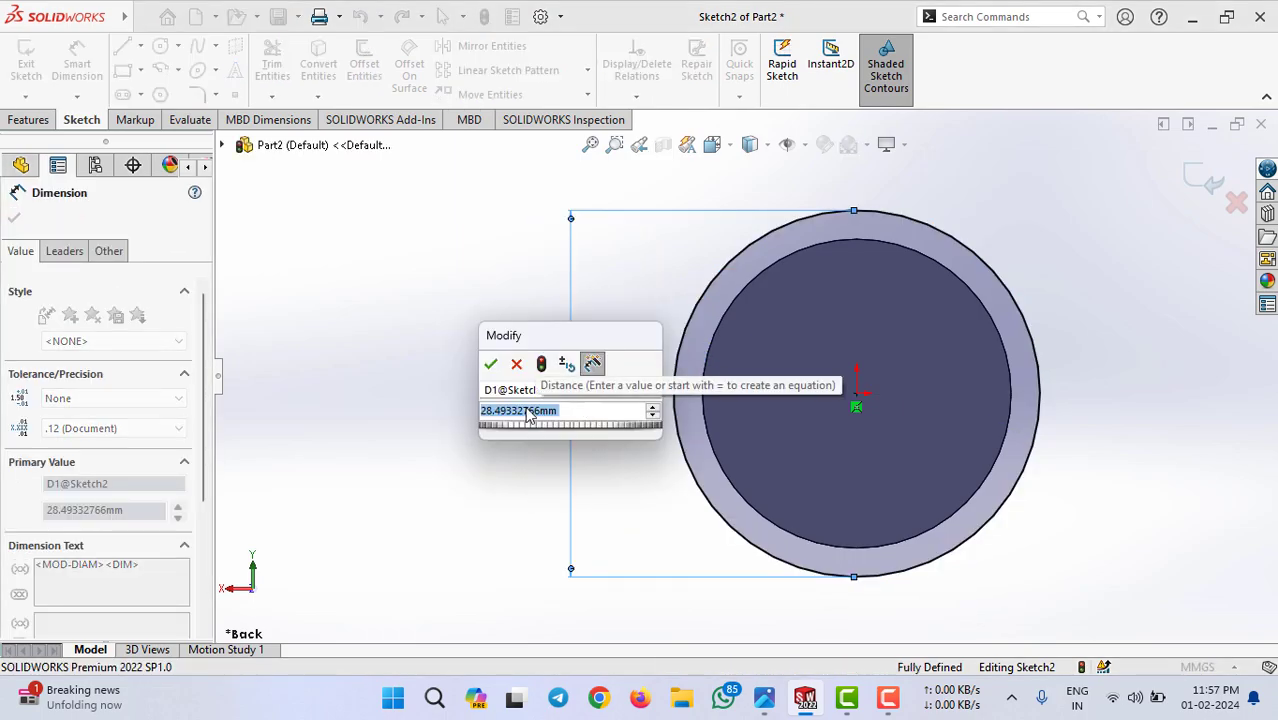
pyautogui.write('30')
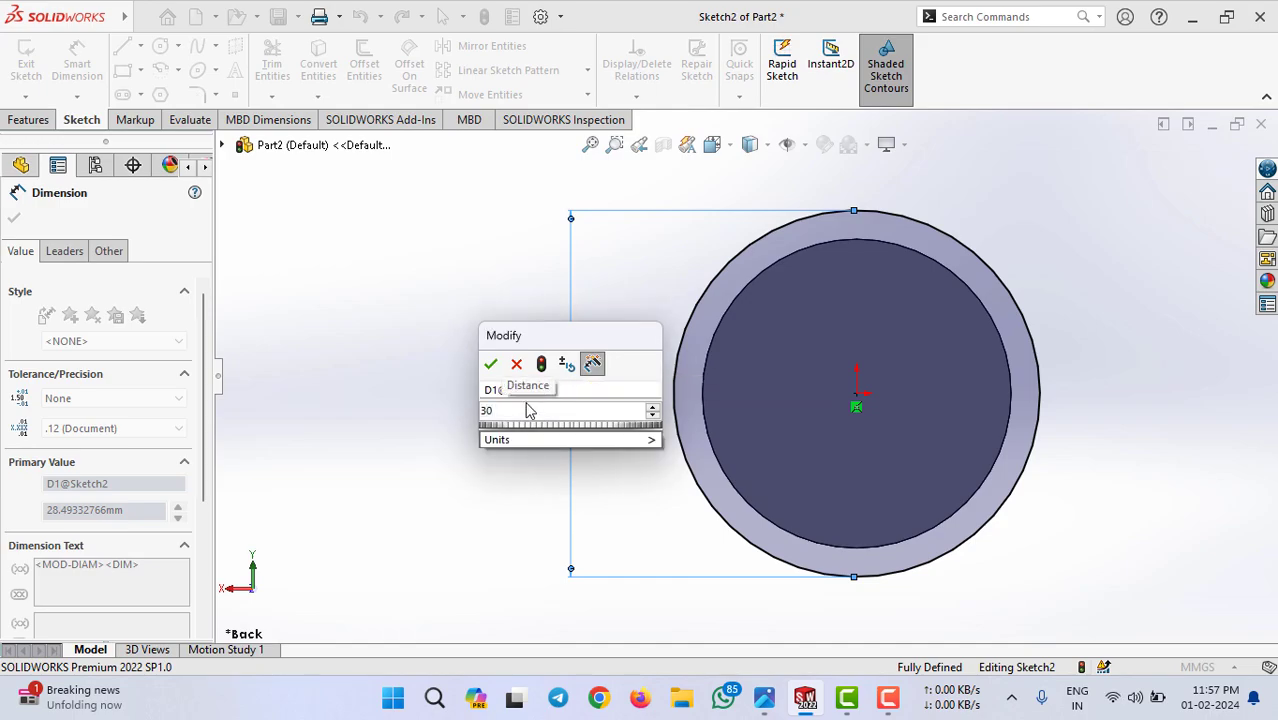
pyautogui.press('Return')
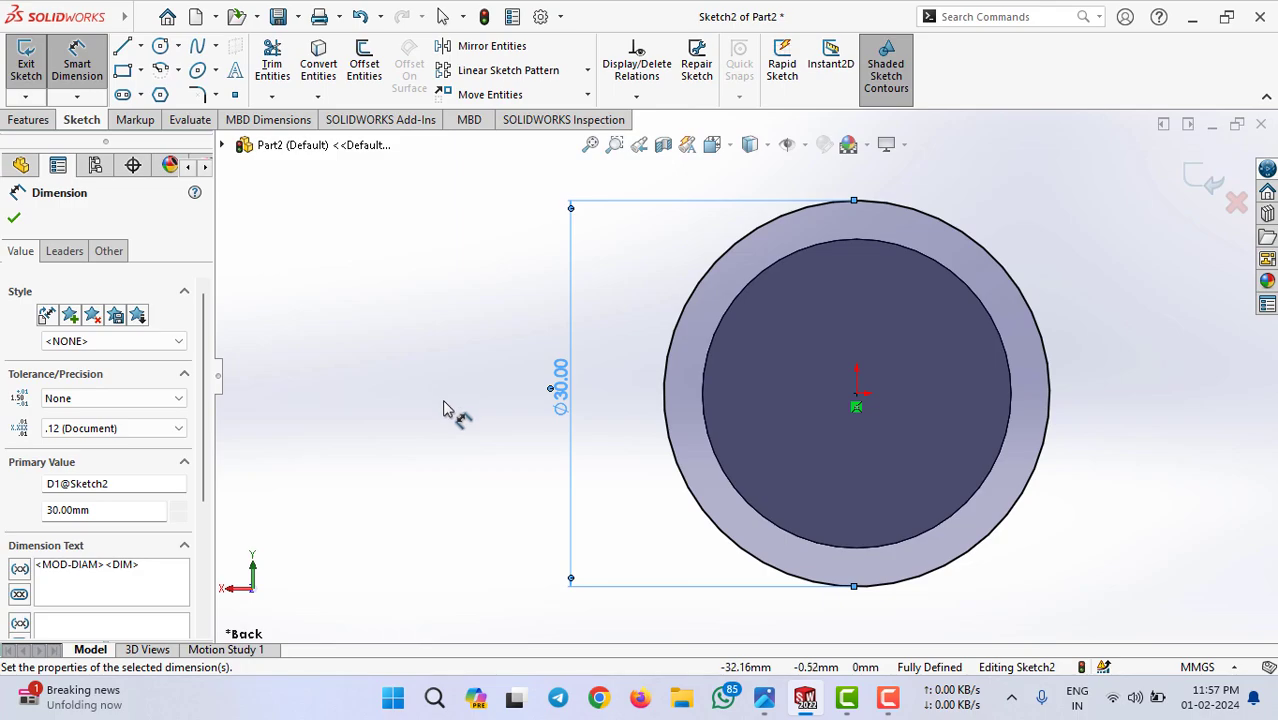
pyautogui.moveTo(447, 410); pyautogui.dragTo(499, 386, button='middle')
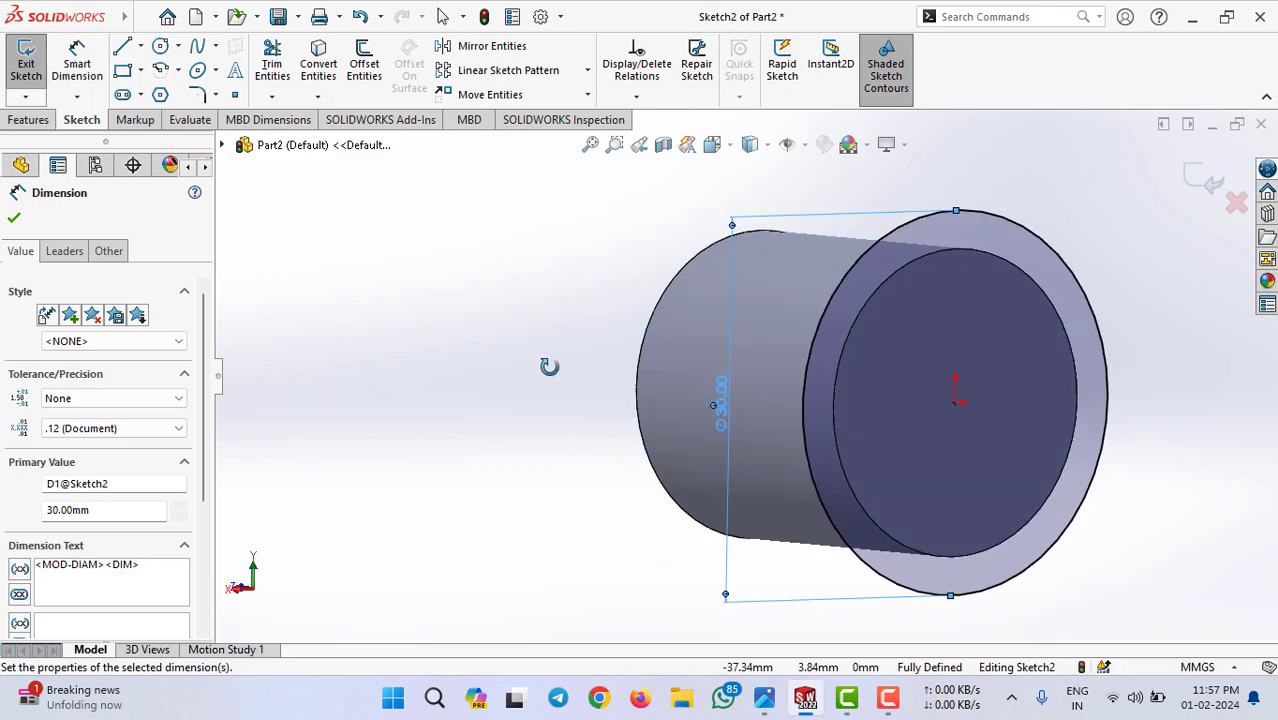
pyautogui.click(14, 218)
pyautogui.hotkey('ctrl', '8')
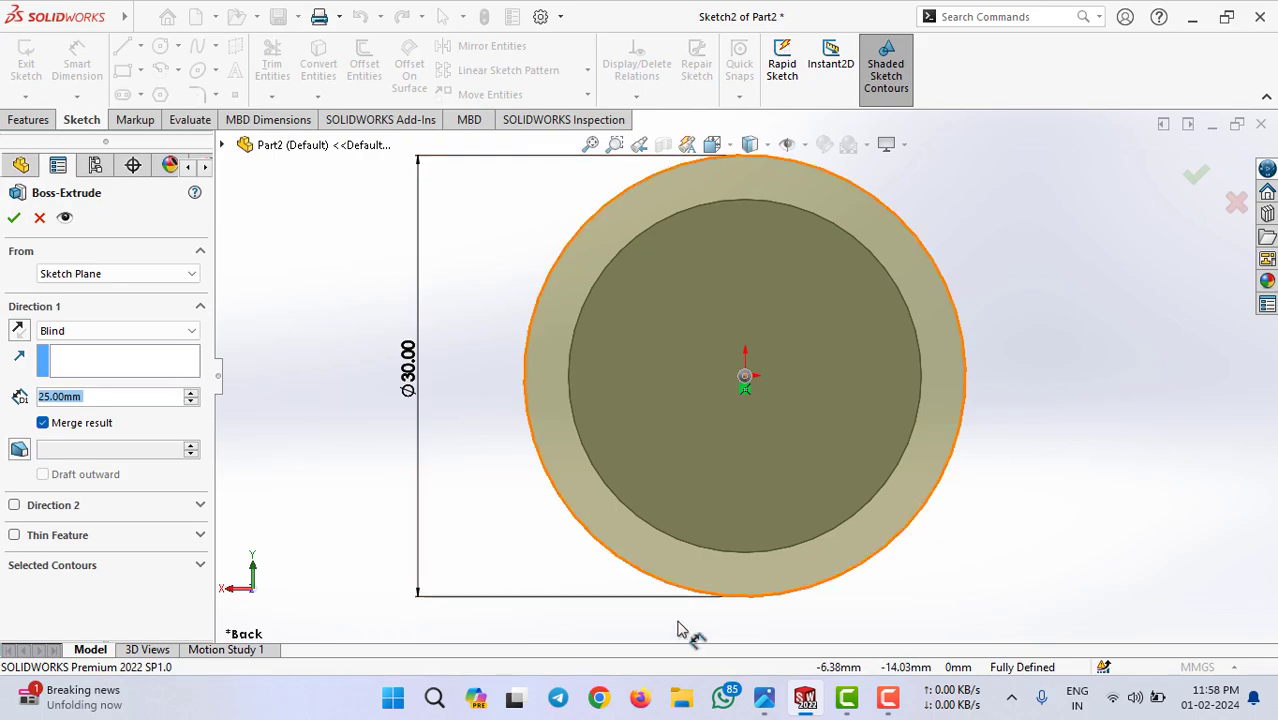
pyautogui.click(764, 698)
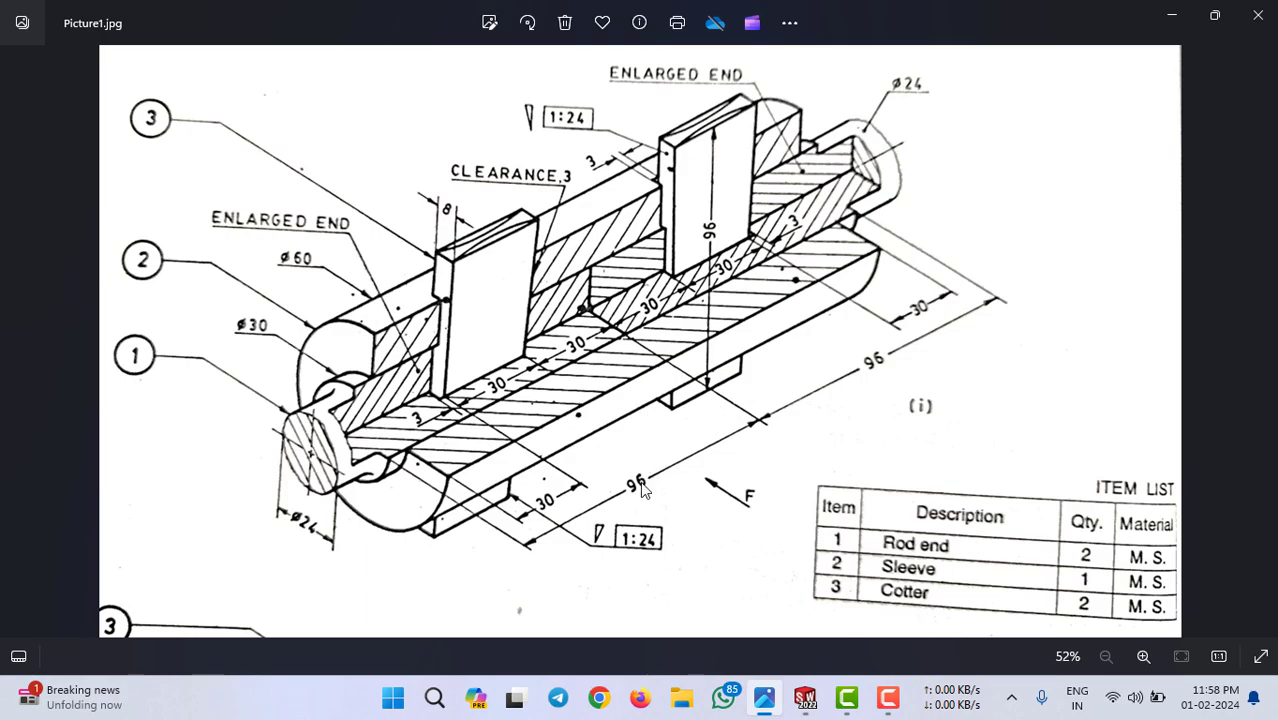
# Step: Set the Ø30 boss extrusion depth to 96 mm and confirm Boss-Extrude2
pyautogui.hotkey('alt', 'Tab')
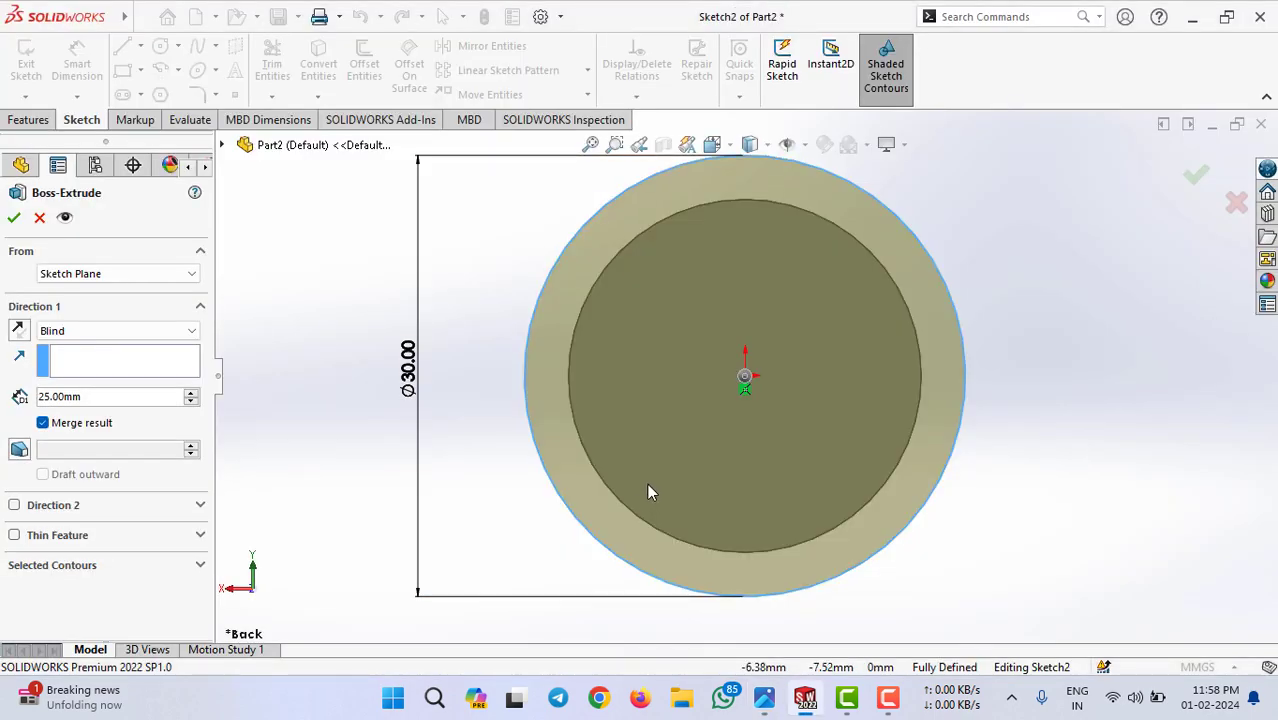
pyautogui.doubleClick(118, 396)
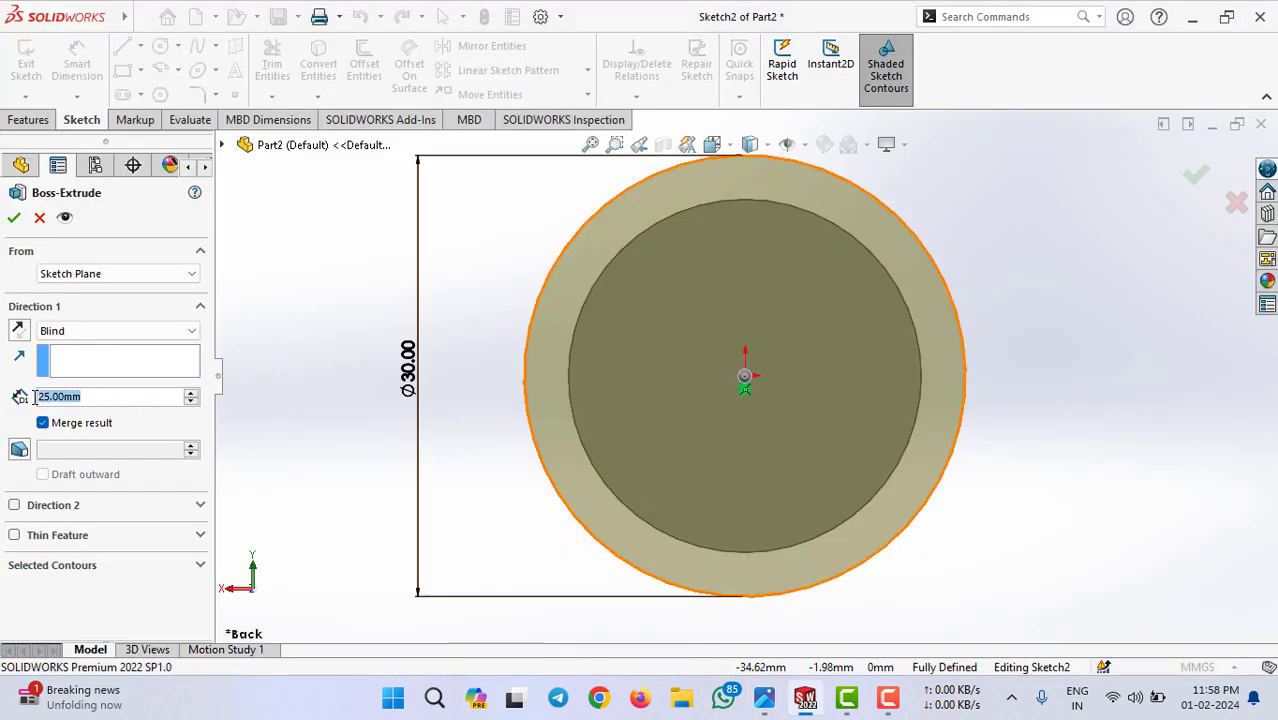
pyautogui.write('96')
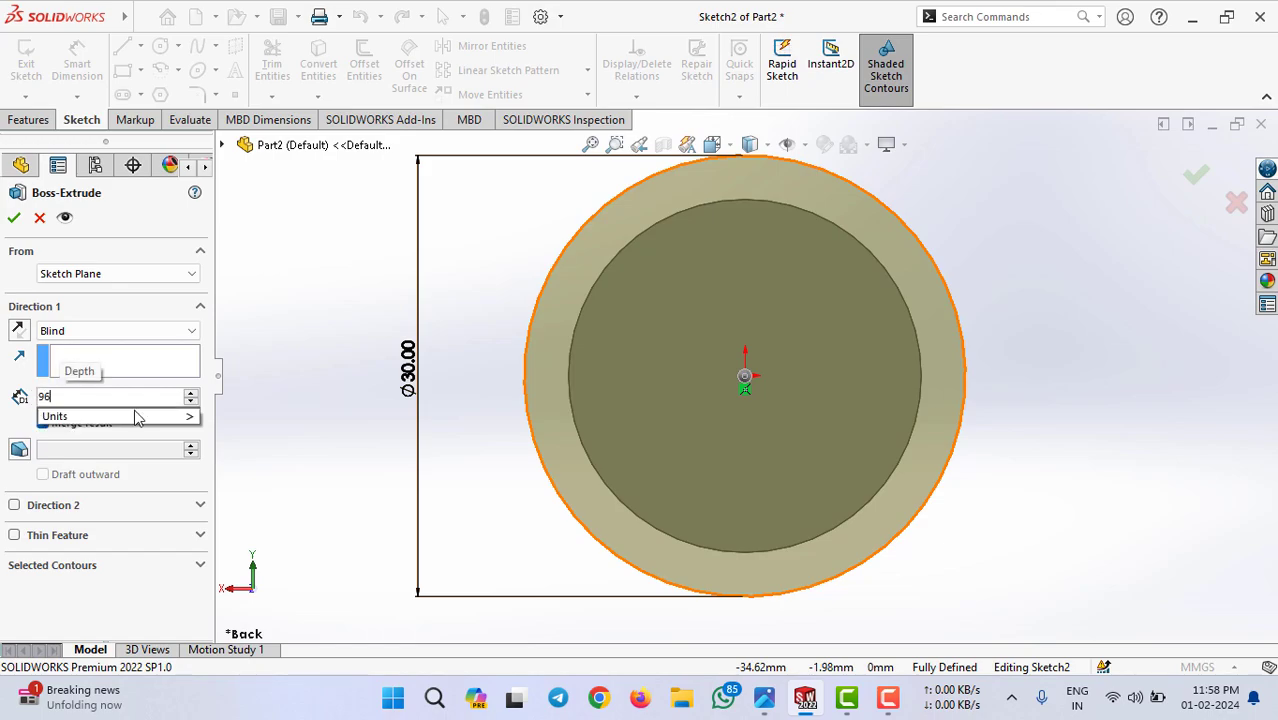
pyautogui.click(15, 220)
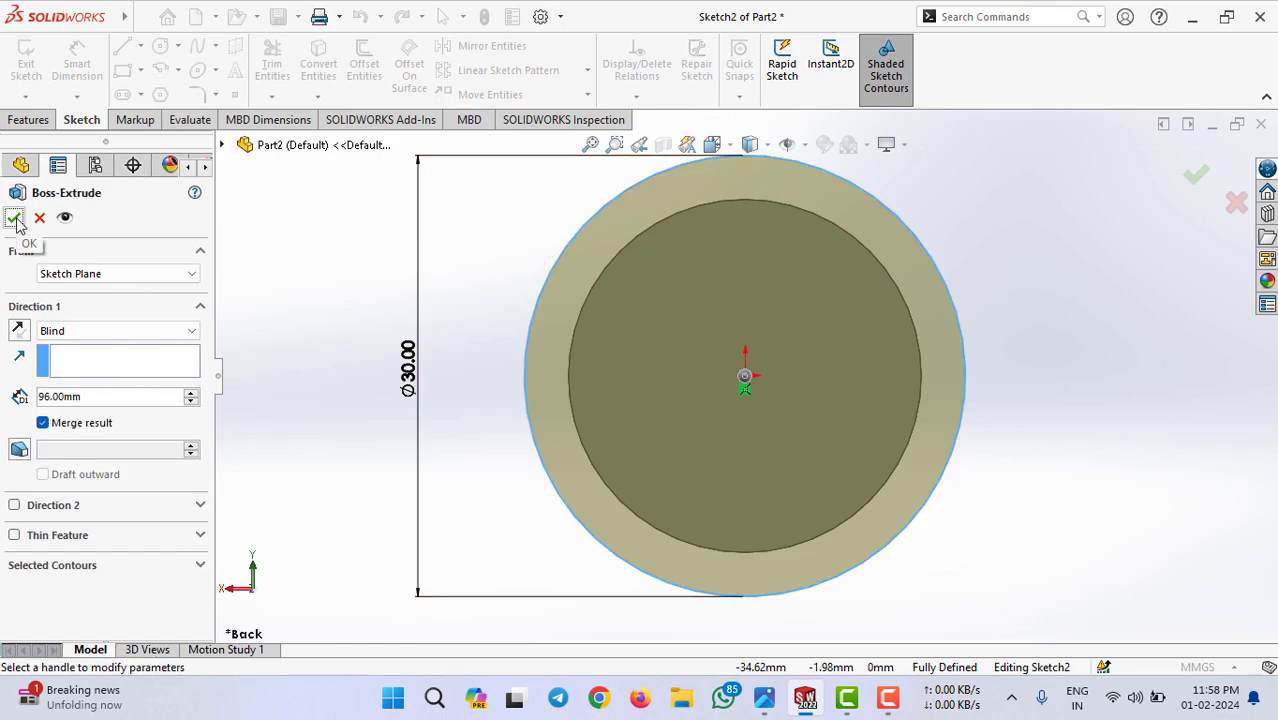
pyautogui.scroll(2, 357, 357)
pyautogui.scroll(1, 357, 357)
pyautogui.moveTo(357, 357)
pyautogui.mouseDown(button='middle')
pyautogui.moveTo(482, 384)
pyautogui.moveTo(473, 391)
pyautogui.mouseUp(button='middle')
pyautogui.click(1194, 180)
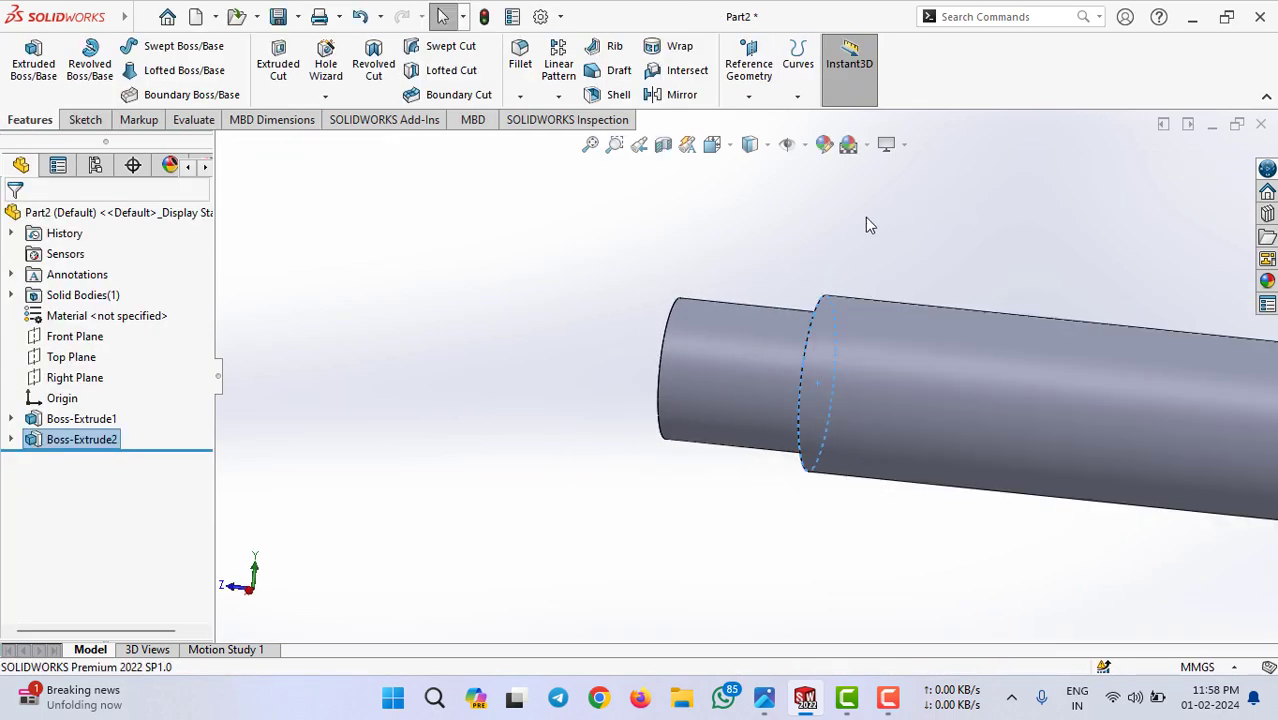
pyautogui.moveTo(867, 222)
pyautogui.mouseDown(button='middle')
pyautogui.moveTo(991, 336)
pyautogui.moveTo(964, 360)
pyautogui.mouseUp(button='middle')
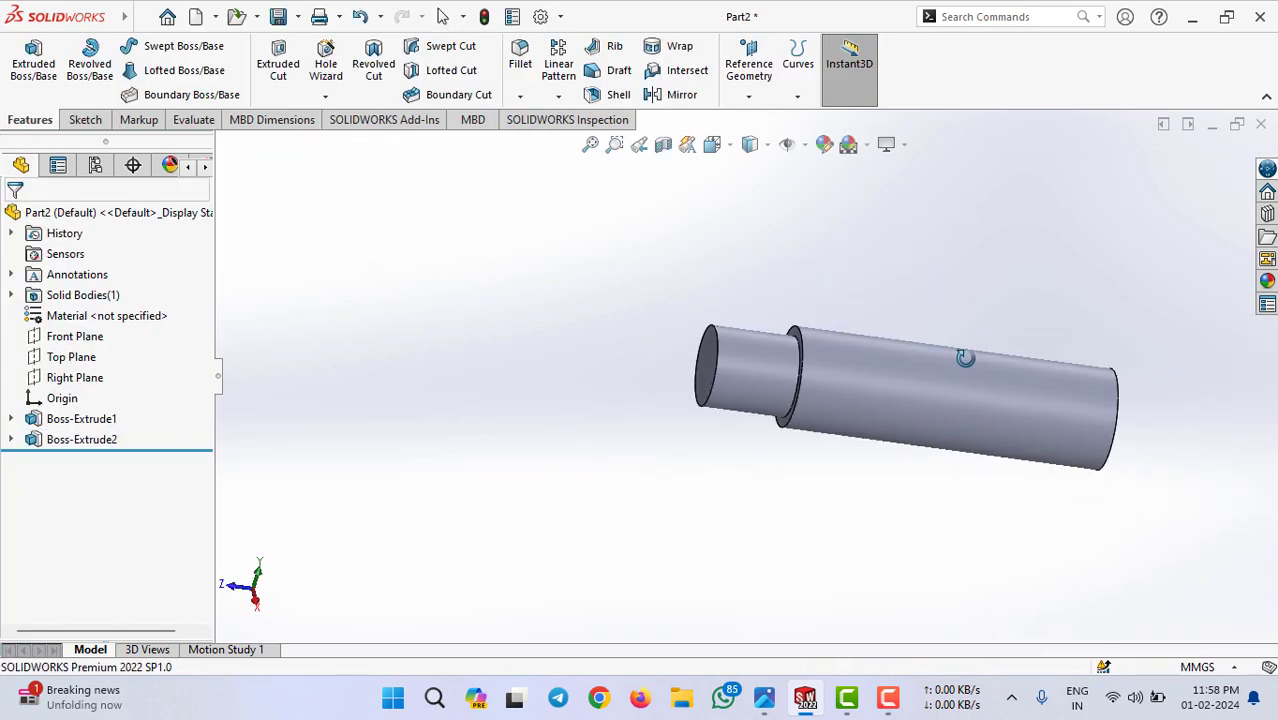
pyautogui.click(764, 697)
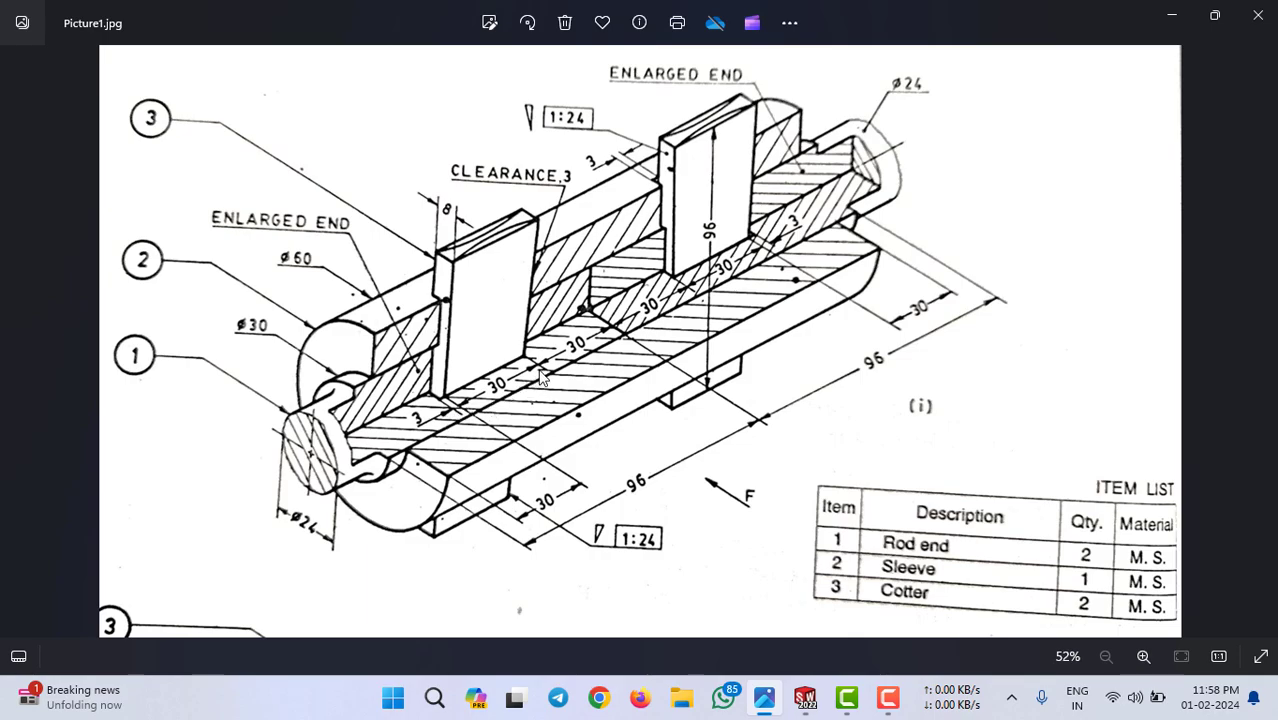
pyautogui.hotkey('alt', 'Tab')
pyautogui.moveTo(593, 371); pyautogui.dragTo(539, 464, button='middle')
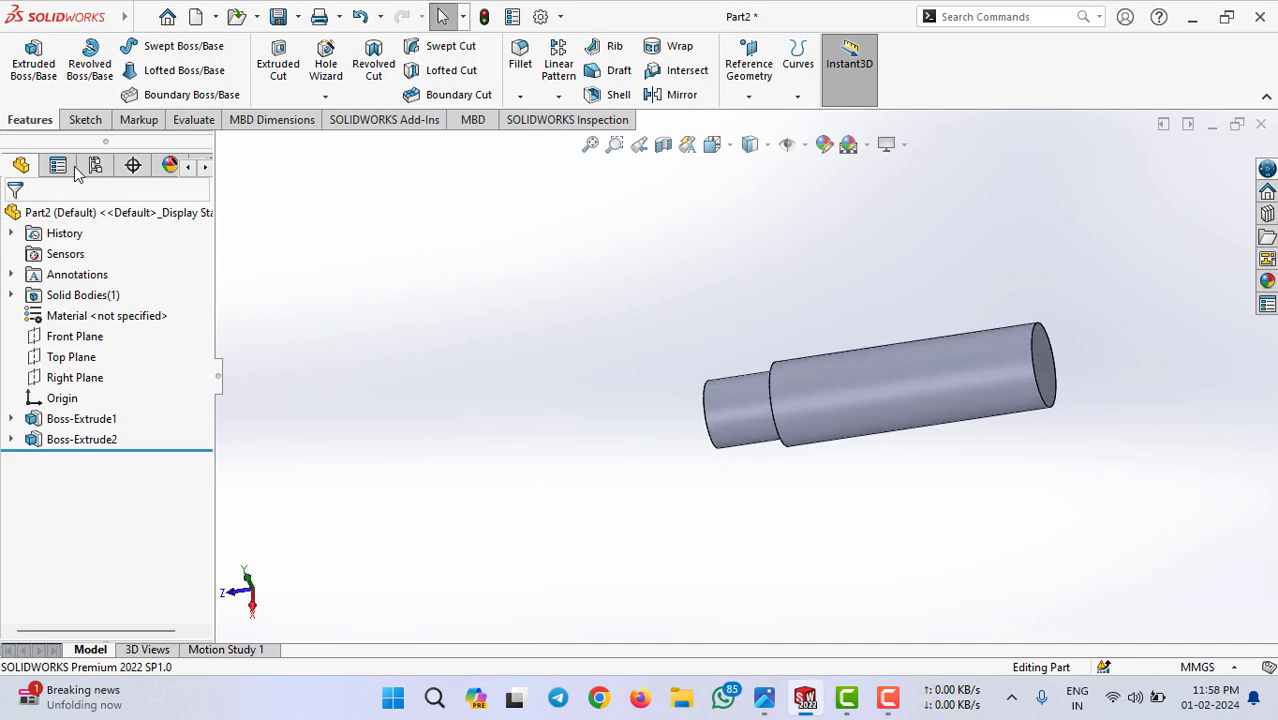
# Step: Open an extruded cut sketch on the rod's Top Plane
pyautogui.click(42, 72)
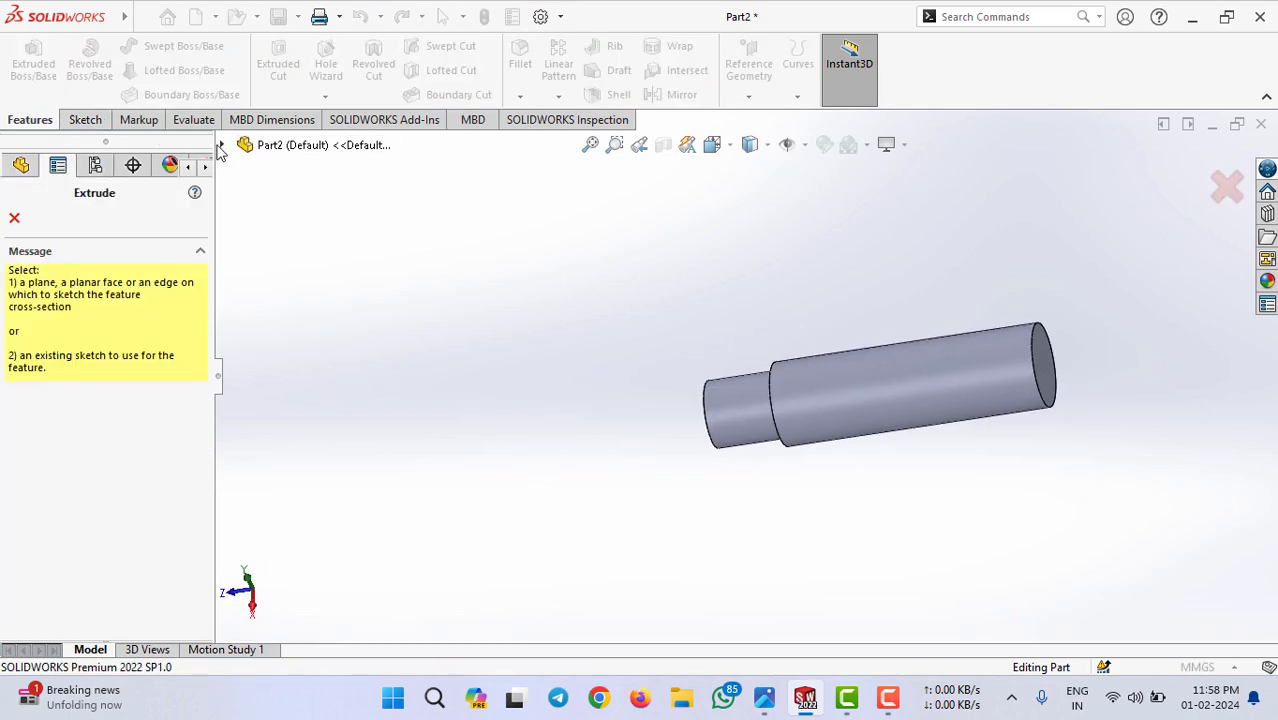
pyautogui.press('Escape')
pyautogui.click(281, 98)
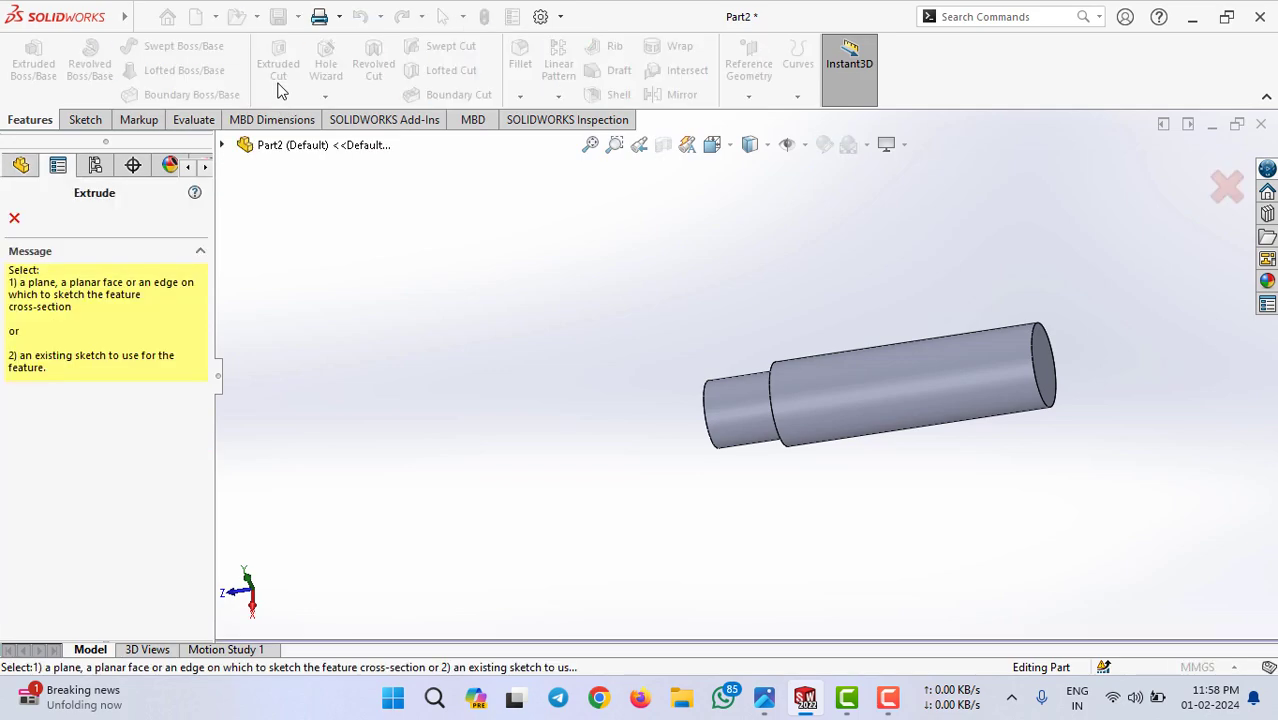
pyautogui.click(224, 145)
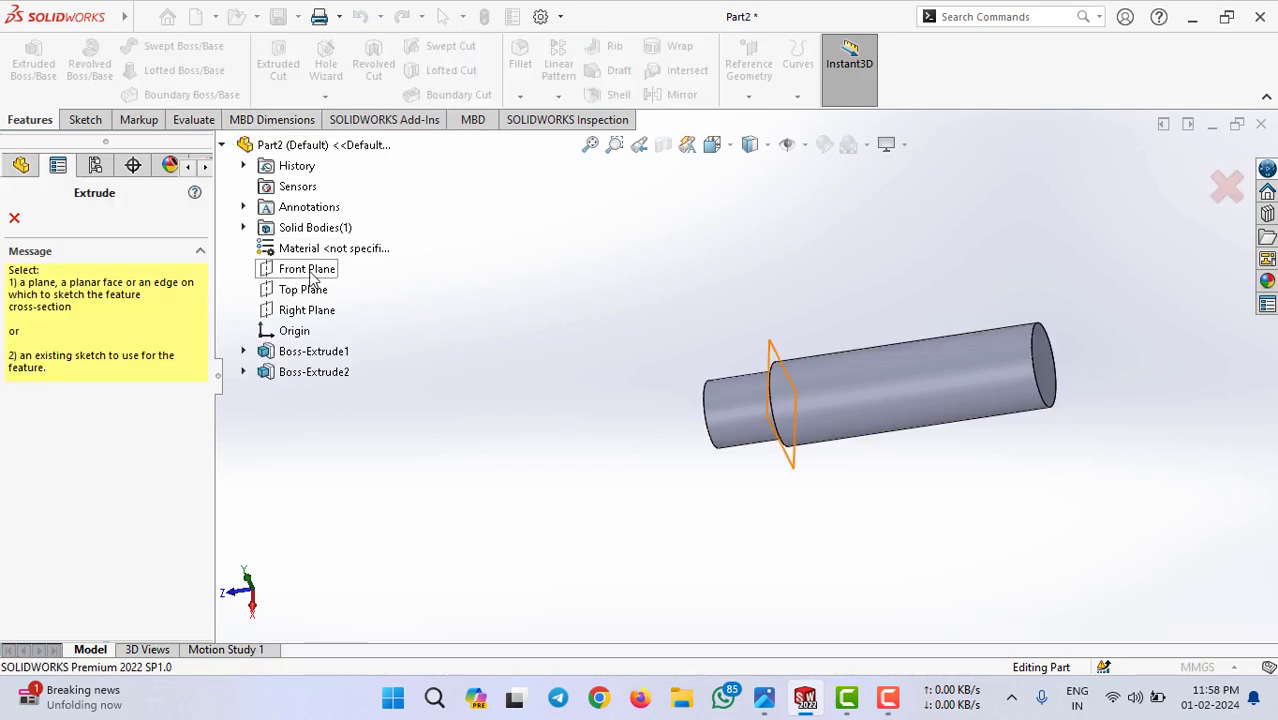
pyautogui.click(305, 290)
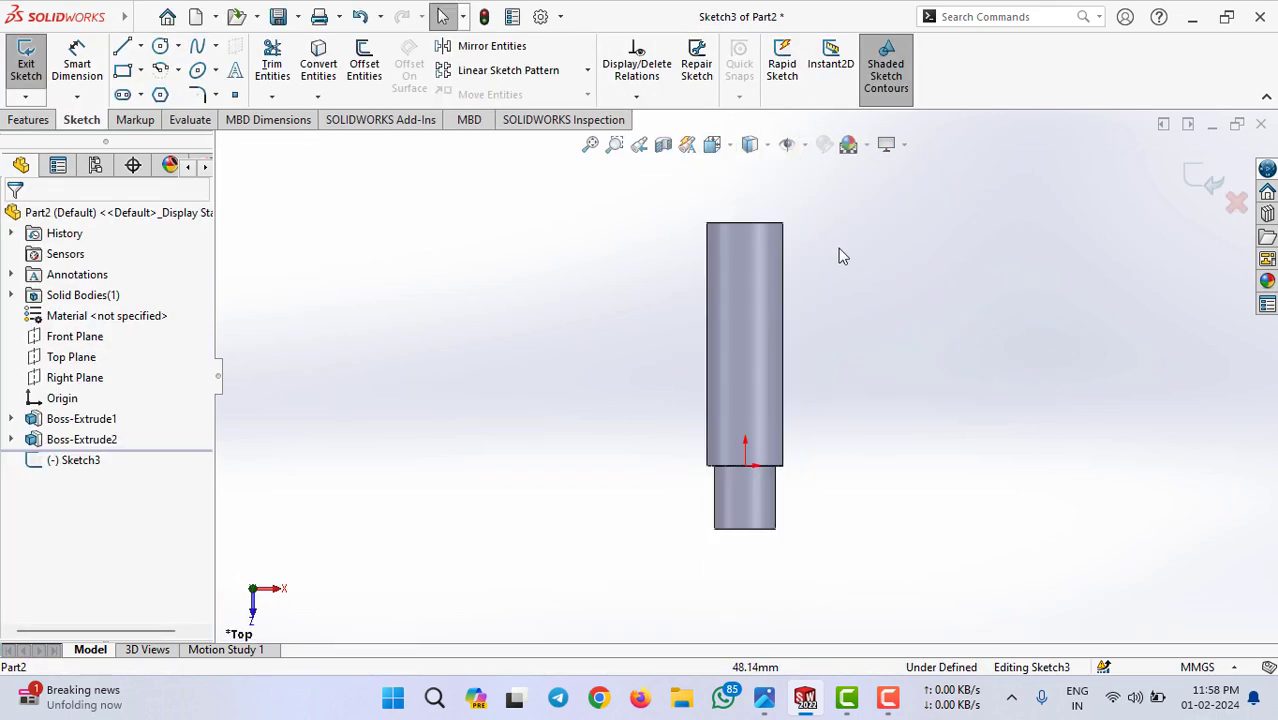
# Step: Draw a narrow center rectangle on the rod's centreline near the wider end
pyautogui.scroll(-1, 791, 202)
pyautogui.scroll(-1, 795, 205)
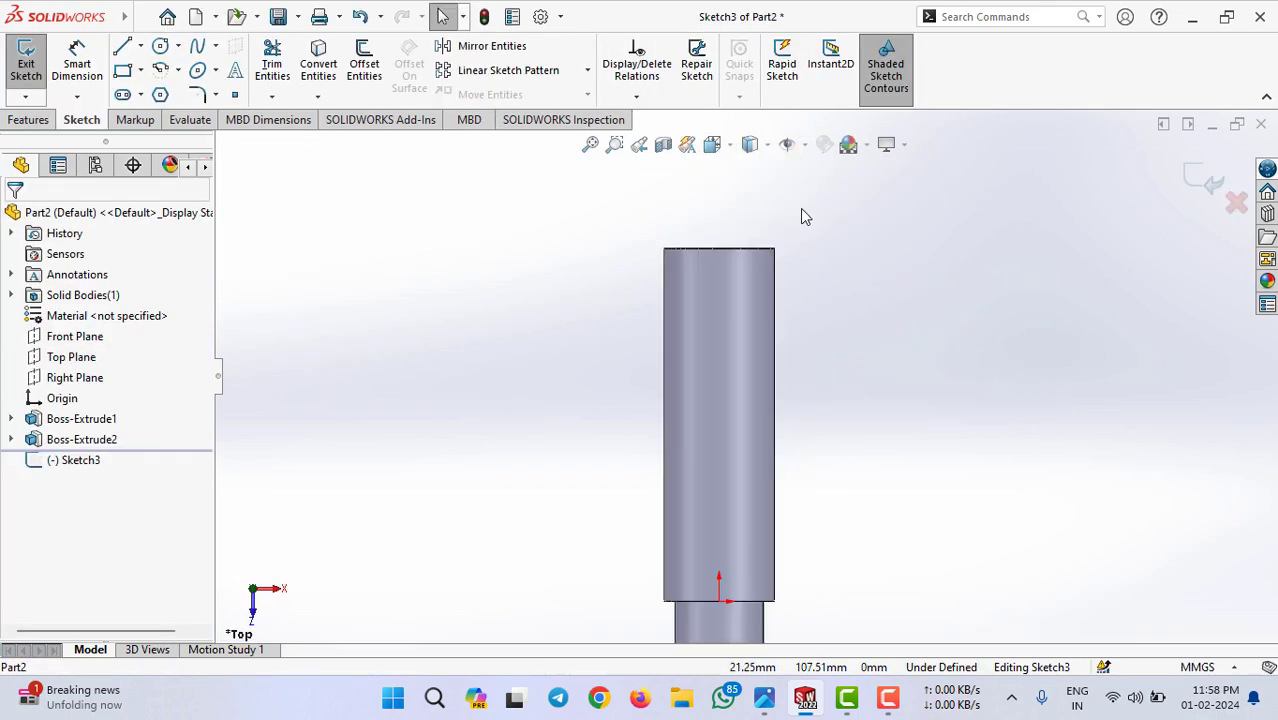
pyautogui.click(141, 72)
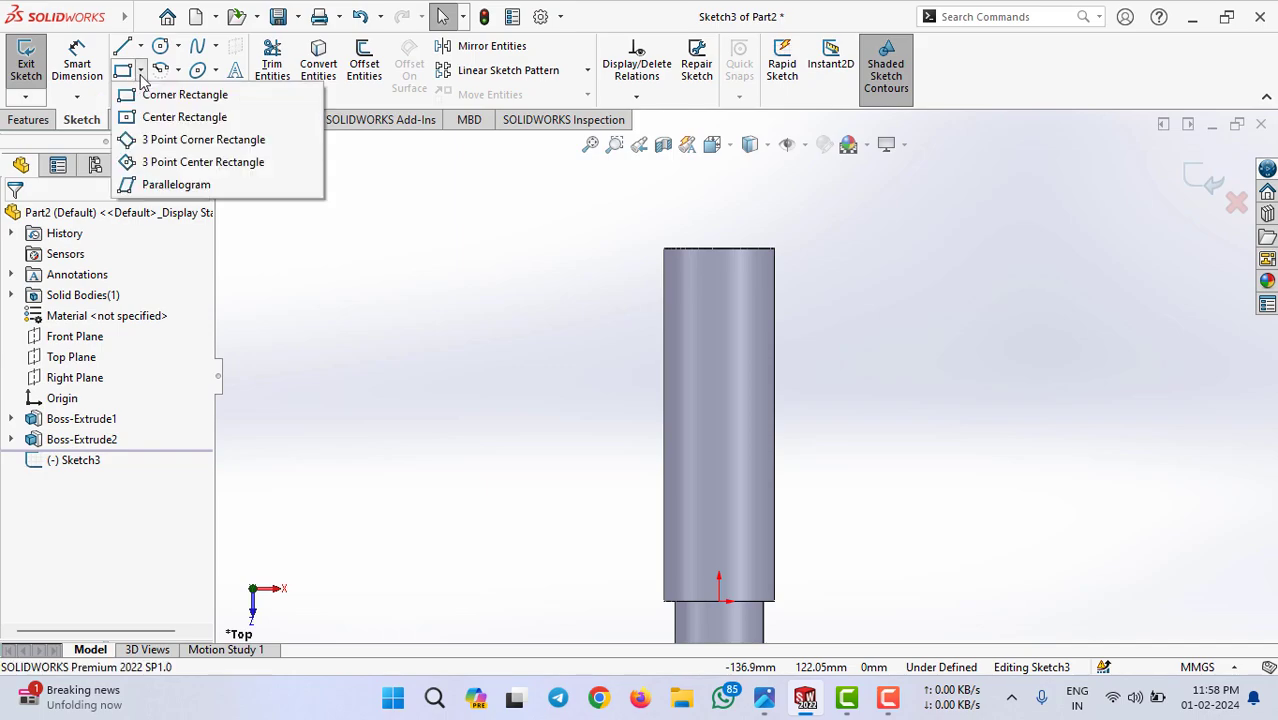
pyautogui.click(197, 122)
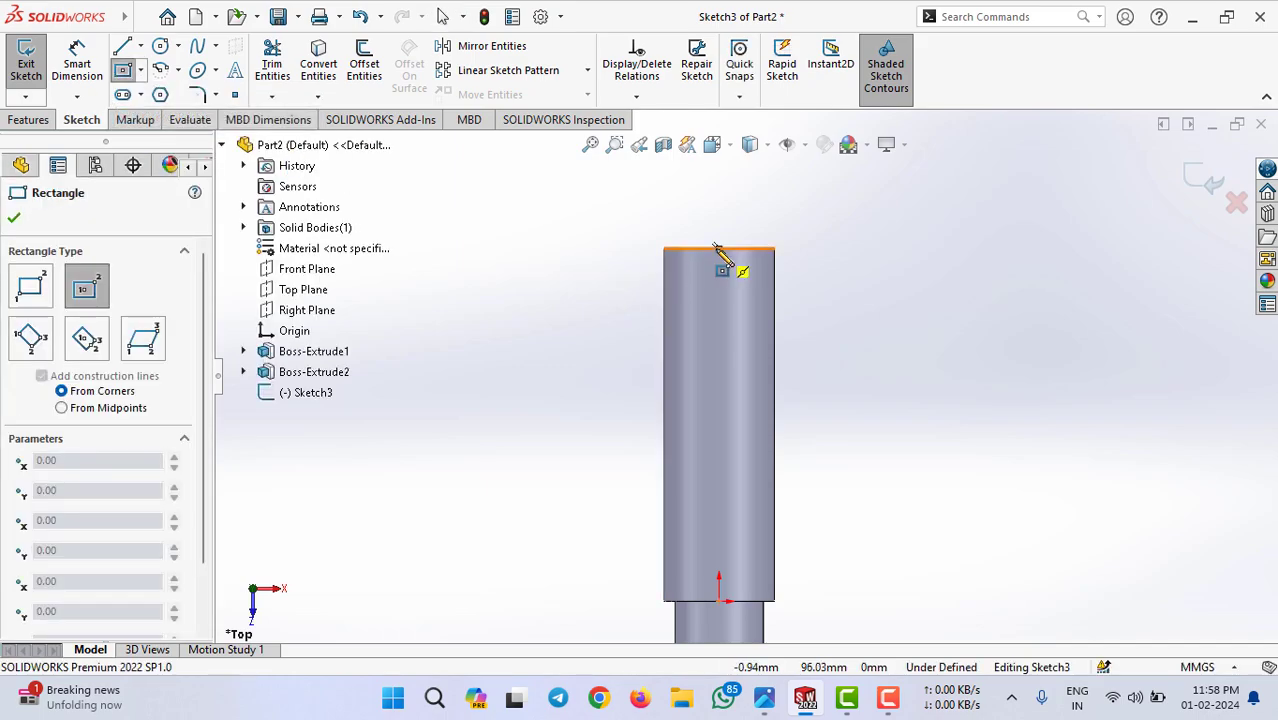
pyautogui.click(719, 335)
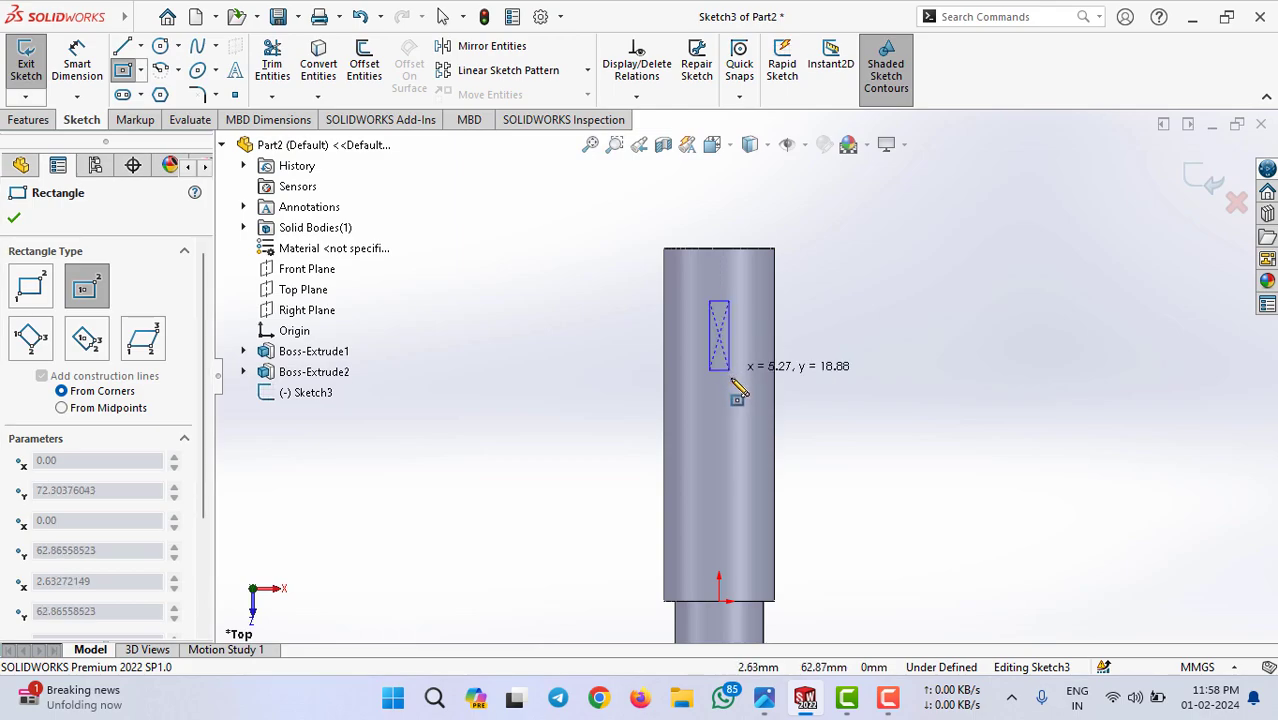
pyautogui.click(735, 386)
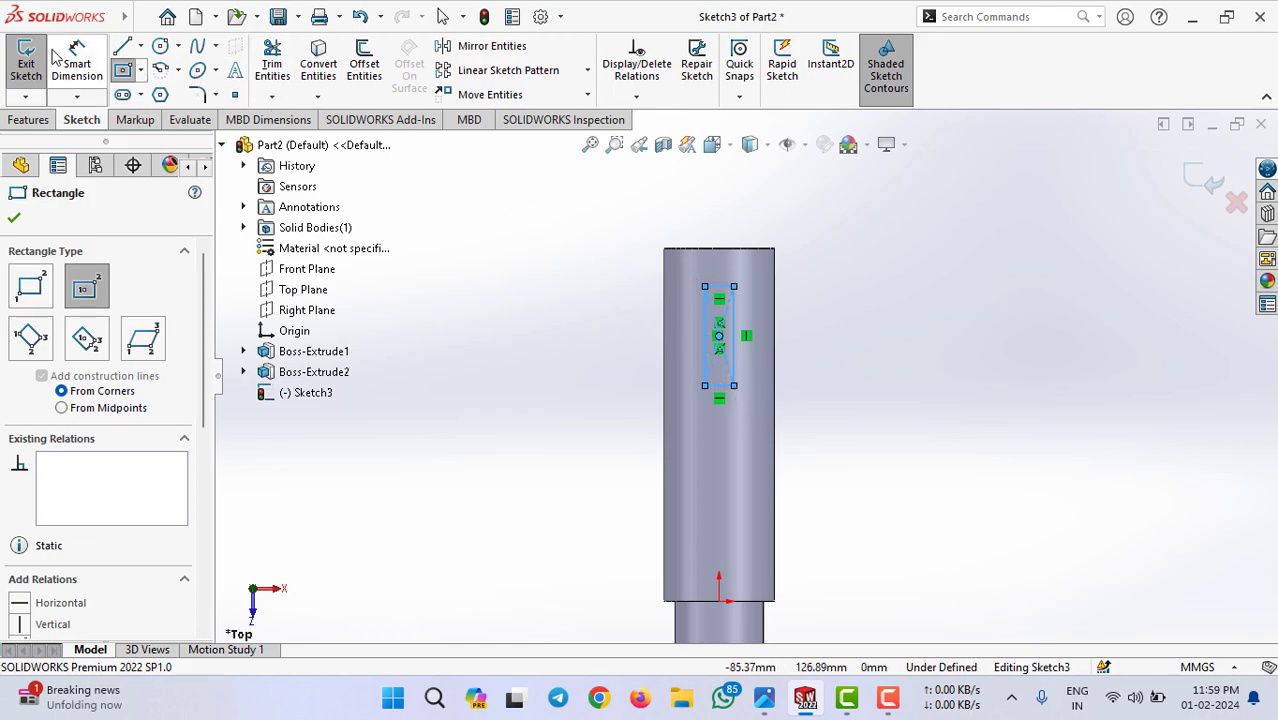
pyautogui.click(80, 62)
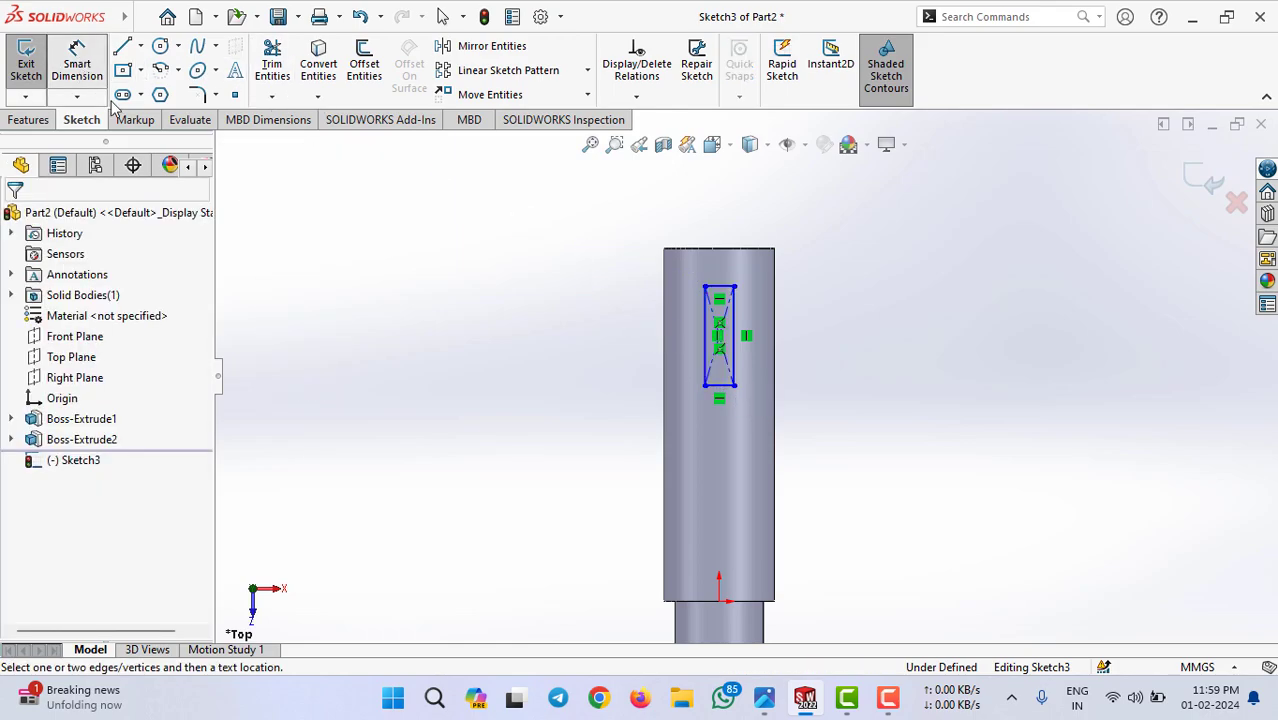
# Step: Dimension the slot 30 mm from the rod end, checking the reference drawing
pyautogui.click(720, 292)
pyautogui.click(720, 249)
pyautogui.click(565, 260)
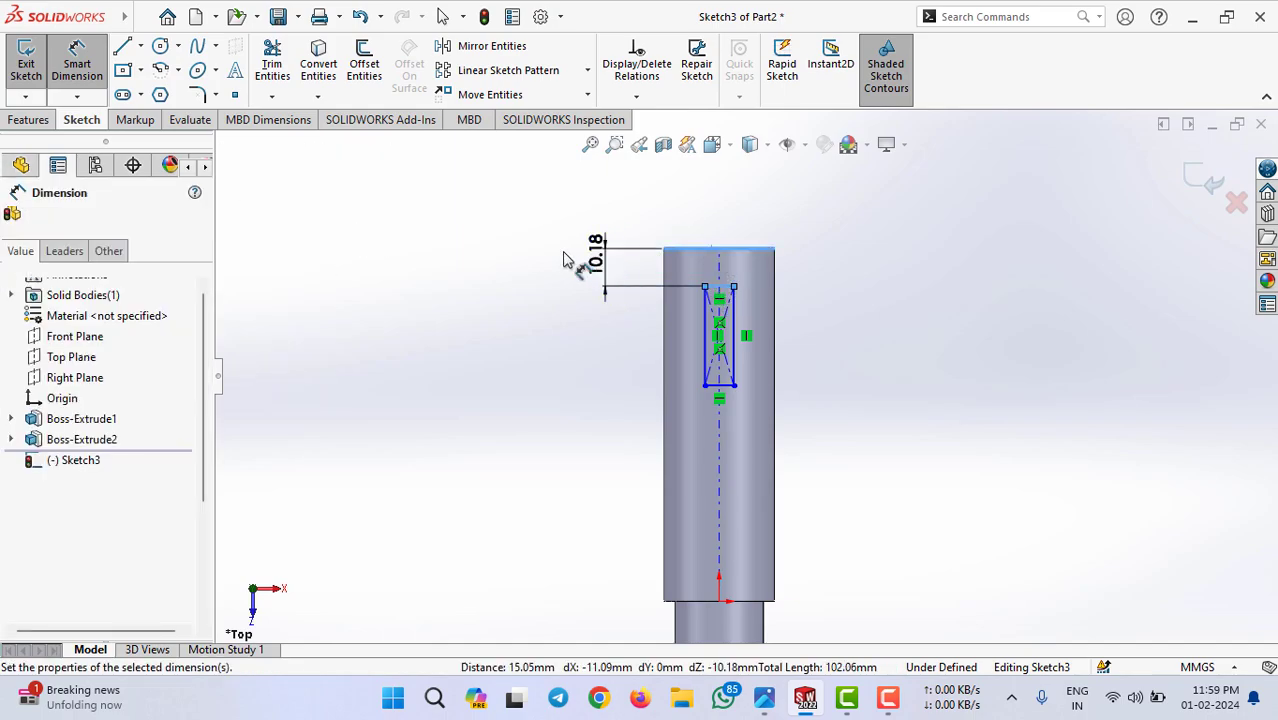
pyautogui.write('30')
pyautogui.press('Return')
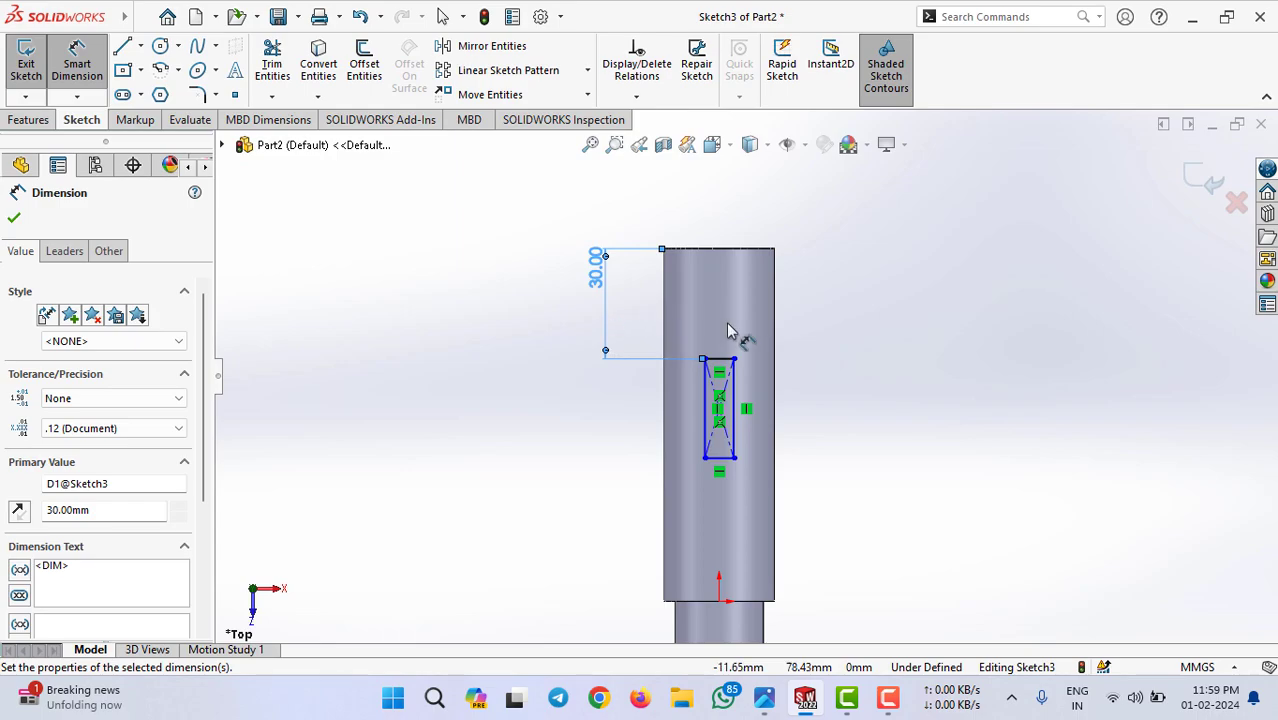
pyautogui.click(765, 697)
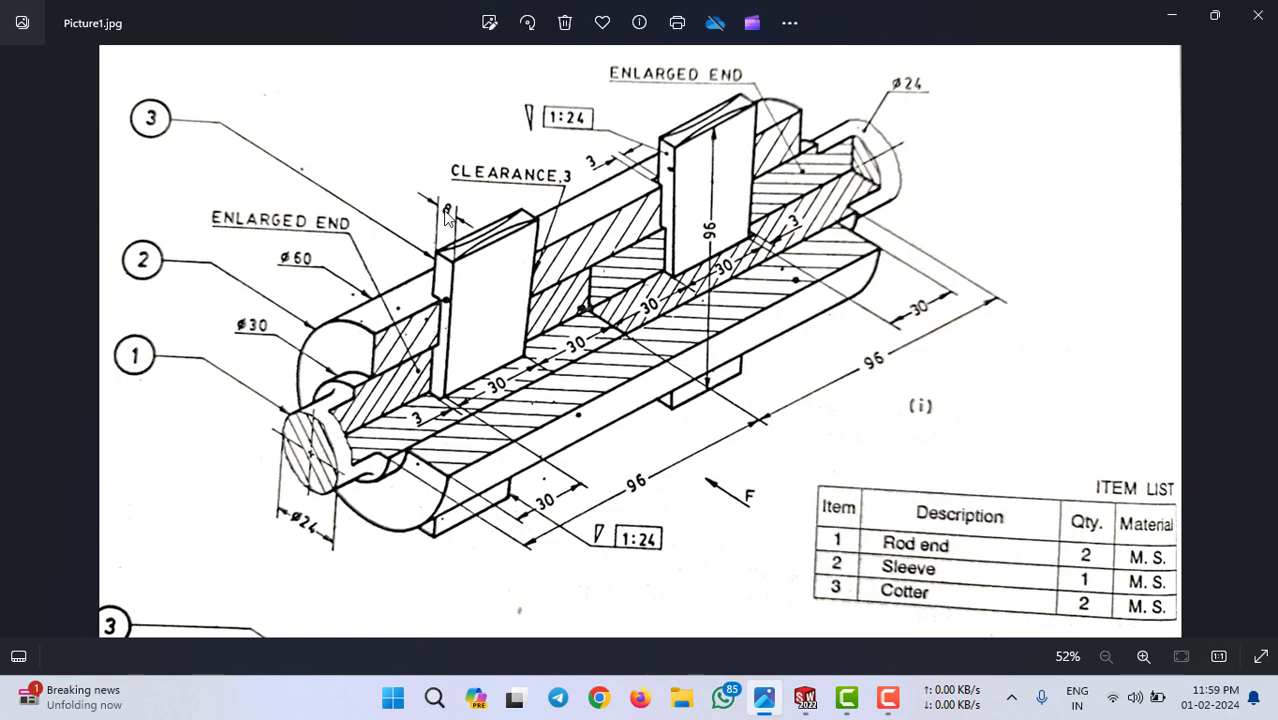
pyautogui.hotkey('alt', 'Tab')
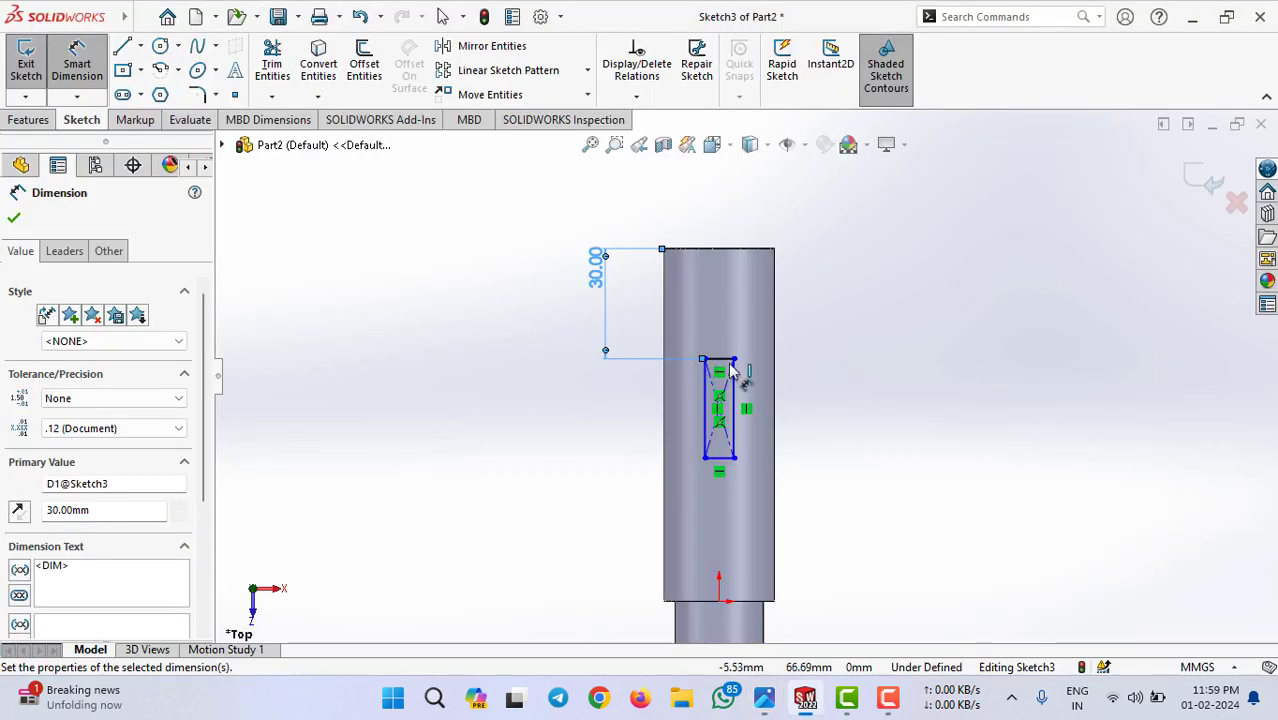
# Step: Set the slot width to 8 mm and its length to 33 mm
pyautogui.click(716, 362)
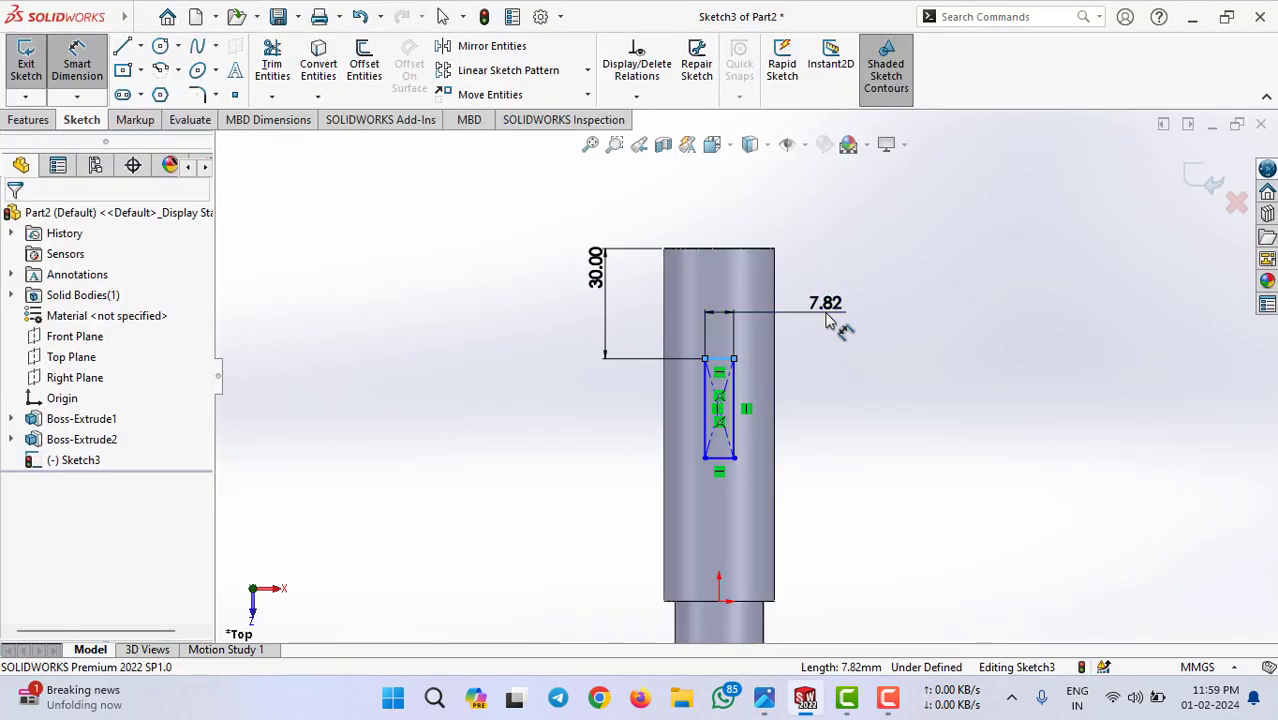
pyautogui.click(850, 335)
pyautogui.write('8')
pyautogui.press('Return')
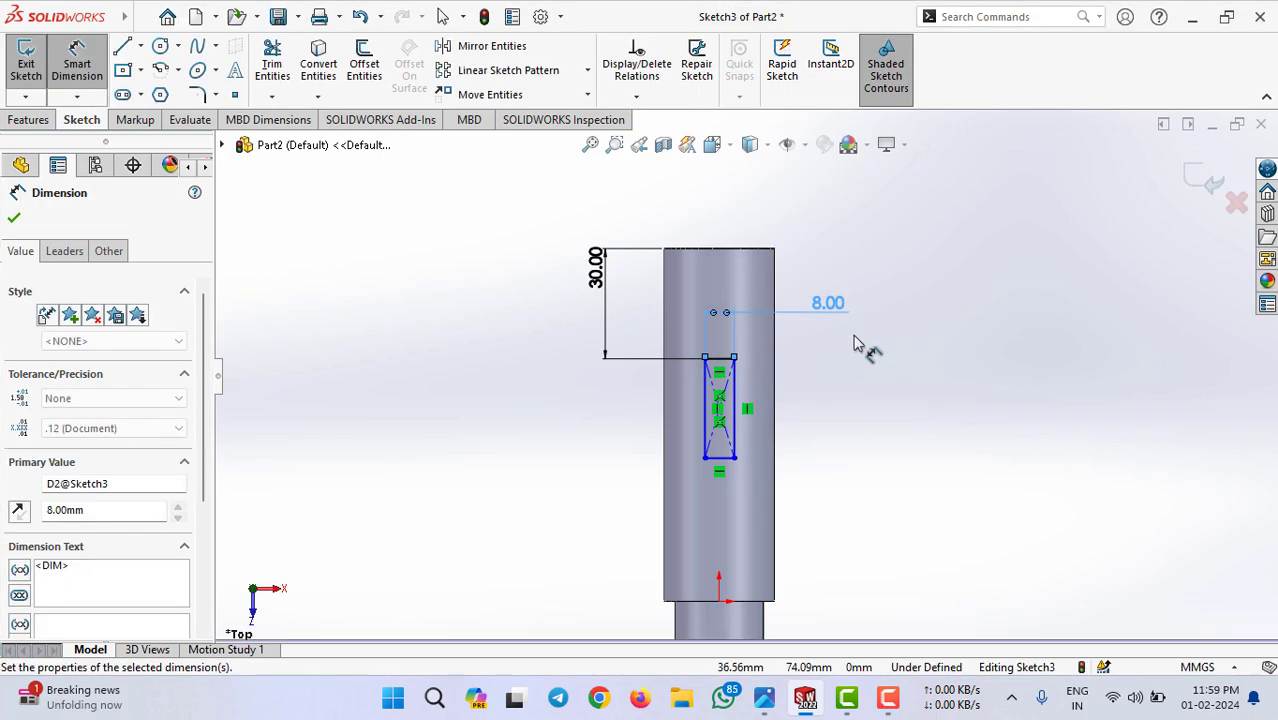
pyautogui.click(740, 398)
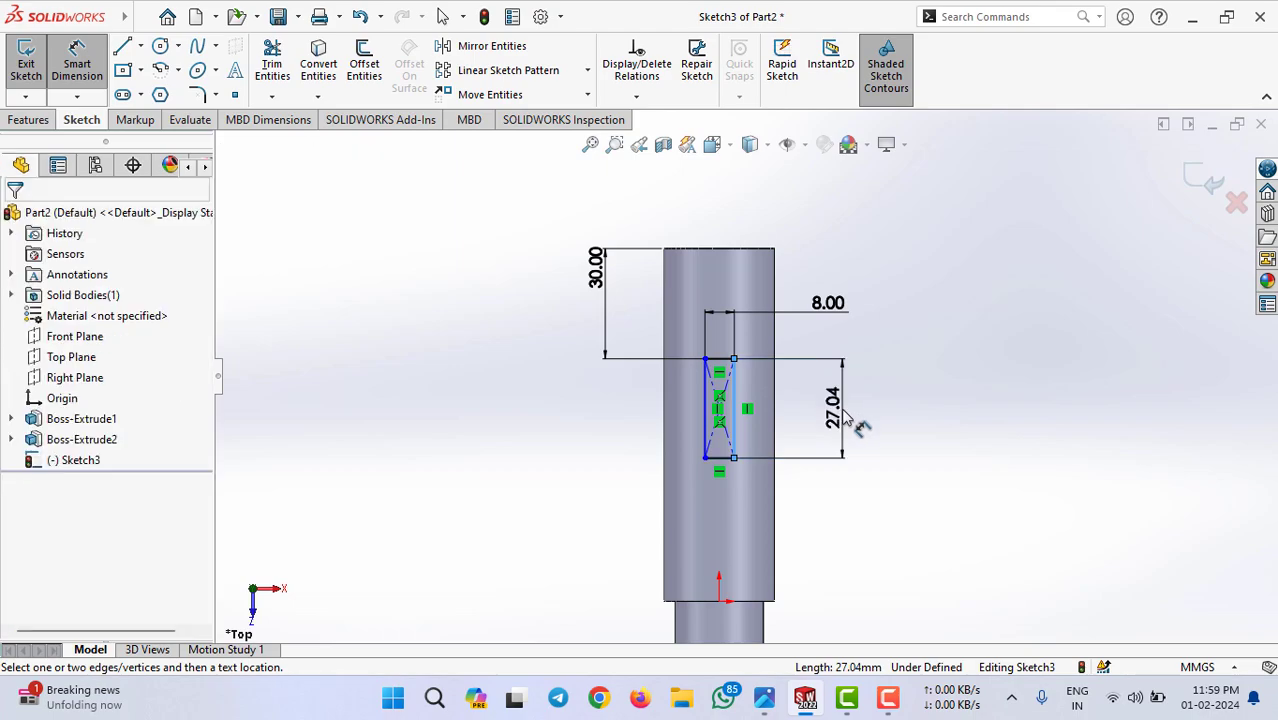
pyautogui.click(843, 418)
pyautogui.write('33')
pyautogui.press('Return')
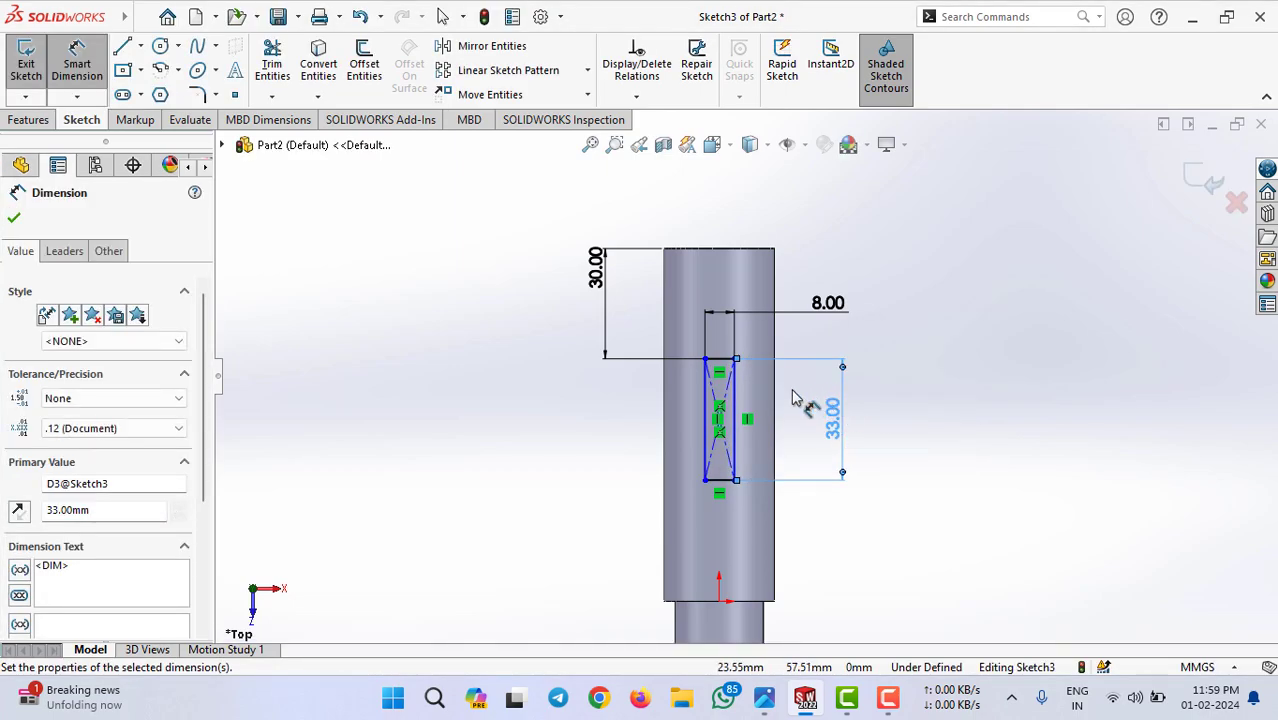
# Step: Locate the slot 4 mm from the origin so Sketch3 is fully defined
pyautogui.click(706, 415)
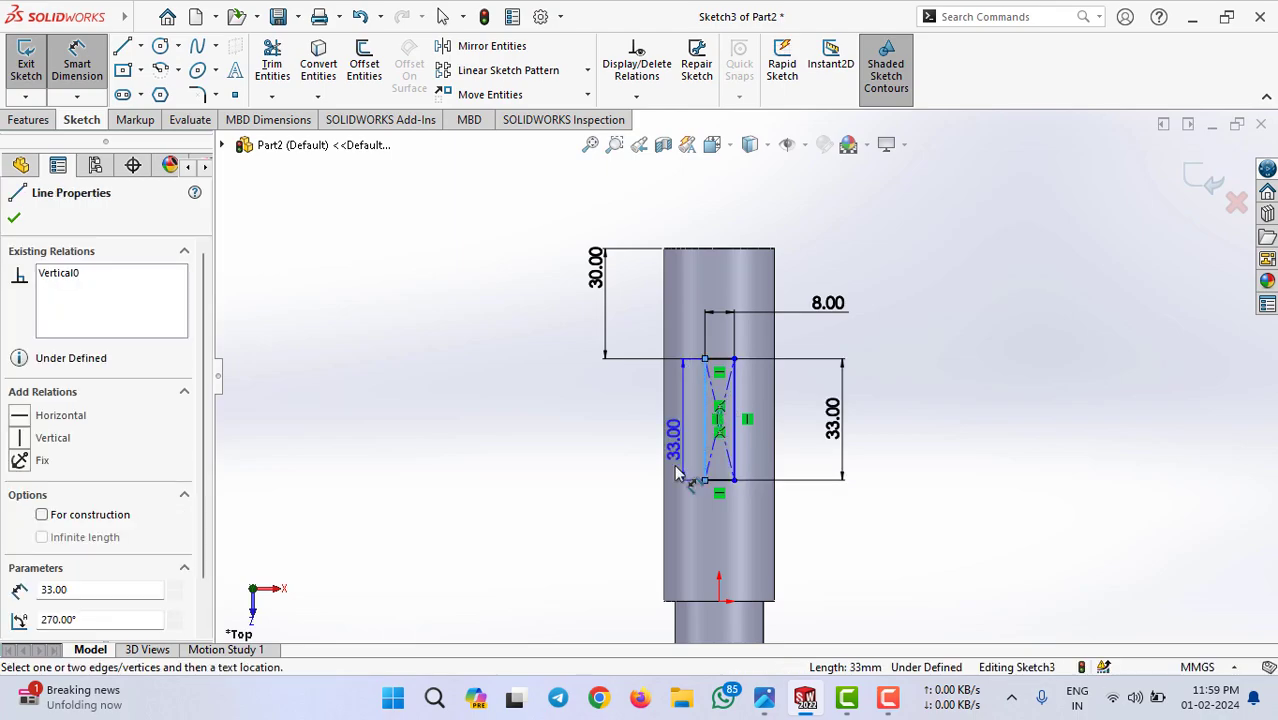
pyautogui.click(719, 601)
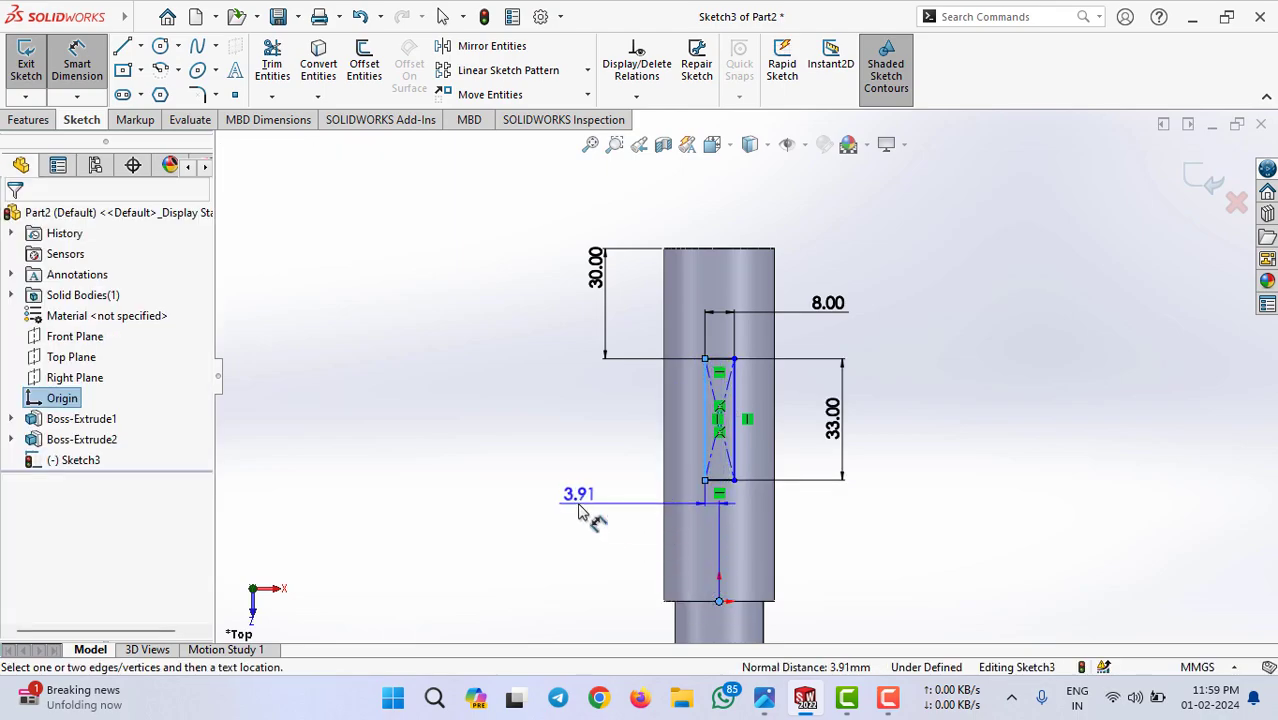
pyautogui.click(568, 522)
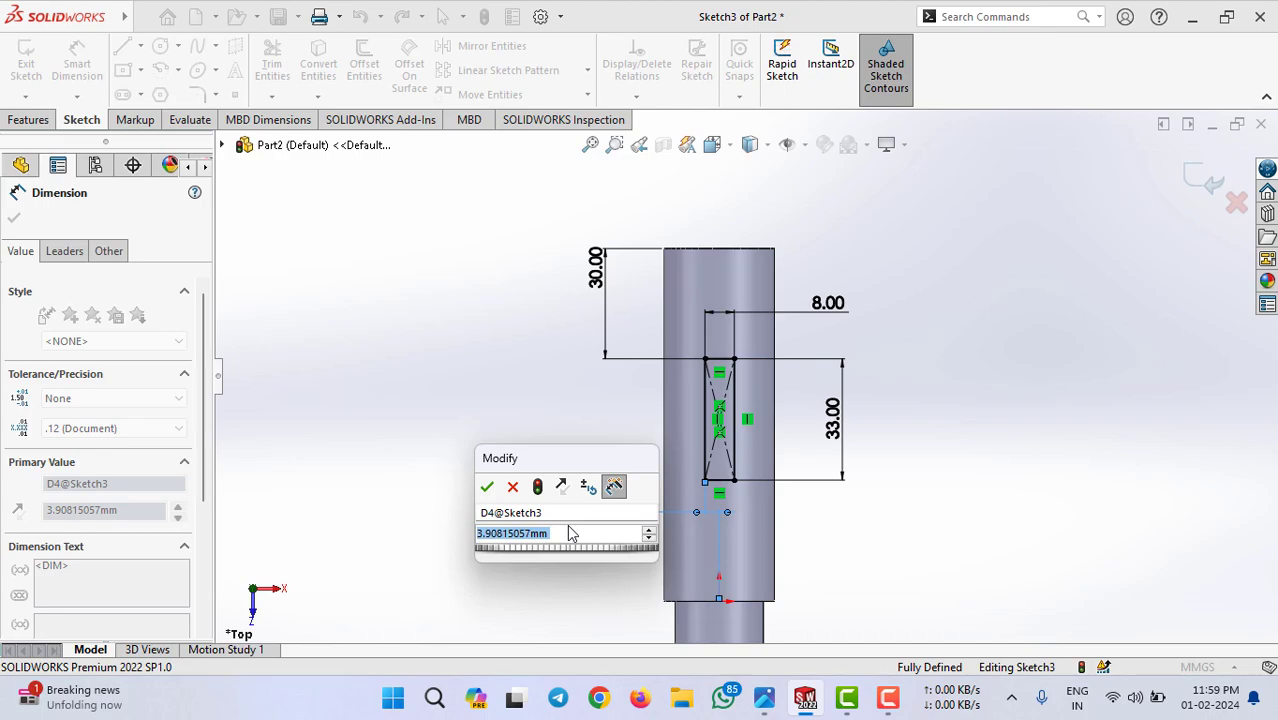
pyautogui.write('4')
pyautogui.press('Return')
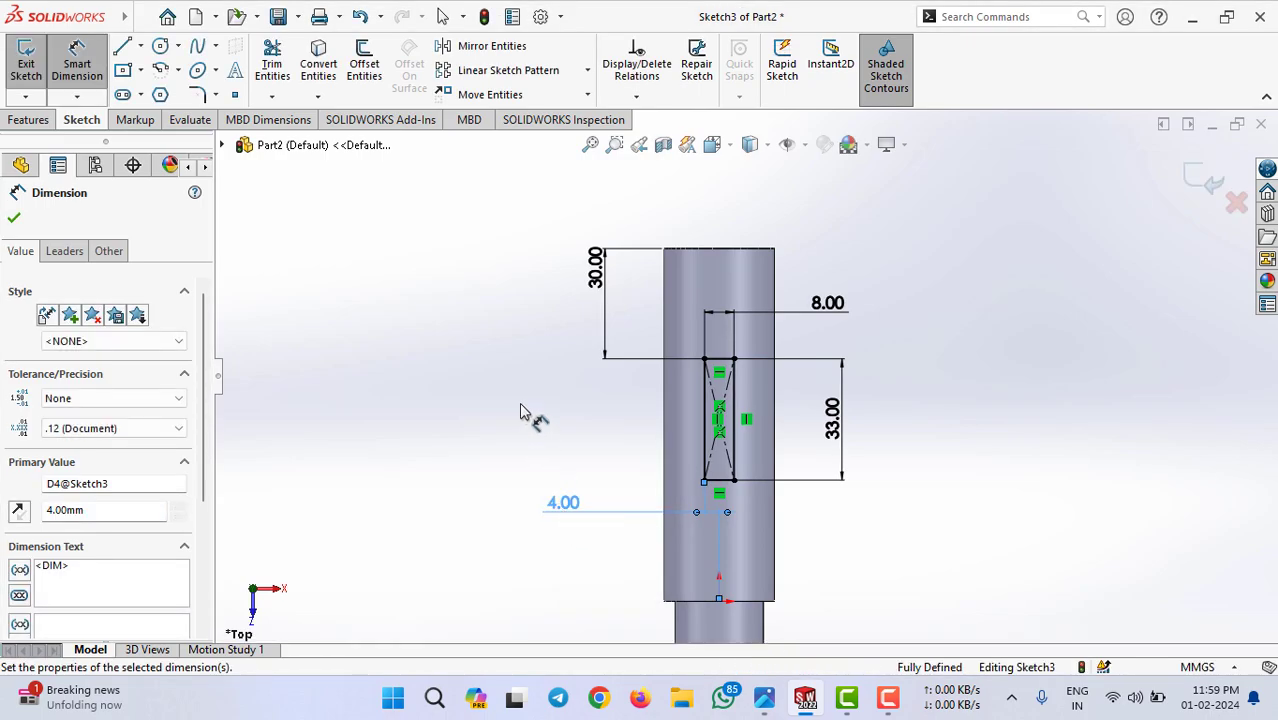
pyautogui.click(520, 408)
pyautogui.moveTo(513, 408); pyautogui.dragTo(1088, 275, button='middle')
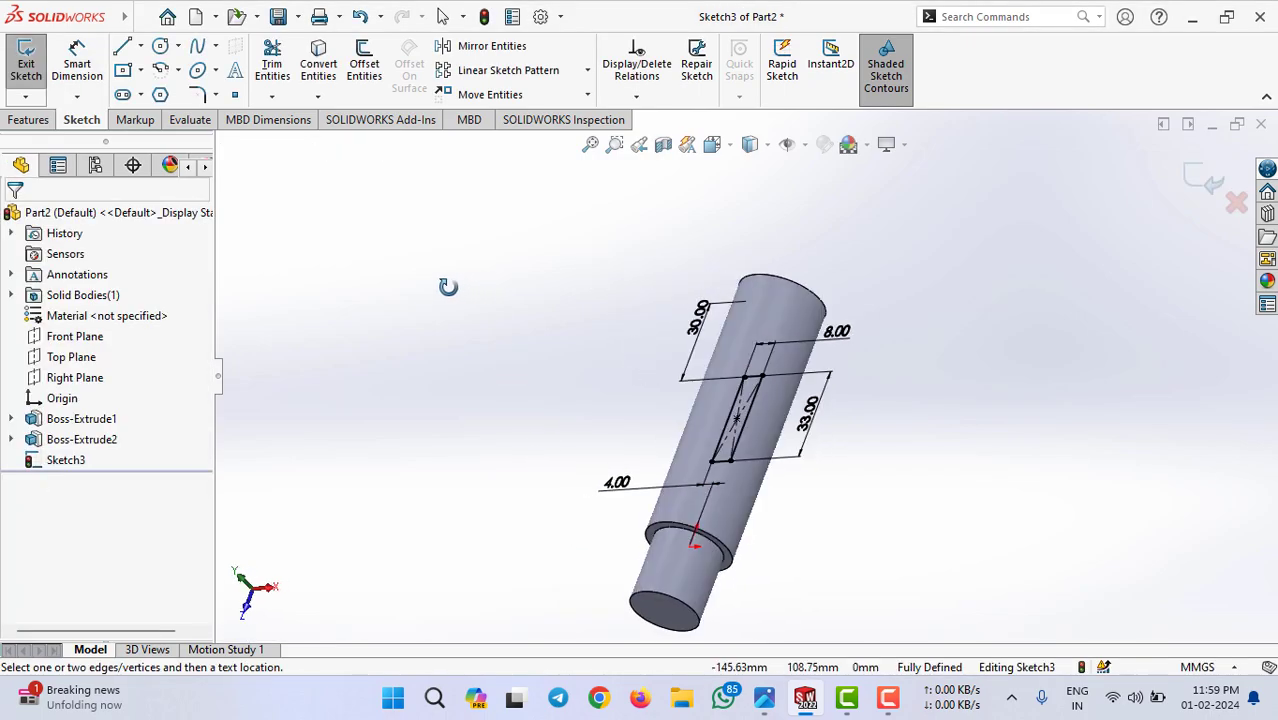
# Step: Cut the 8 × 33 mm slot Through All in both directions as Cut-Extrude1
pyautogui.click(1203, 179)
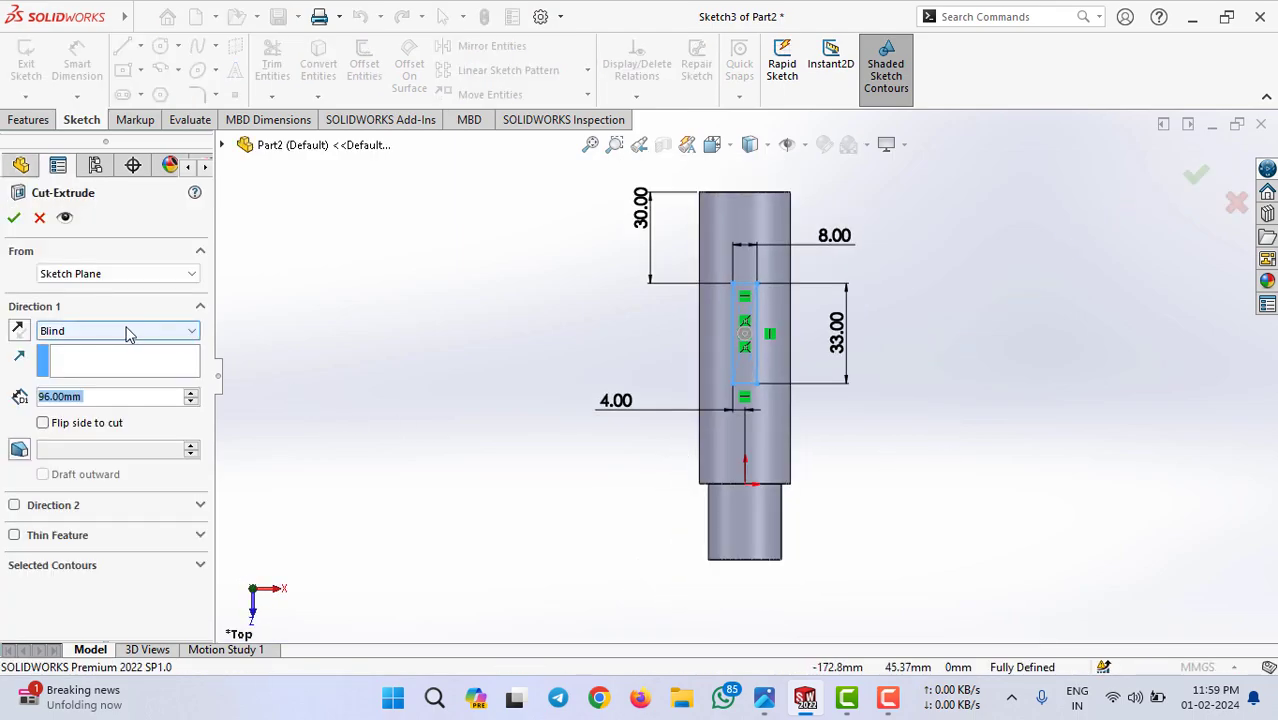
pyautogui.click(160, 332)
pyautogui.click(143, 374)
pyautogui.moveTo(860, 395)
pyautogui.mouseDown(button='middle')
pyautogui.moveTo(816, 385)
pyautogui.moveTo(1040, 370)
pyautogui.mouseUp(button='middle')
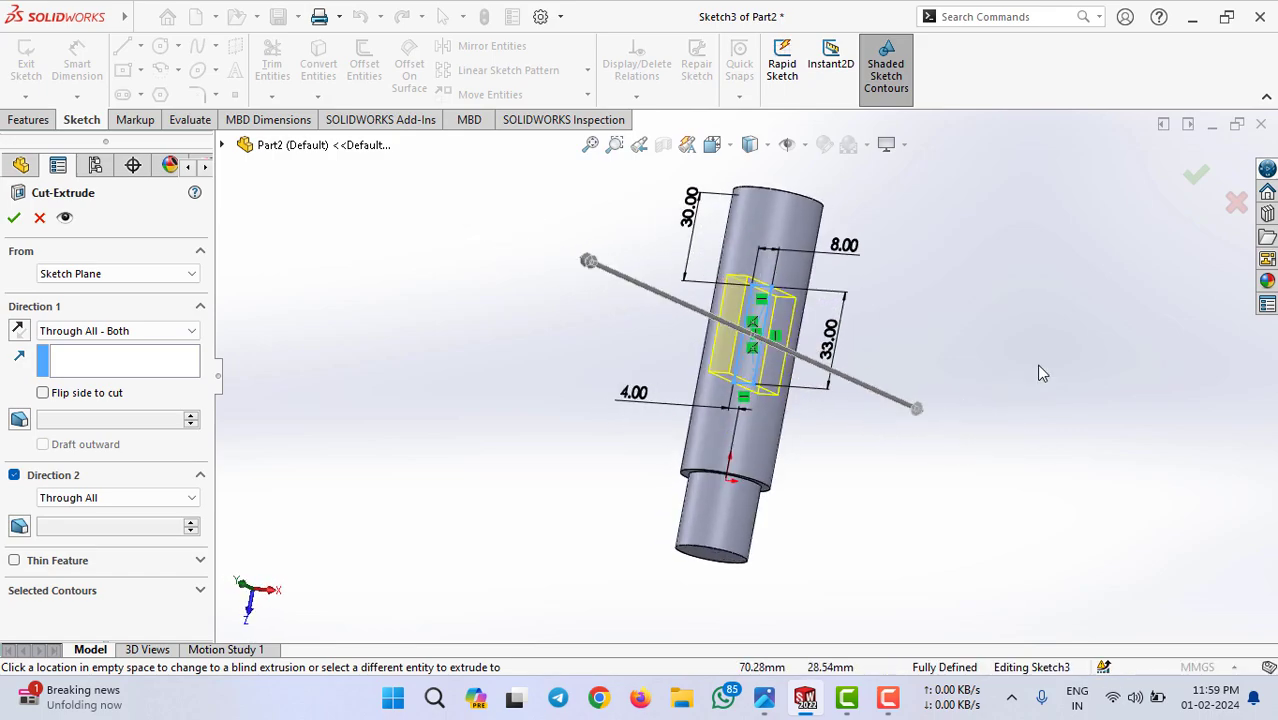
pyautogui.click(1196, 180)
pyautogui.moveTo(932, 309)
pyautogui.mouseDown(button='middle')
pyautogui.moveTo(873, 375)
pyautogui.moveTo(816, 262)
pyautogui.moveTo(639, 251)
pyautogui.moveTo(819, 385)
pyautogui.moveTo(796, 411)
pyautogui.moveTo(841, 480)
pyautogui.moveTo(853, 480)
pyautogui.moveTo(864, 434)
pyautogui.moveTo(818, 402)
pyautogui.moveTo(839, 511)
pyautogui.moveTo(780, 525)
pyautogui.mouseUp(button='middle')
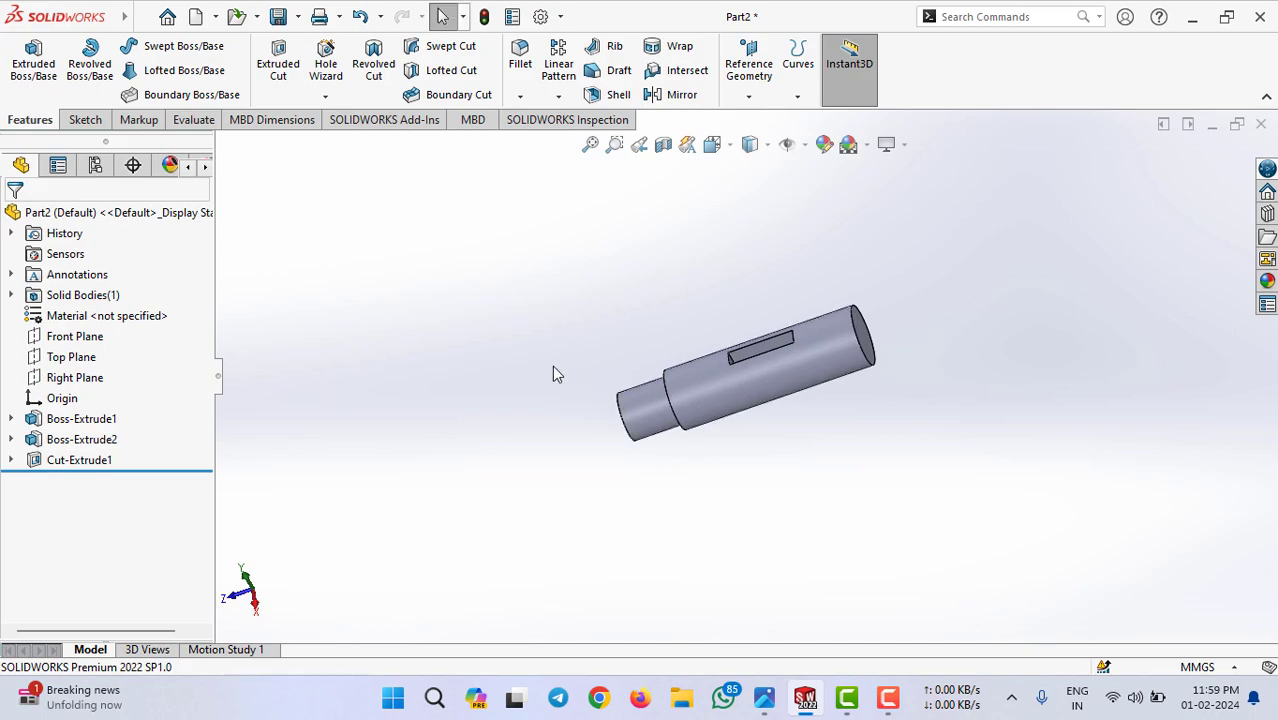
# Step: Save As 'Rod End' inside a new Desktop folder 'Sleeve & Cotter Joint'
pyautogui.click(278, 16)
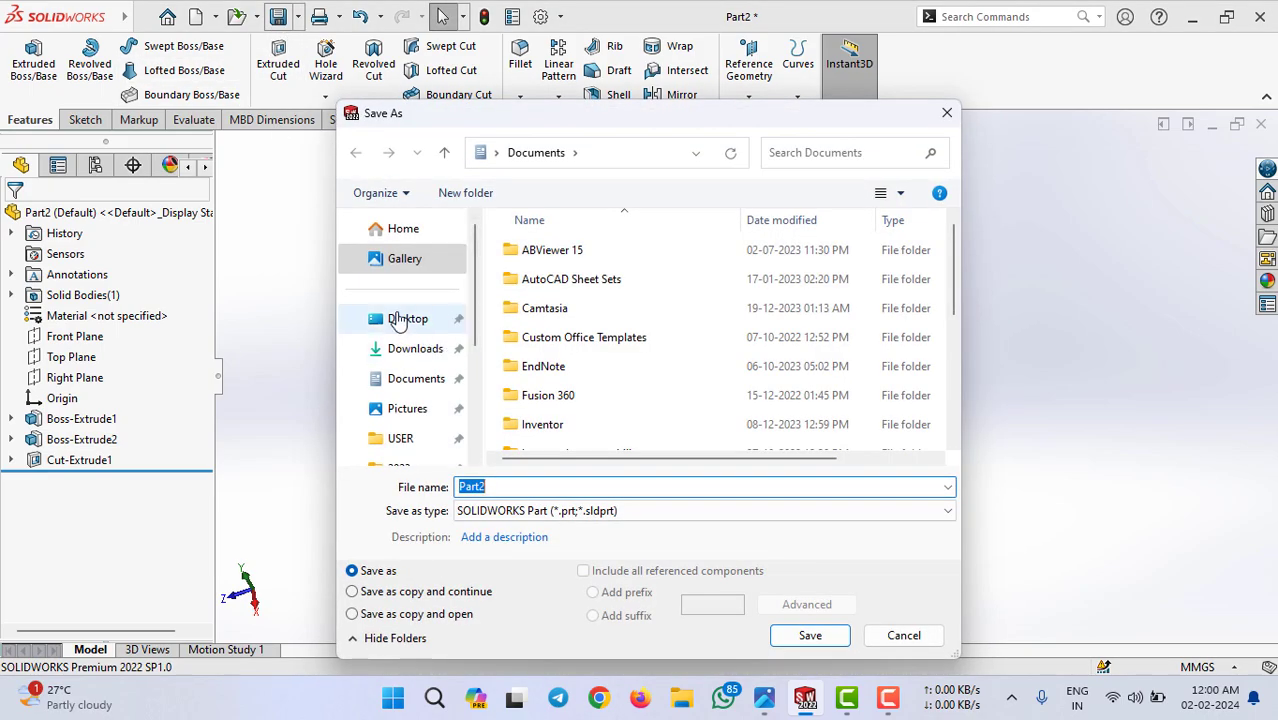
pyautogui.click(398, 318)
pyautogui.click(475, 193)
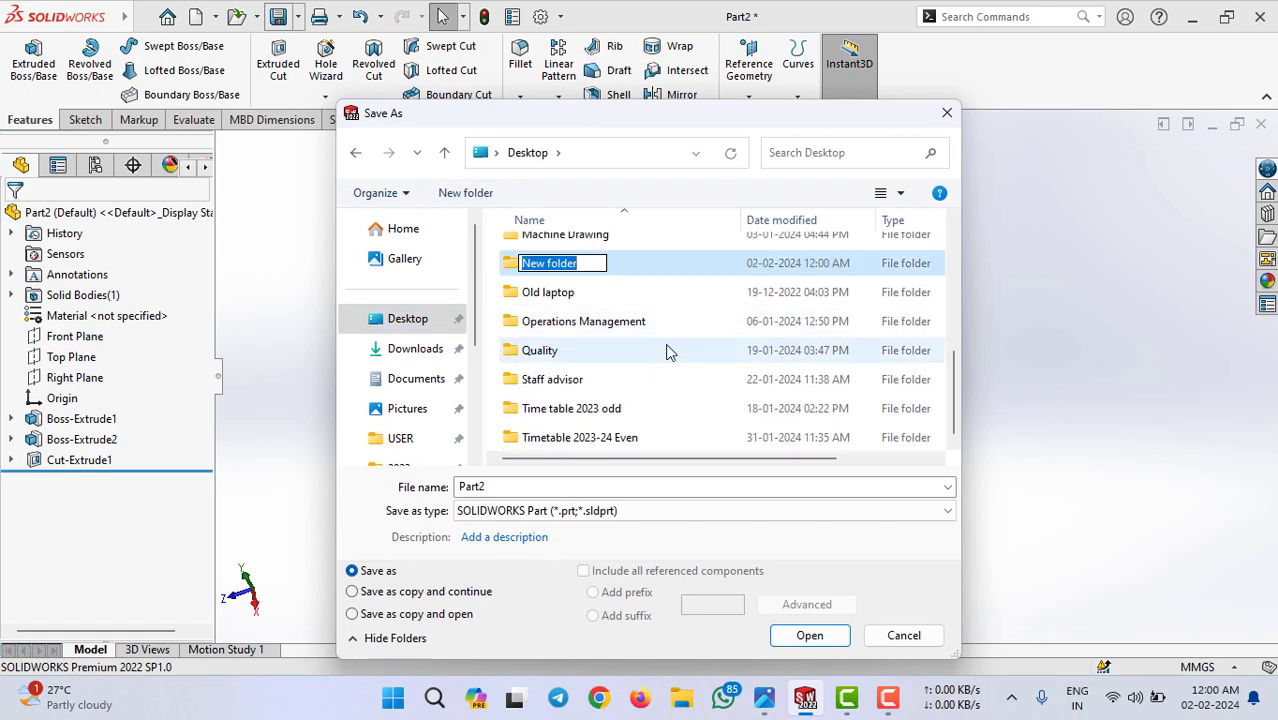
pyautogui.write('Sleeve ')
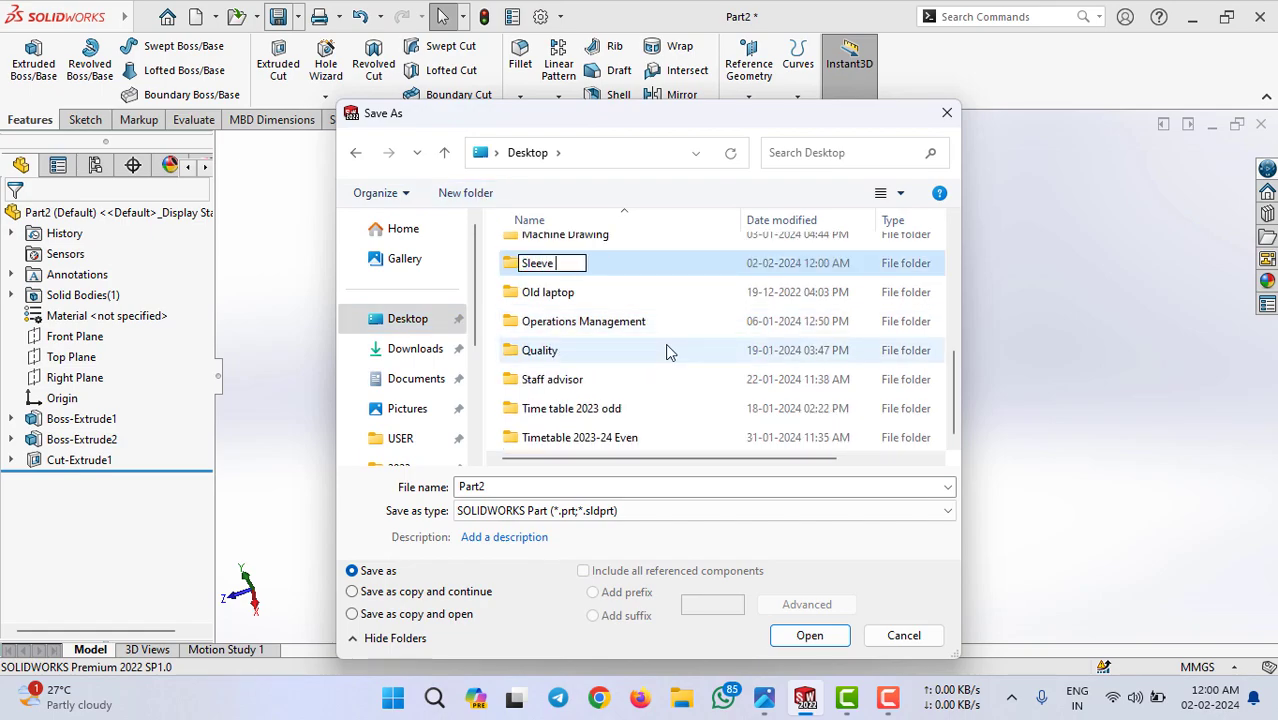
pyautogui.write('& Cot')
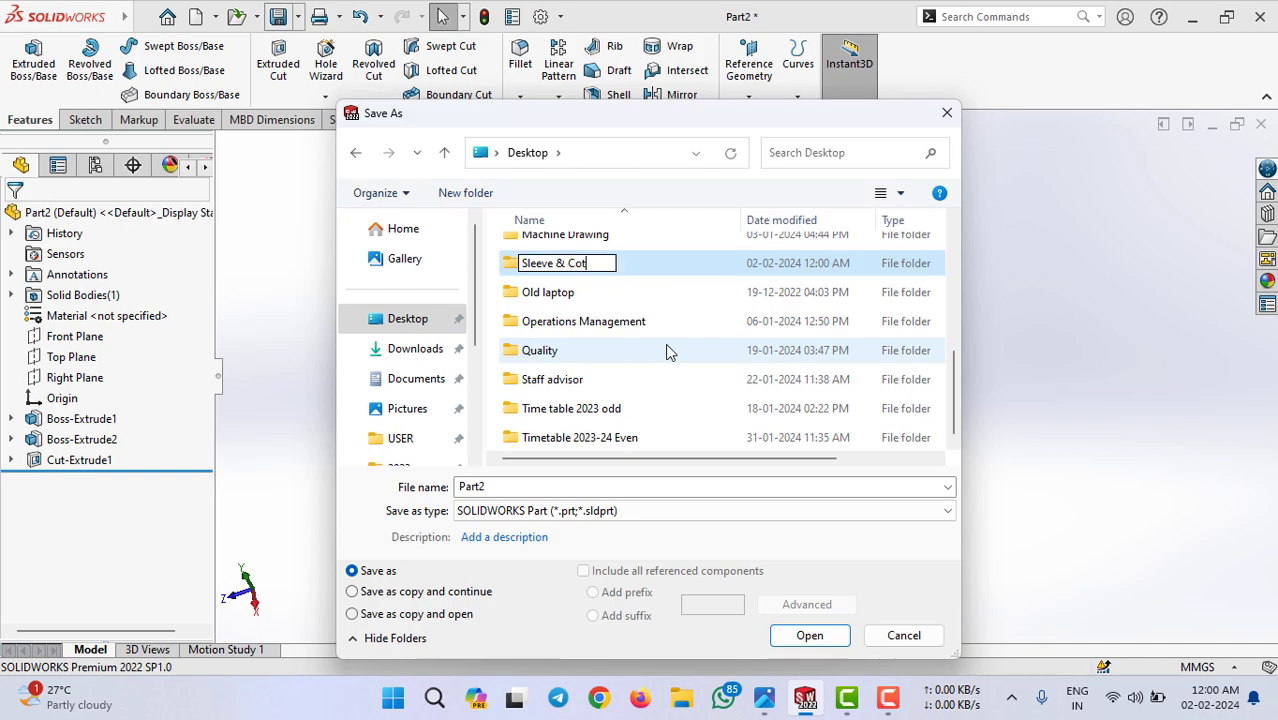
pyautogui.write('ter J')
pyautogui.write('oint')
pyautogui.press('Return')
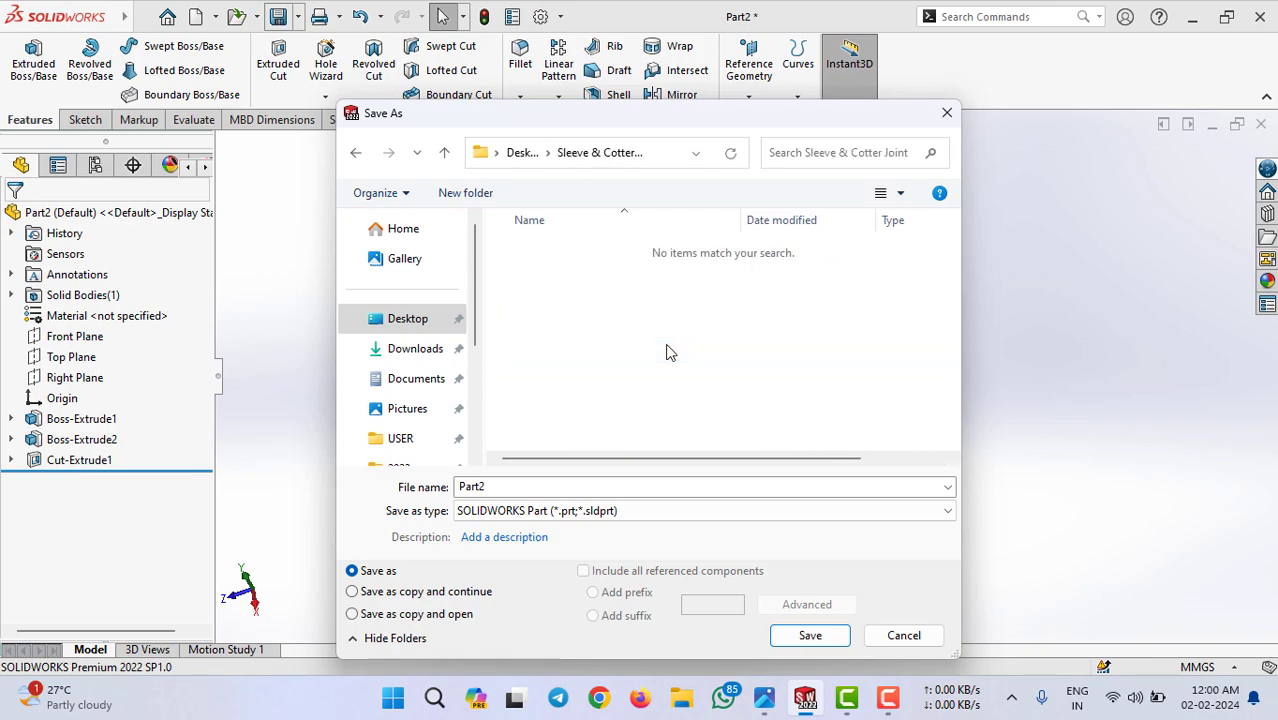
pyautogui.doubleClick(522, 487)
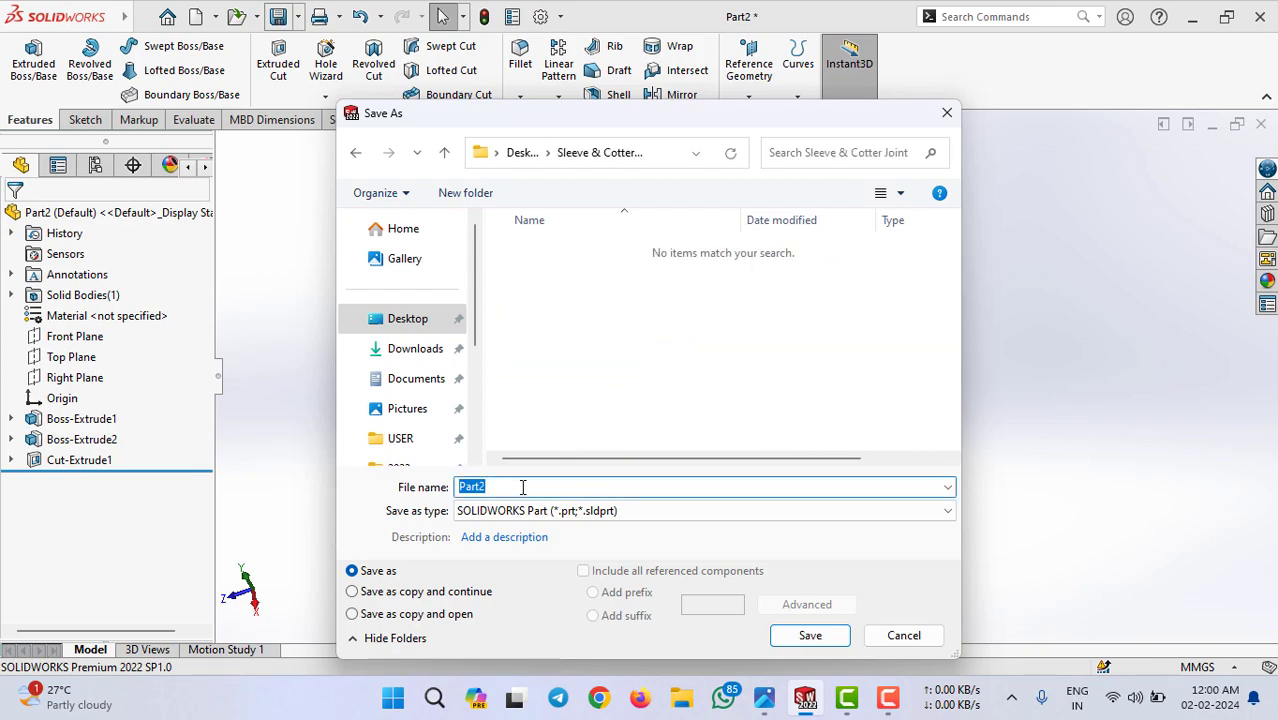
pyautogui.write('Rod')
pyautogui.write(' End')
pyautogui.press('Return')
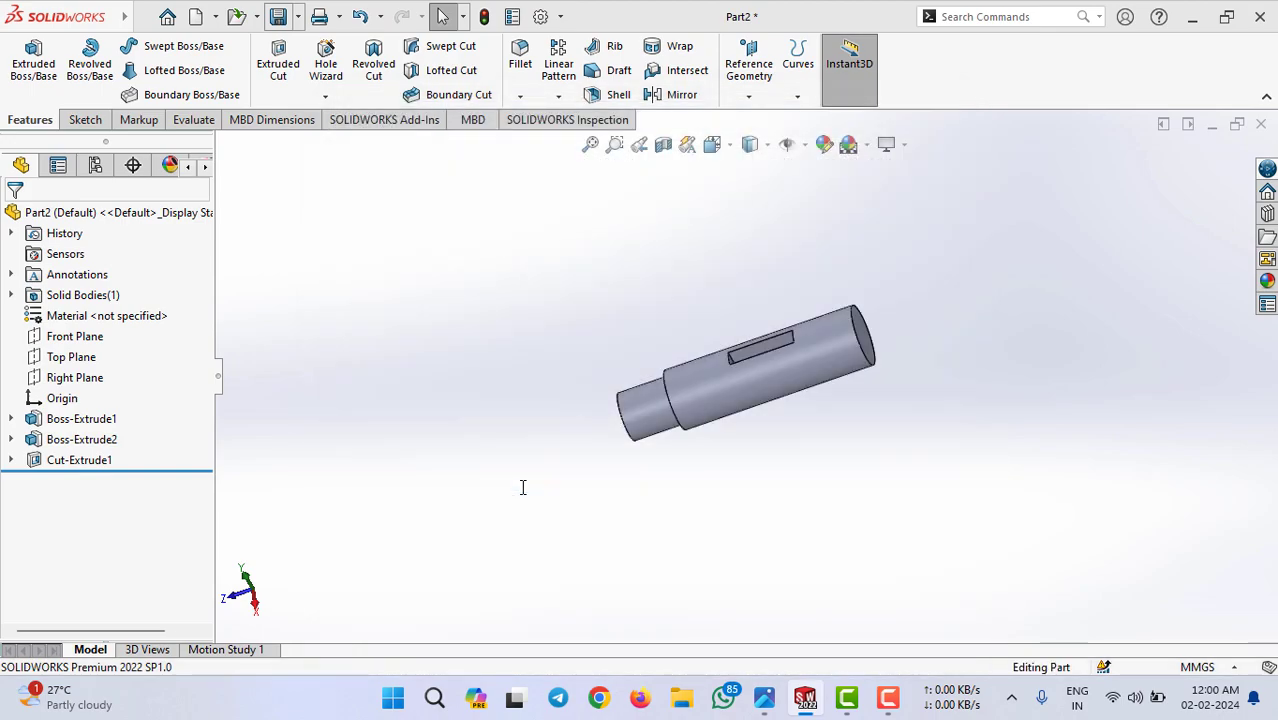
pyautogui.moveTo(651, 466)
pyautogui.mouseDown(button='middle')
pyautogui.moveTo(711, 471)
pyautogui.moveTo(695, 479)
pyautogui.mouseUp(button='middle')
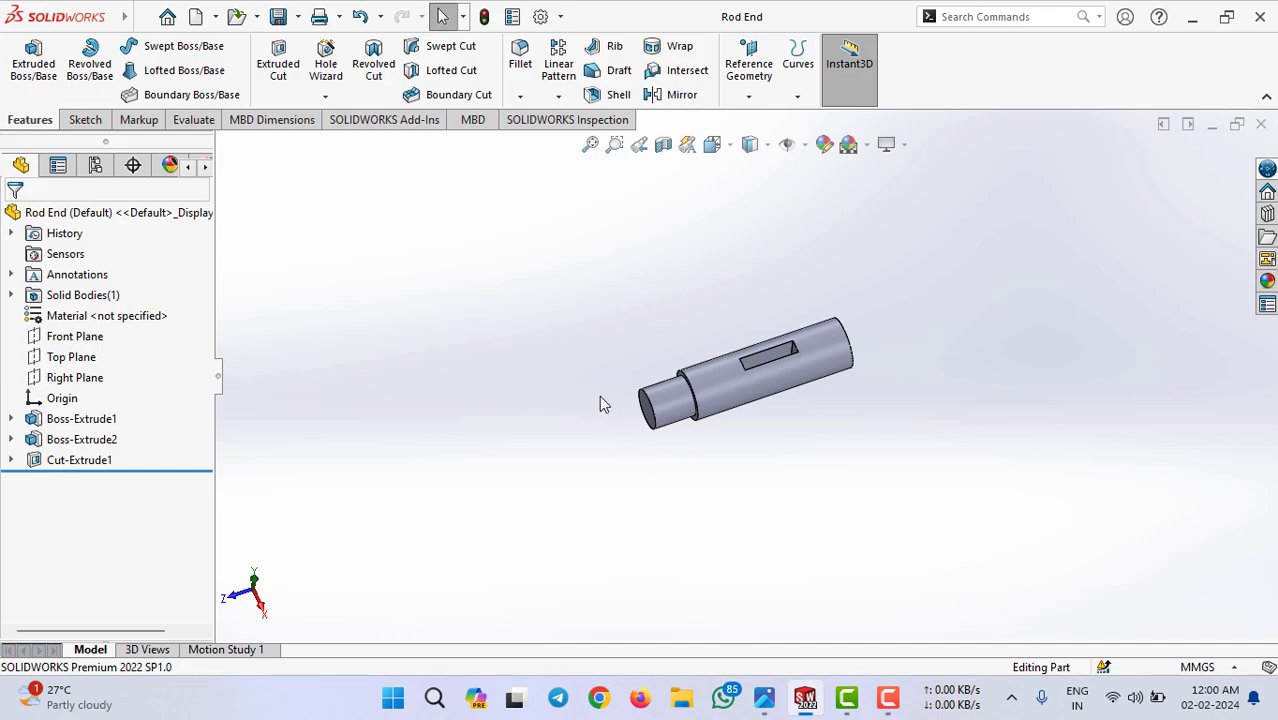
# Step: Create a new part and start an extruded boss sketch on the Front Plane
pyautogui.click(195, 16)
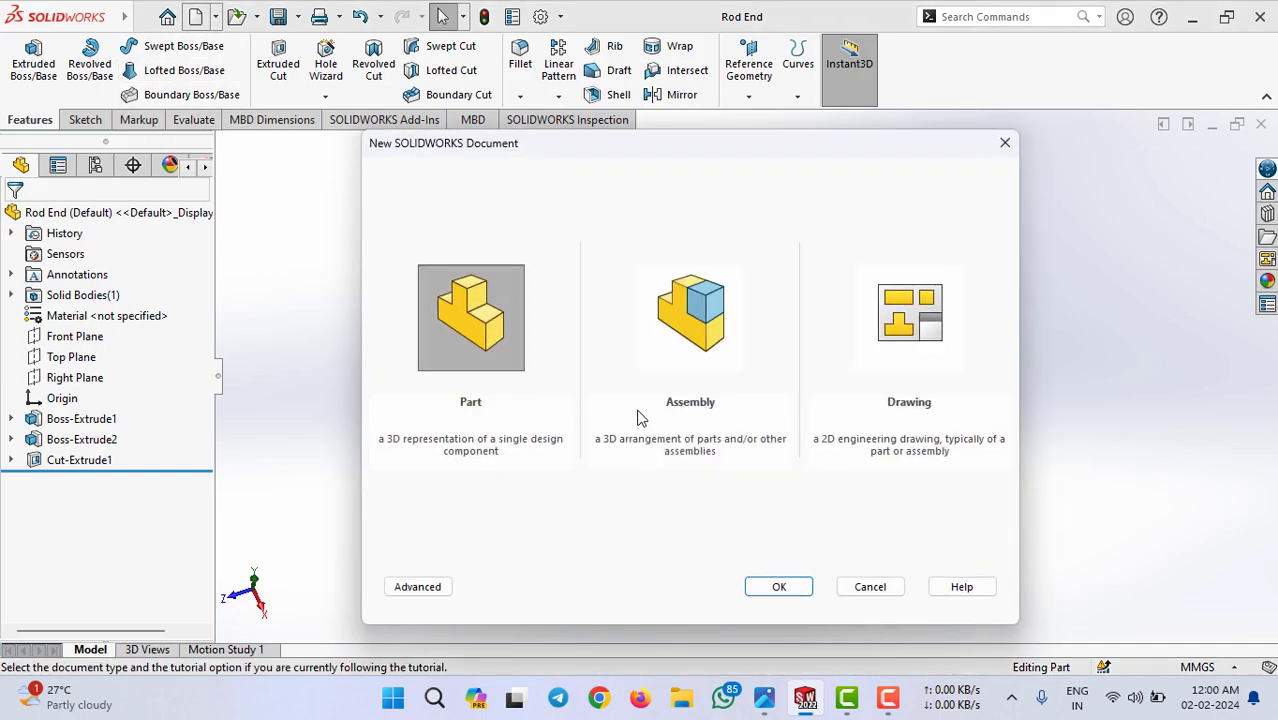
pyautogui.click(770, 588)
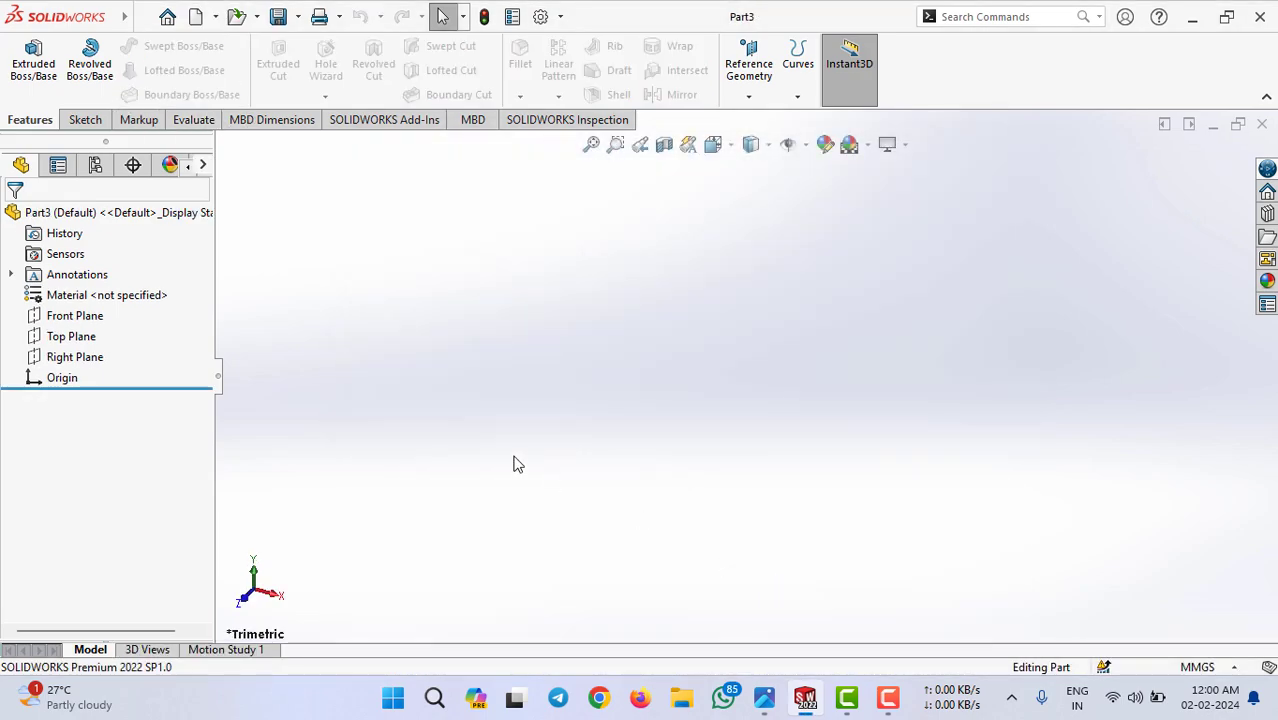
pyautogui.click(36, 78)
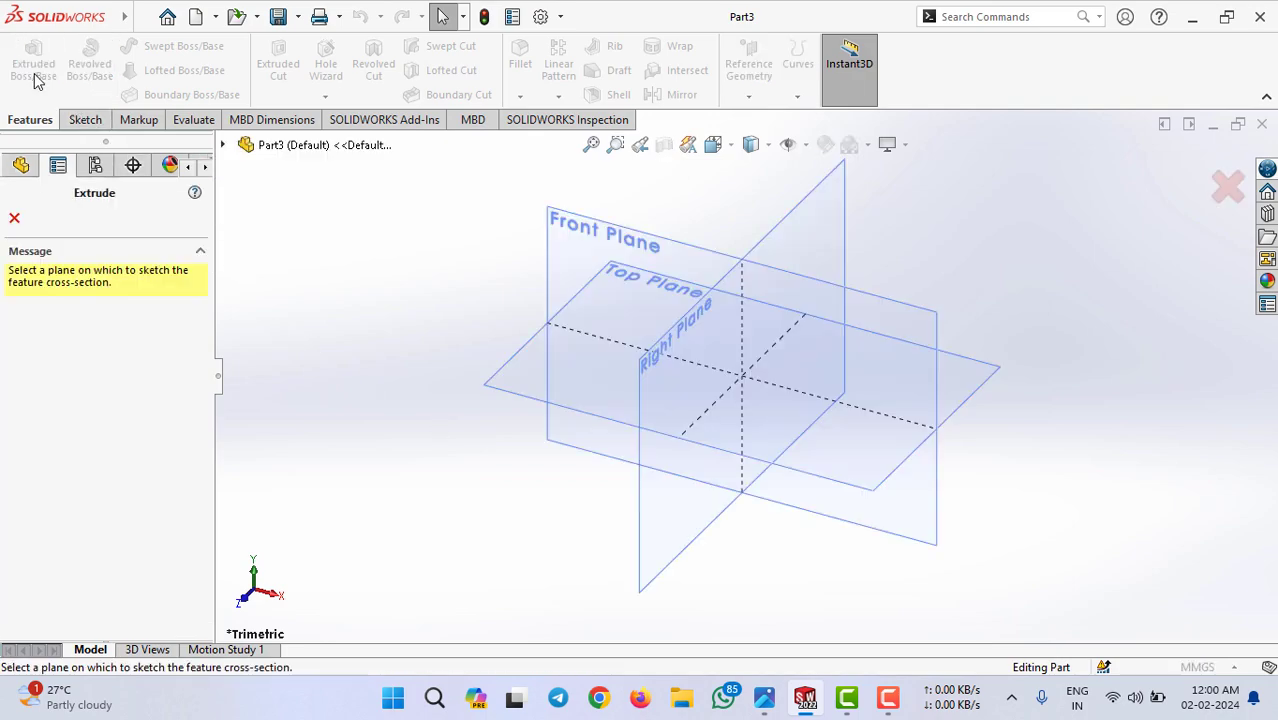
pyautogui.click(583, 248)
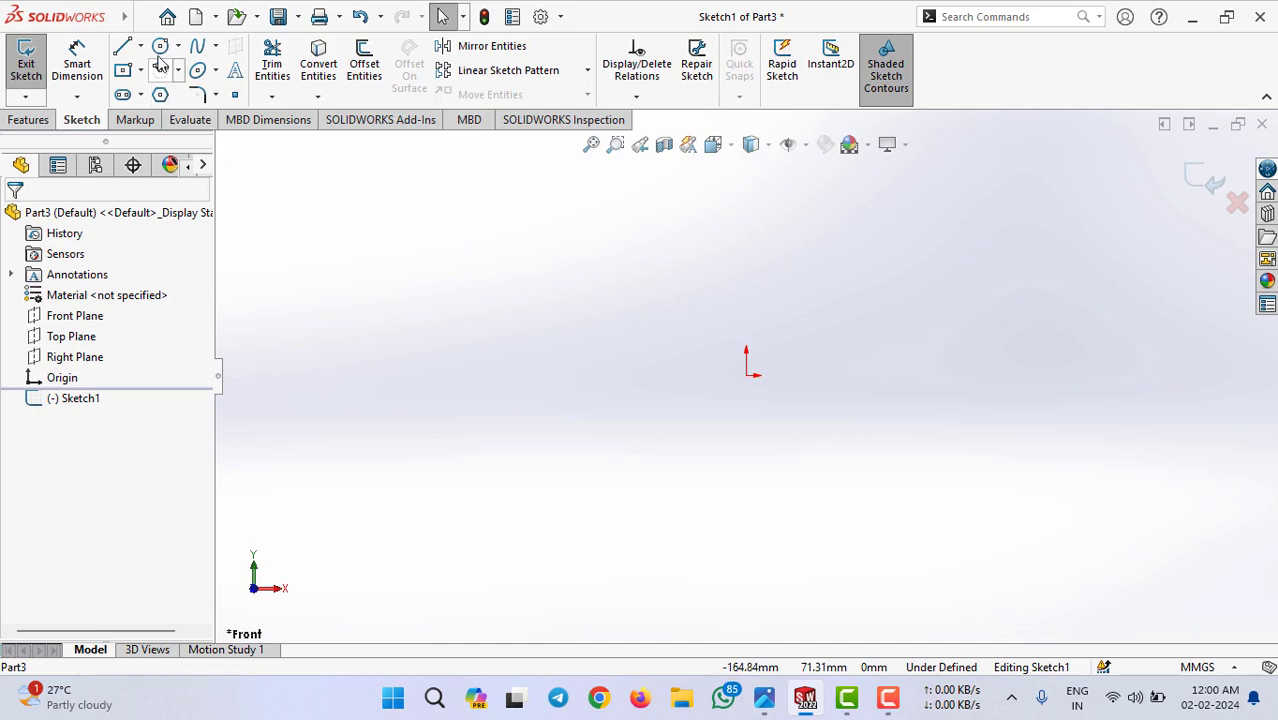
# Step: Draw two concentric circles at the origin and check the reference drawing
pyautogui.click(160, 46)
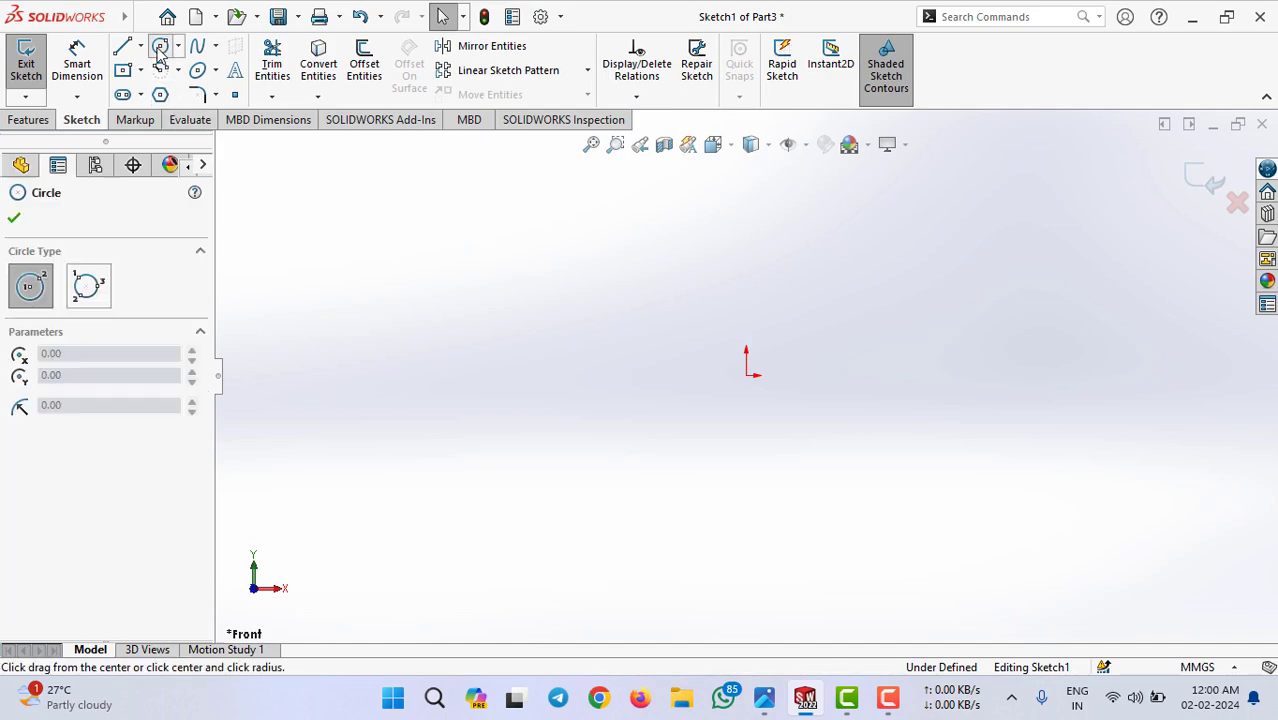
pyautogui.click(746, 375)
pyautogui.click(835, 273)
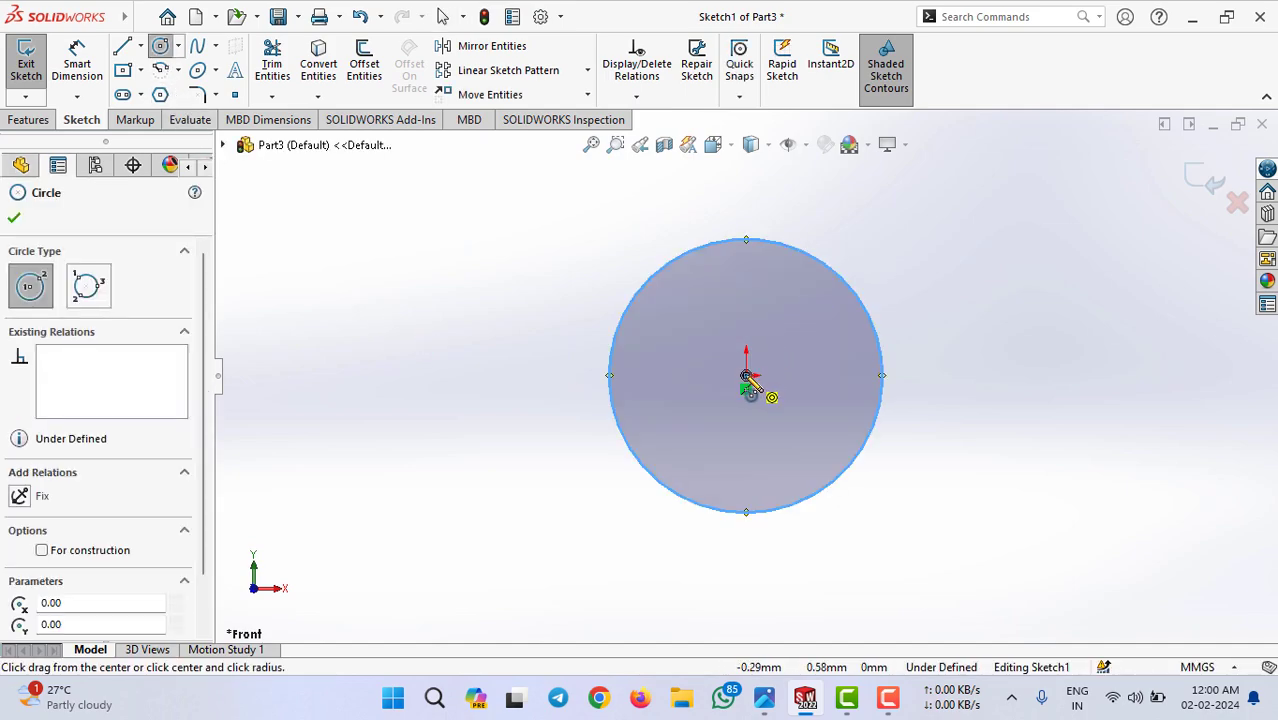
pyautogui.click(746, 375)
pyautogui.click(807, 305)
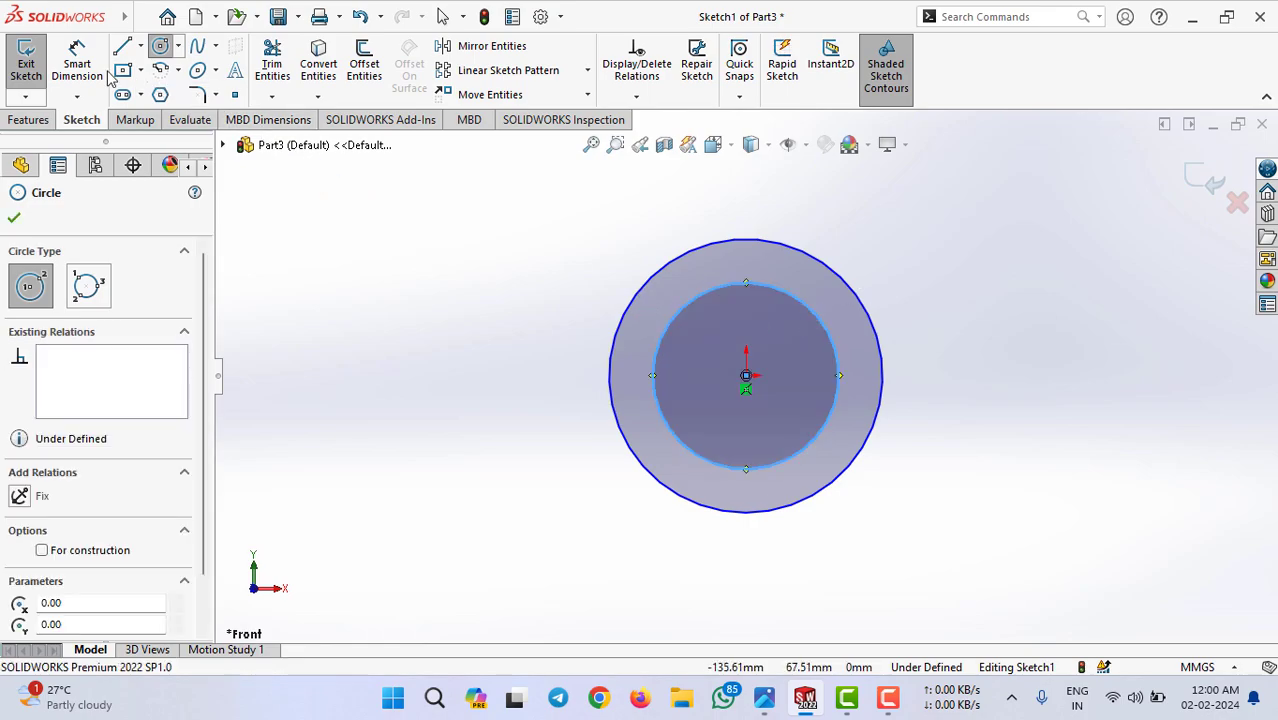
pyautogui.press('Escape')
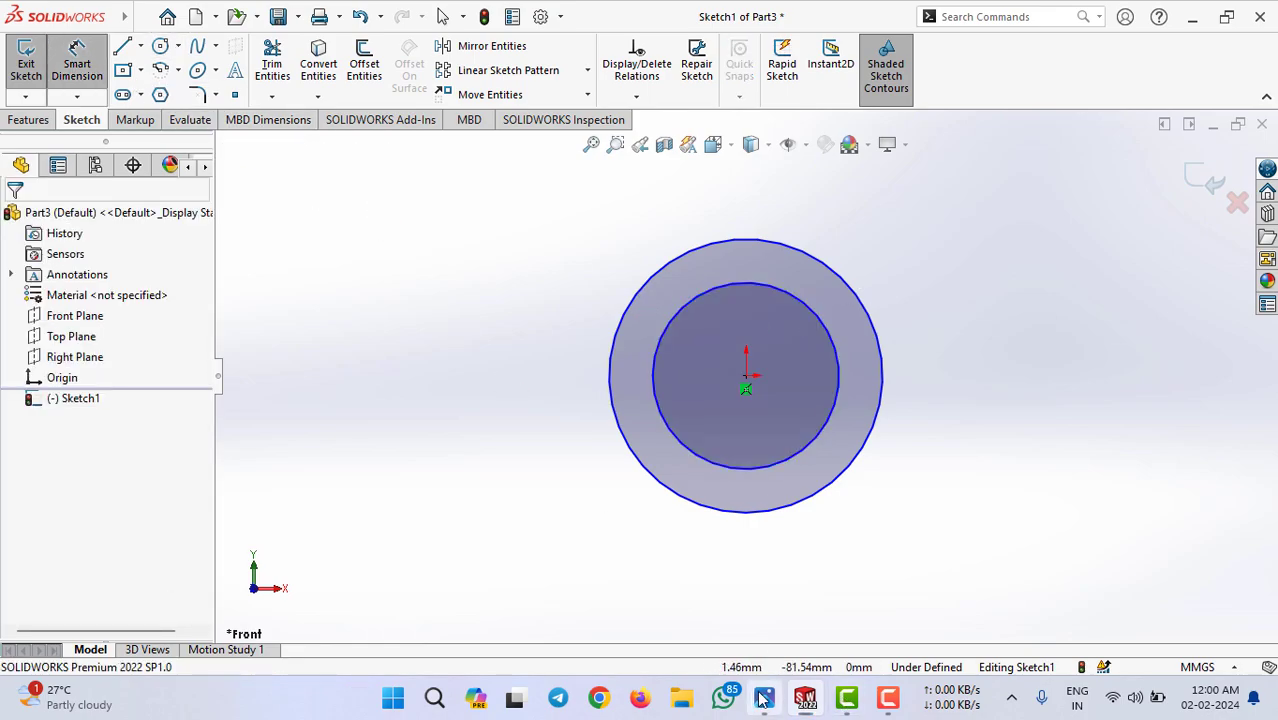
pyautogui.click(764, 697)
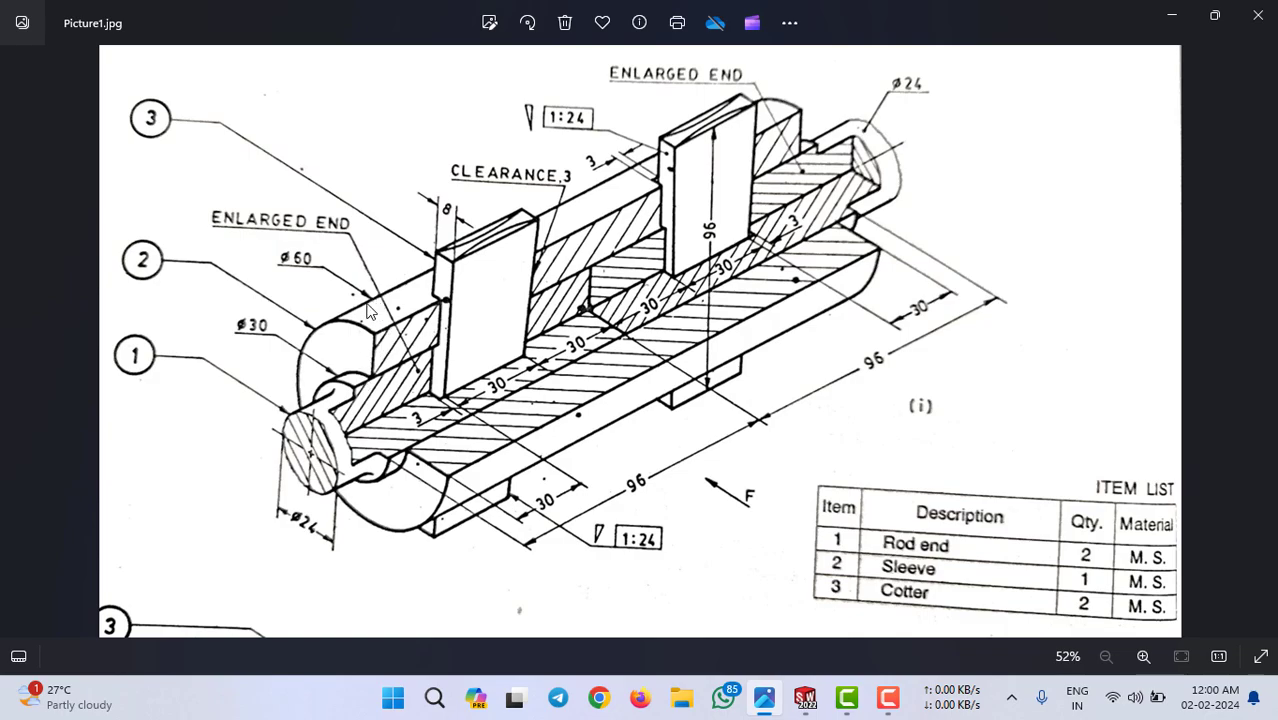
pyautogui.hotkey('alt', 'Tab')
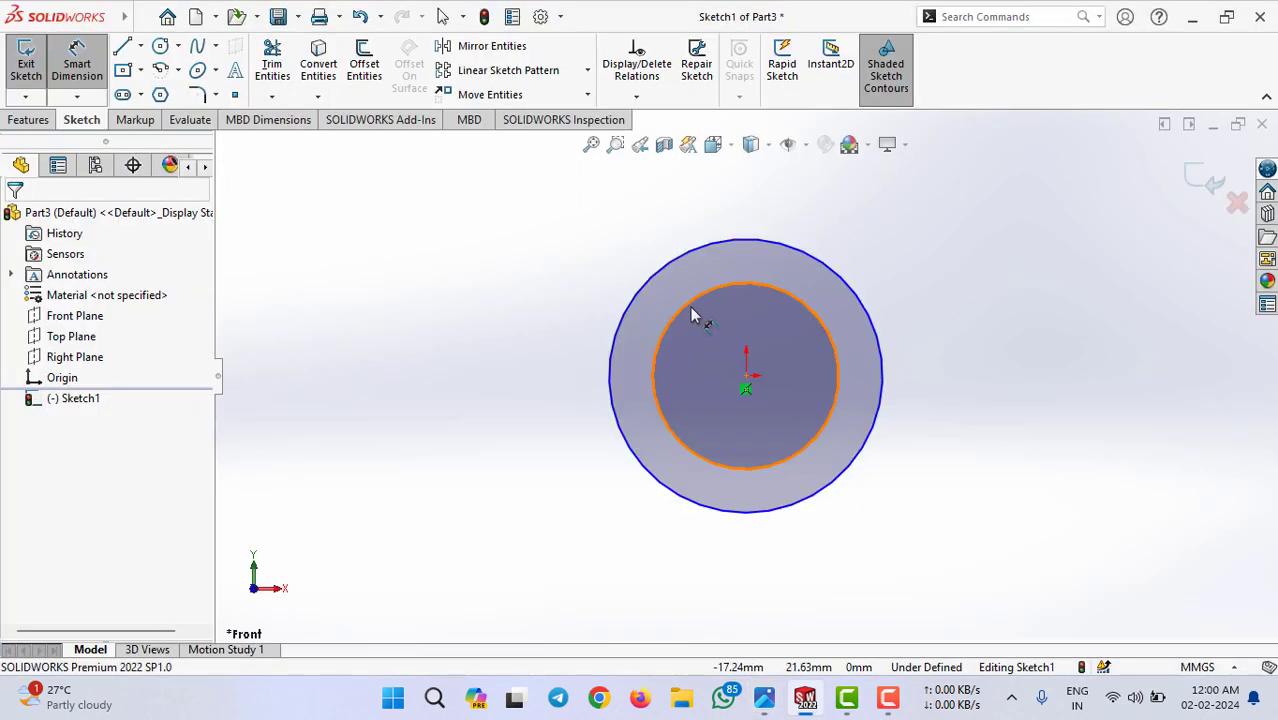
# Step: Dimension the circles to 30 mm and 60 mm diameter, then recheck the drawing
pyautogui.click(690, 314)
pyautogui.click(958, 385)
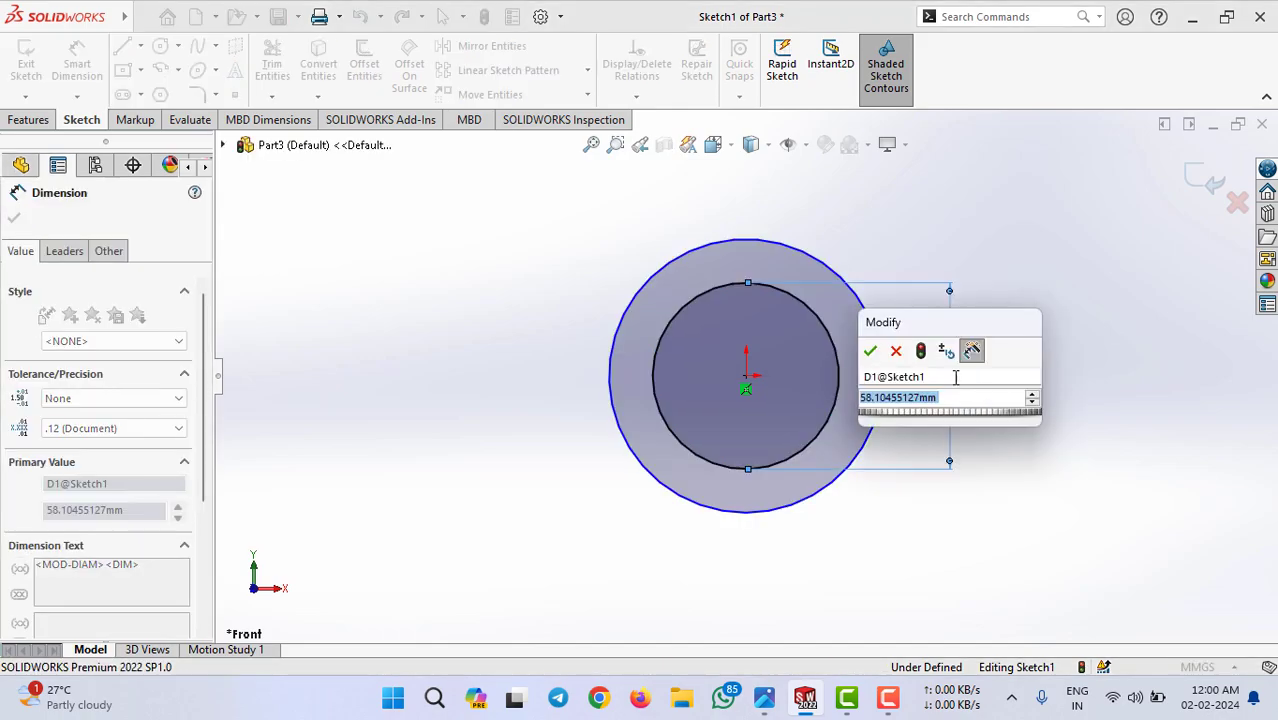
pyautogui.write('30')
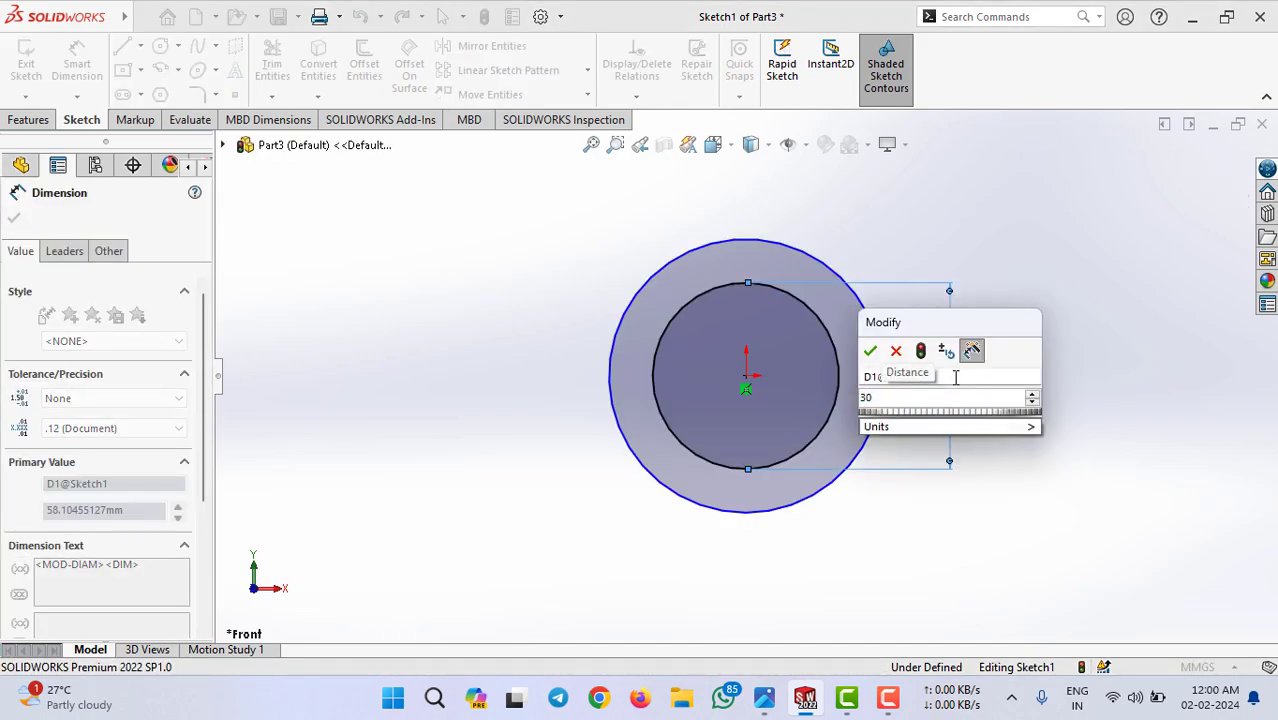
pyautogui.press('Return')
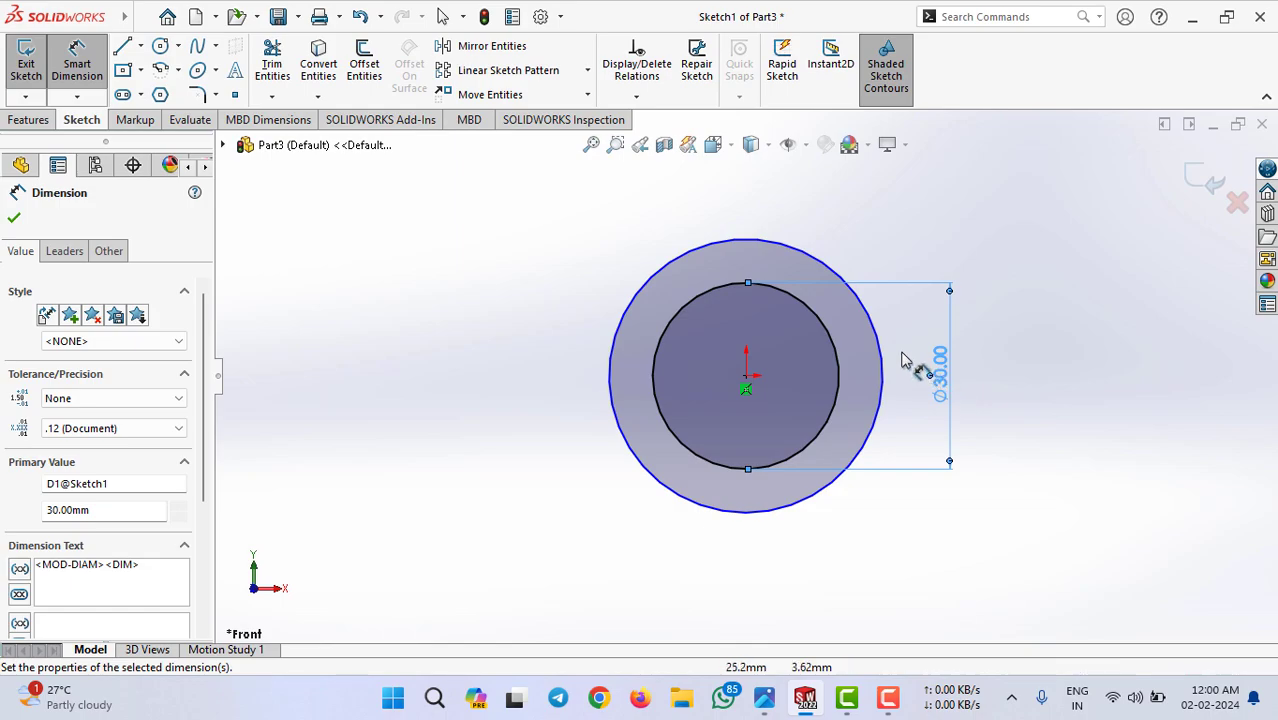
pyautogui.click(877, 345)
pyautogui.click(560, 383)
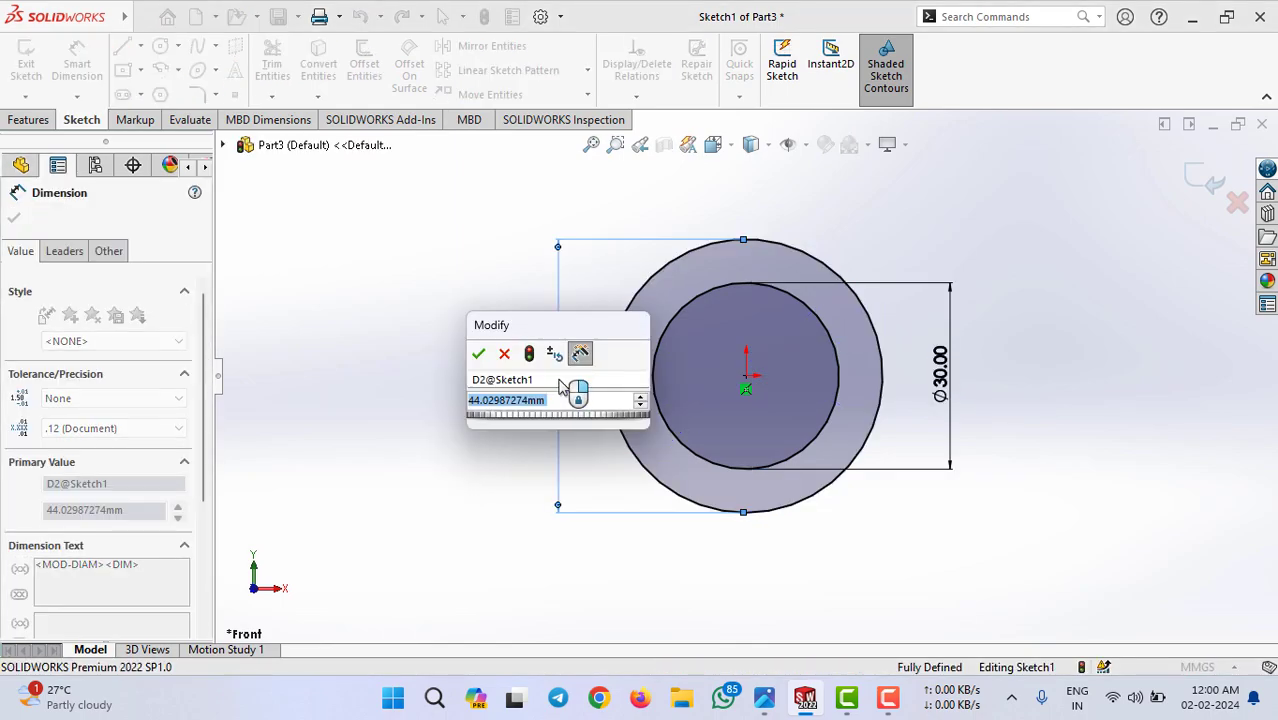
pyautogui.write('60')
pyautogui.press('Return')
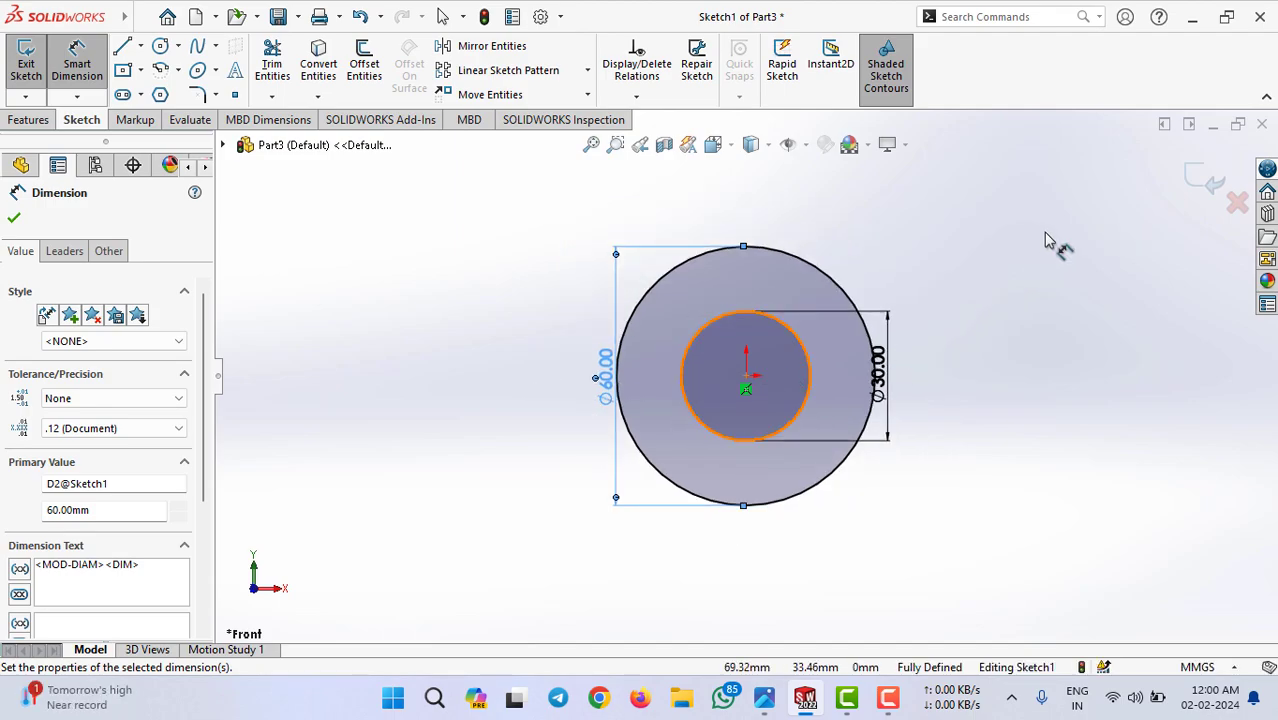
pyautogui.moveTo(1056, 243)
pyautogui.mouseDown(button='middle')
pyautogui.moveTo(977, 275)
pyautogui.moveTo(990, 274)
pyautogui.mouseUp(button='middle')
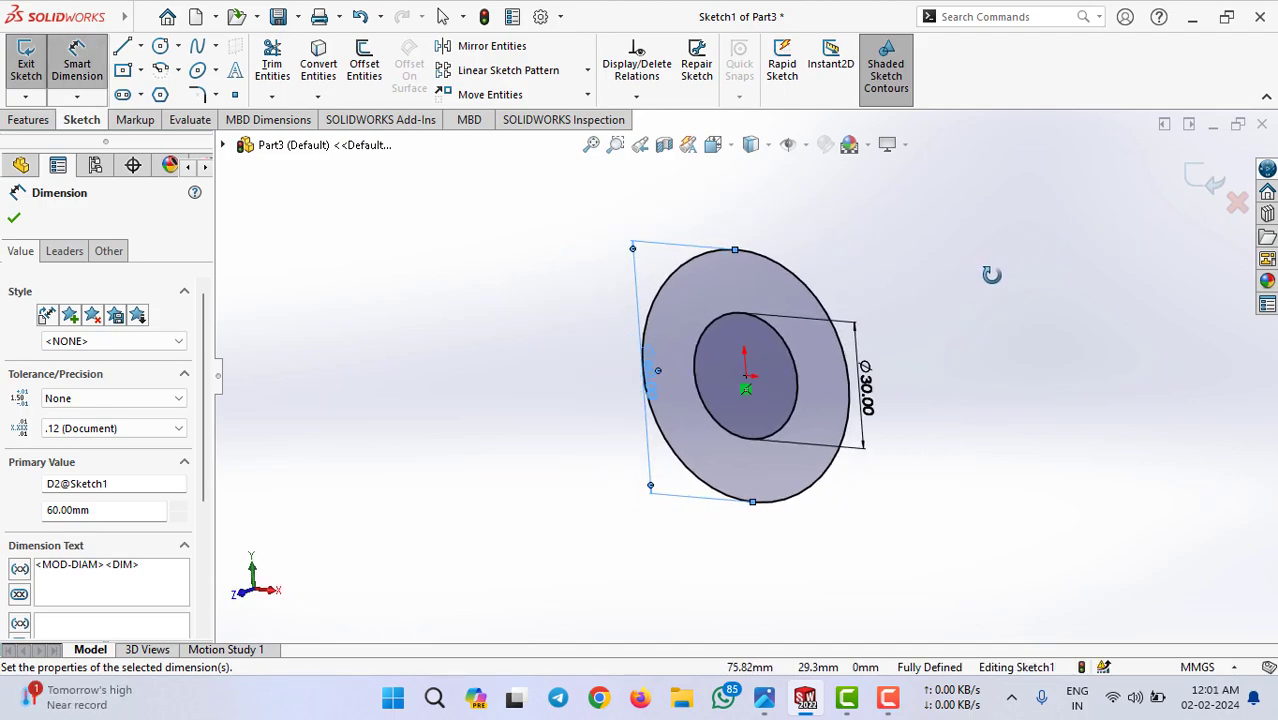
pyautogui.click(764, 697)
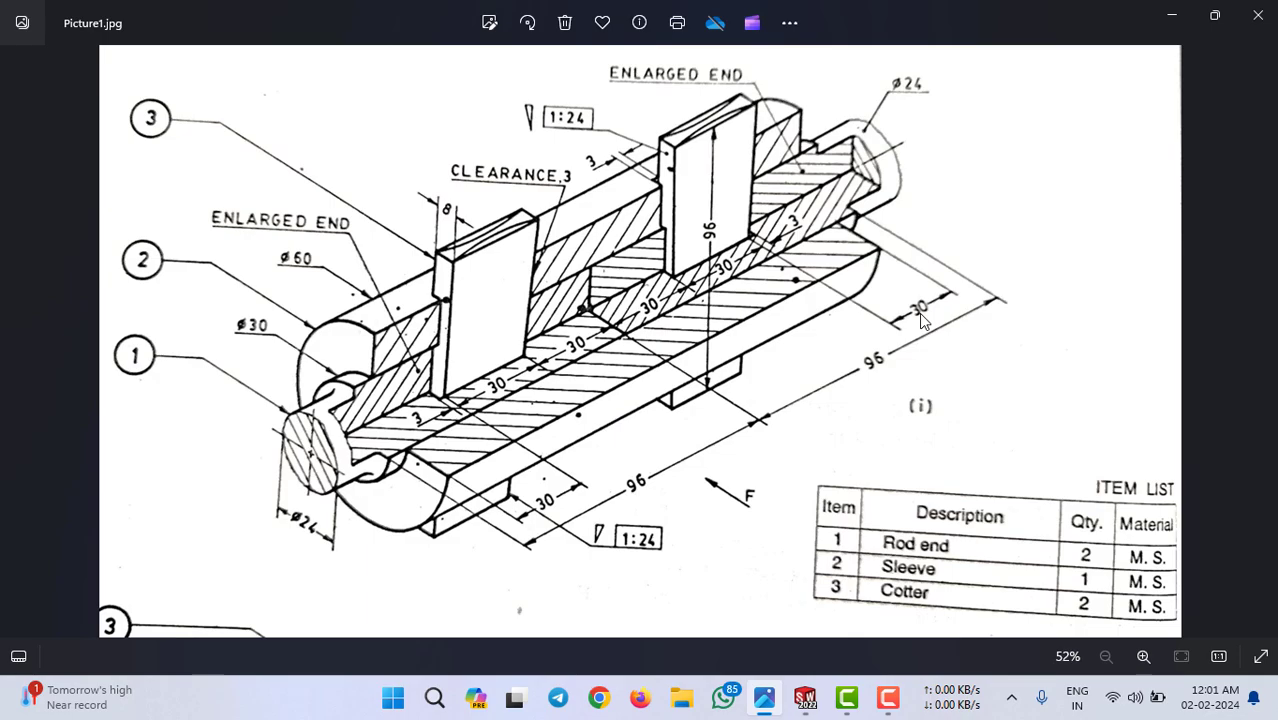
# Step: Return from Picture1.jpg in Photos to the sleeve's Ø30/Ø60 sketch in SOLIDWORKS
pyautogui.hotkey('alt', 'Tab')
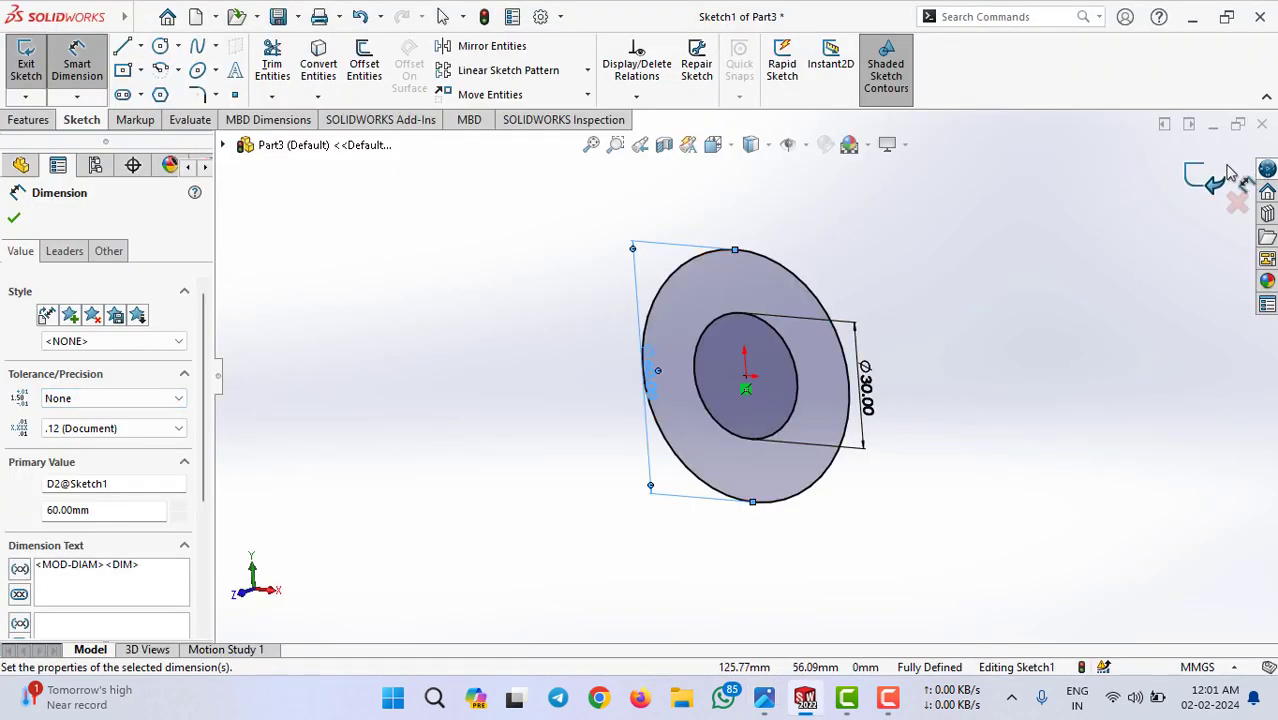
# Step: Extrude Sketch1's Ø30/Ø60 ring to a 180 mm blind depth as the sleeve tube
pyautogui.hotkey('ctrl', '1')
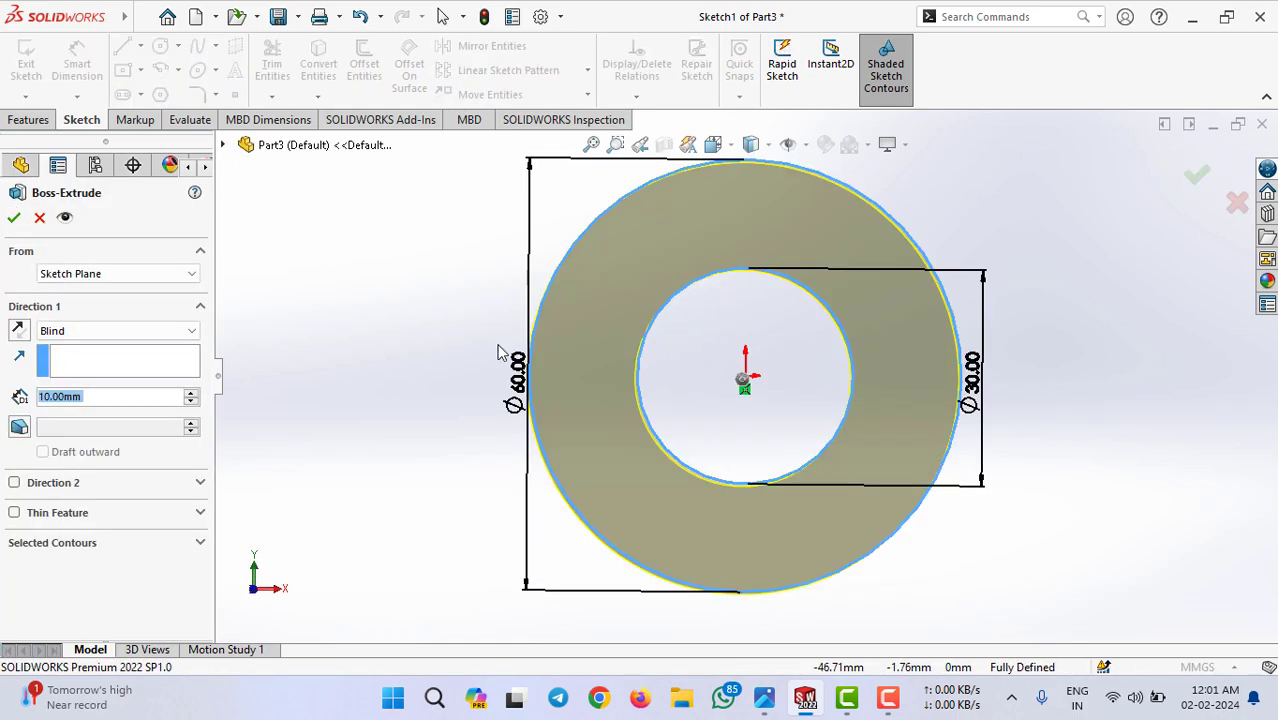
pyautogui.write('1')
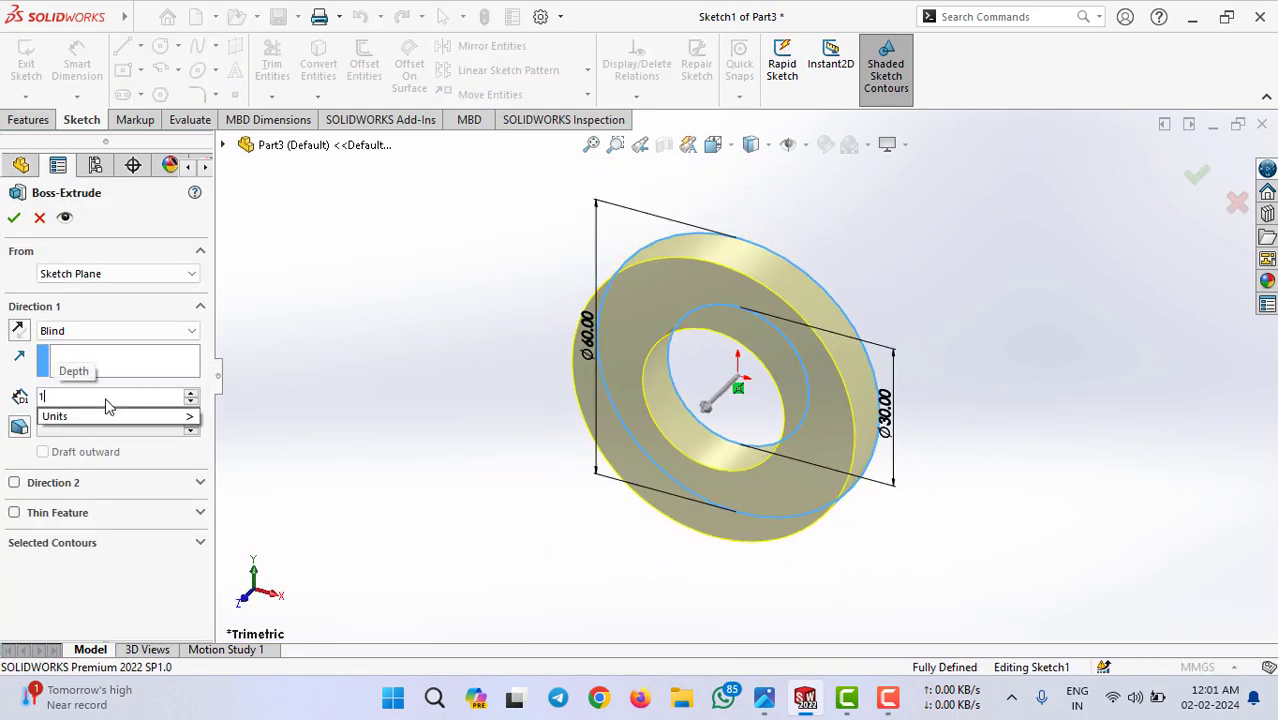
pyautogui.write('80')
pyautogui.press('Return')
pyautogui.scroll(3, 933, 320)
pyautogui.scroll(2, 924, 320)
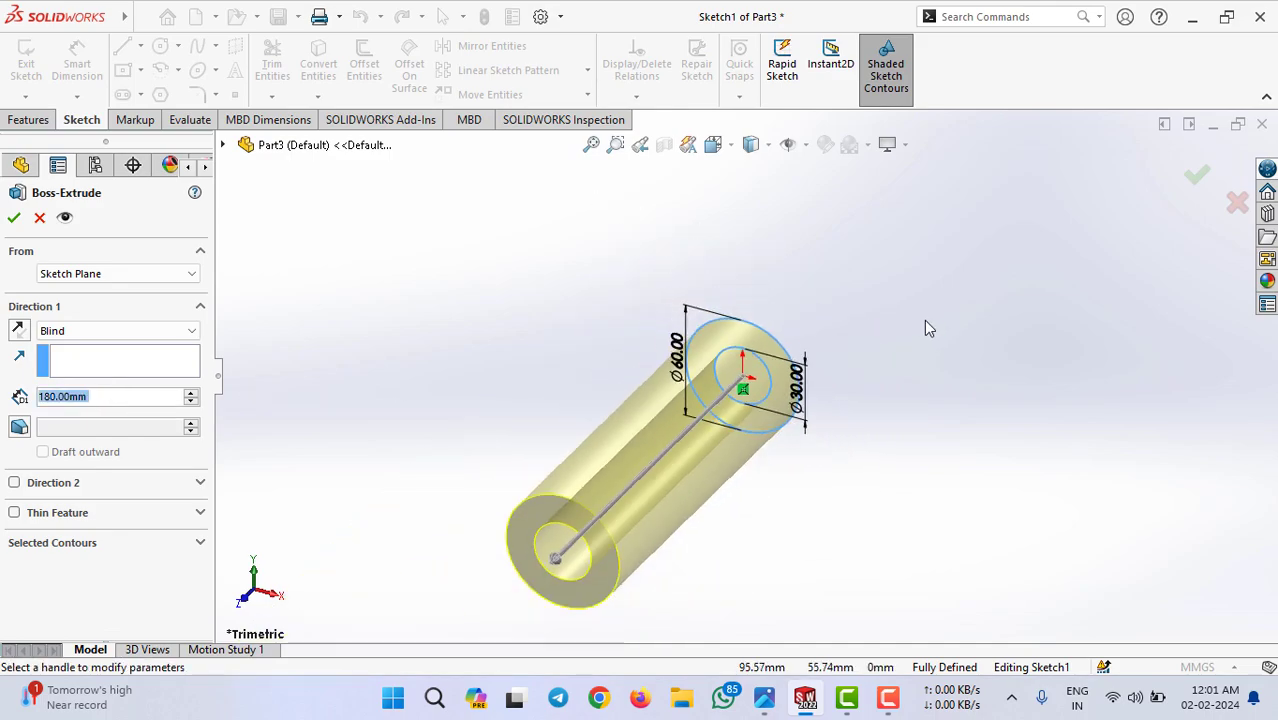
pyautogui.click(1196, 178)
pyautogui.moveTo(825, 285)
pyautogui.mouseDown(button='middle')
pyautogui.moveTo(577, 318)
pyautogui.moveTo(727, 300)
pyautogui.moveTo(833, 314)
pyautogui.moveTo(828, 355)
pyautogui.mouseUp(button='middle')
# Step: Check Picture1.jpg in Photos, then return to the finished Part3 sleeve tube
pyautogui.hotkey('alt', 'Tab')
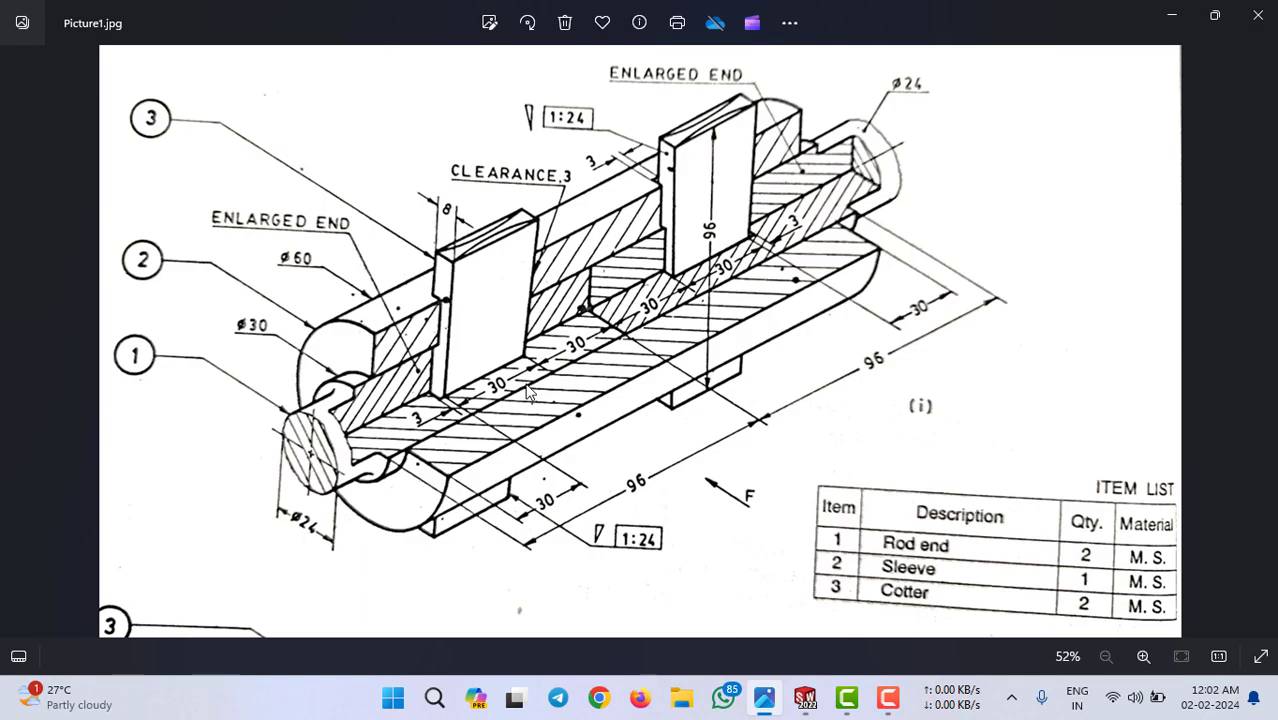
pyautogui.hotkey('alt', 'Tab')
pyautogui.moveTo(505, 278)
pyautogui.mouseDown(button='middle')
pyautogui.moveTo(463, 334)
pyautogui.moveTo(442, 331)
pyautogui.mouseUp(button='middle')
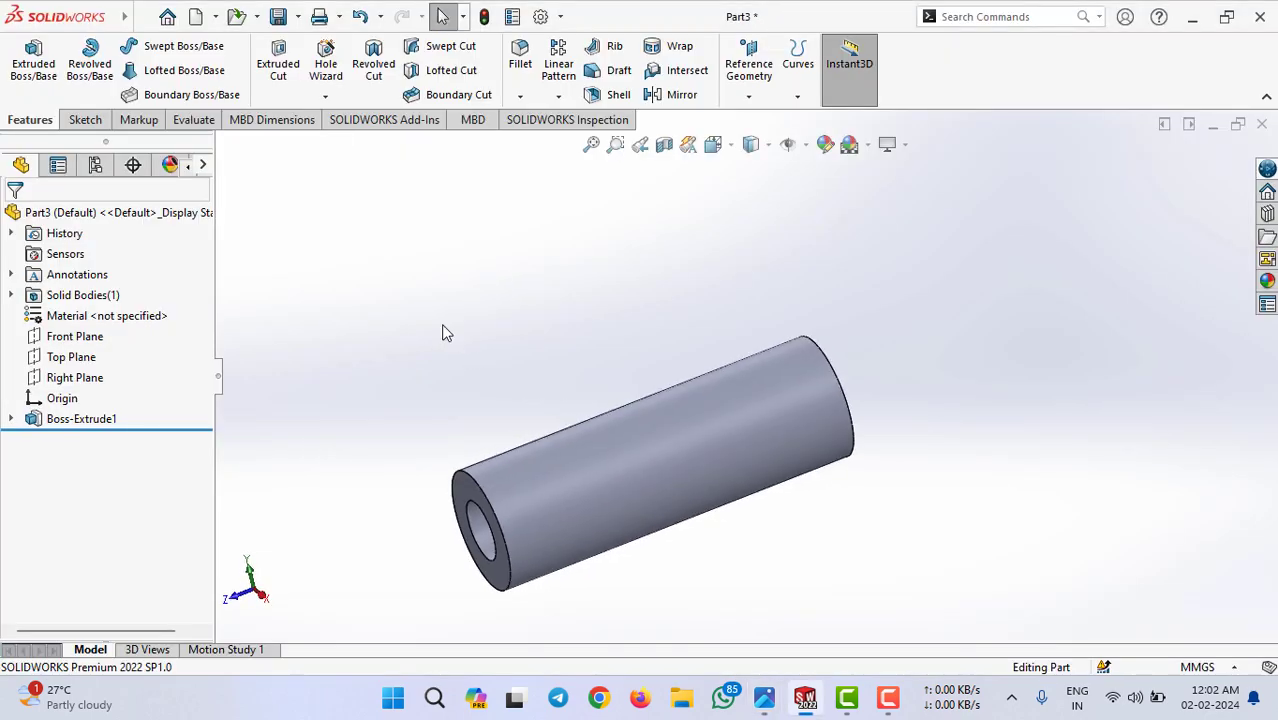
# Step: Start an Extruded Cut sketch on the sleeve's Right Plane
pyautogui.click(285, 82)
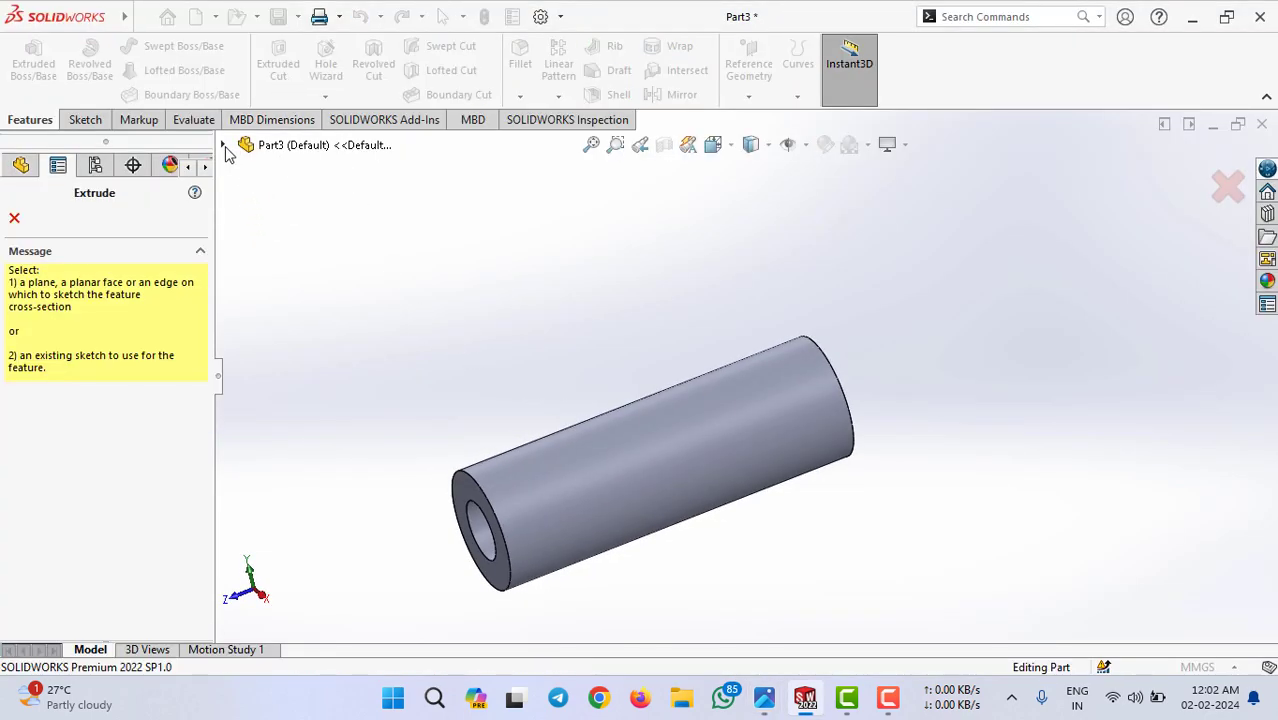
pyautogui.click(223, 145)
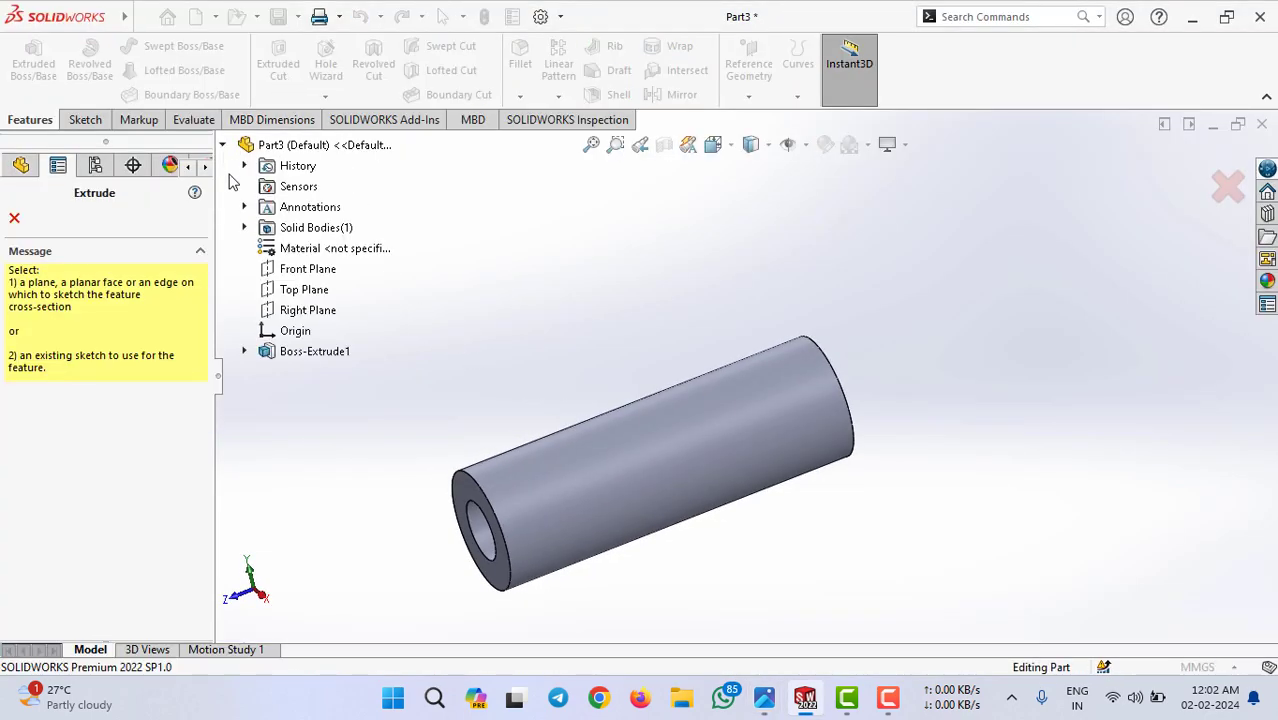
pyautogui.click(310, 312)
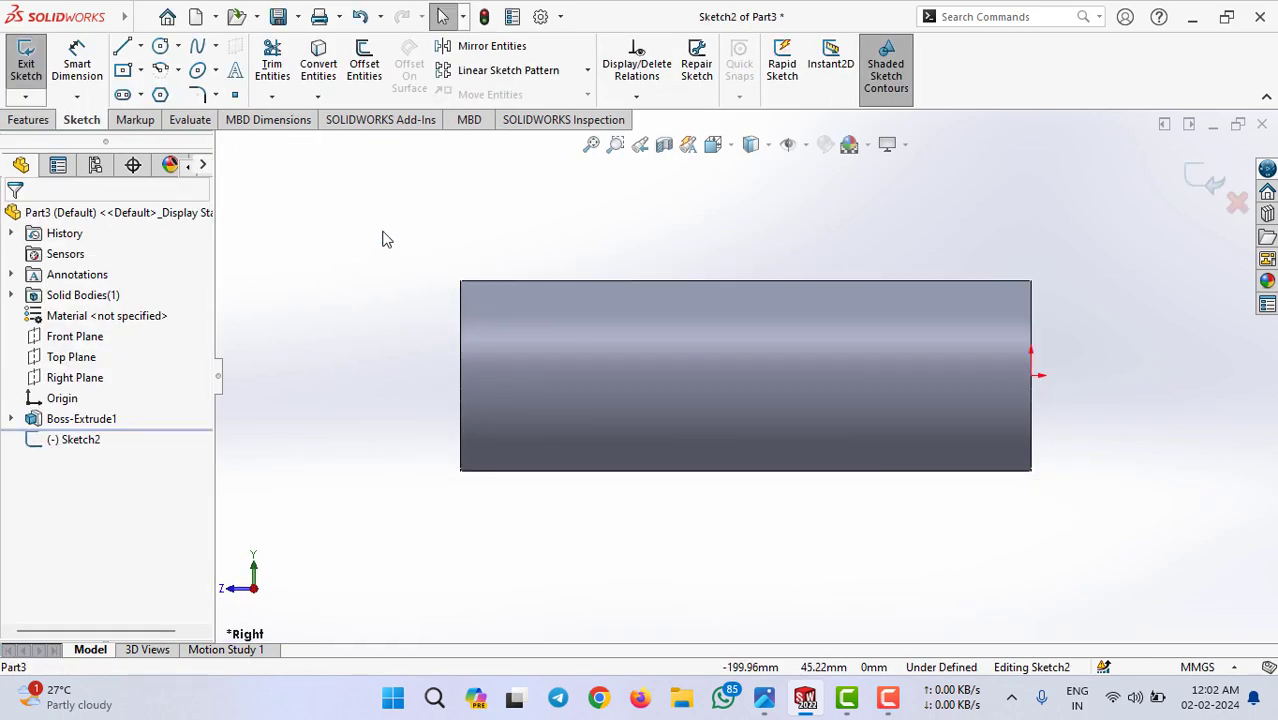
# Step: Draw two center rectangles on the sleeve axis, one near each end
pyautogui.click(123, 71)
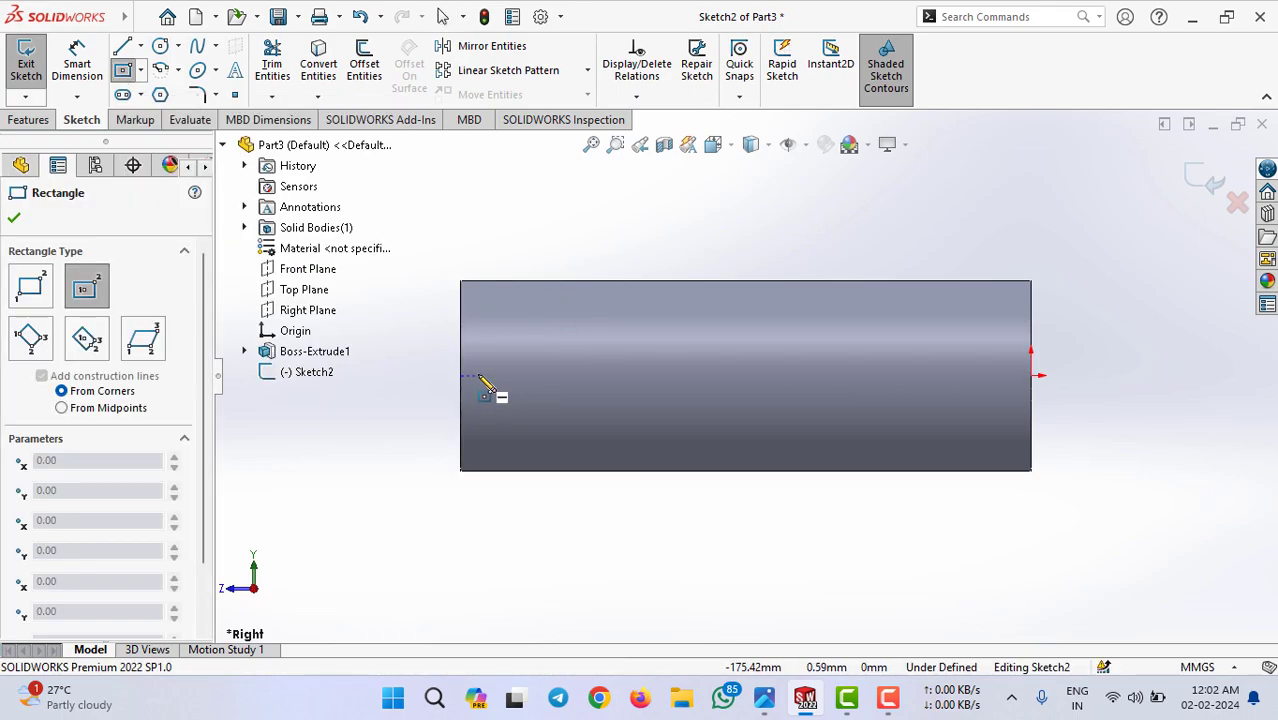
pyautogui.click(556, 376)
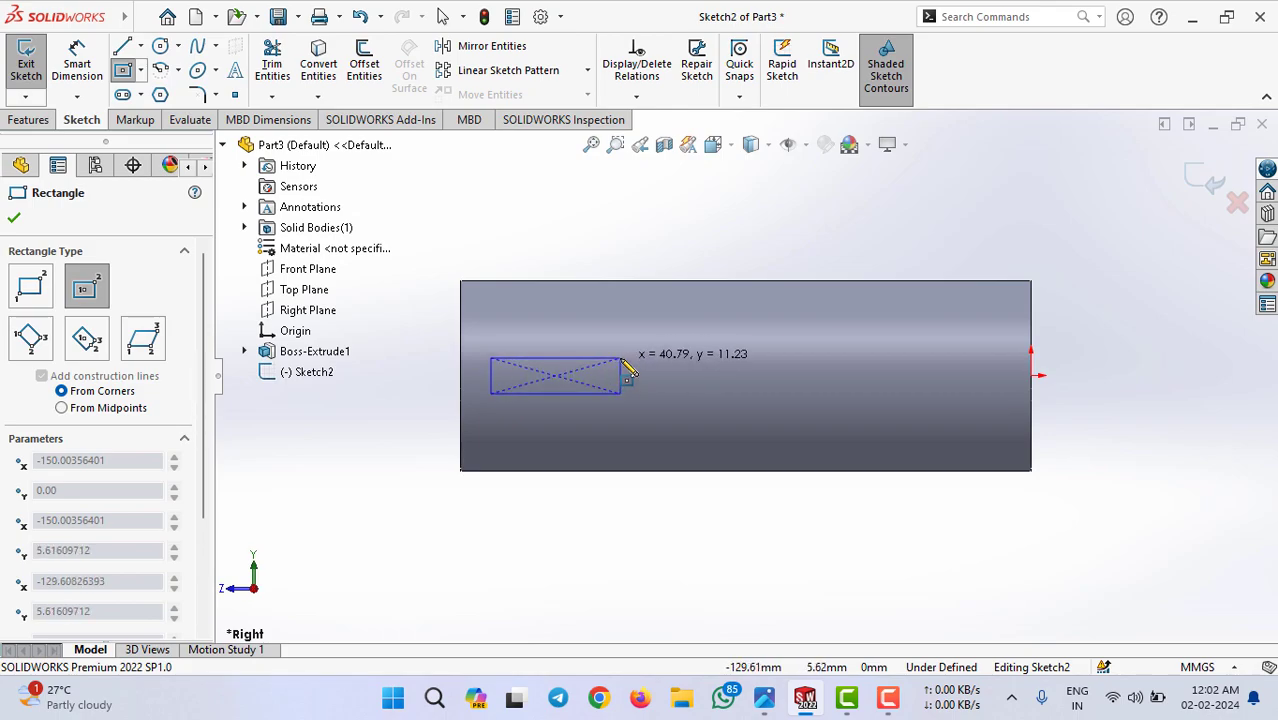
pyautogui.click(621, 359)
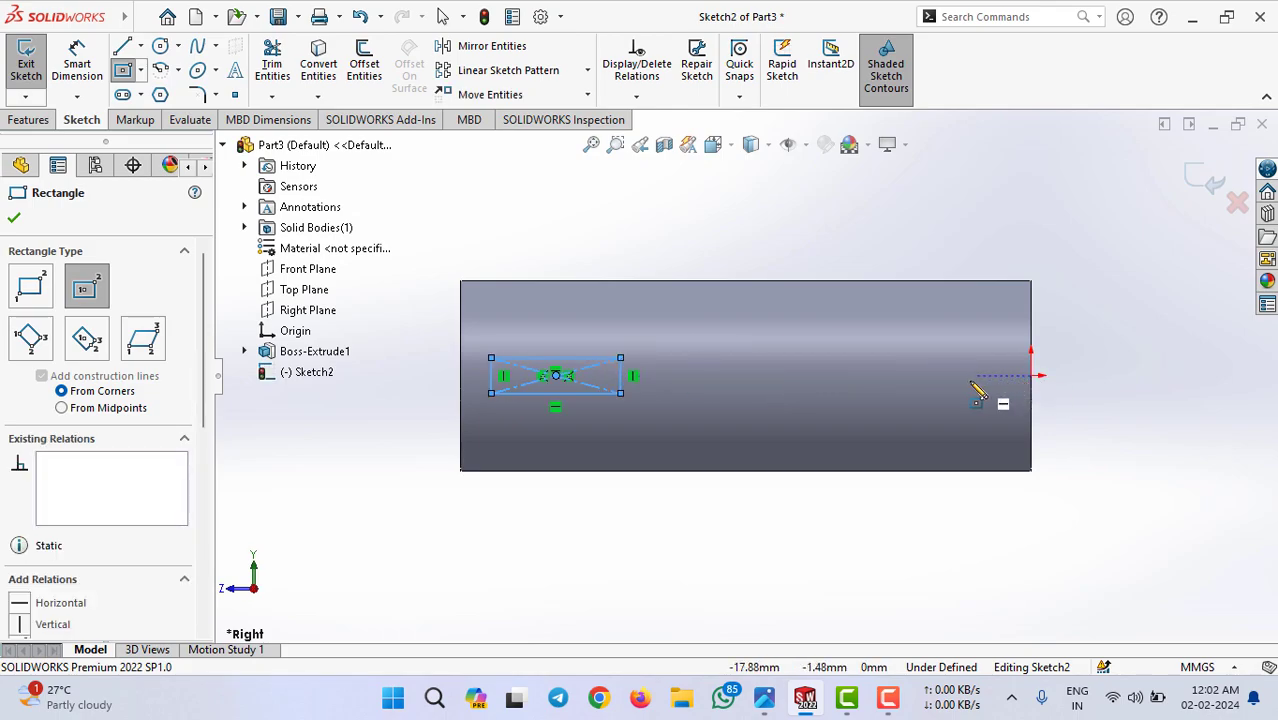
pyautogui.click(908, 375)
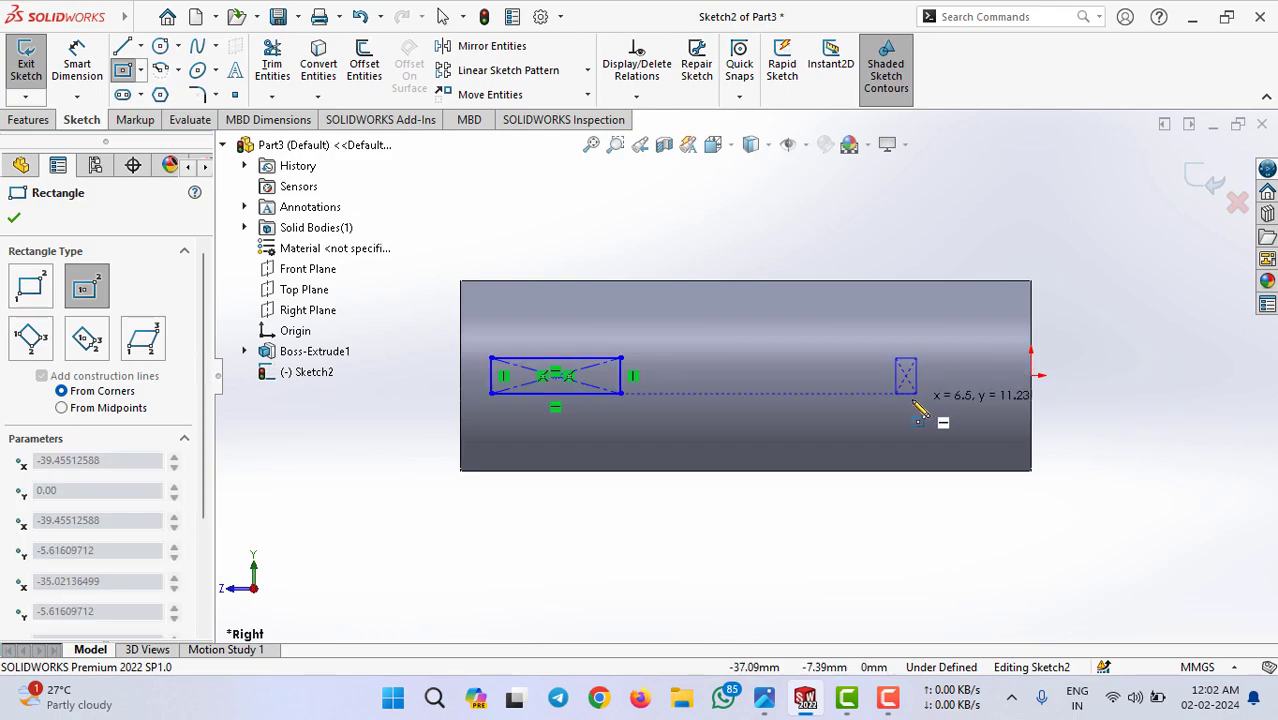
pyautogui.click(967, 393)
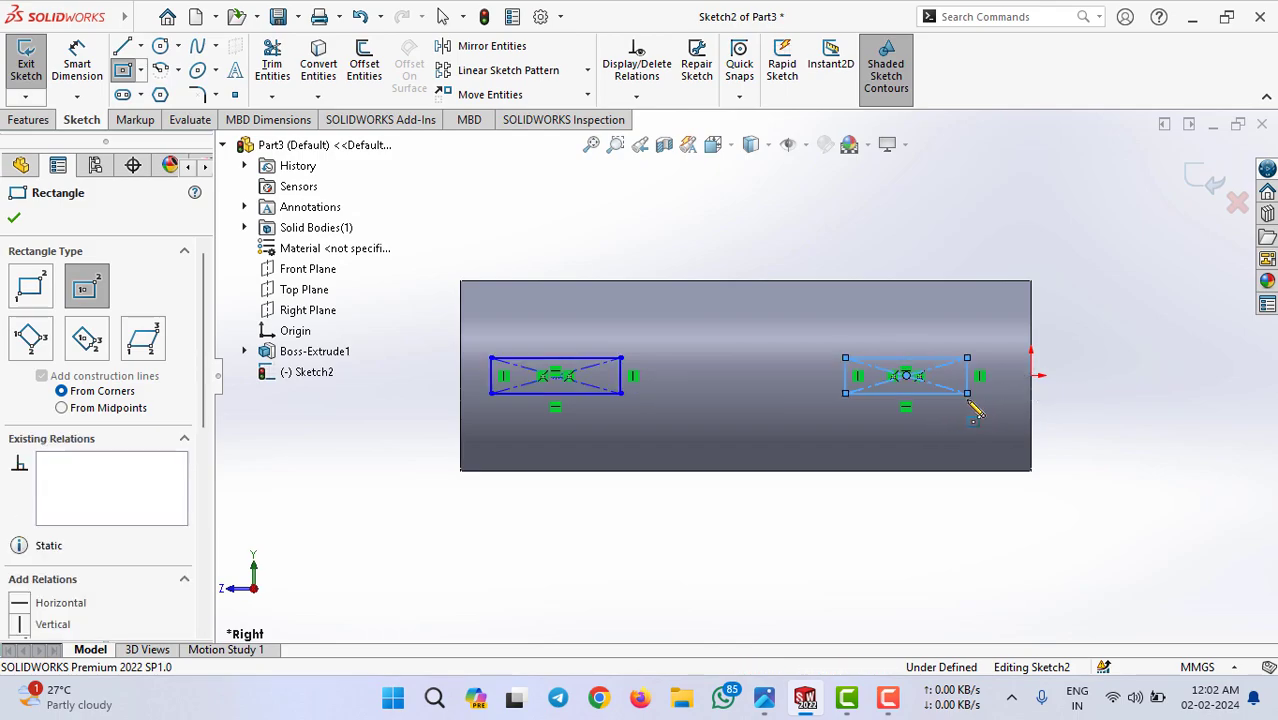
# Step: Dimension both slot lengths, entering 40 for the left and 33 for the right
pyautogui.click(77, 68)
pyautogui.click(573, 357)
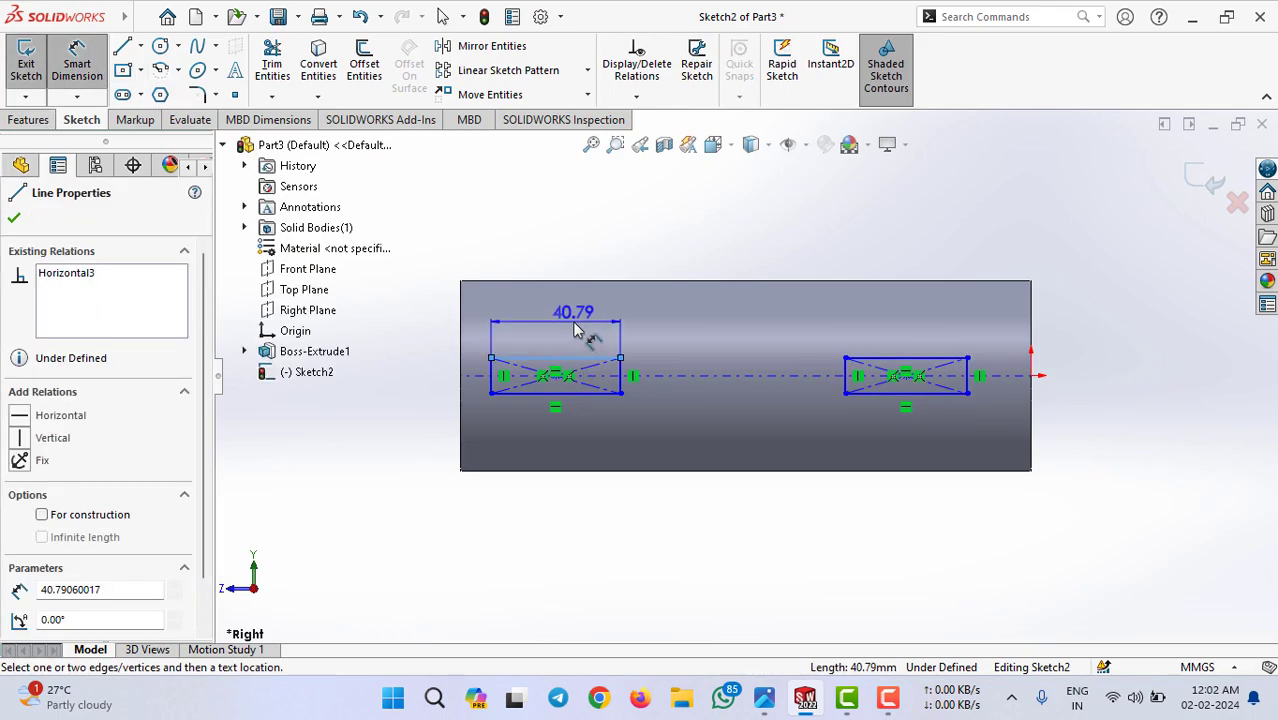
pyautogui.click(575, 330)
pyautogui.write('40.79060017mm')
pyautogui.press('Return')
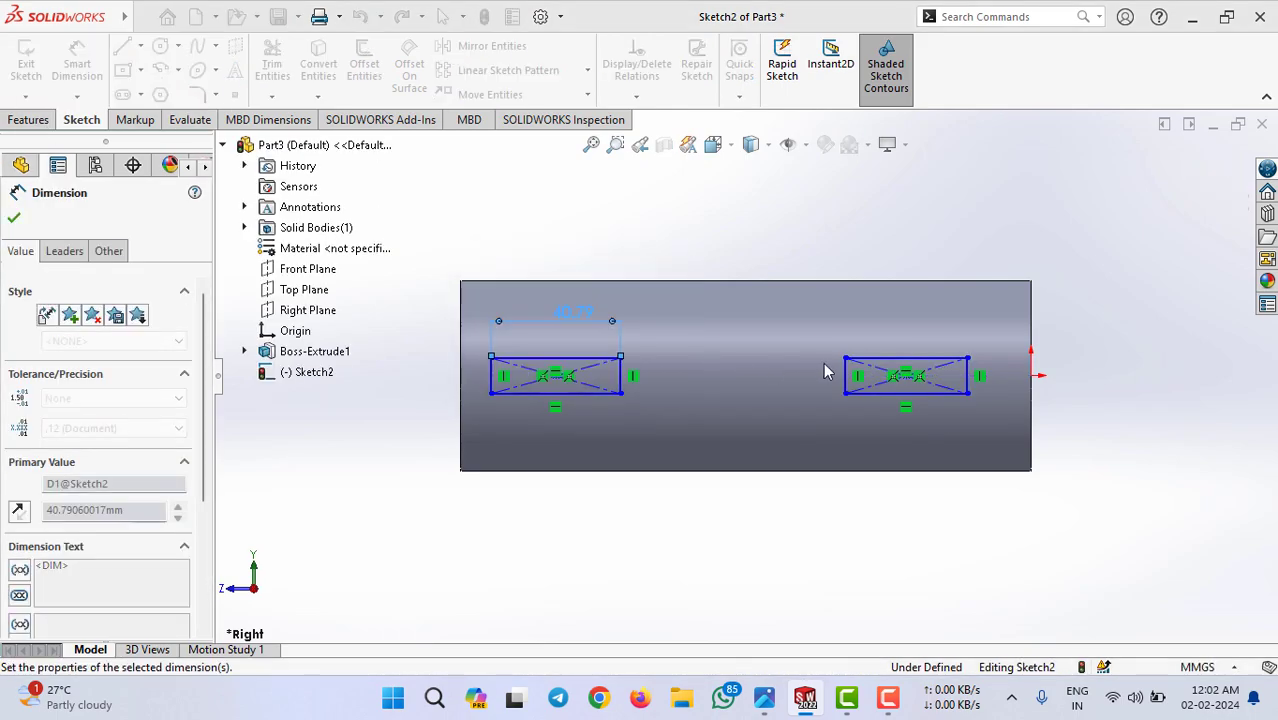
pyautogui.click(906, 357)
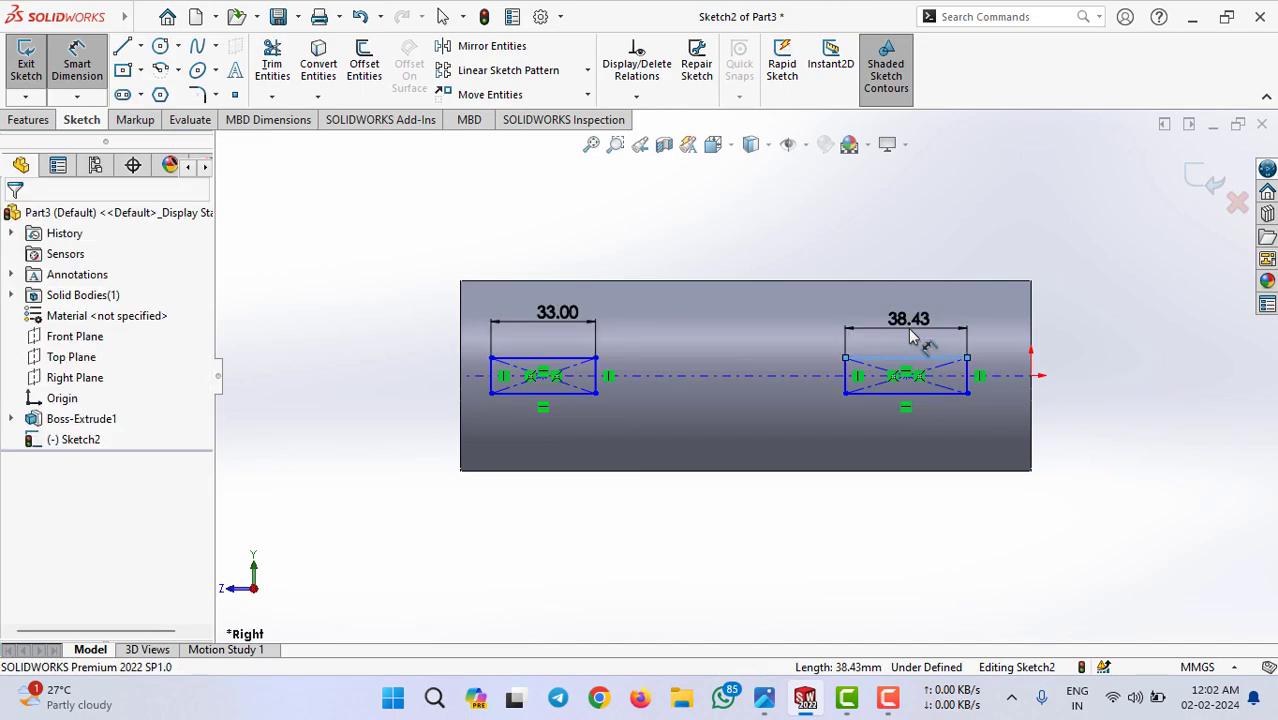
pyautogui.click(908, 330)
pyautogui.write('33')
pyautogui.press('Return')
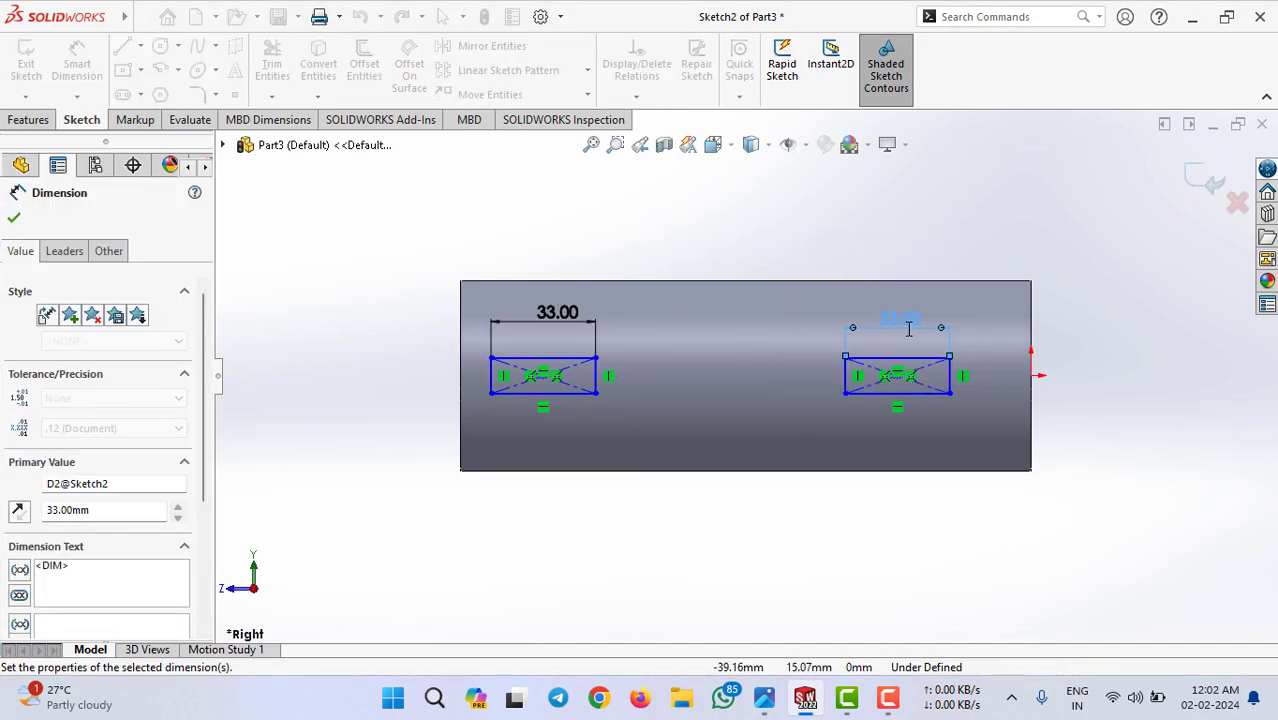
# Step: Set both slot heights to 8 mm
pyautogui.click(595, 378)
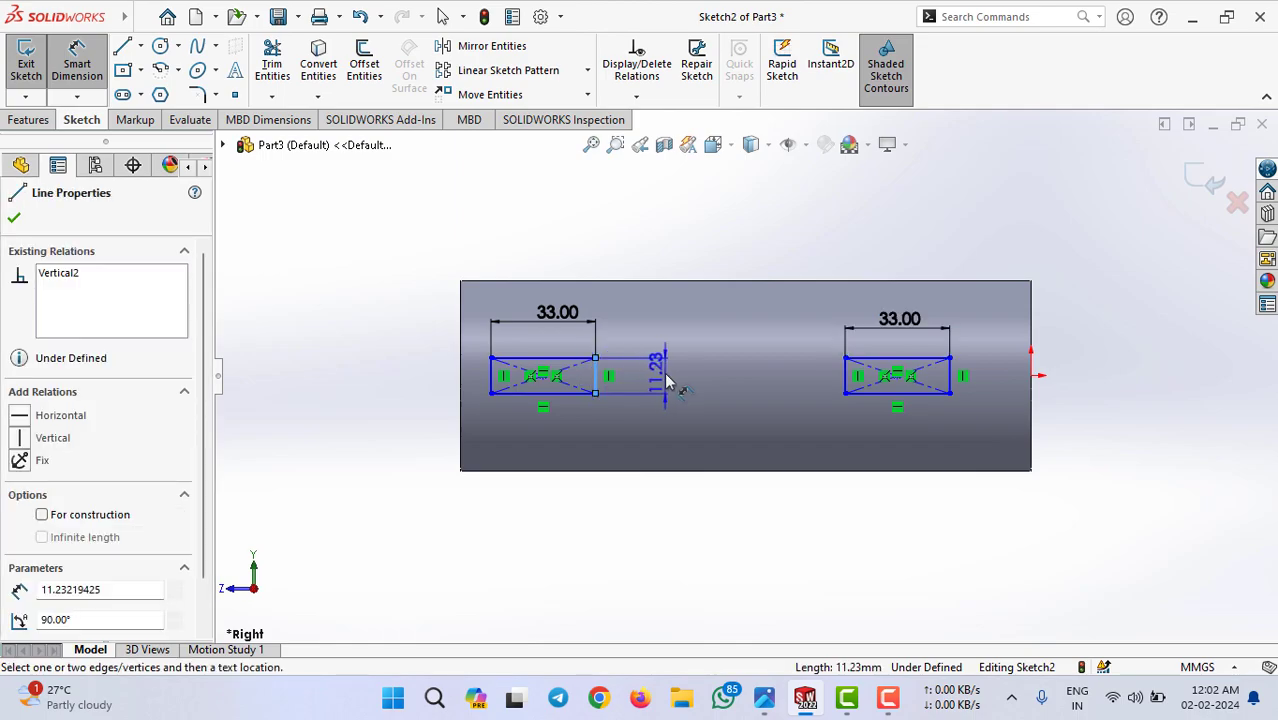
pyautogui.click(666, 378)
pyautogui.write('8')
pyautogui.press('Return')
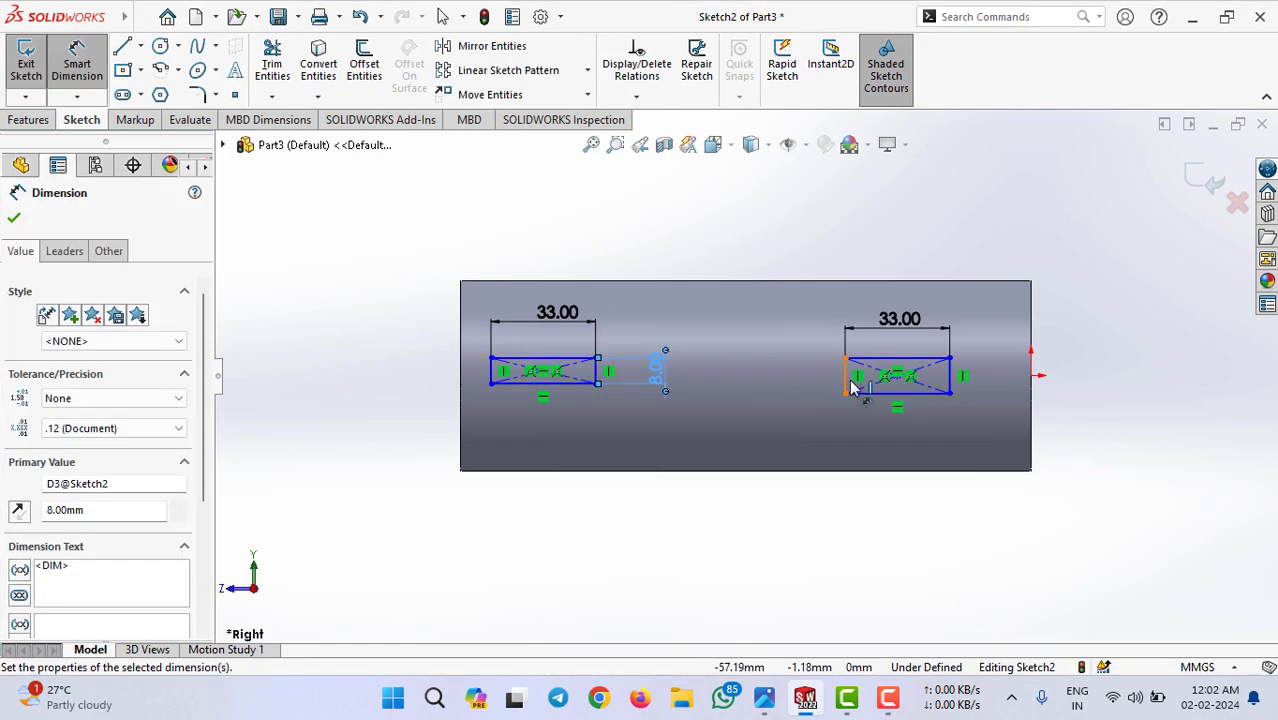
pyautogui.click(846, 378)
pyautogui.click(803, 388)
pyautogui.write('8')
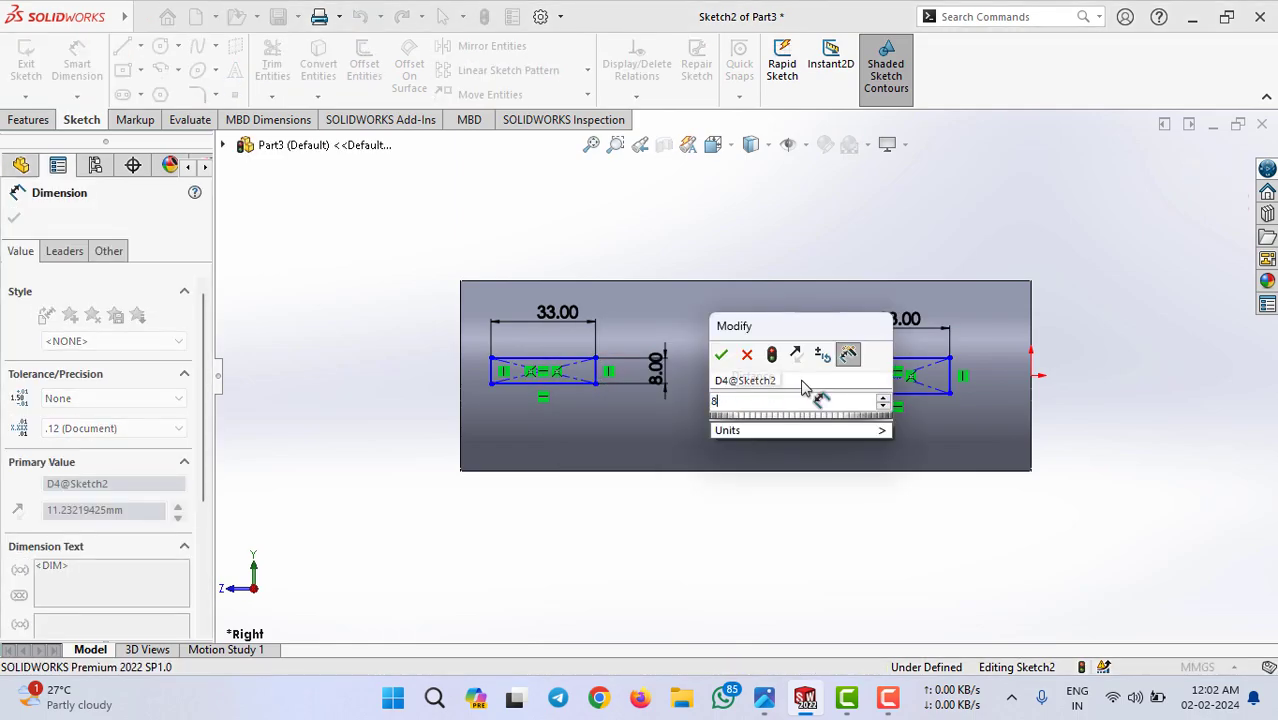
pyautogui.press('Return')
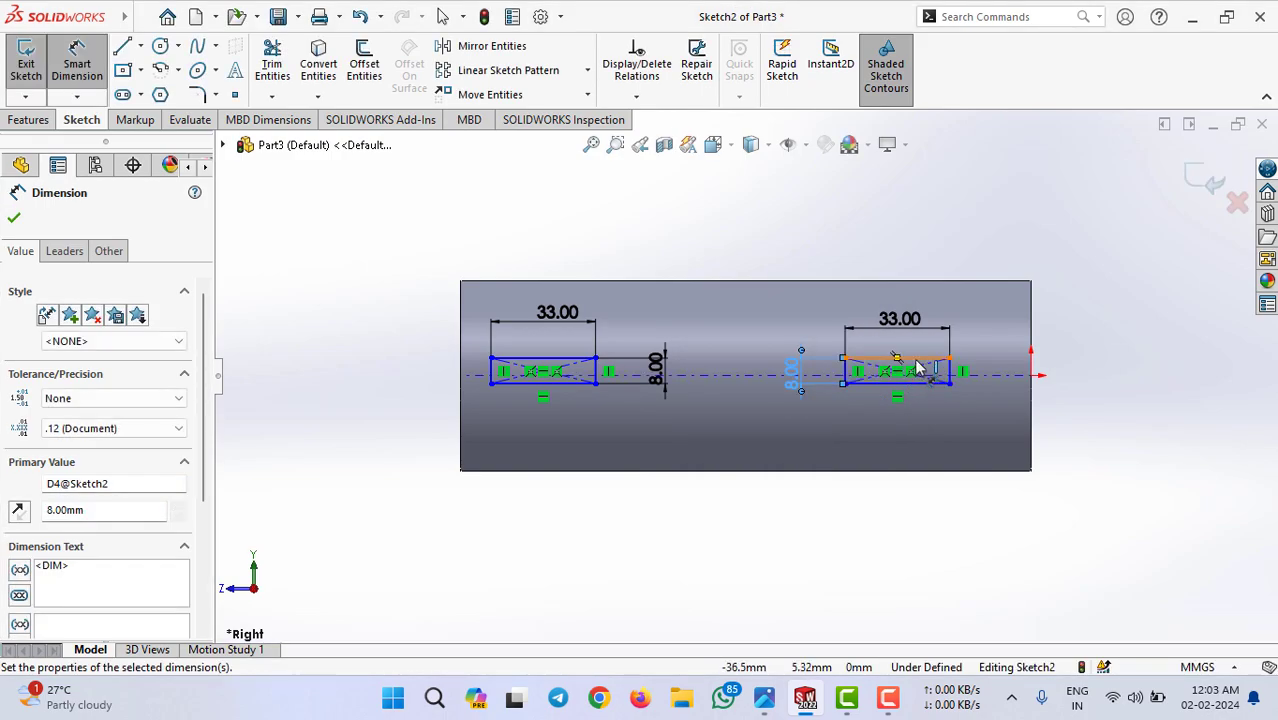
# Step: Offset both slots 4 mm from the sleeve axis
pyautogui.click(918, 362)
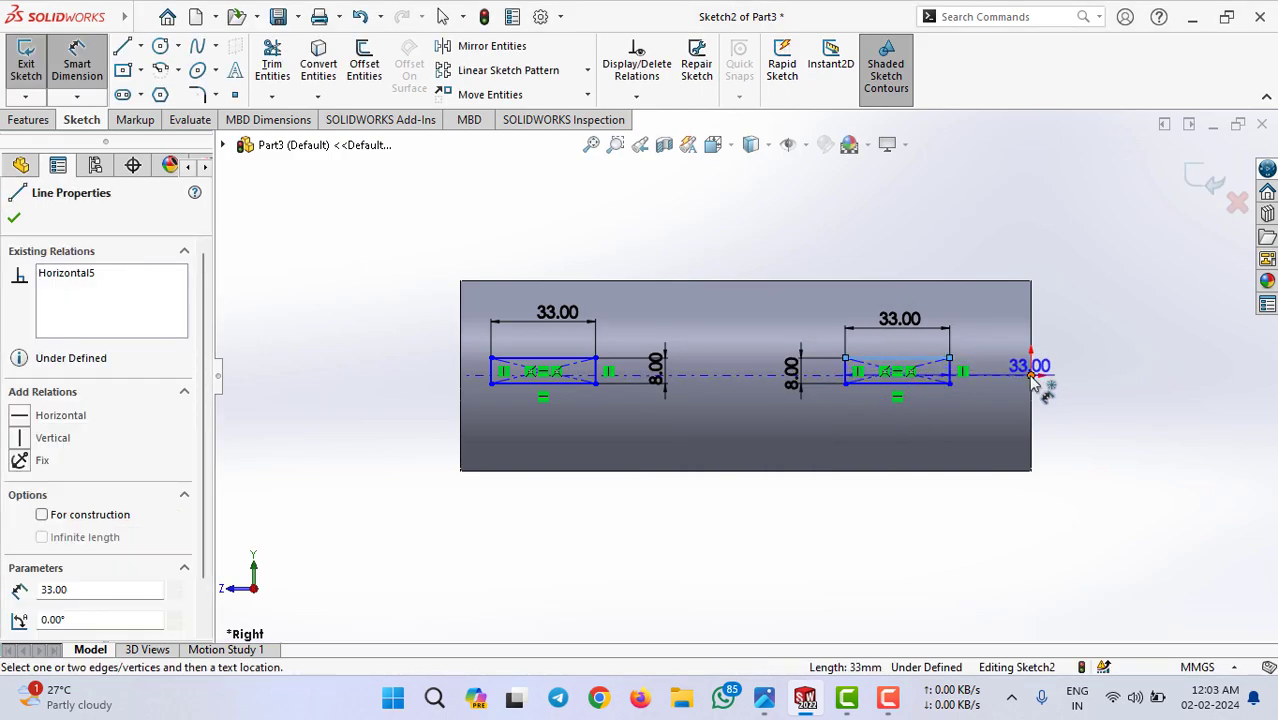
pyautogui.click(1032, 378)
pyautogui.click(985, 345)
pyautogui.write('4')
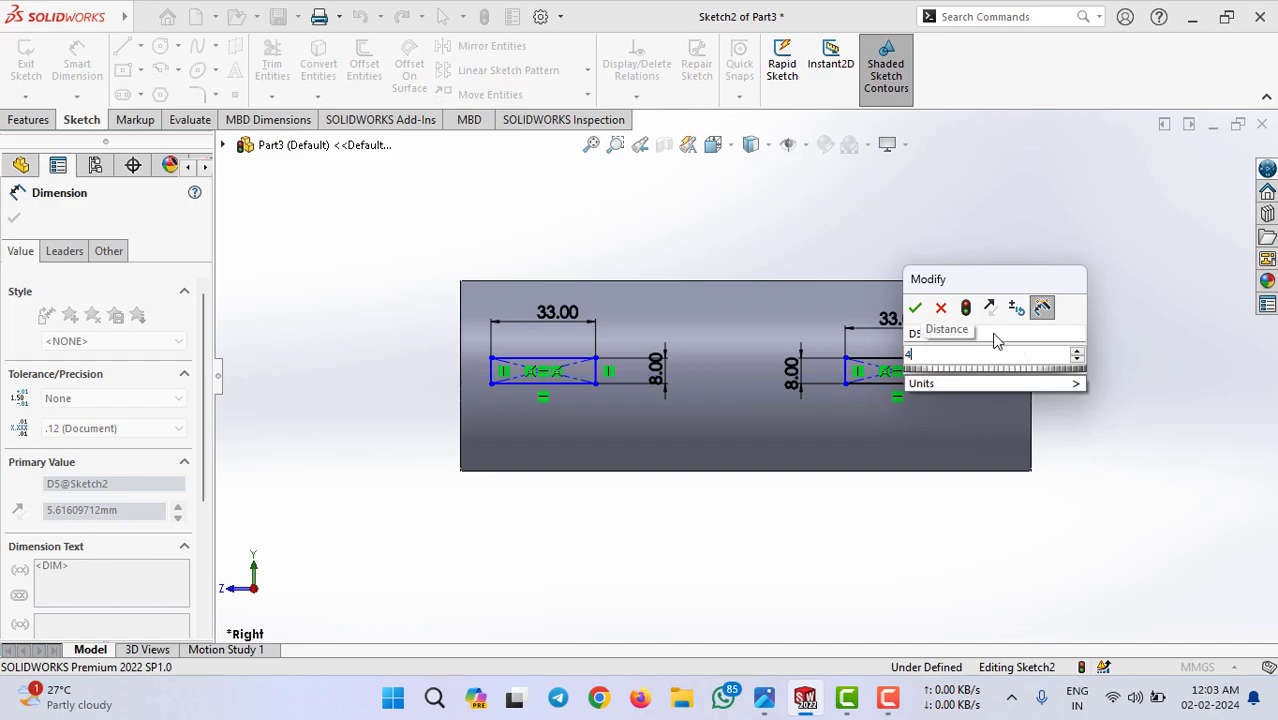
pyautogui.press('Return')
pyautogui.click(984, 362)
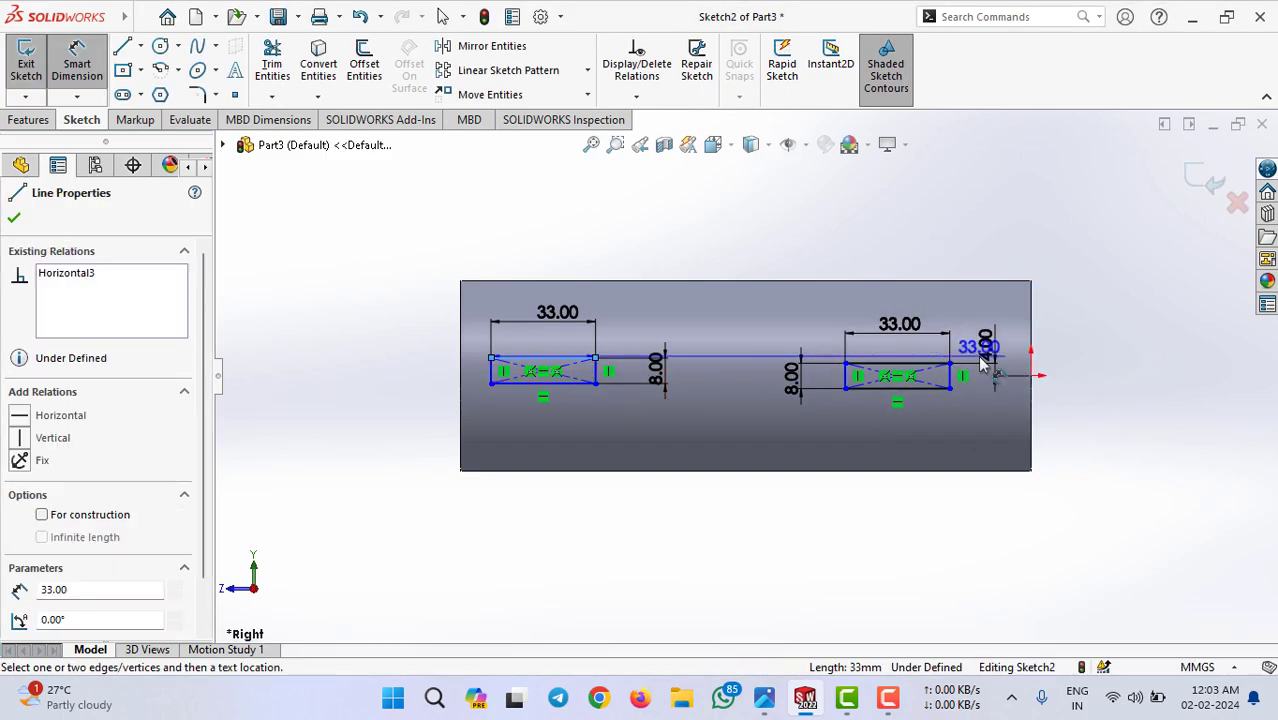
pyautogui.click(1033, 377)
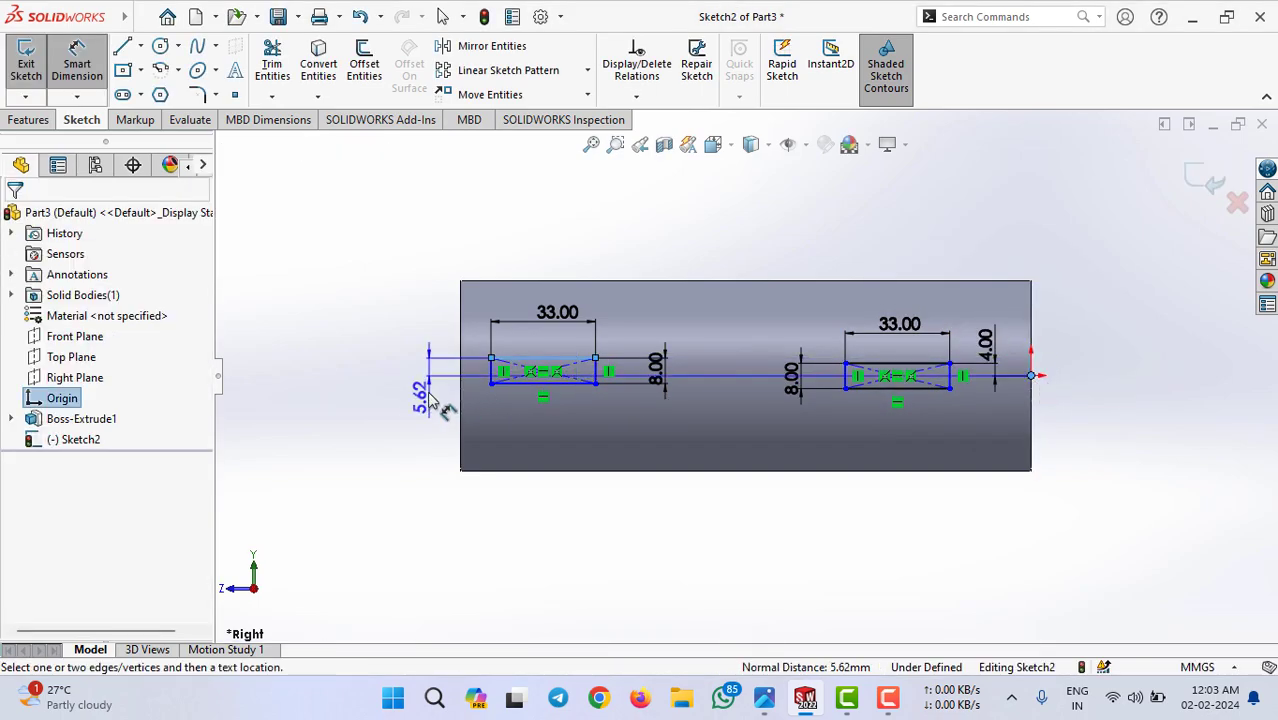
pyautogui.click(430, 397)
pyautogui.write('4')
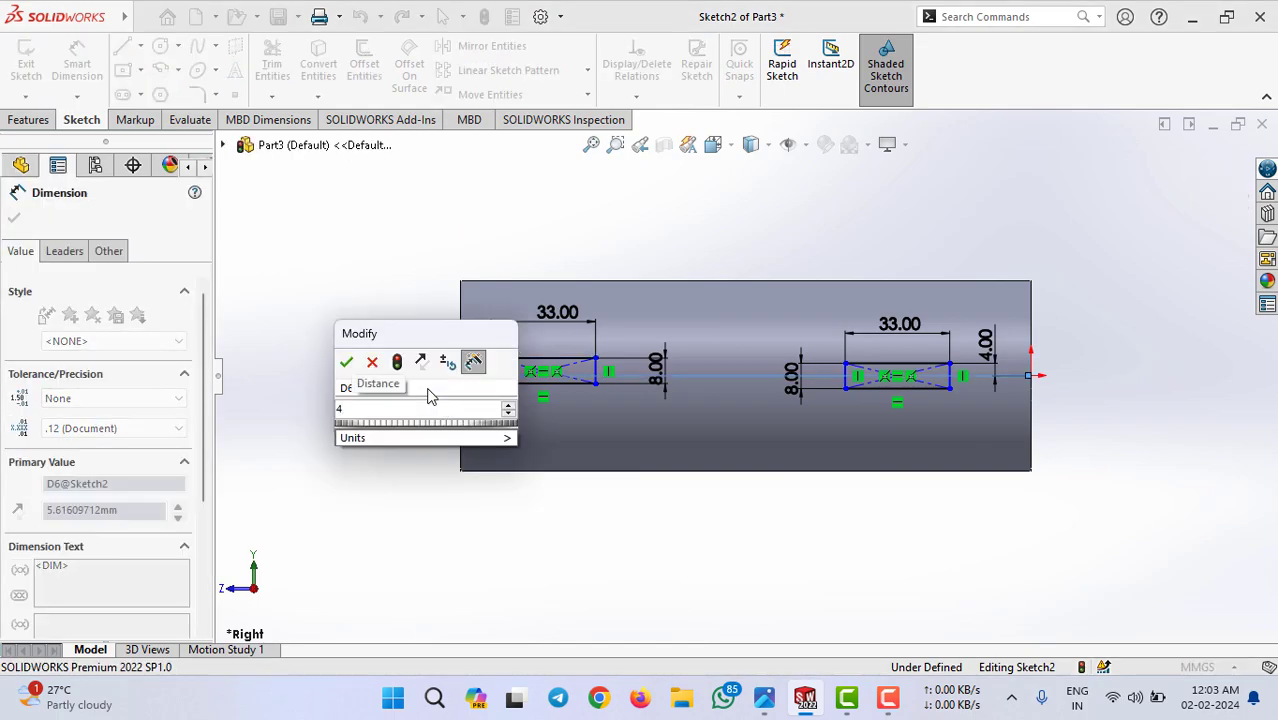
pyautogui.press('Return')
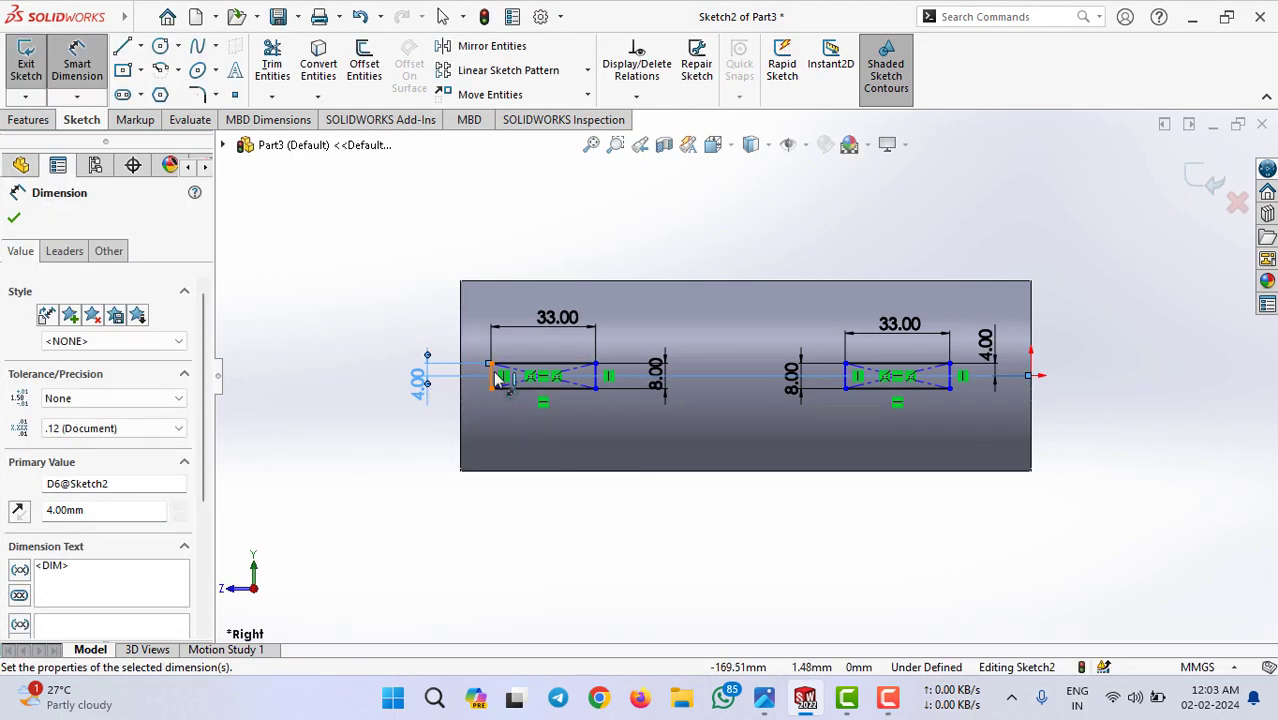
# Step: Position each slot 30 mm from its sleeve end
pyautogui.click(497, 378)
pyautogui.click(461, 320)
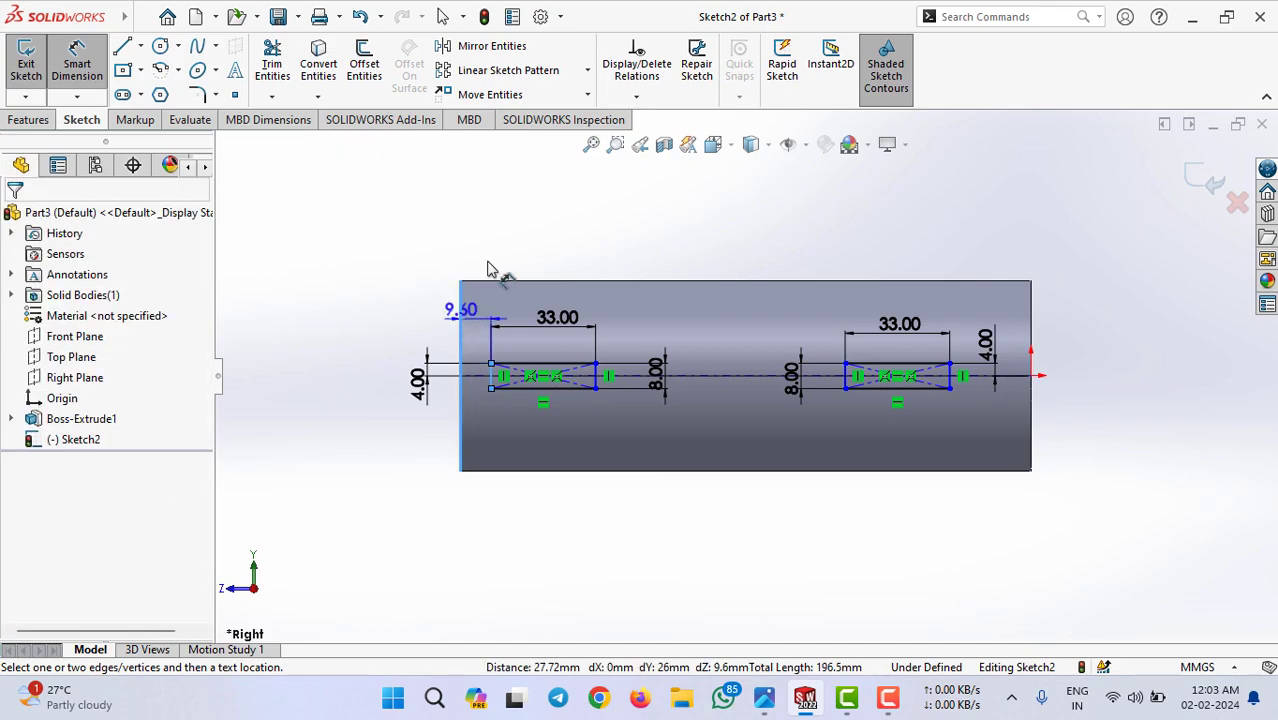
pyautogui.click(497, 246)
pyautogui.write('3')
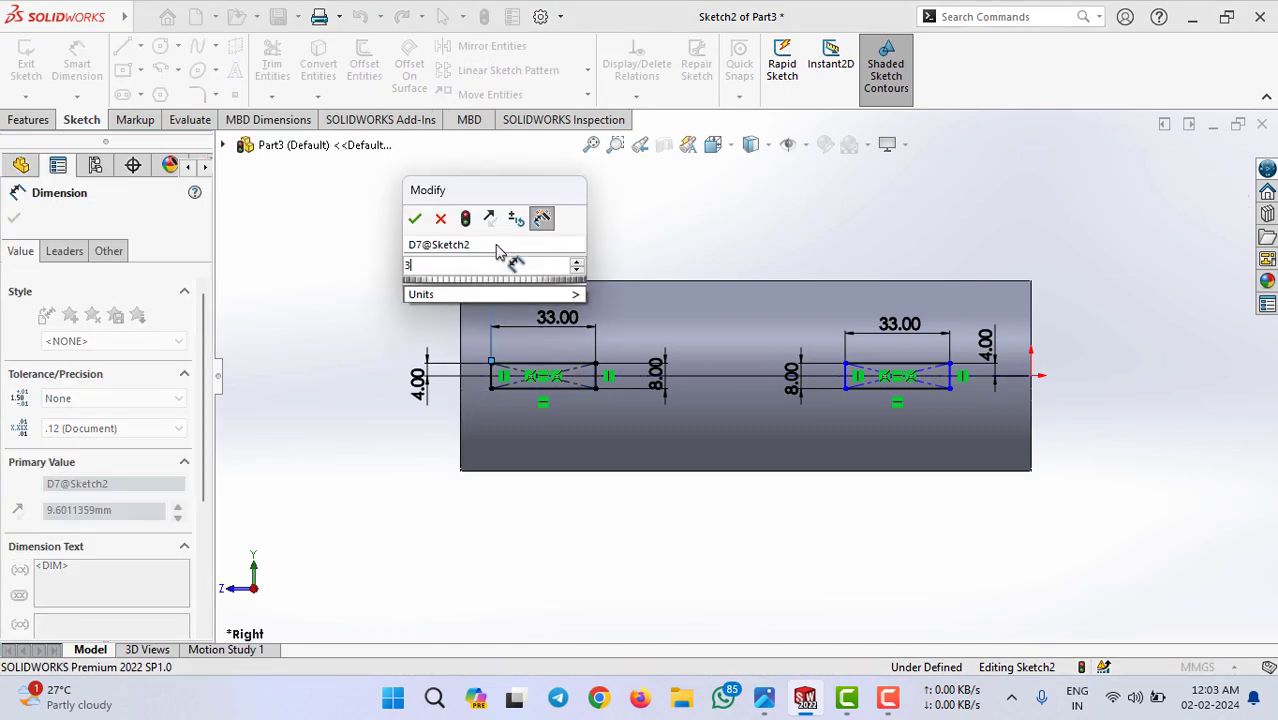
pyautogui.write('0')
pyautogui.press('Return')
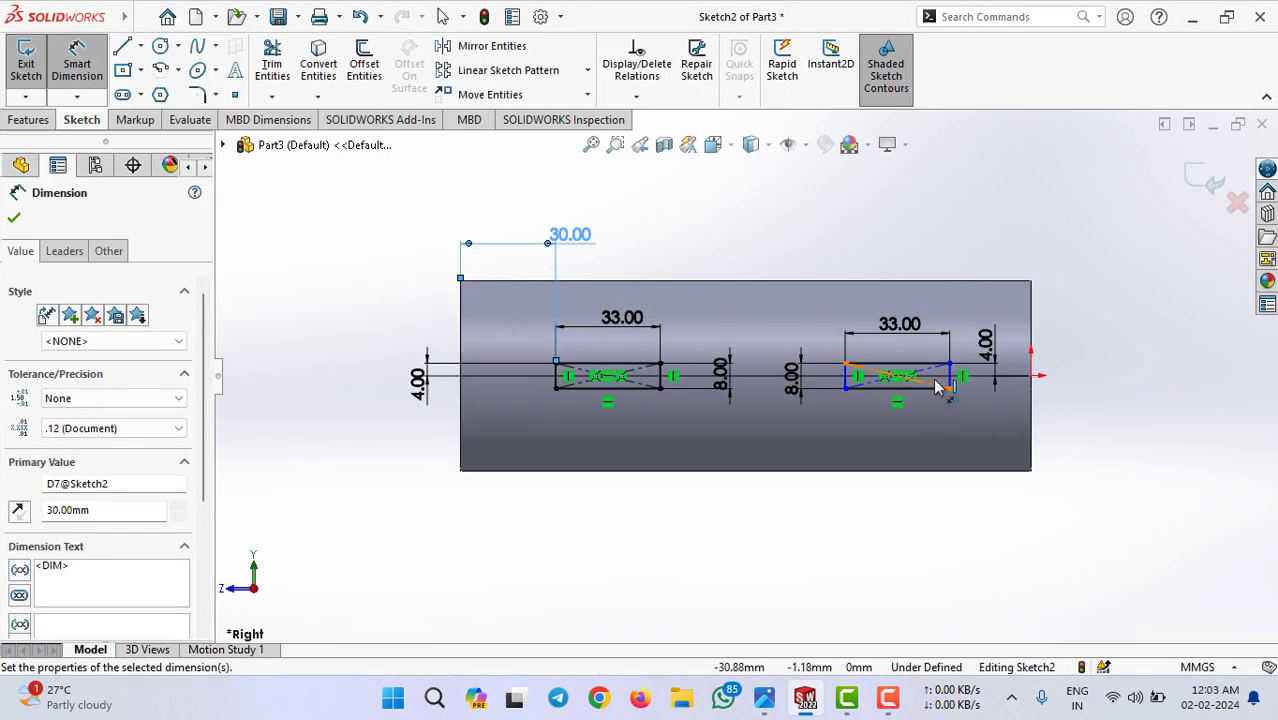
pyautogui.click(1031, 372)
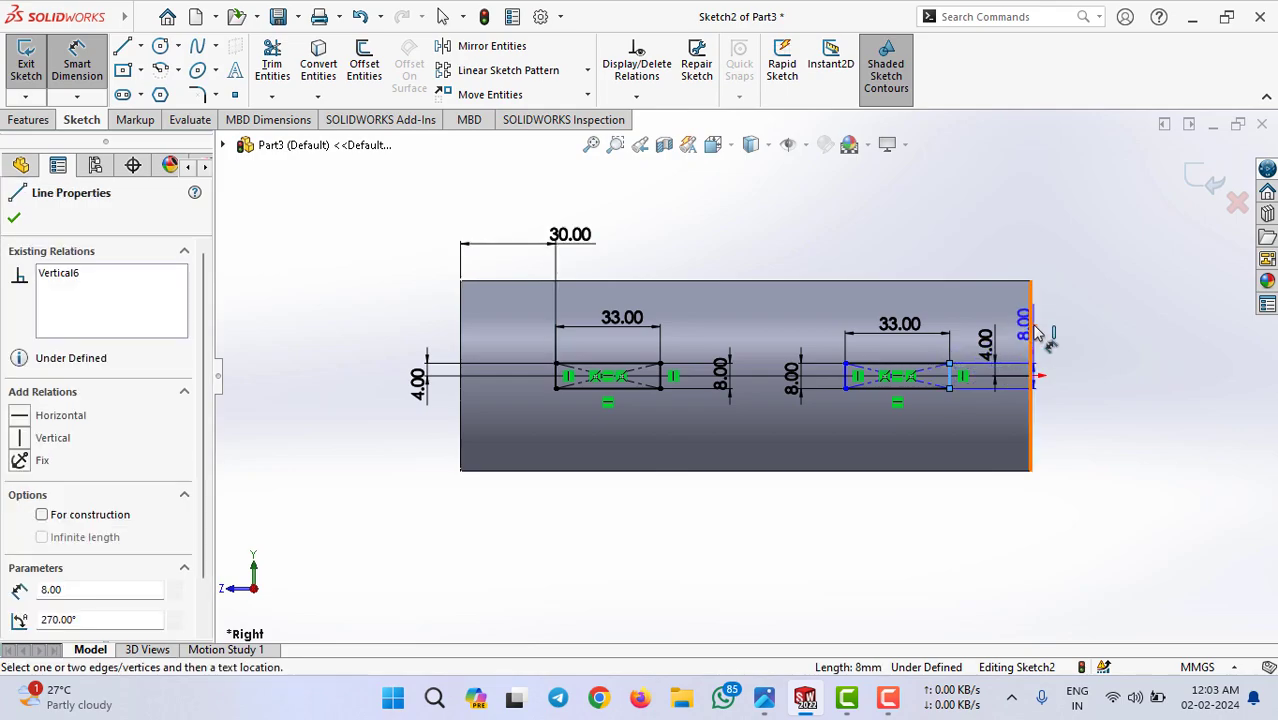
pyautogui.click(949, 363)
pyautogui.click(990, 262)
pyautogui.write('3')
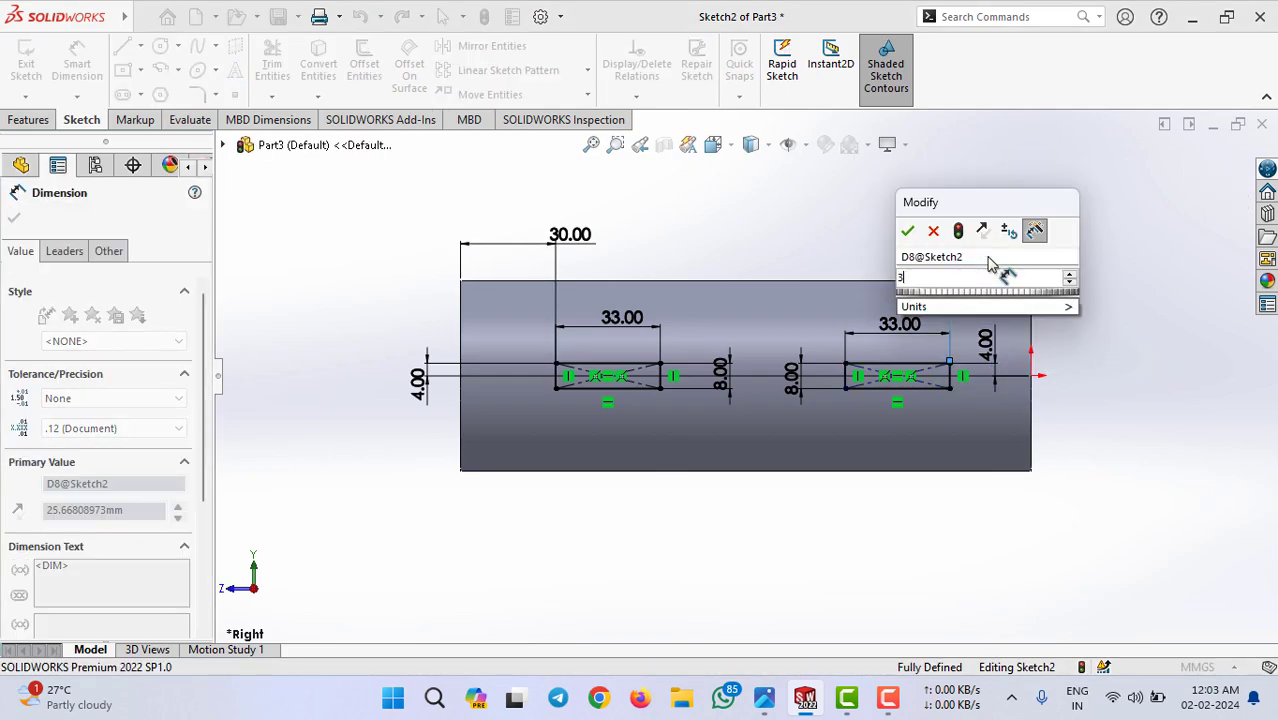
pyautogui.press('Escape')
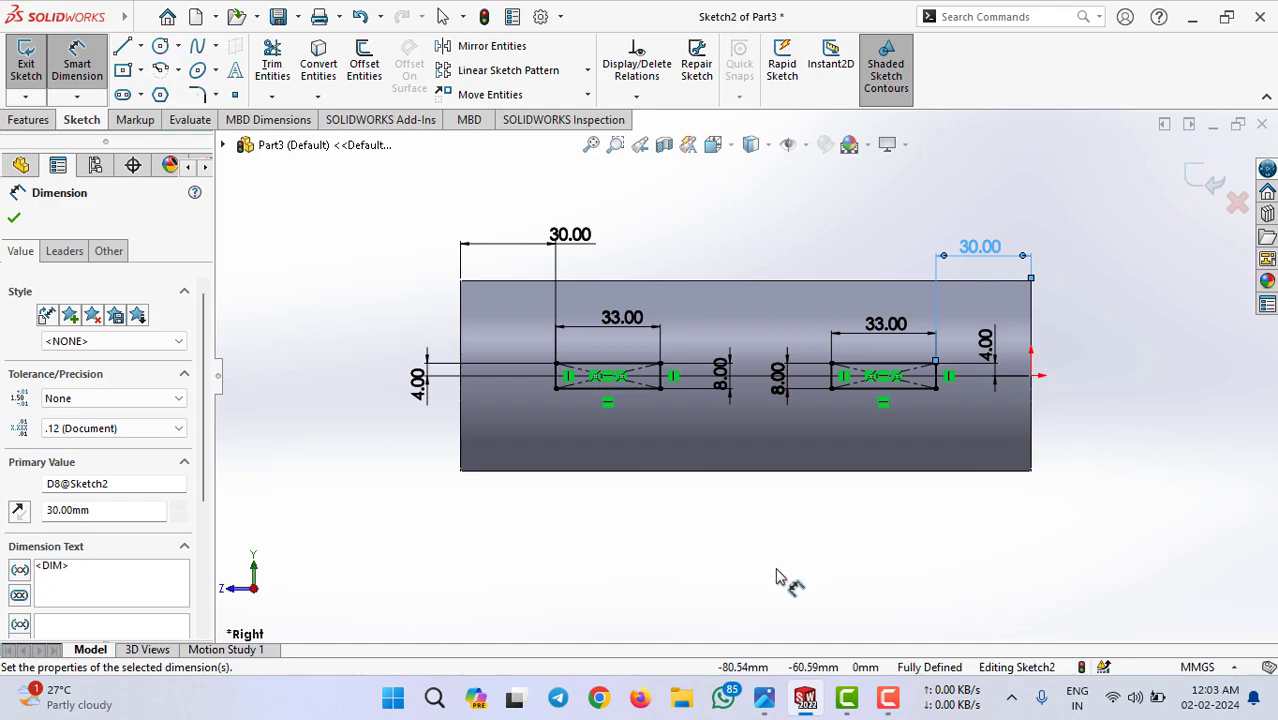
pyautogui.moveTo(776, 522); pyautogui.dragTo(785, 457, button='middle')
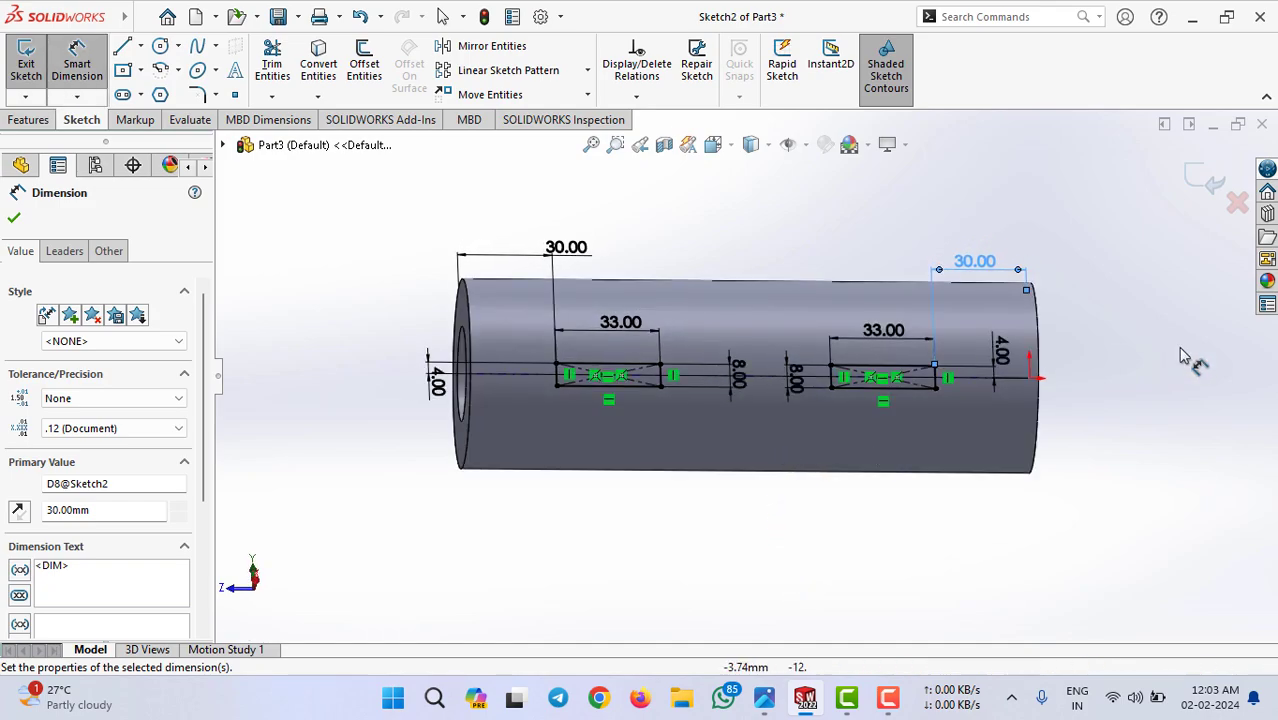
# Step: Cut the two slot rectangles with an Extruded Cut set to Through All – Both
pyautogui.click(1238, 202)
pyautogui.hotkey('ctrl', '8')
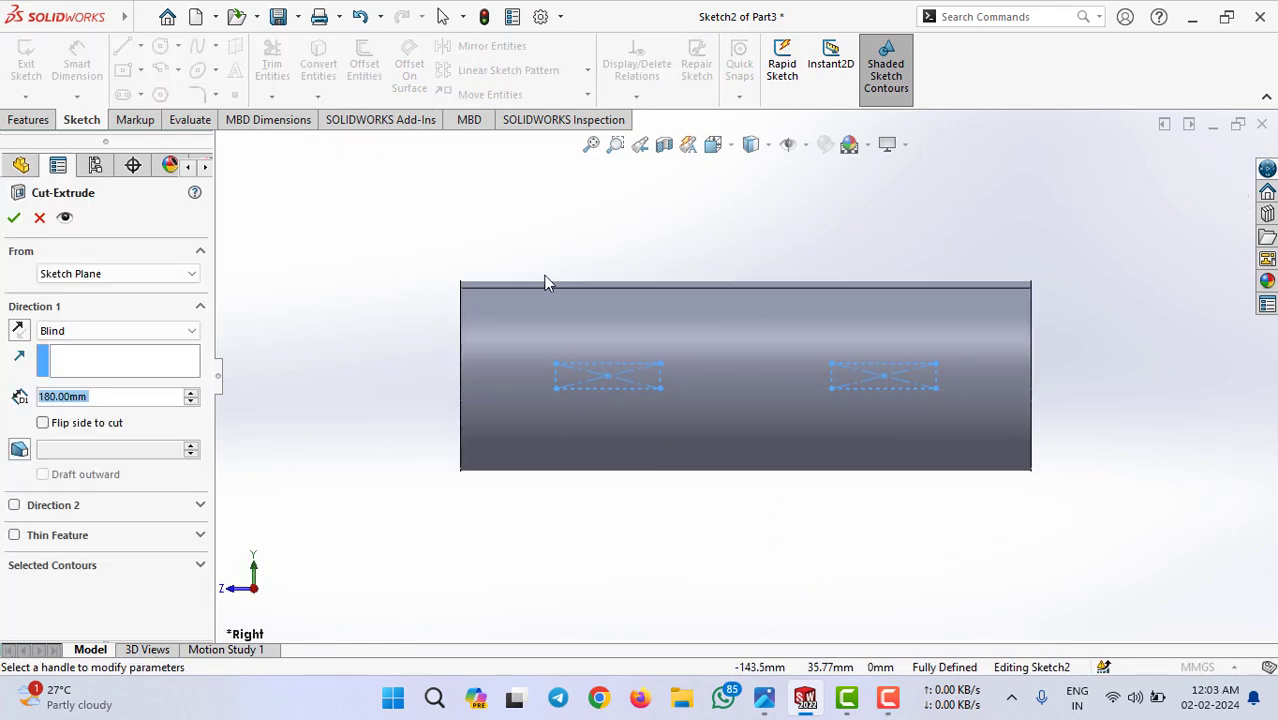
pyautogui.click(86, 332)
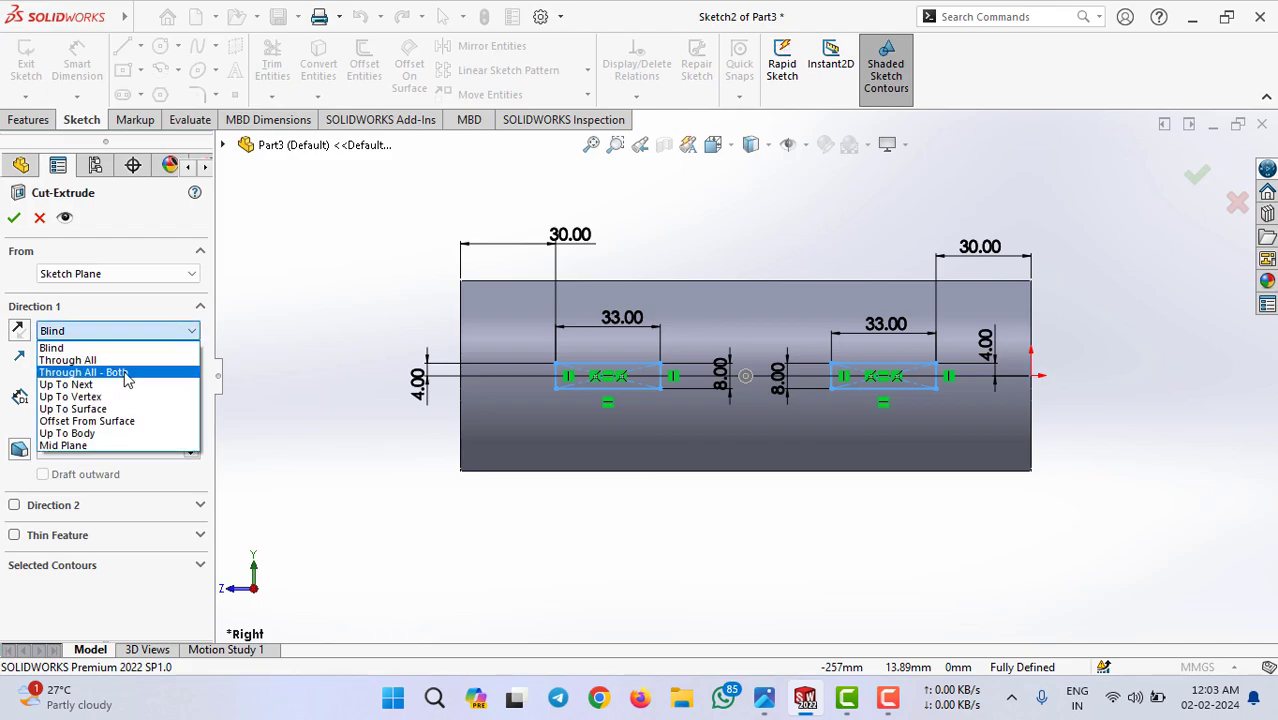
pyautogui.click(83, 372)
pyautogui.moveTo(645, 544)
pyautogui.mouseDown(button='middle')
pyautogui.moveTo(733, 476)
pyautogui.moveTo(913, 418)
pyautogui.mouseUp(button='middle')
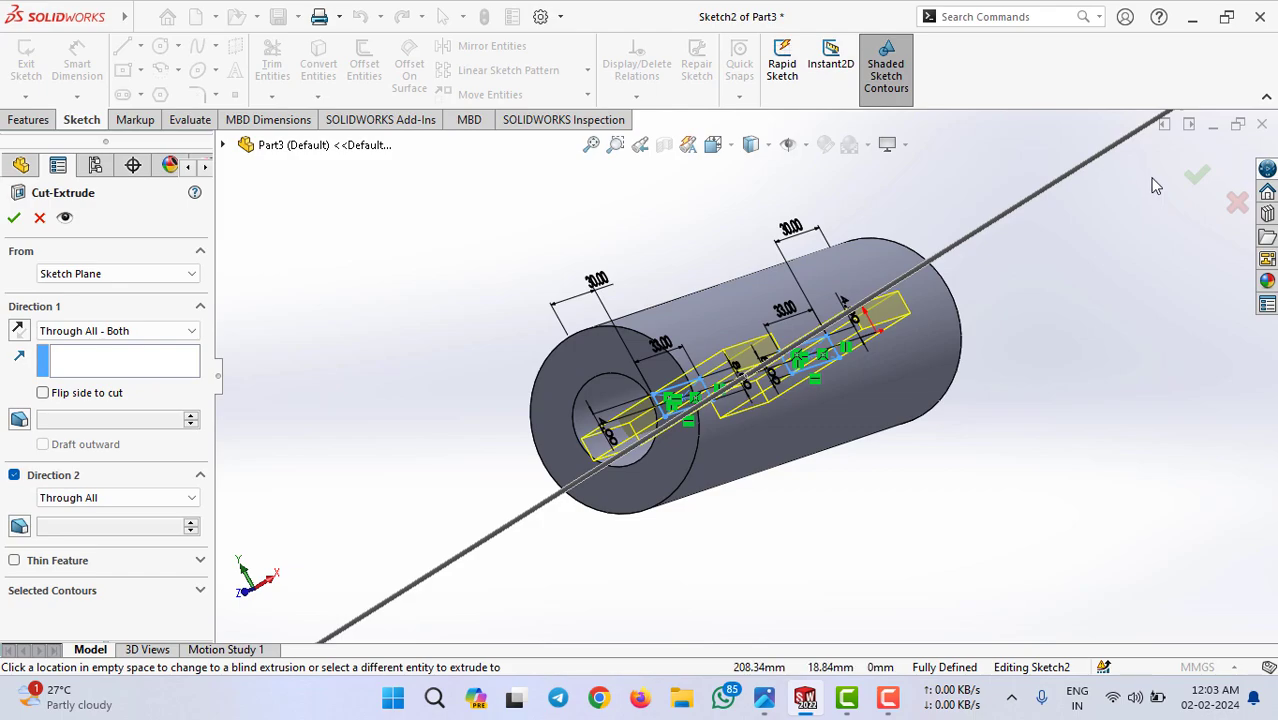
pyautogui.click(1194, 177)
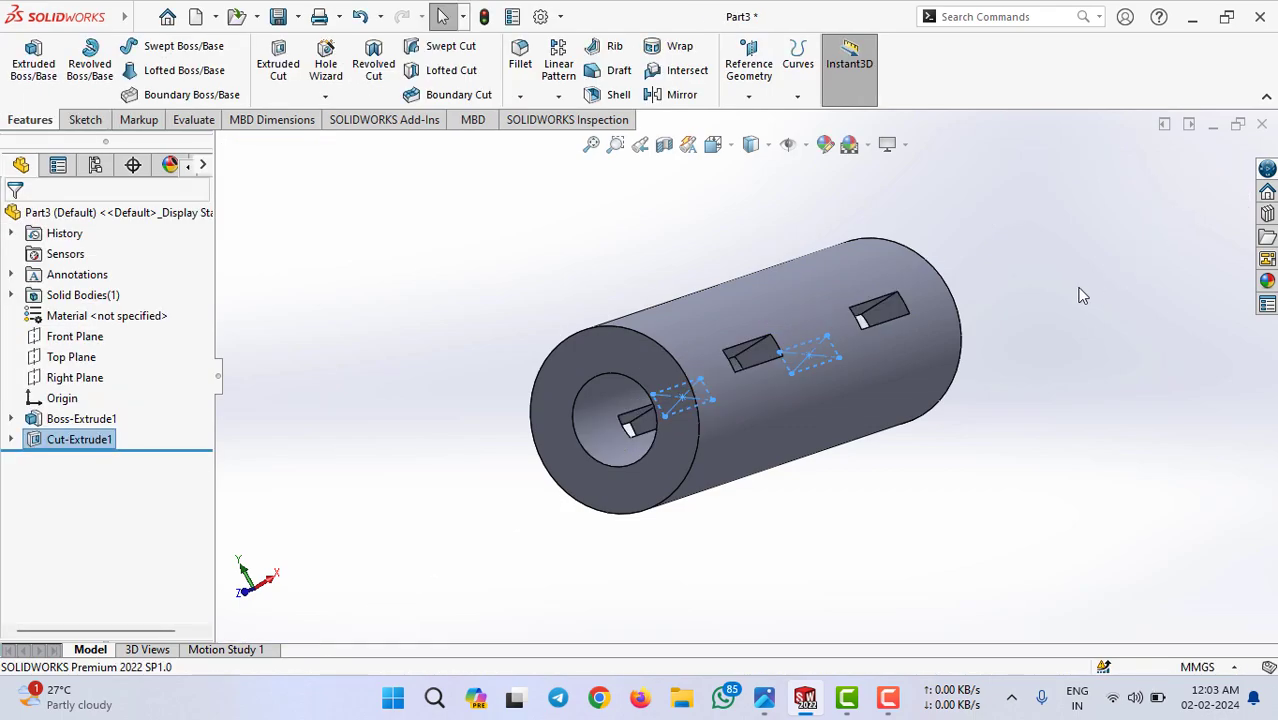
# Step: Orbit the sleeve to inspect the cut slots and bore end
pyautogui.scroll(3, 993, 410)
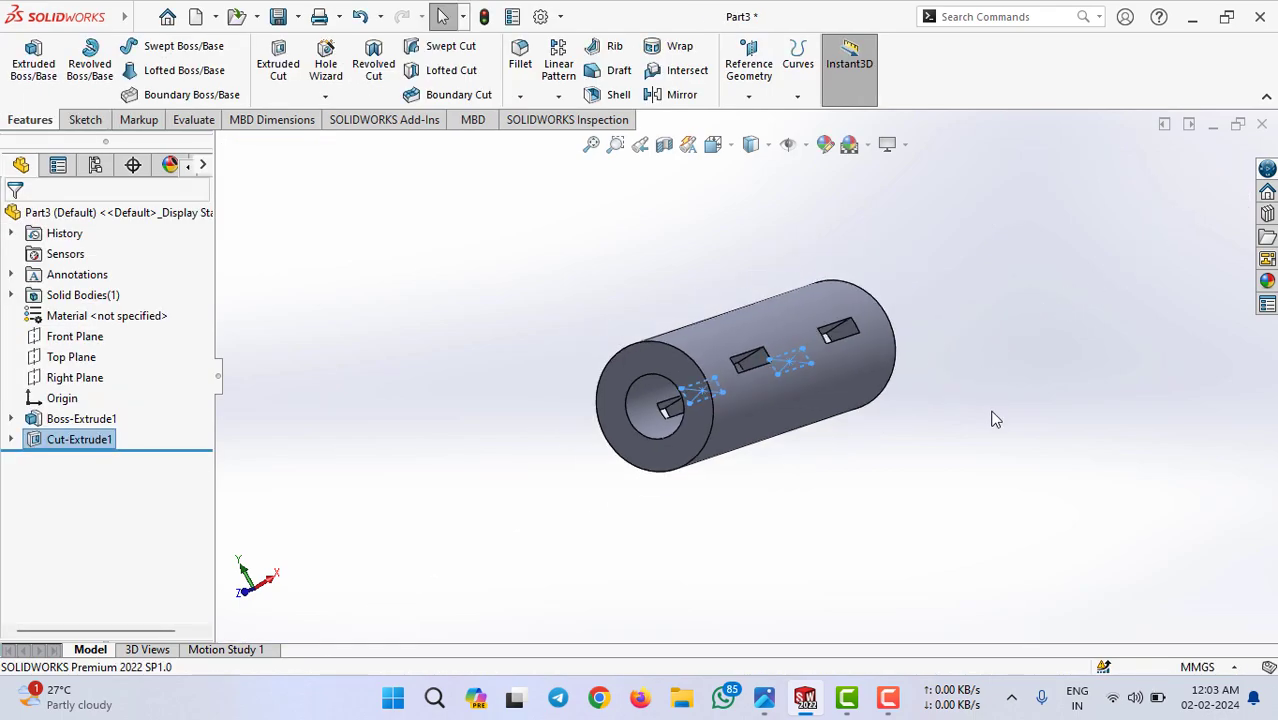
pyautogui.click(952, 463)
pyautogui.moveTo(907, 434)
pyautogui.mouseDown(button='middle')
pyautogui.moveTo(822, 509)
pyautogui.moveTo(857, 428)
pyautogui.mouseUp(button='middle')
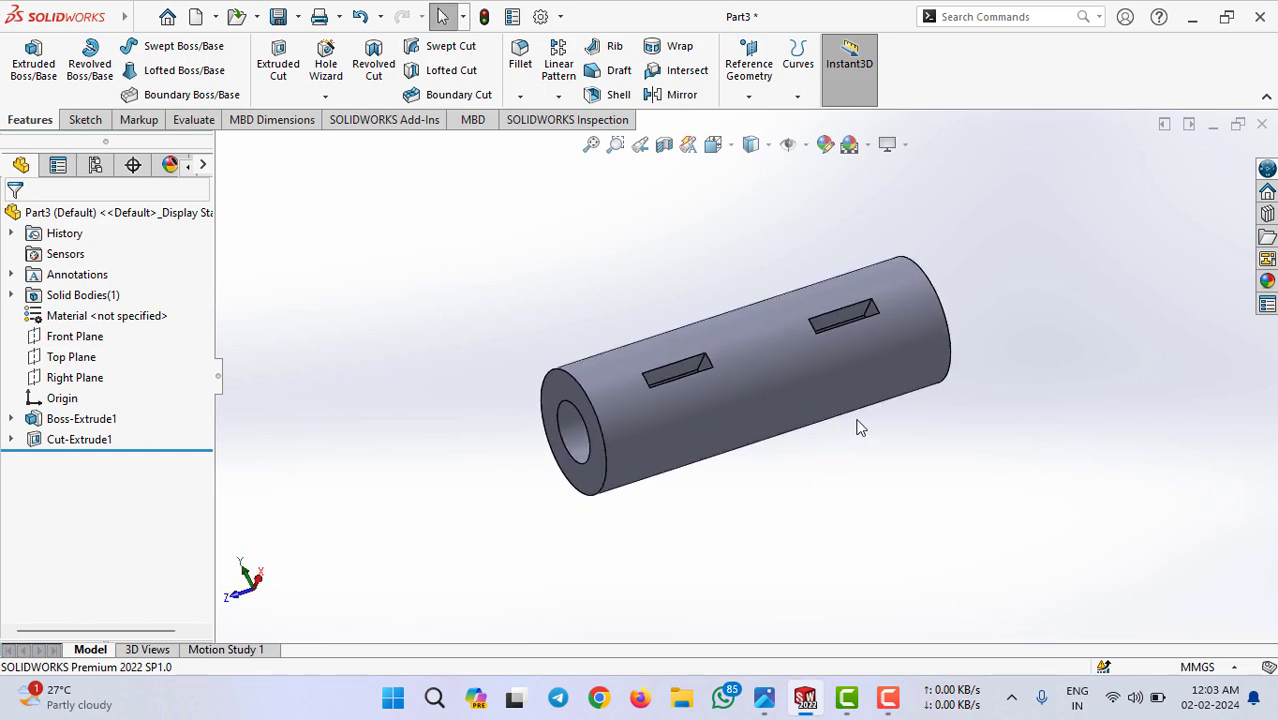
pyautogui.moveTo(892, 463)
pyautogui.mouseDown(button='middle')
pyautogui.moveTo(921, 345)
pyautogui.moveTo(961, 342)
pyautogui.moveTo(1010, 277)
pyautogui.moveTo(830, 300)
pyautogui.mouseUp(button='middle')
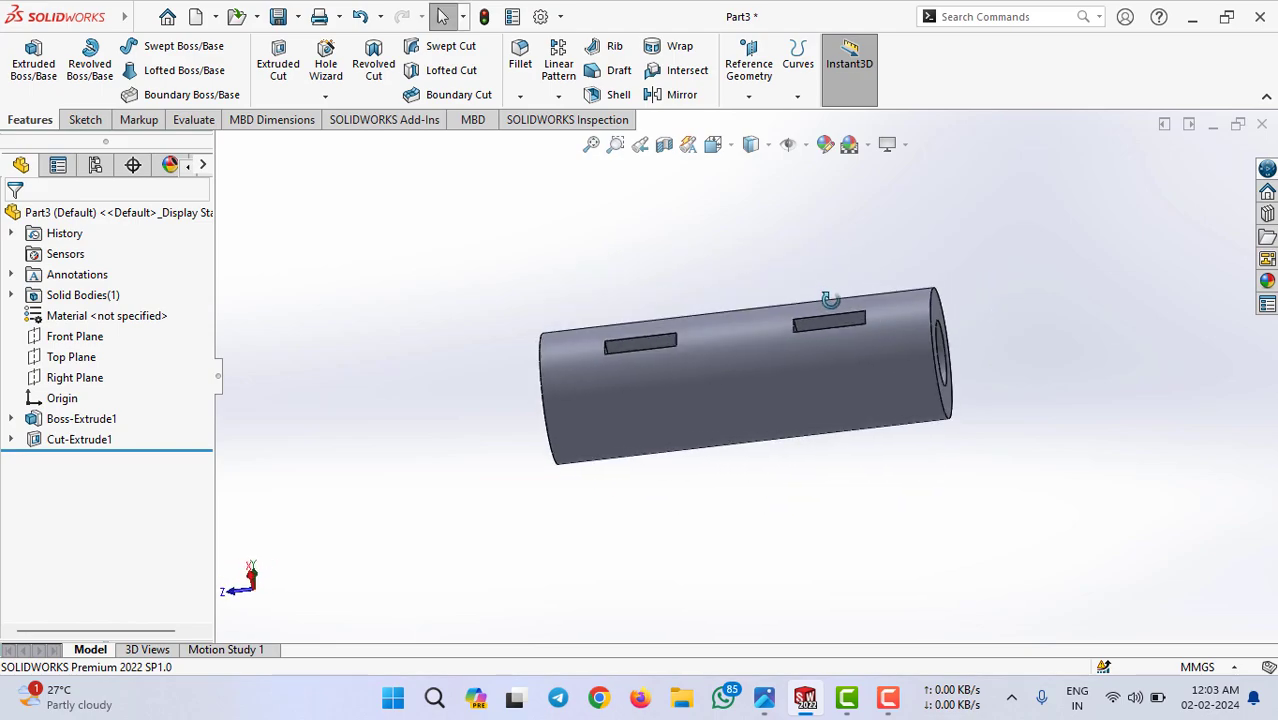
# Step: Save the part as Sleeve
pyautogui.click(278, 16)
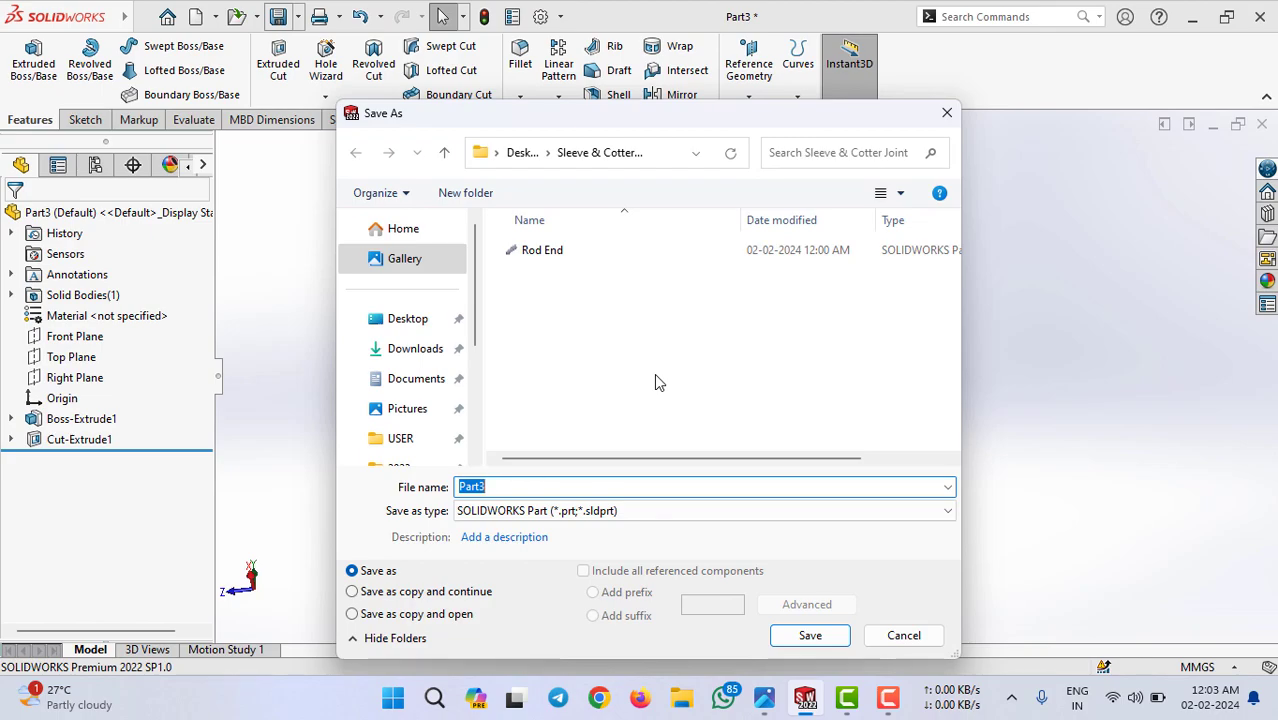
pyautogui.write('Sleeve')
pyautogui.press('Return')
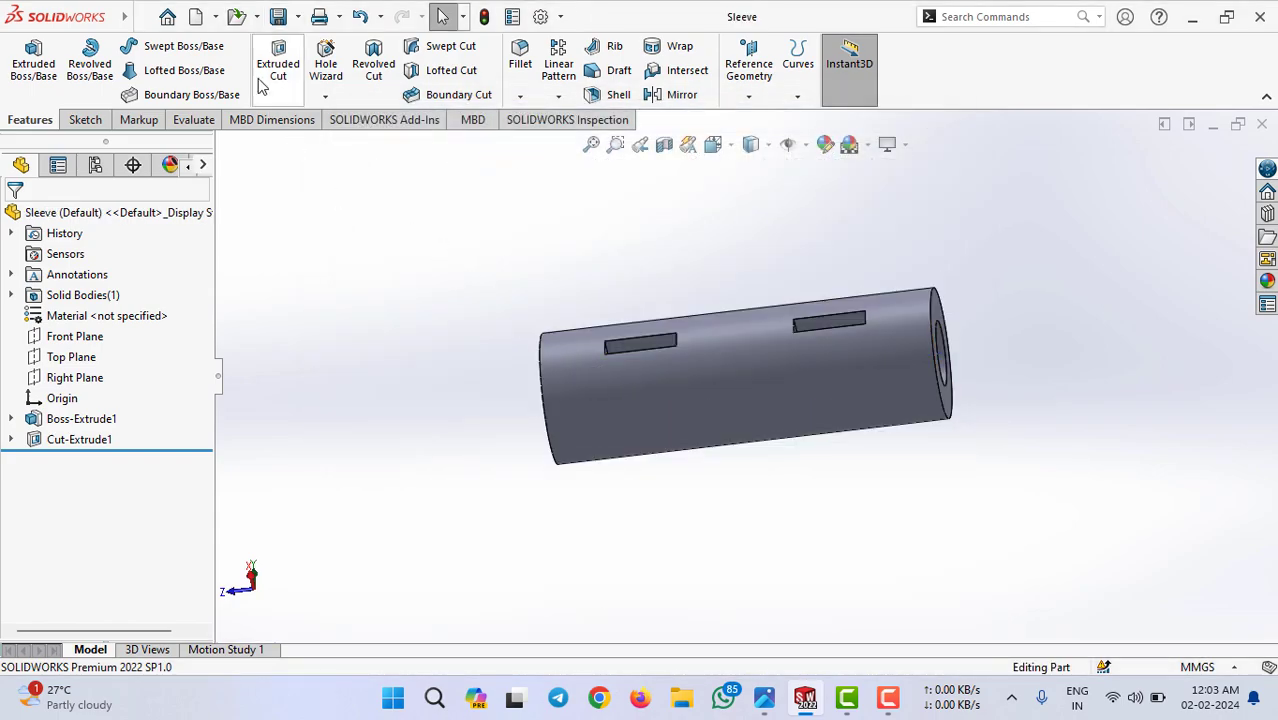
# Step: Create a new part and start an extruded boss sketch on the Front Plane
pyautogui.click(194, 18)
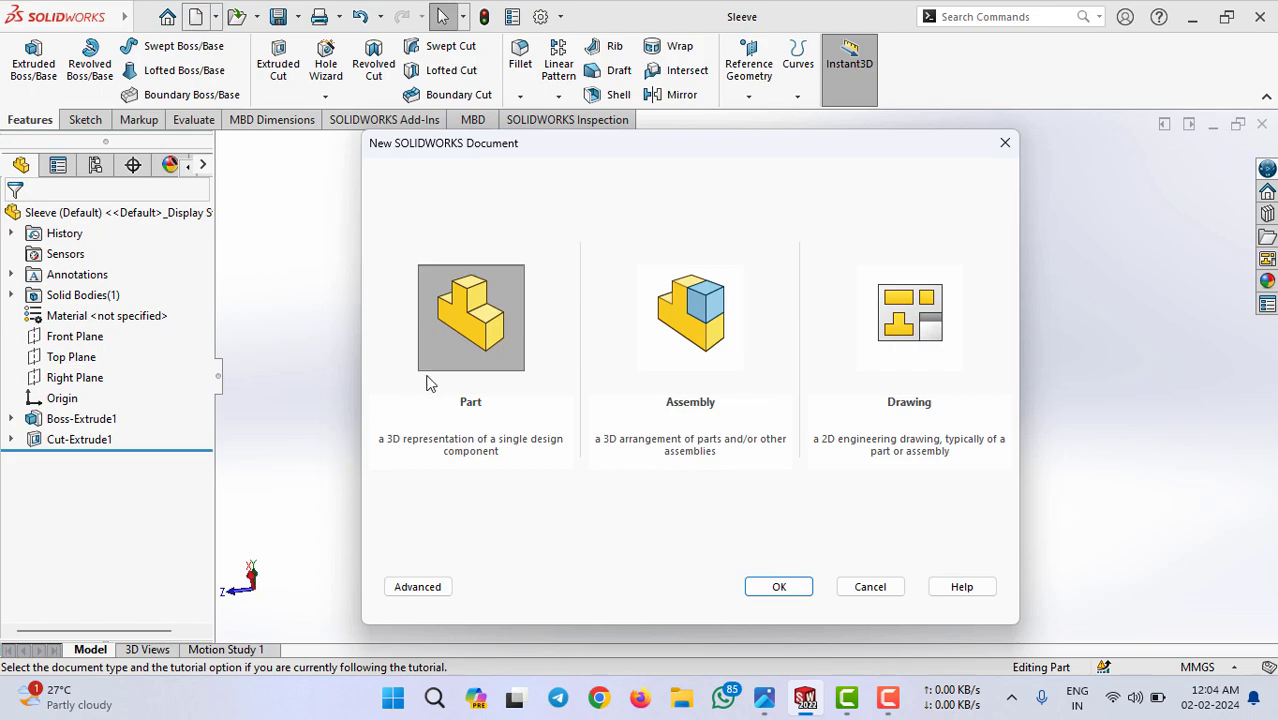
pyautogui.click(772, 592)
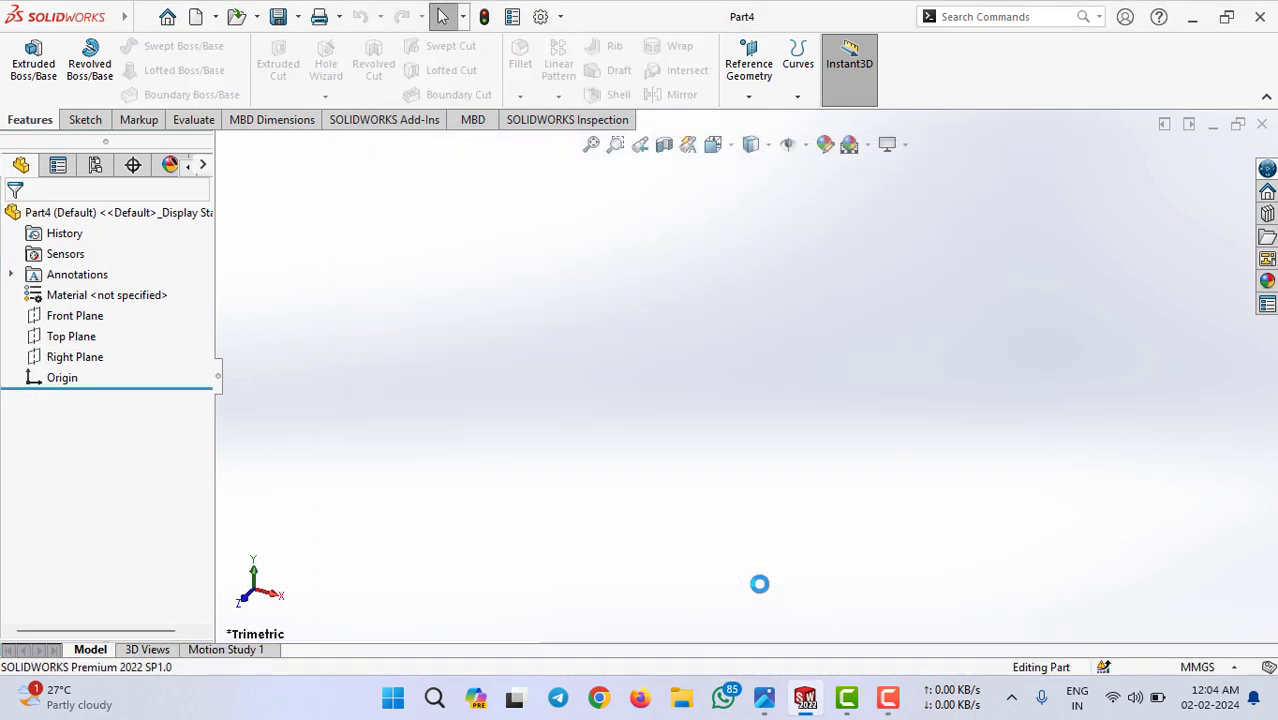
pyautogui.click(34, 80)
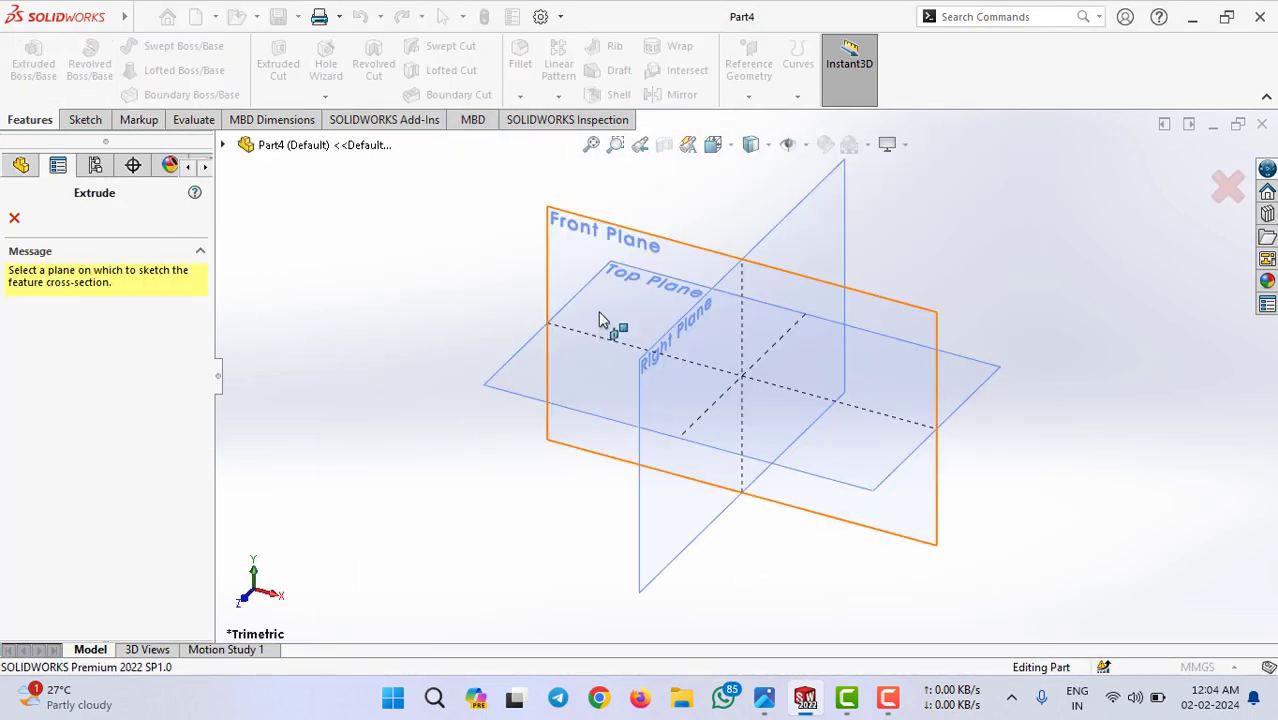
pyautogui.click(590, 240)
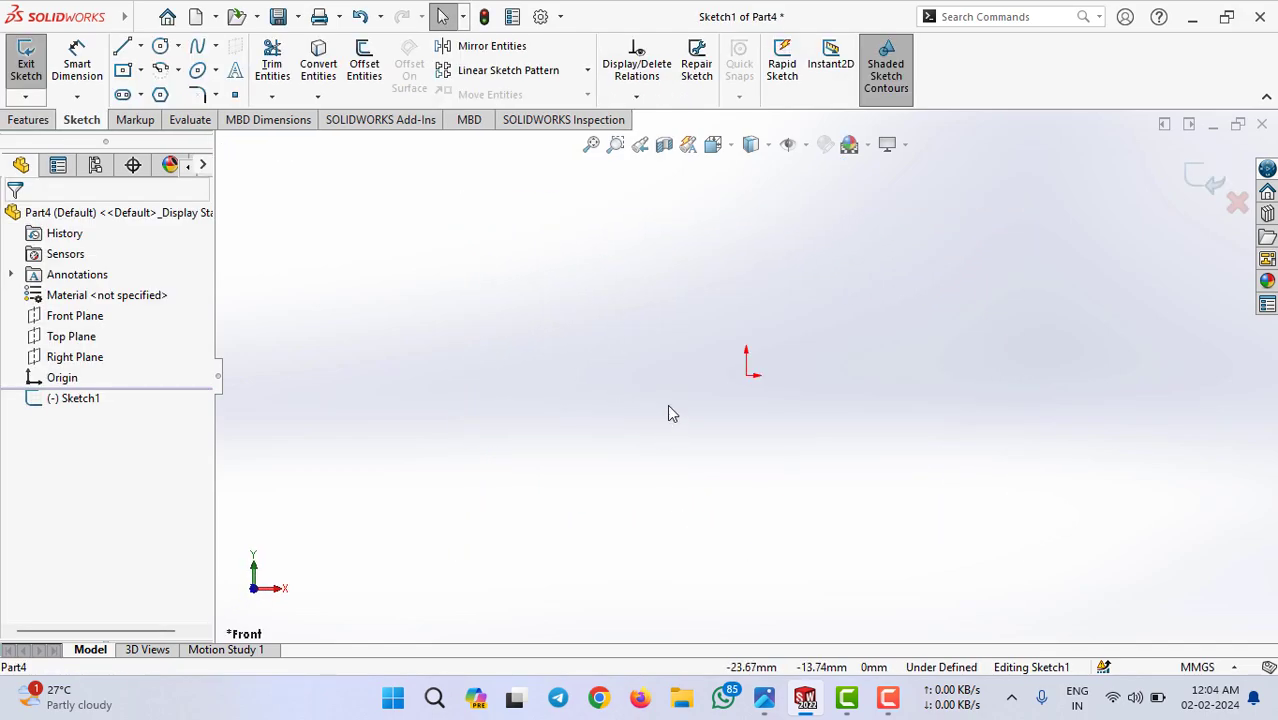
# Step: Draw a closed tapered quadrilateral from the origin with straight lines
pyautogui.click(121, 47)
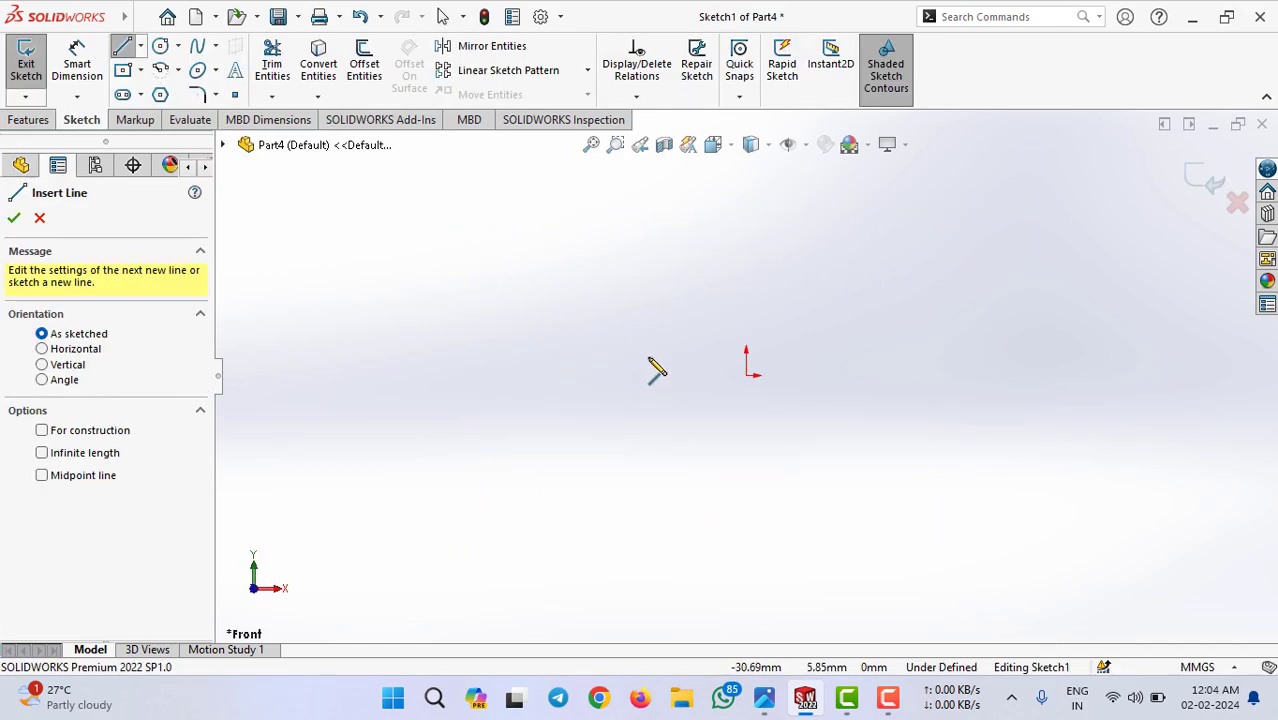
pyautogui.click(746, 375)
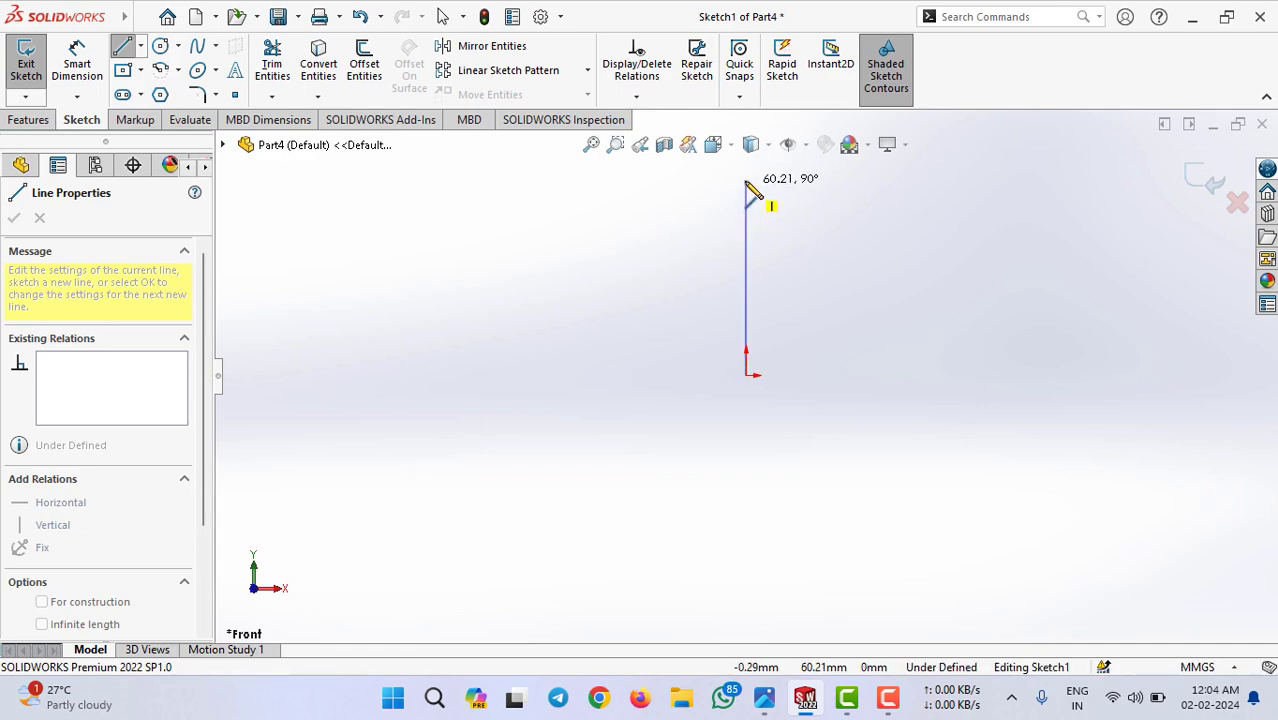
pyautogui.click(745, 170)
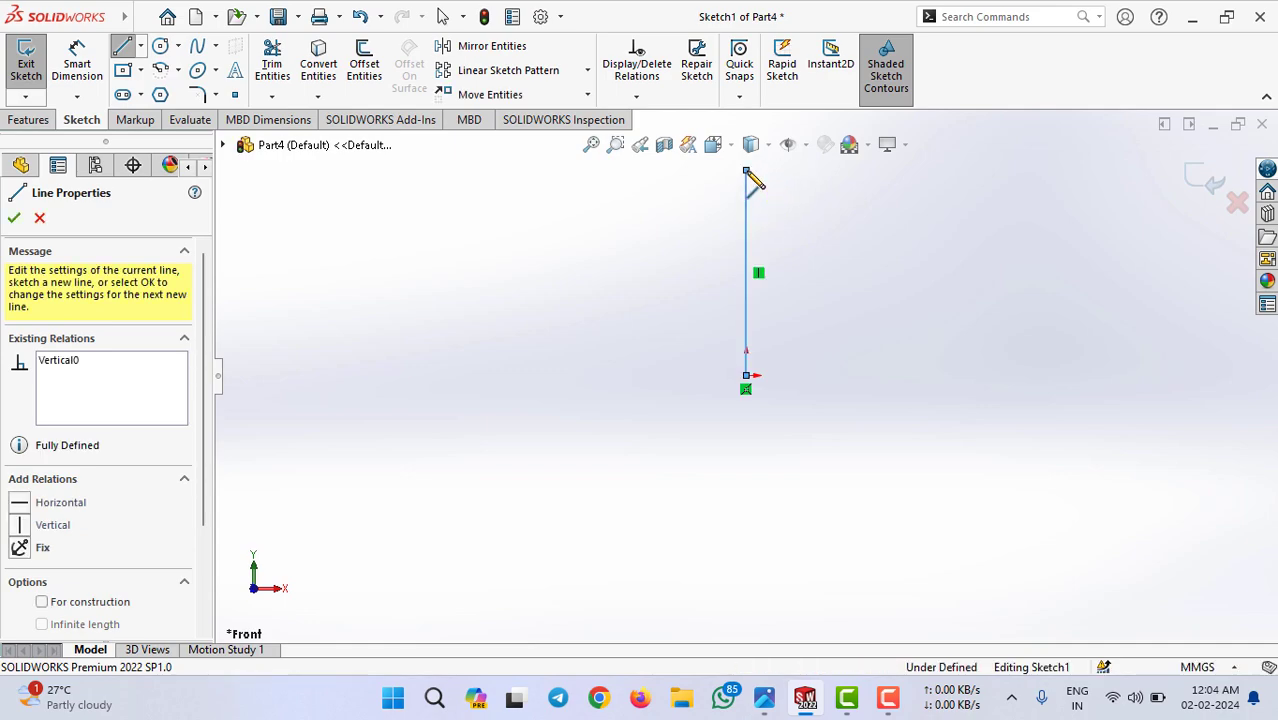
pyautogui.click(837, 170)
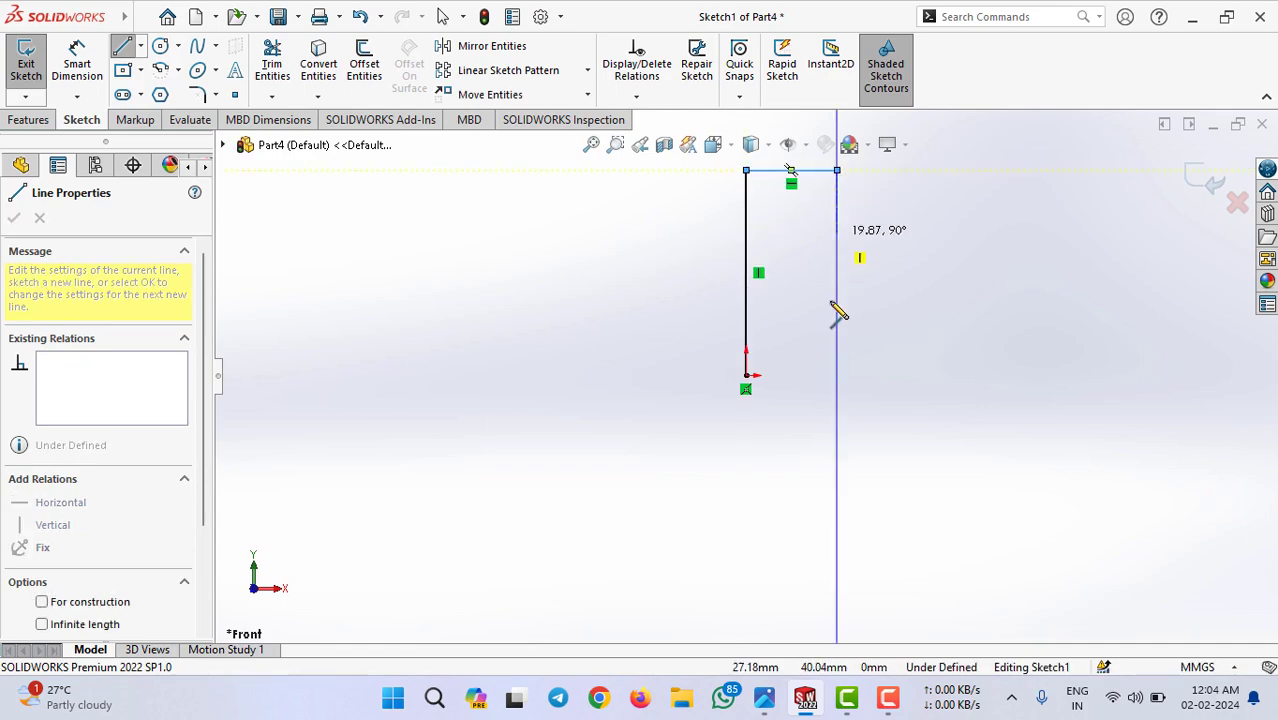
pyautogui.click(803, 375)
pyautogui.click(746, 375)
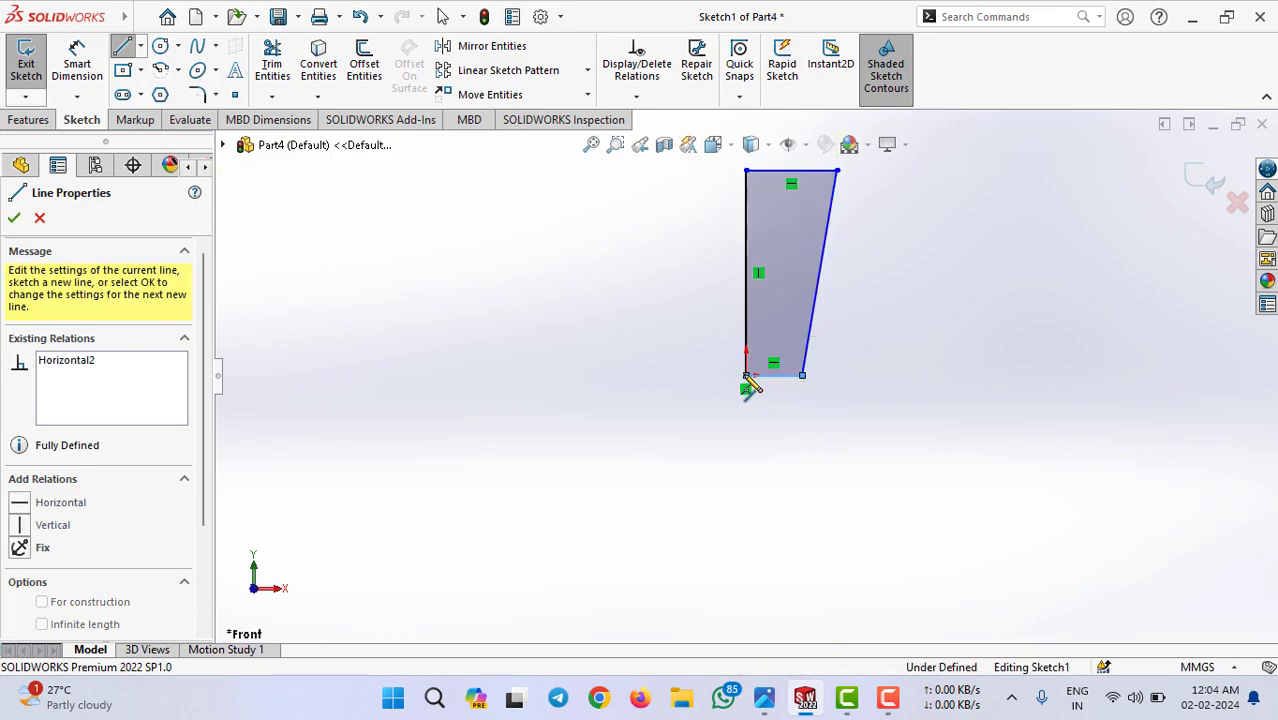
pyautogui.click(77, 65)
# Step: Dimension the left edge 96 mm tall, checking the reference drawing
pyautogui.click(745, 245)
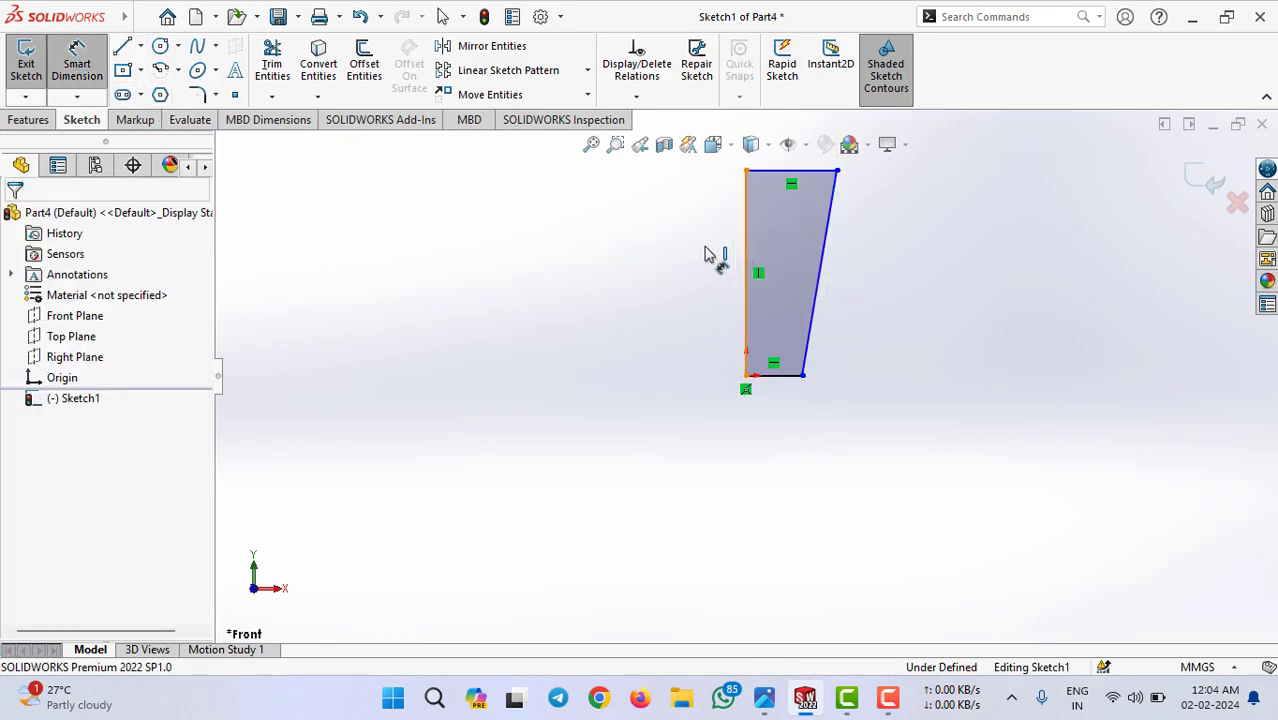
pyautogui.click(685, 275)
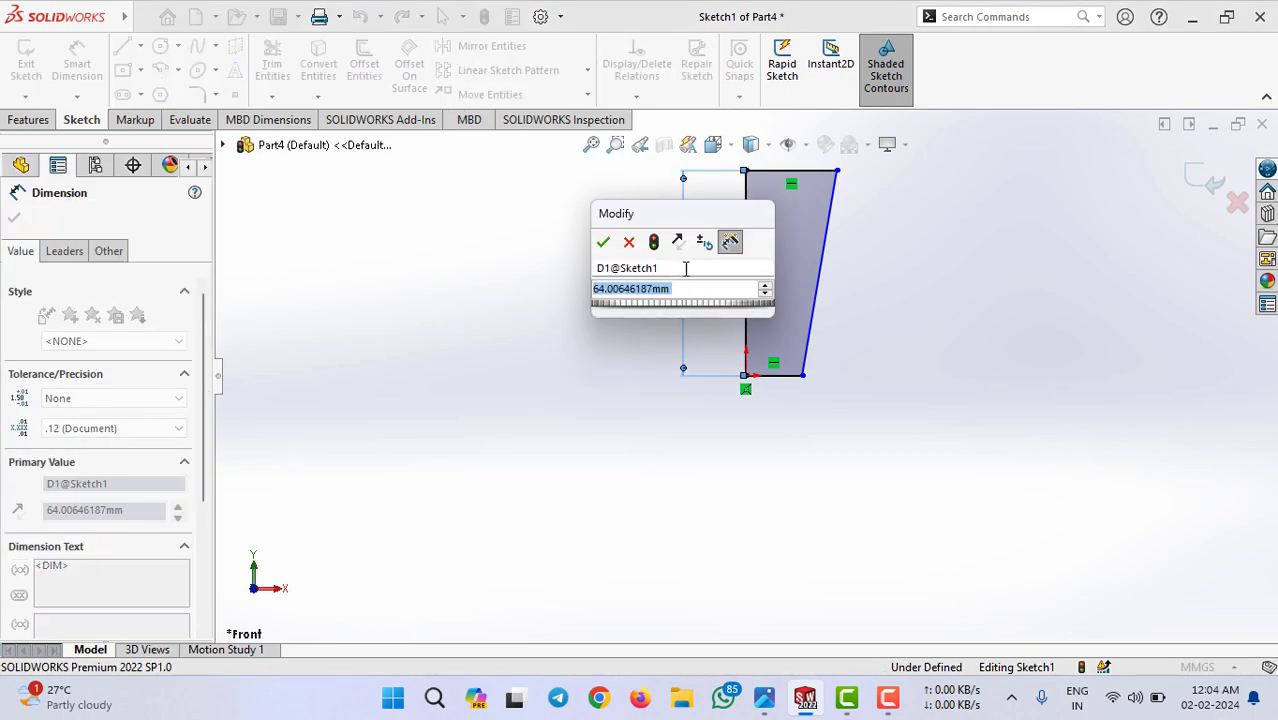
pyautogui.write('96')
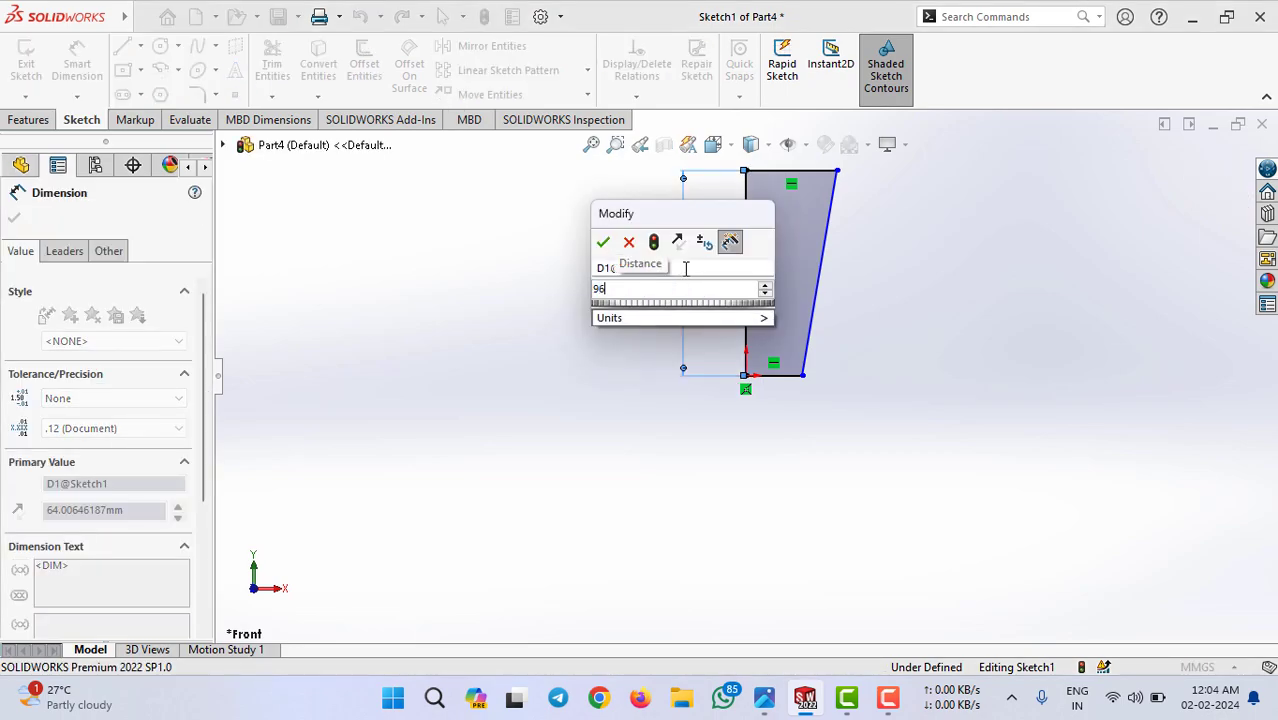
pyautogui.press('Return')
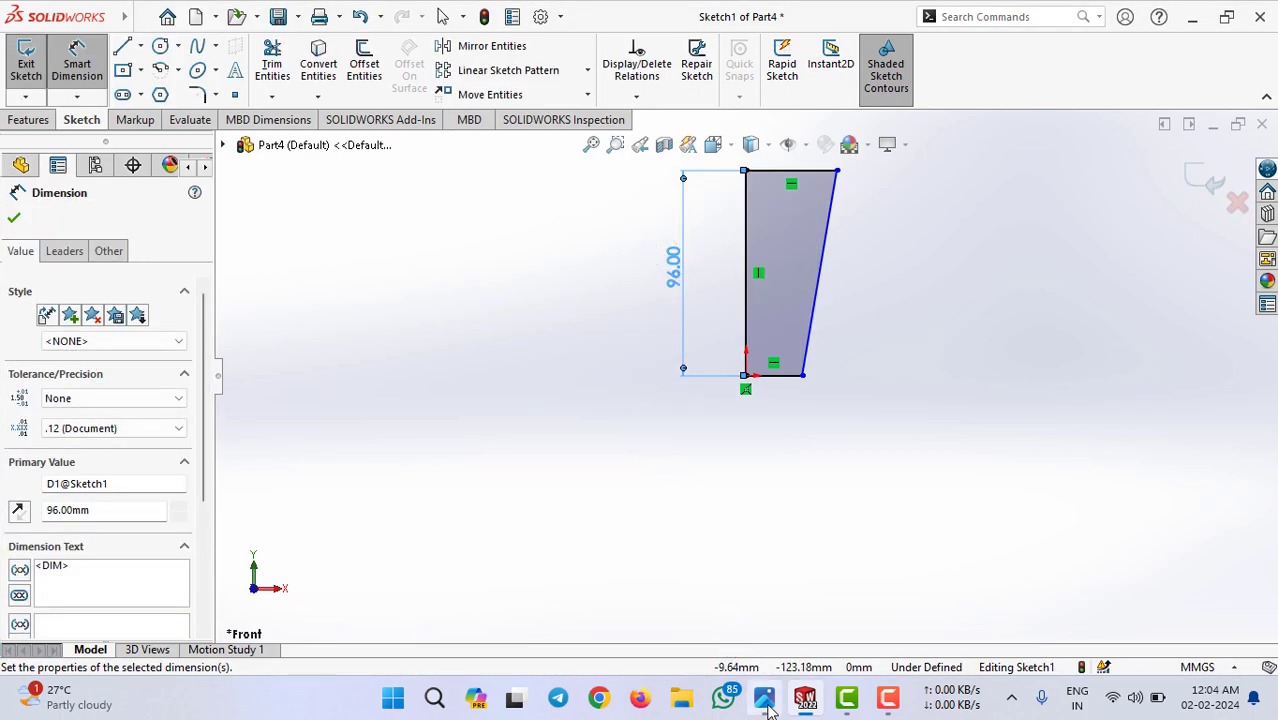
pyautogui.click(766, 703)
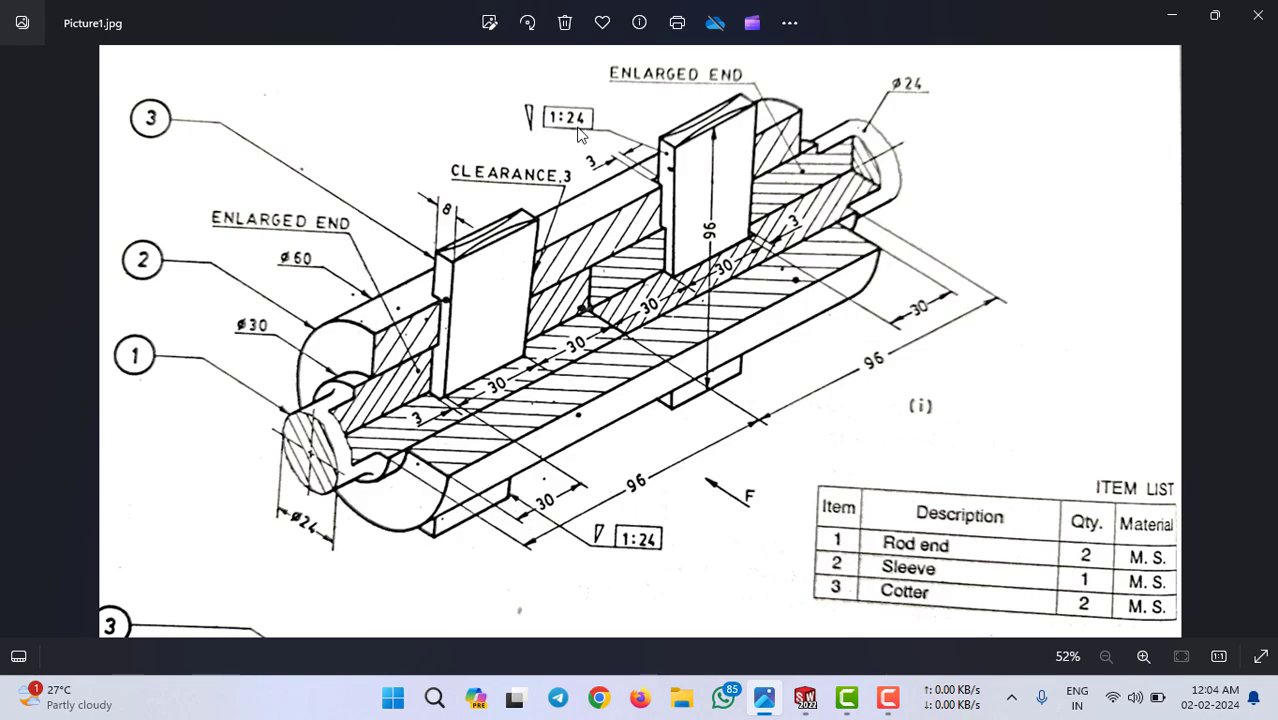
pyautogui.hotkey('alt', 'Tab')
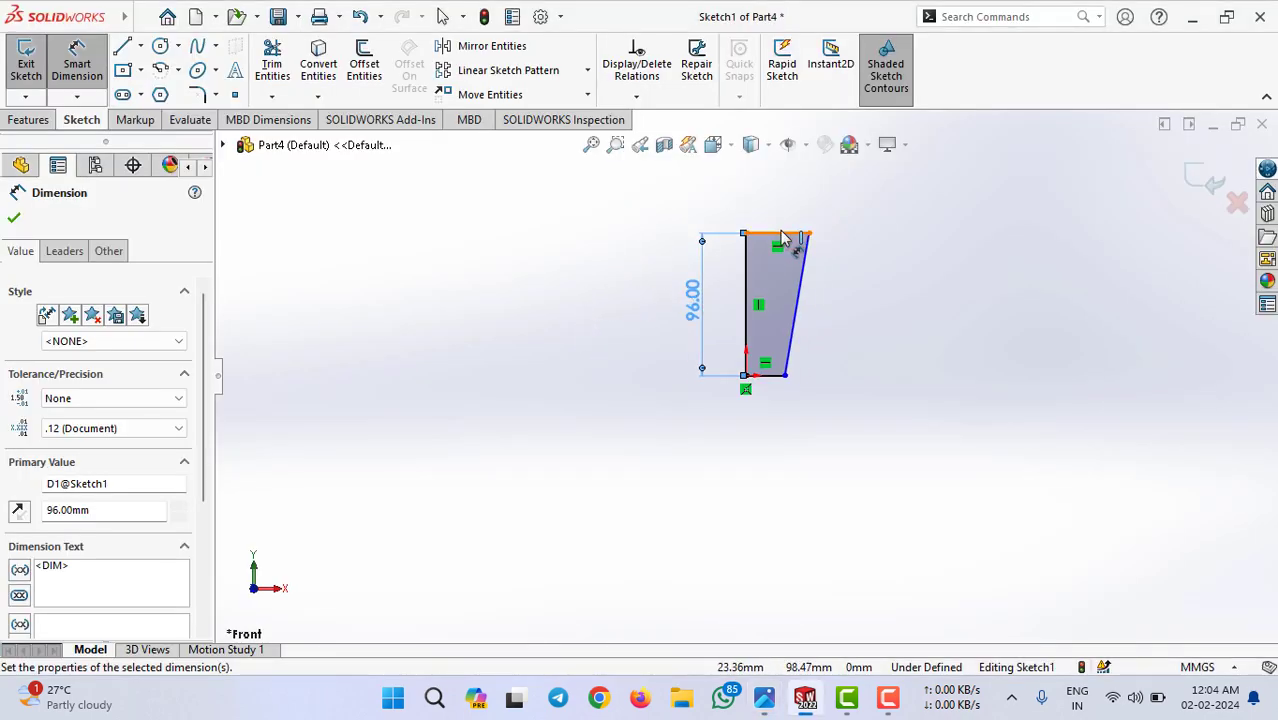
# Step: Dimension the top edge 32 mm and the bottom edge 28 mm wide
pyautogui.click(778, 236)
pyautogui.click(785, 212)
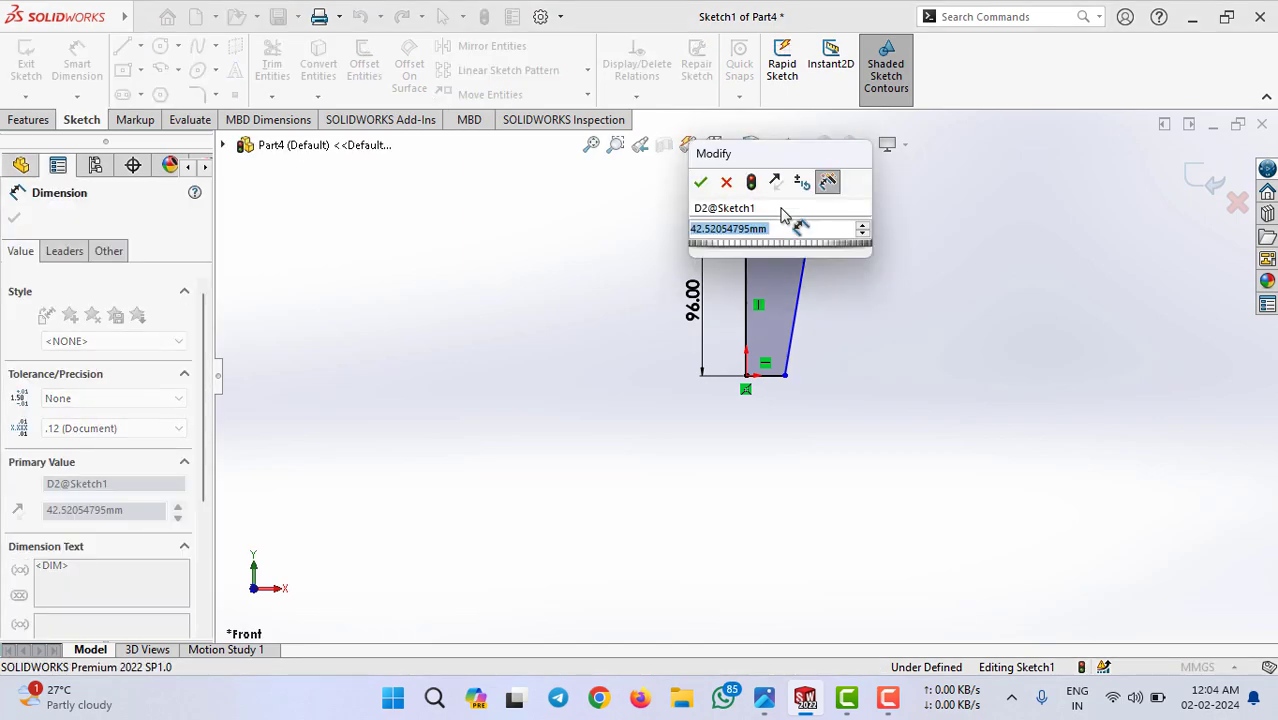
pyautogui.write('32')
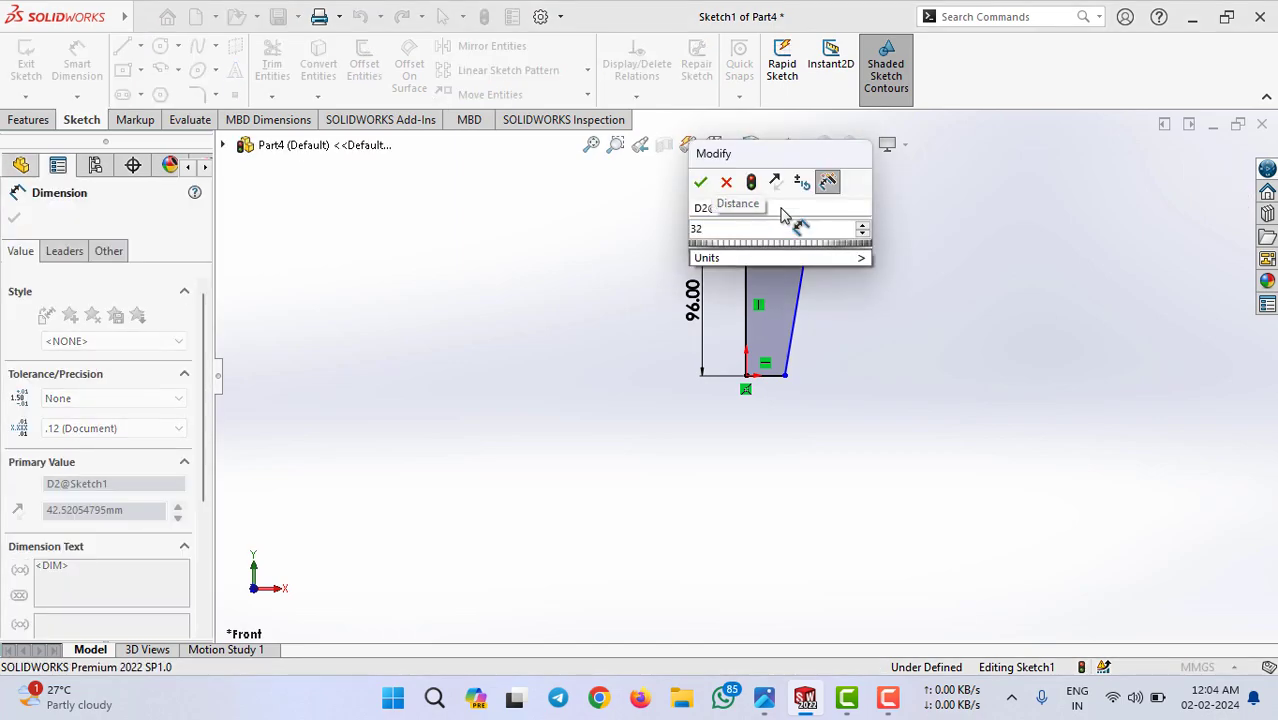
pyautogui.press('Return')
pyautogui.click(768, 375)
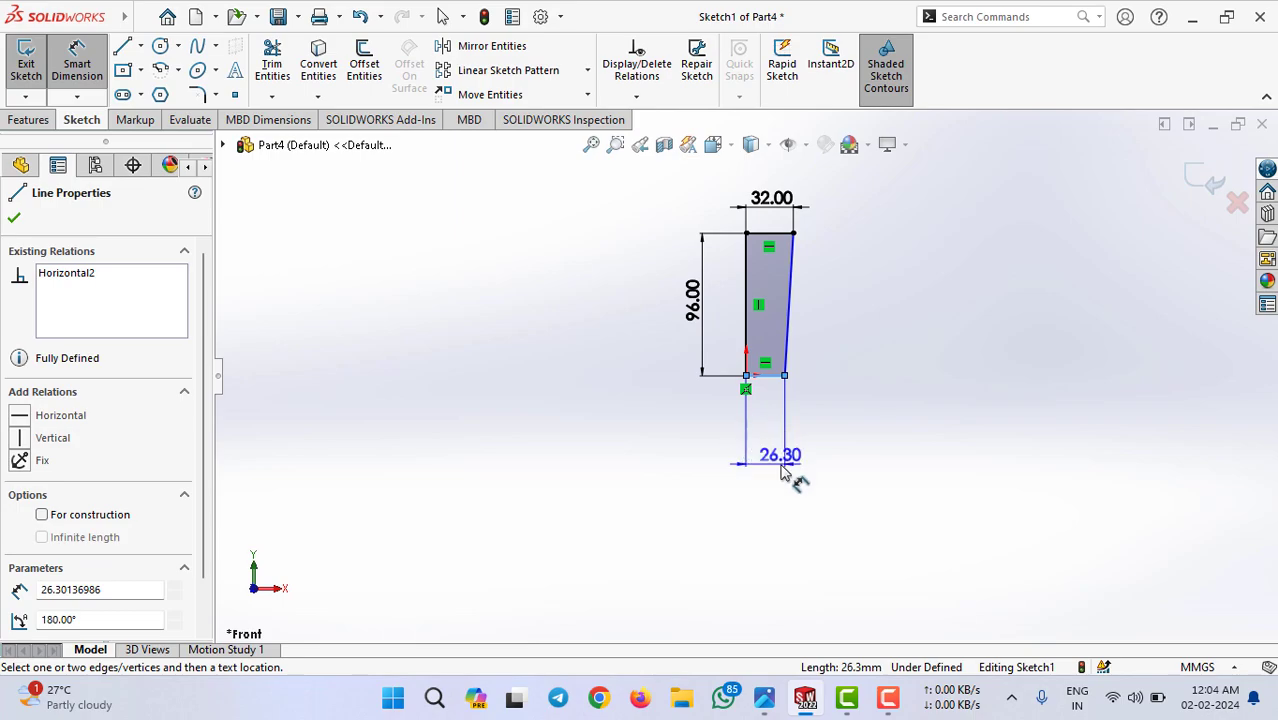
pyautogui.click(826, 476)
pyautogui.write('28')
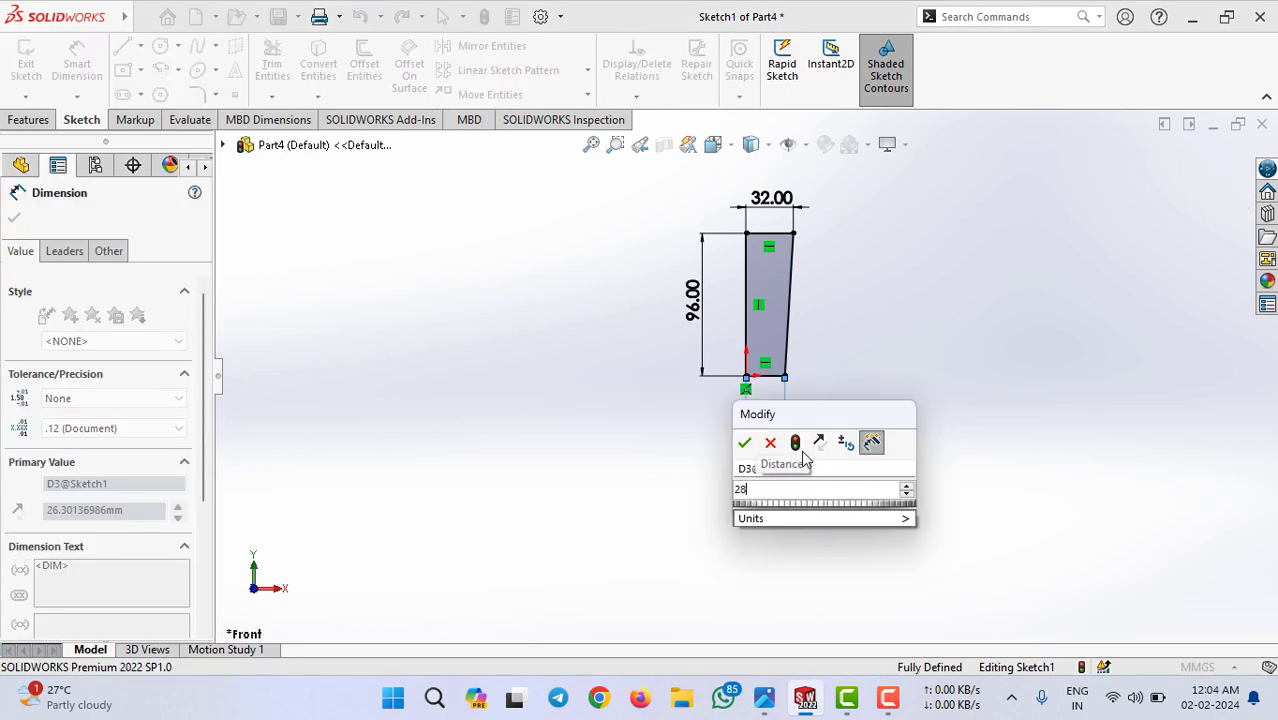
pyautogui.press('Return')
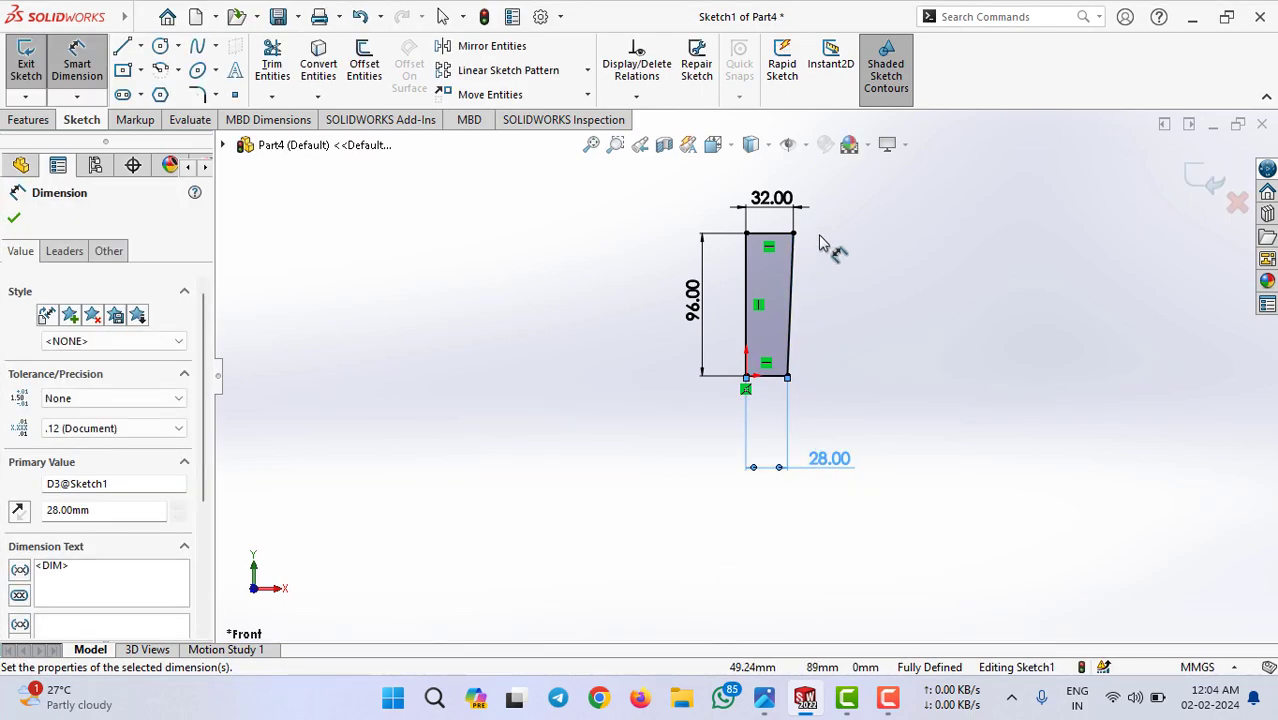
pyautogui.scroll(-1, 807, 265)
pyautogui.scroll(-1, 795, 288)
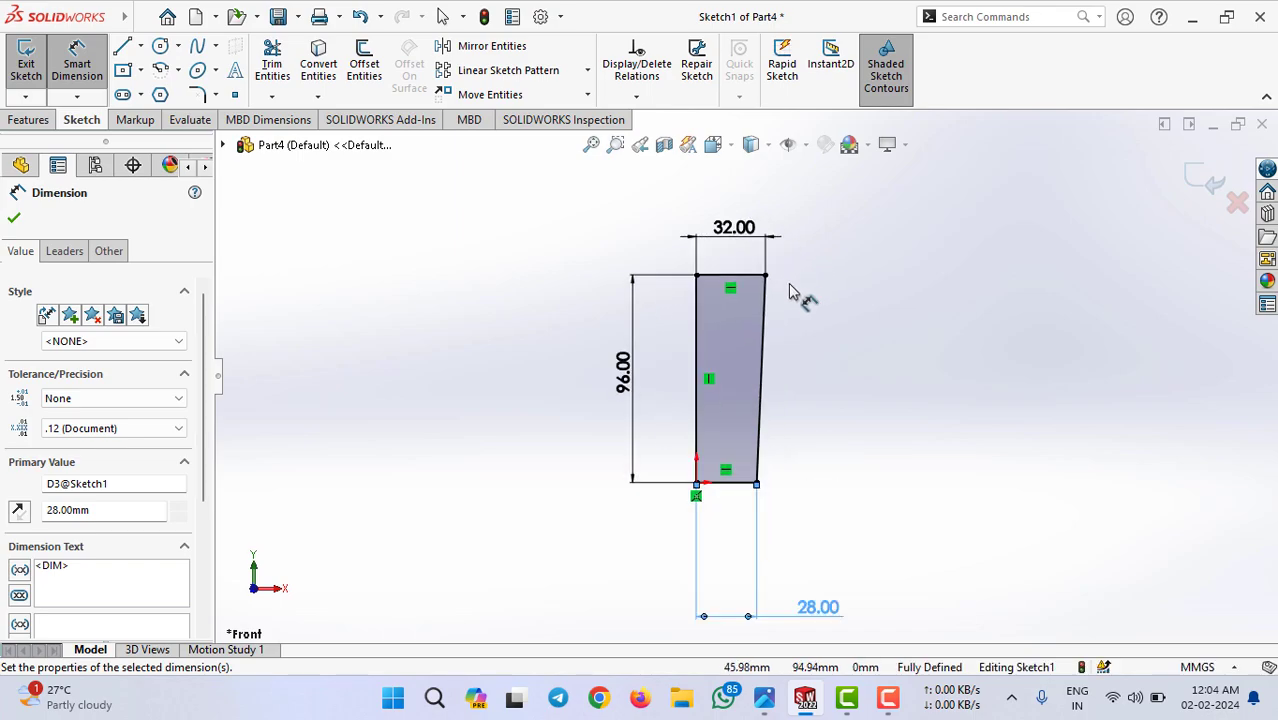
# Step: Draw a three-point arc across the profile's top edge
pyautogui.click(161, 71)
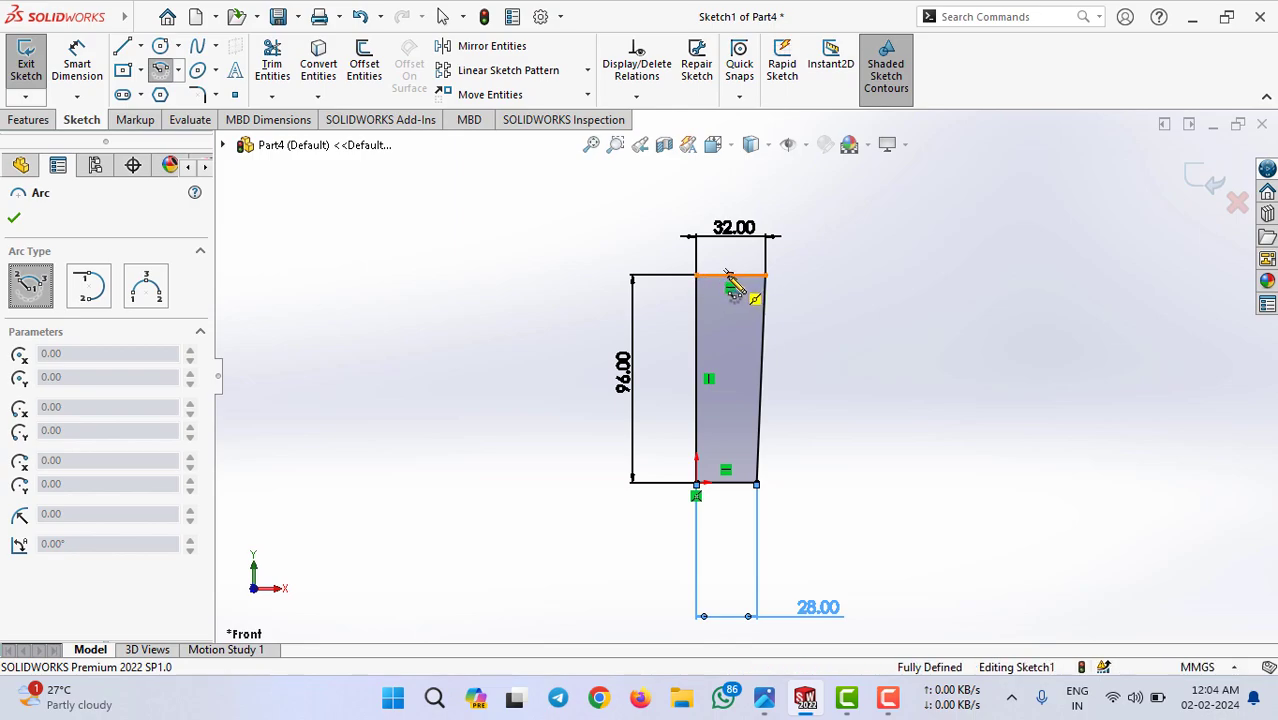
pyautogui.click(731, 275)
pyautogui.click(766, 275)
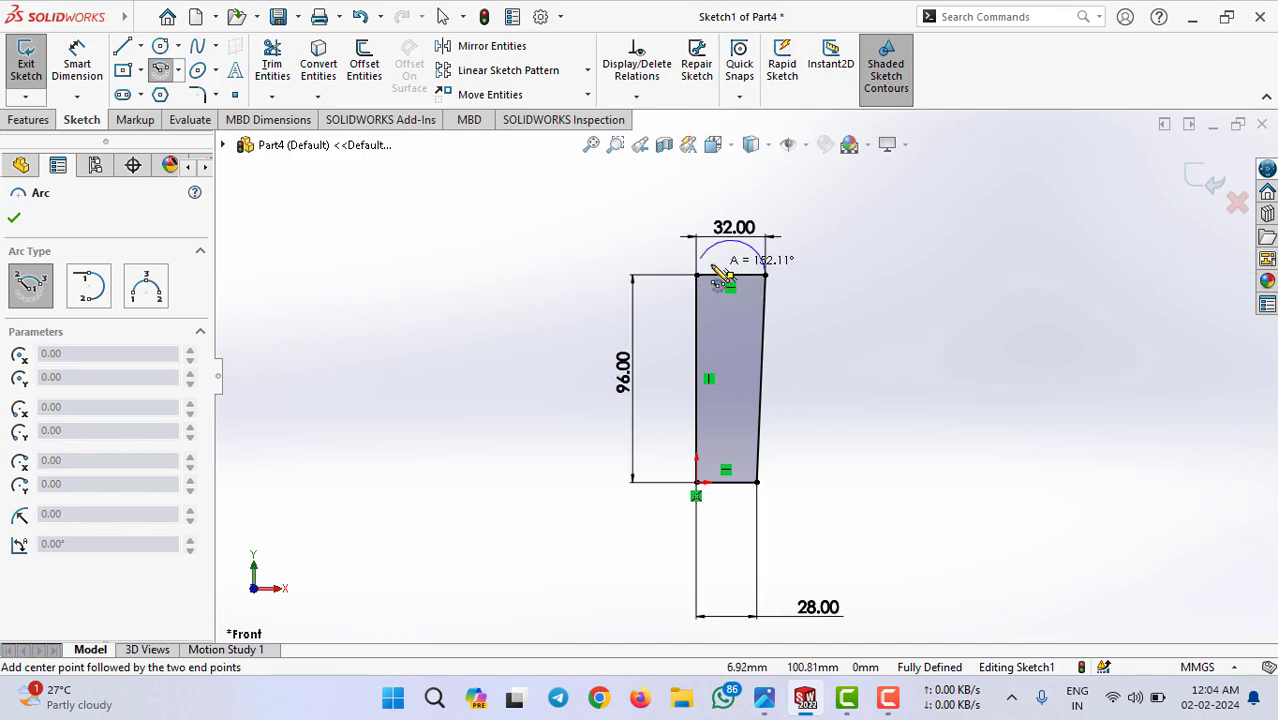
pyautogui.press('Escape')
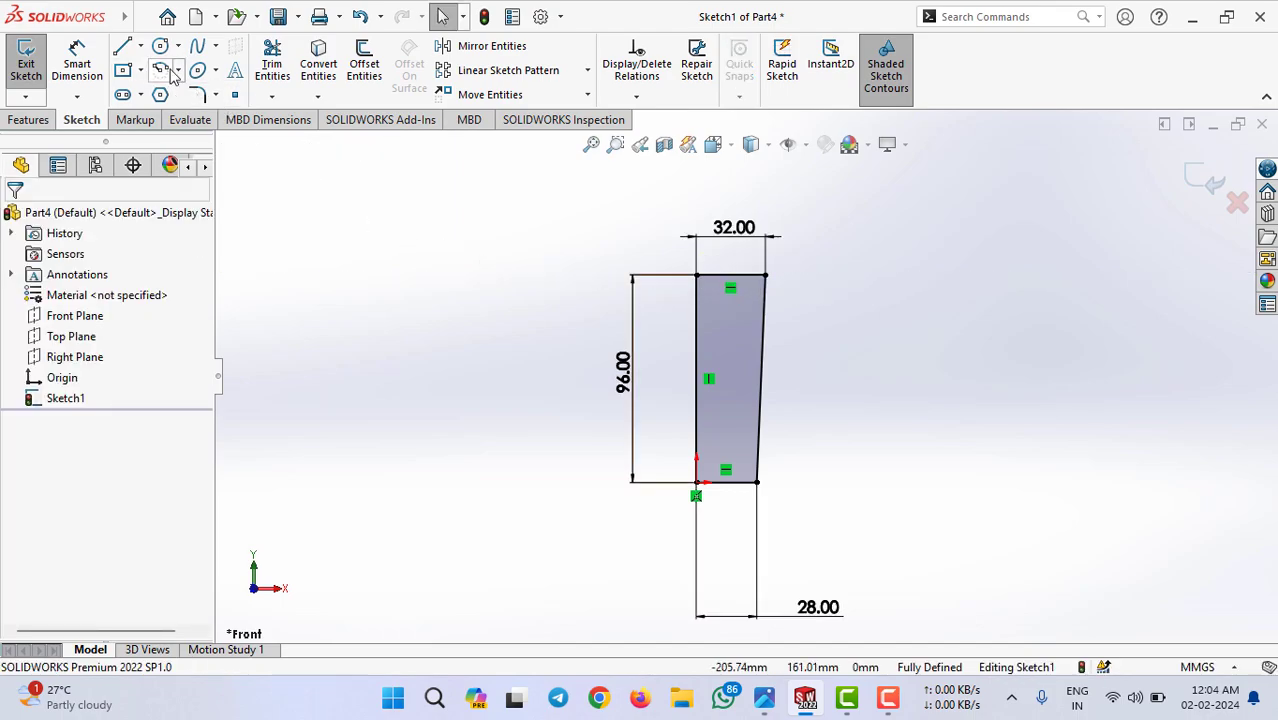
pyautogui.click(178, 70)
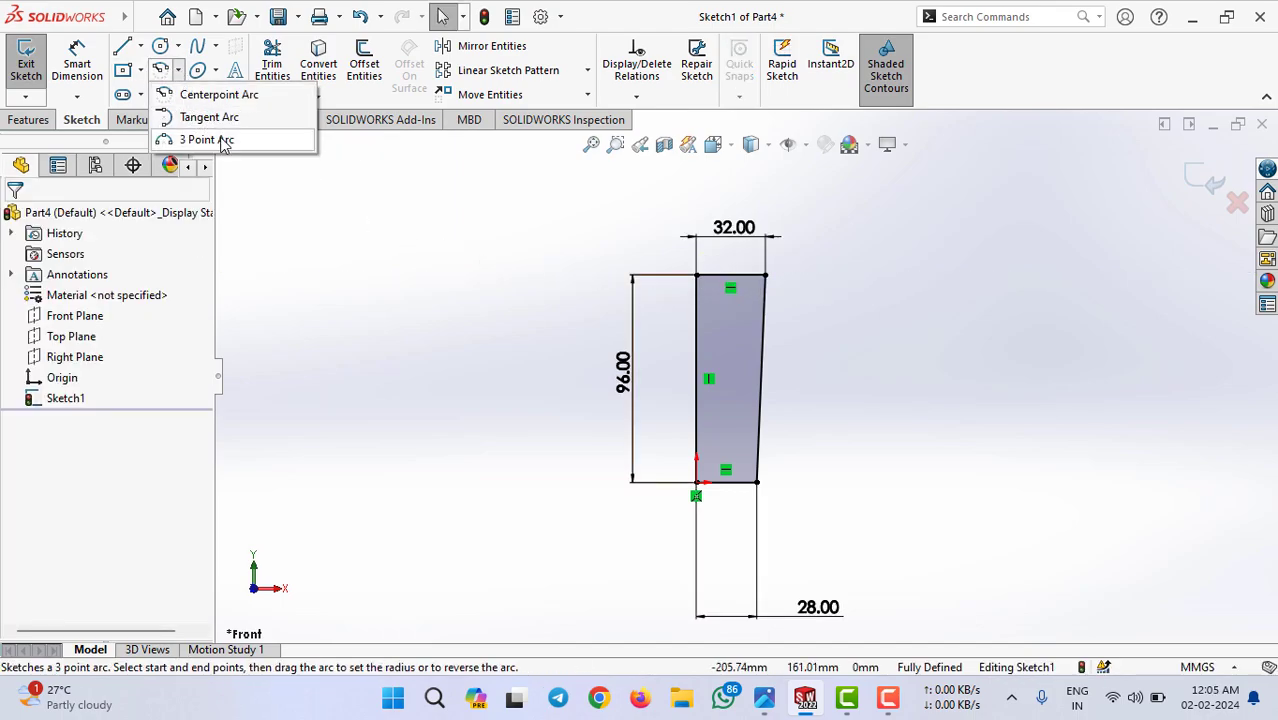
pyautogui.click(218, 139)
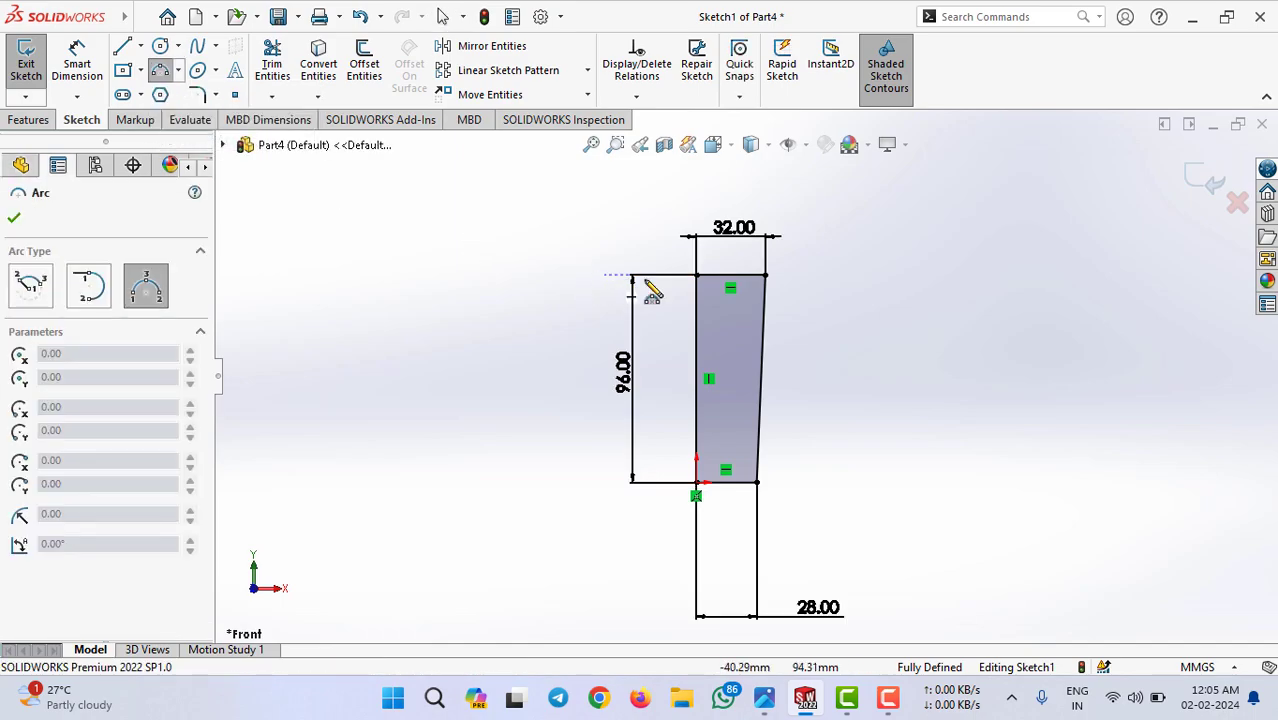
pyautogui.click(765, 275)
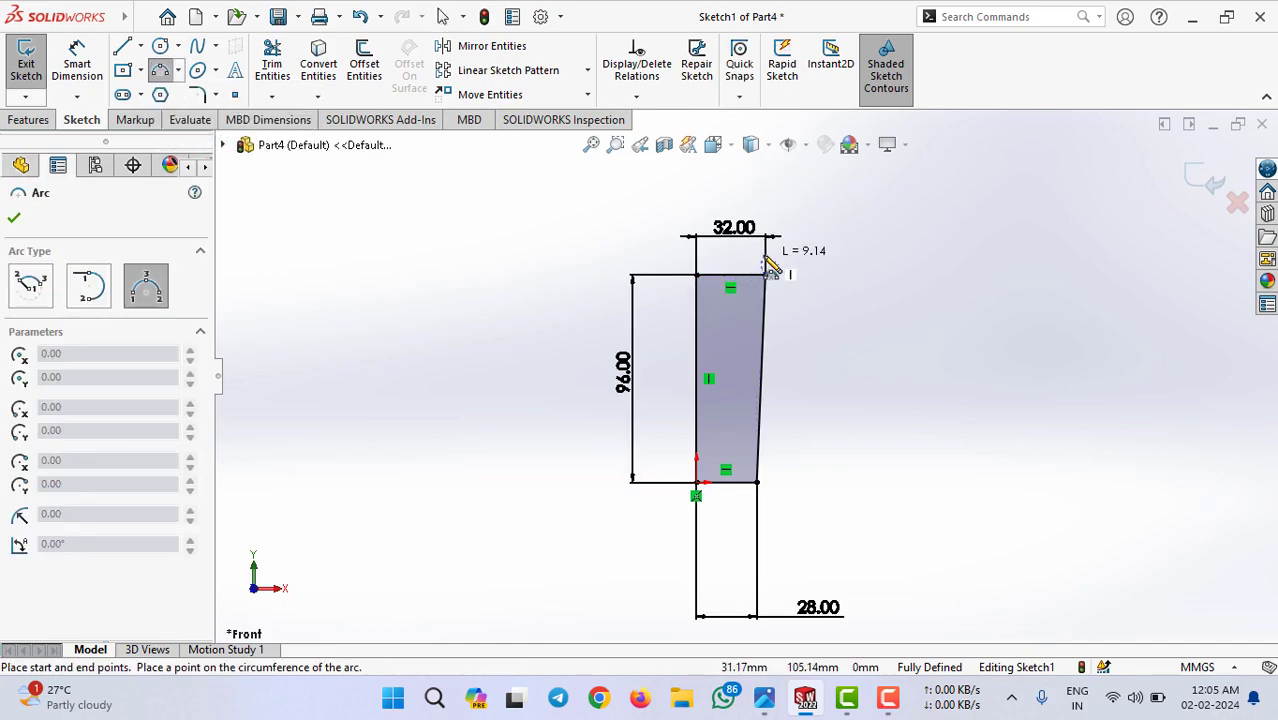
pyautogui.press('Escape')
pyautogui.press('Return')
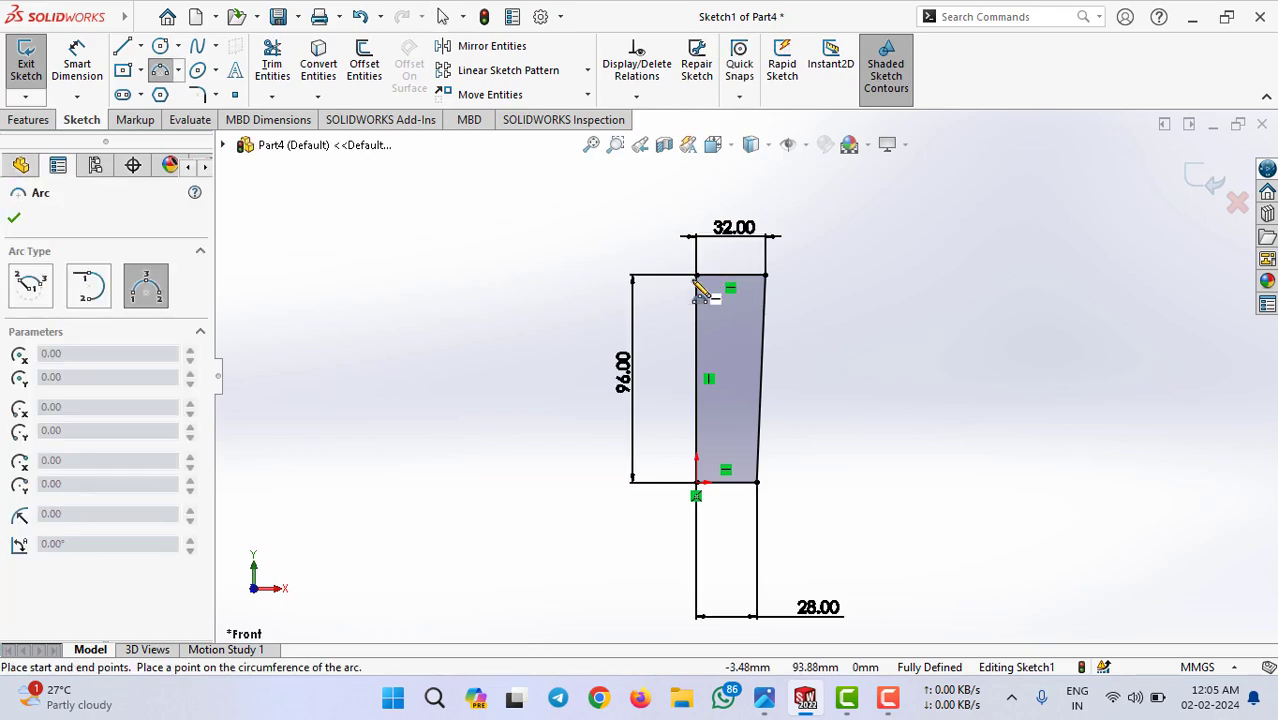
pyautogui.click(696, 275)
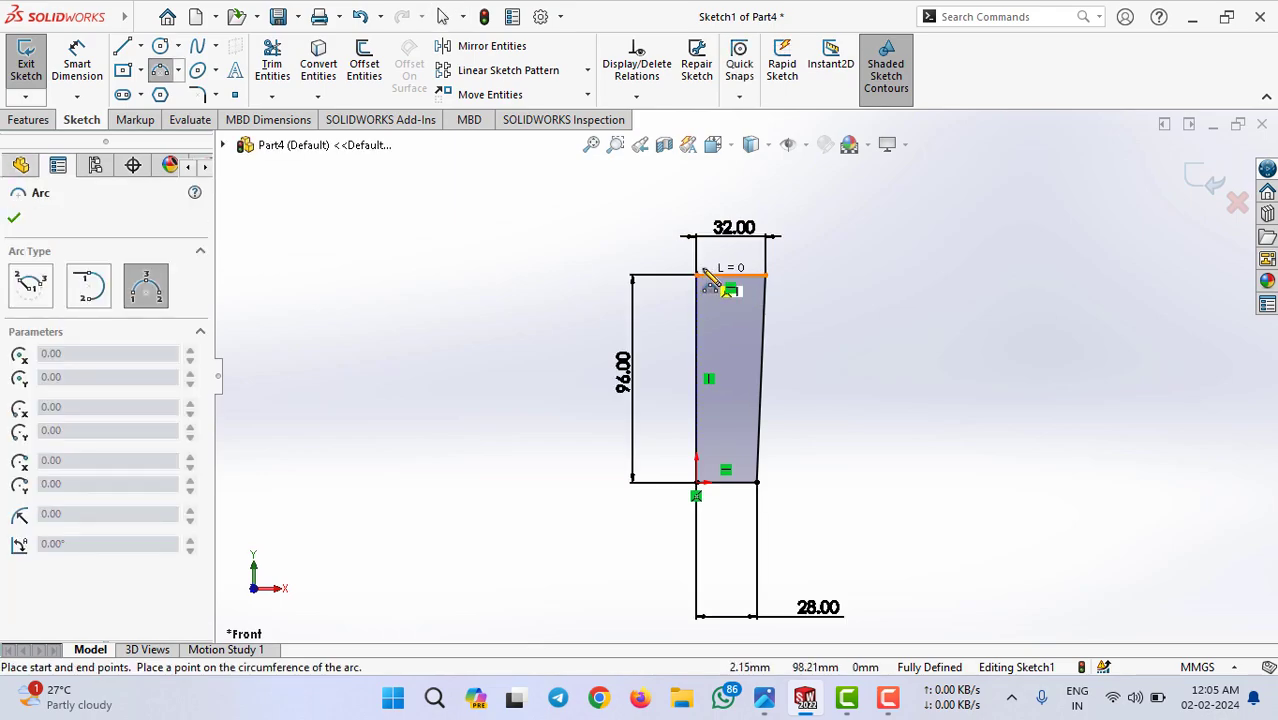
pyautogui.click(765, 275)
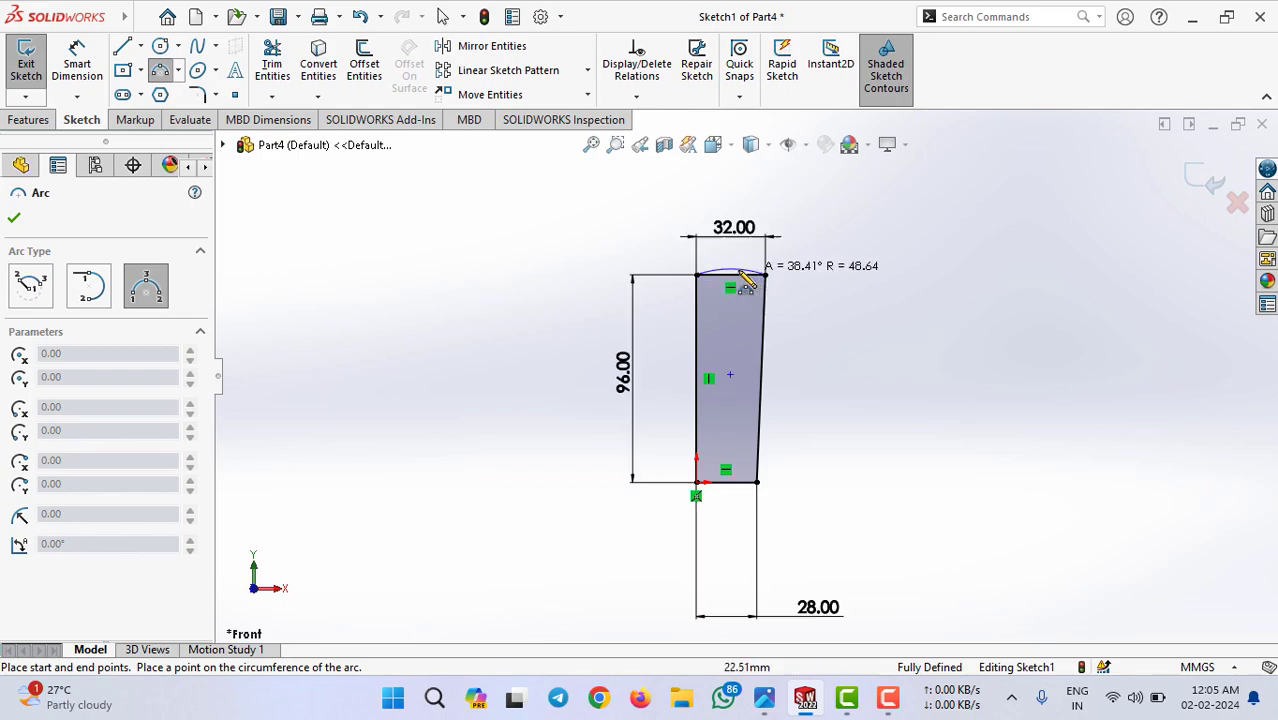
pyautogui.click(735, 280)
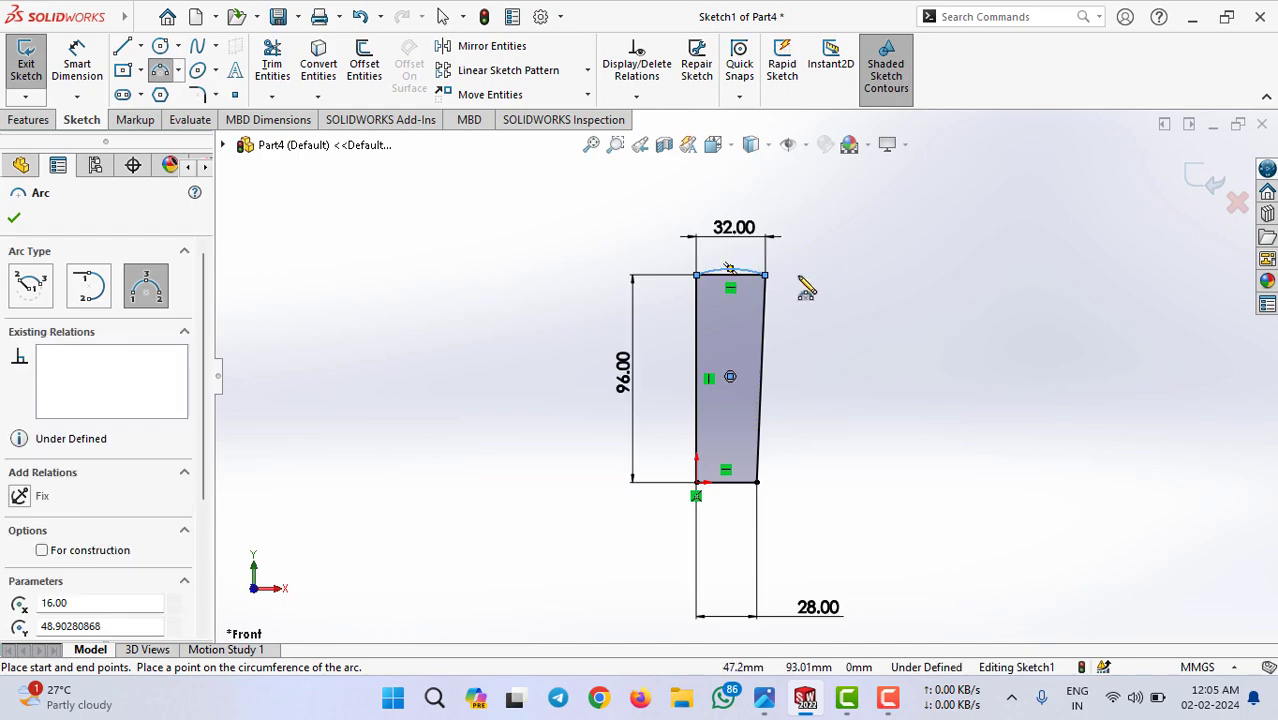
# Step: Draw a three-point arc bulging below the bottom edge
pyautogui.click(697, 484)
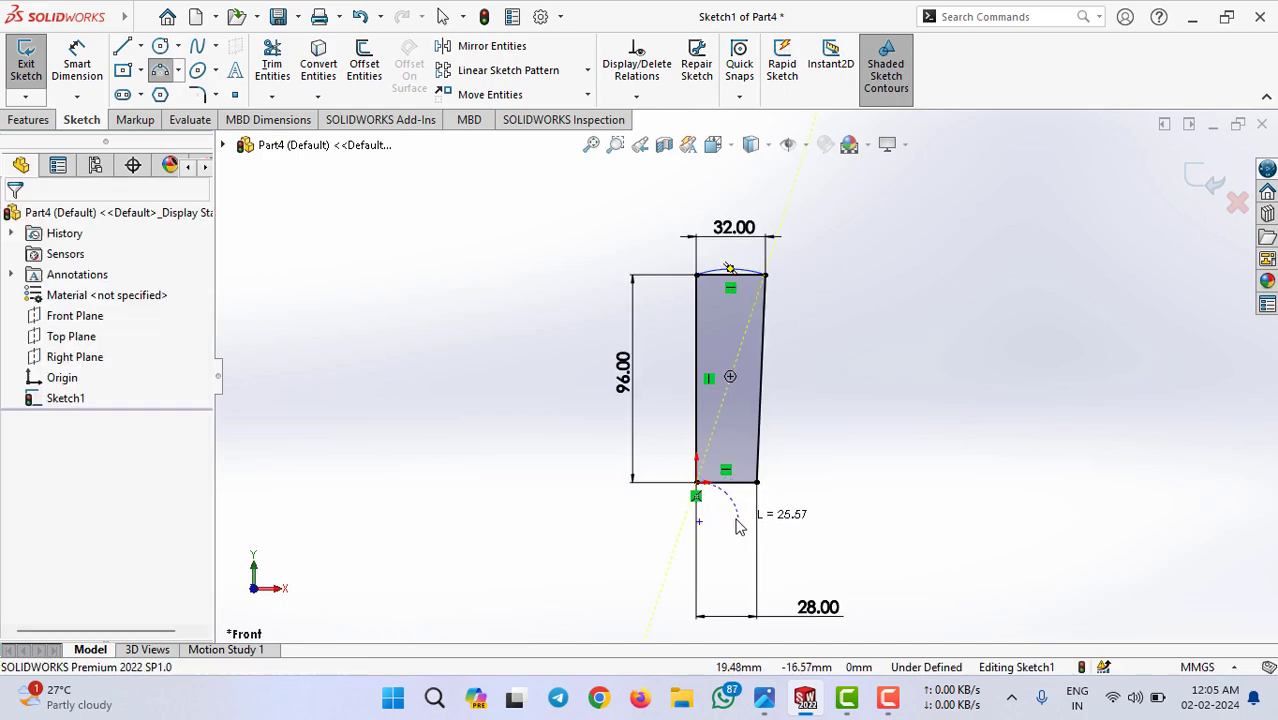
pyautogui.press('Escape')
pyautogui.press('Return')
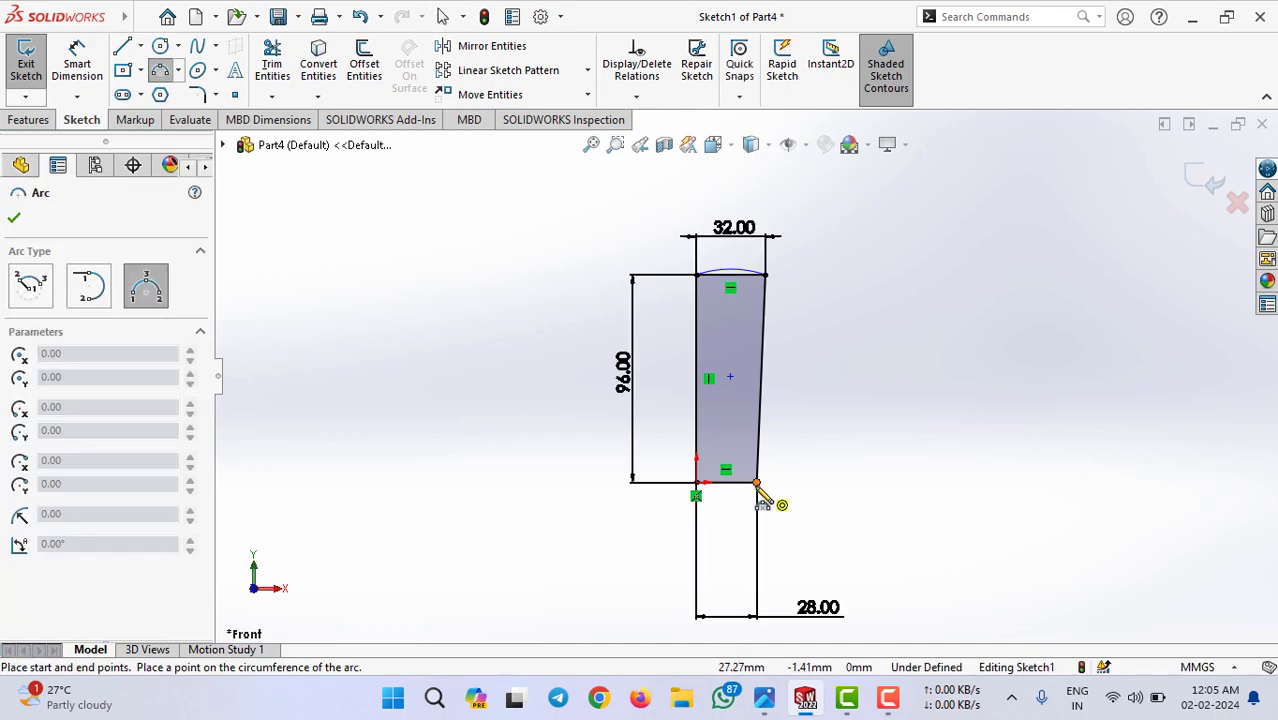
pyautogui.click(757, 484)
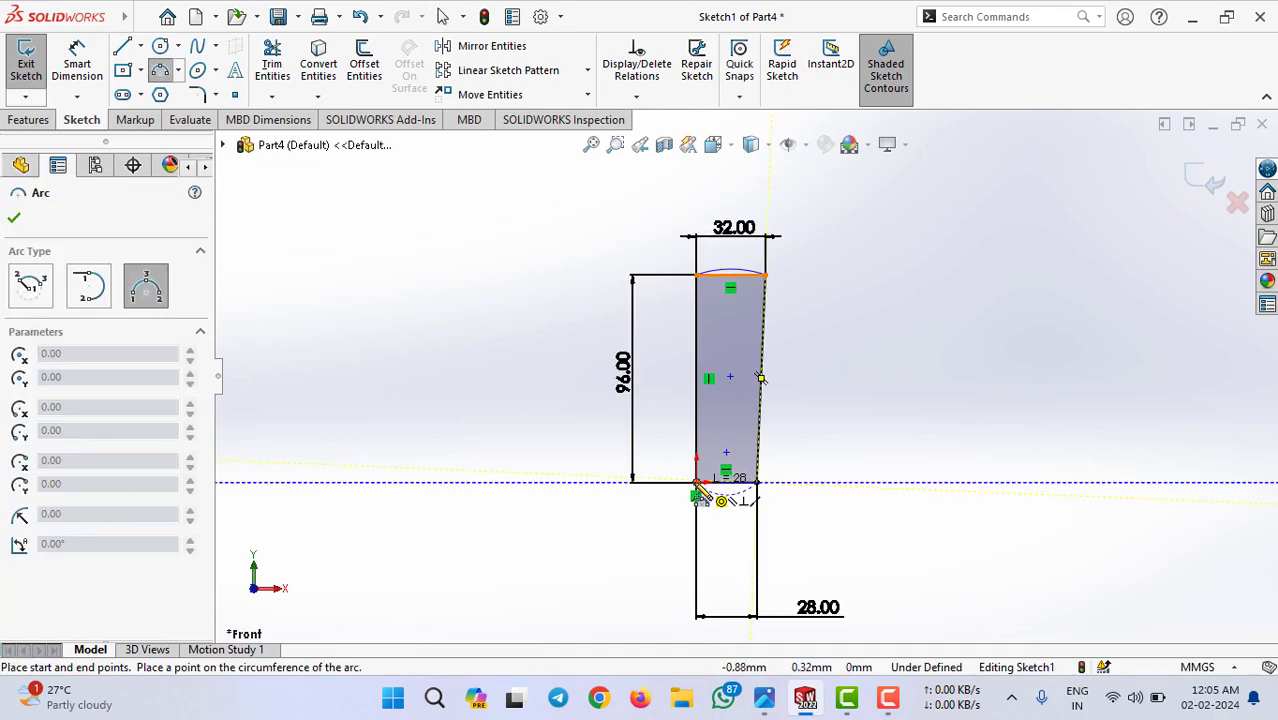
pyautogui.click(697, 484)
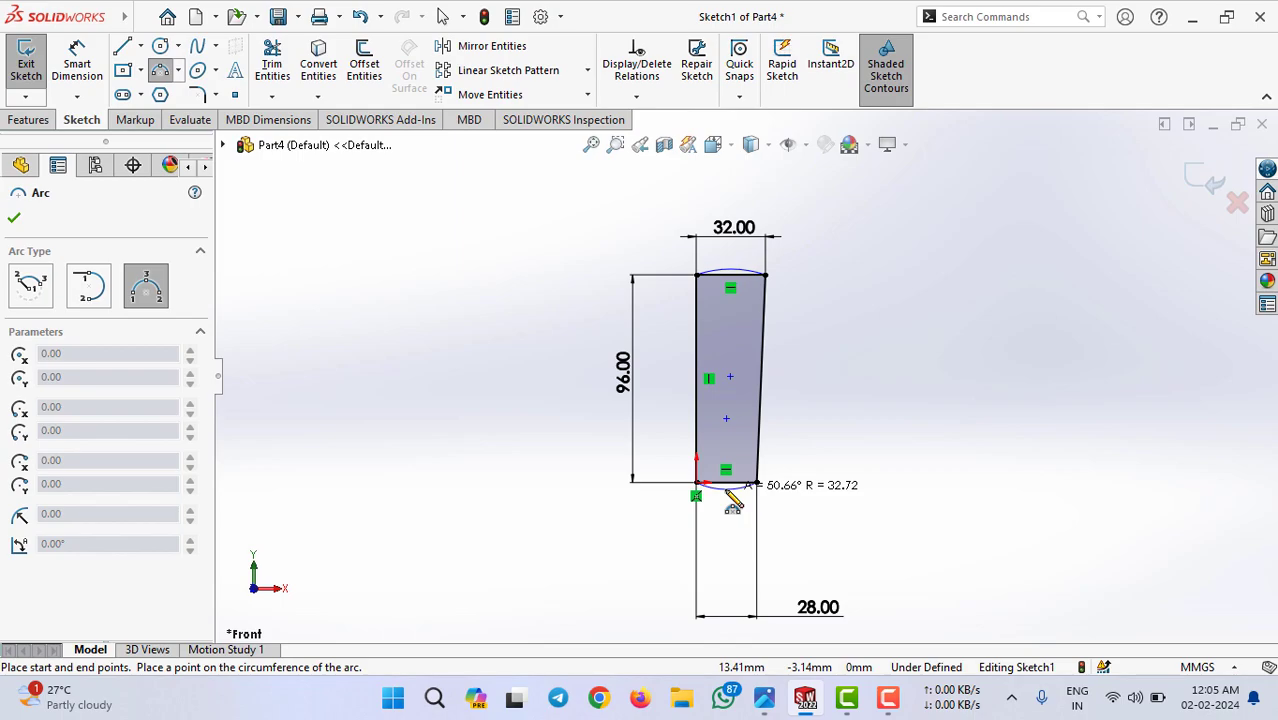
pyautogui.click(733, 495)
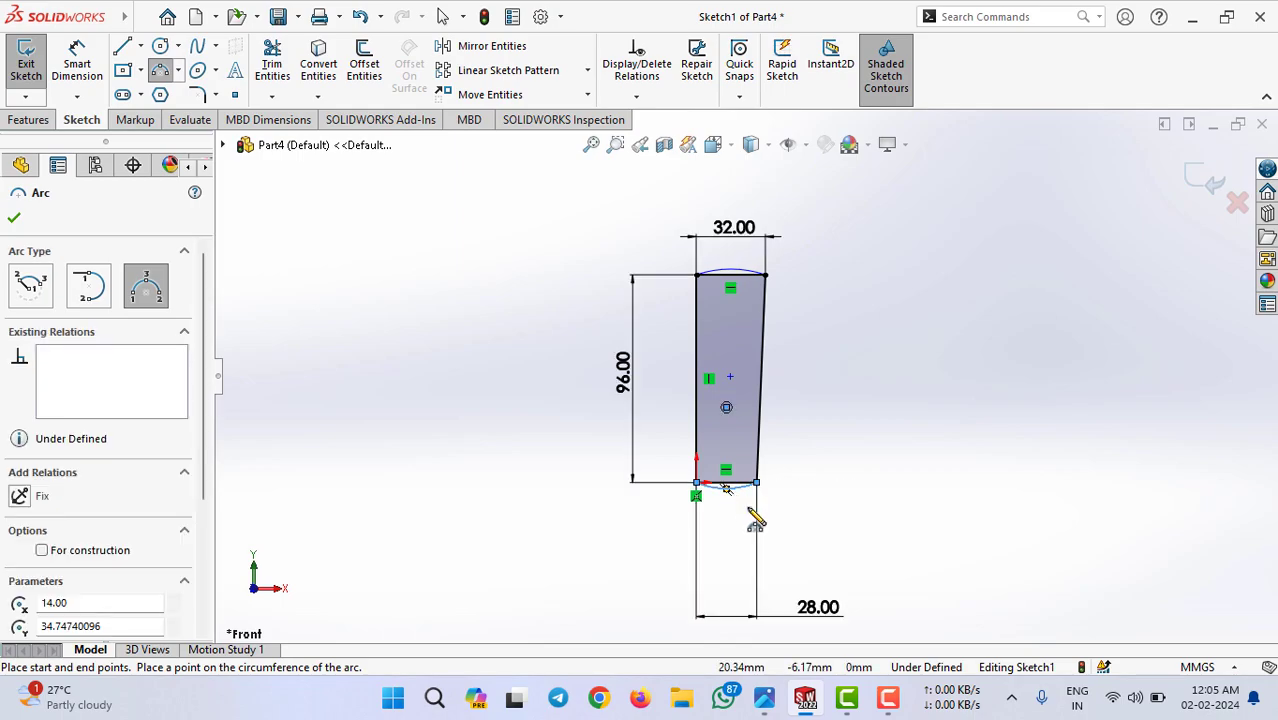
pyautogui.press('Escape')
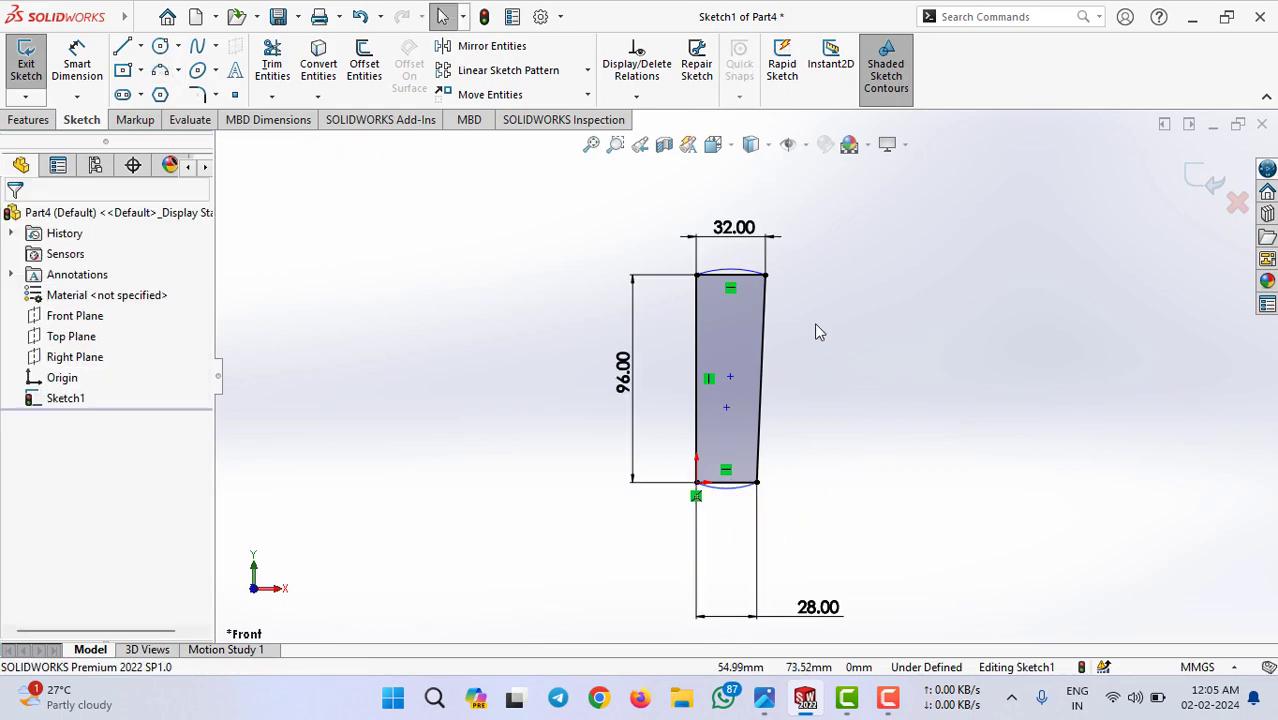
pyautogui.moveTo(815, 332); pyautogui.dragTo(763, 368, button='middle')
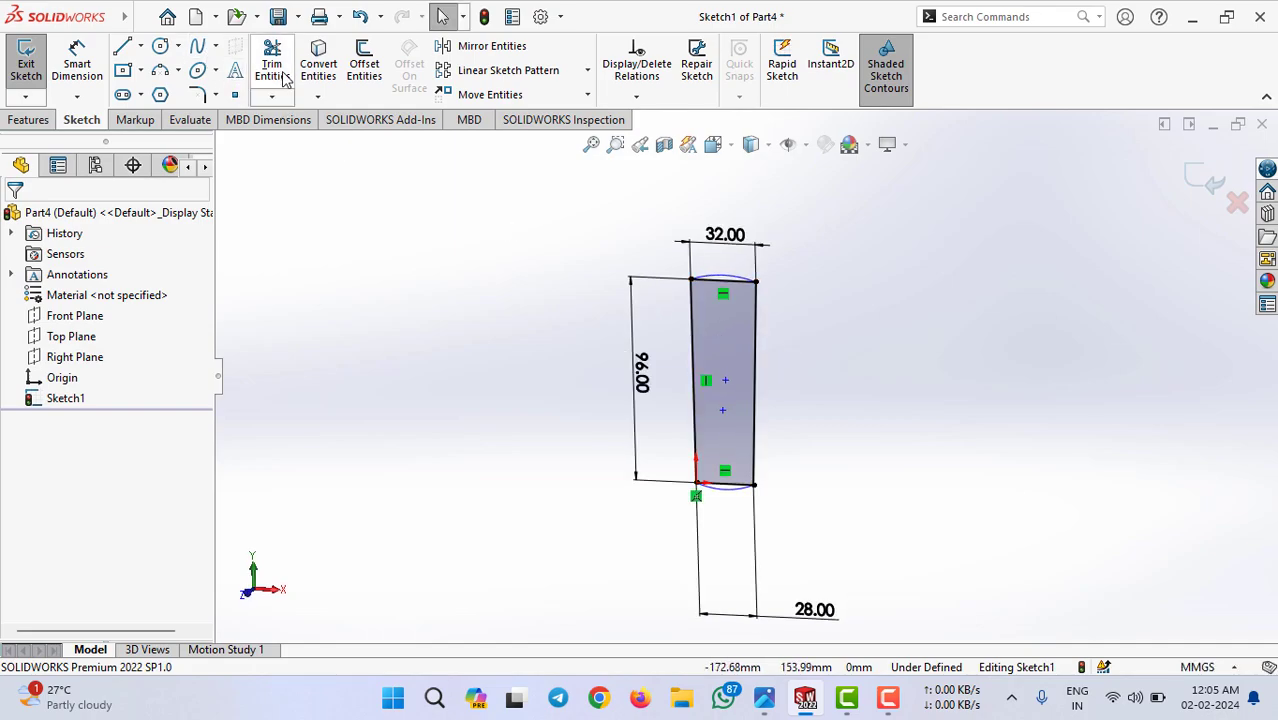
# Step: Delete the straight top and bottom lines, leaving the arcs
pyautogui.click(723, 290)
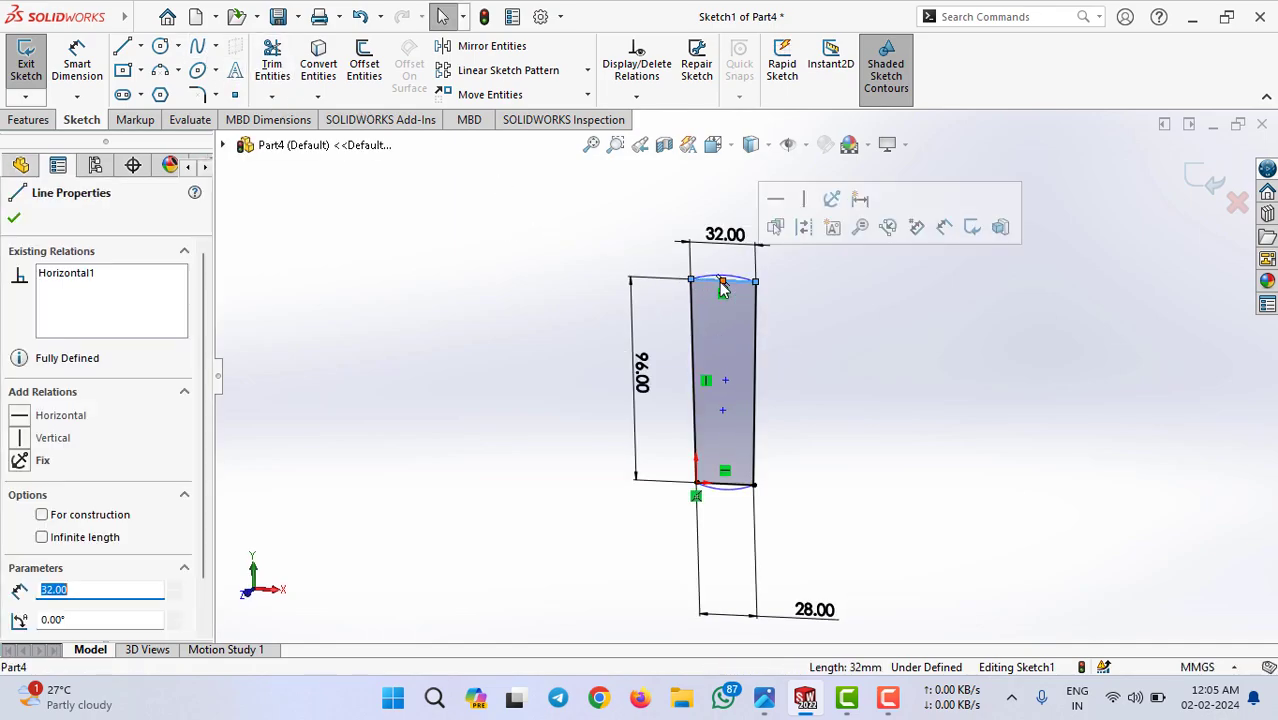
pyautogui.press('Delete')
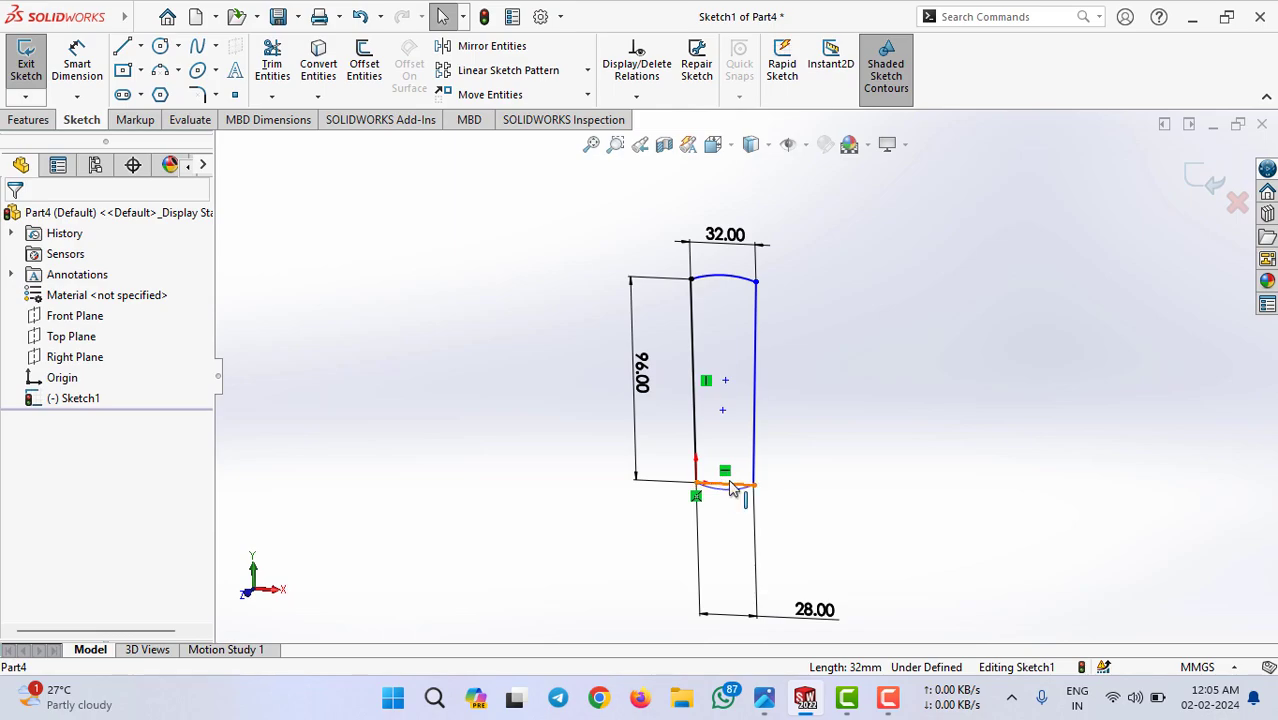
pyautogui.click(731, 487)
pyautogui.press('Delete')
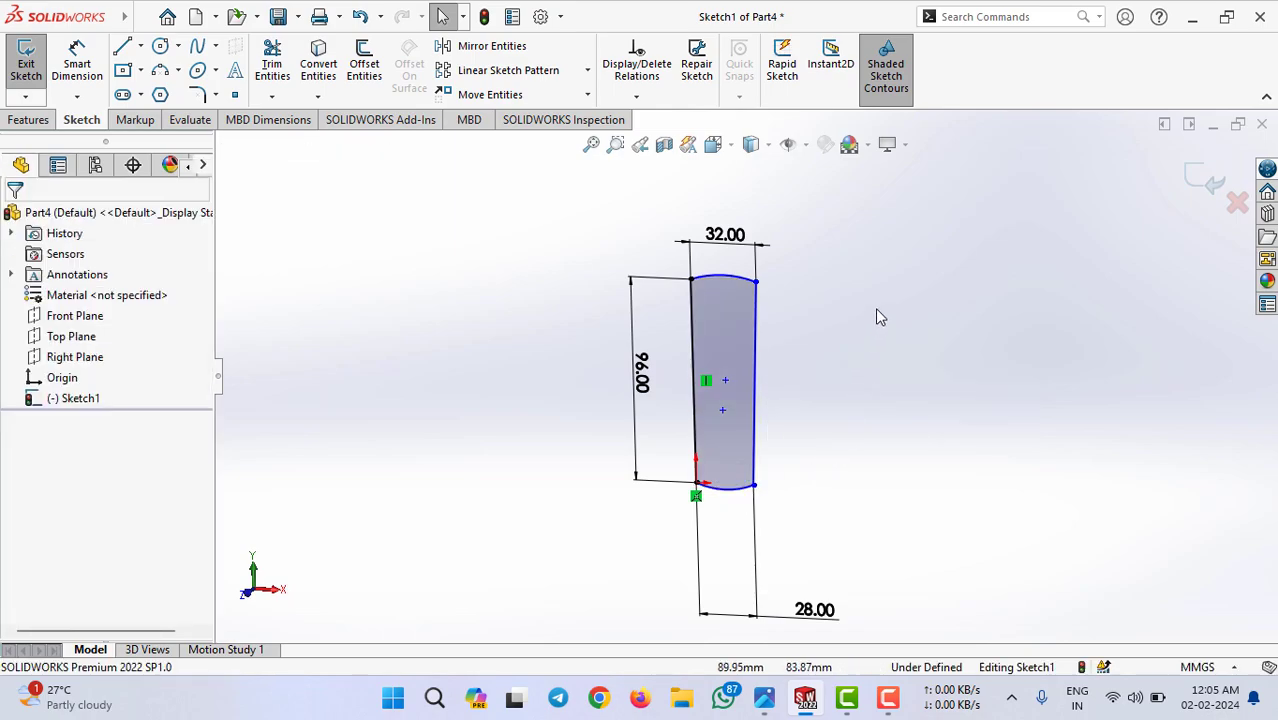
pyautogui.moveTo(873, 325); pyautogui.dragTo(785, 334, button='middle')
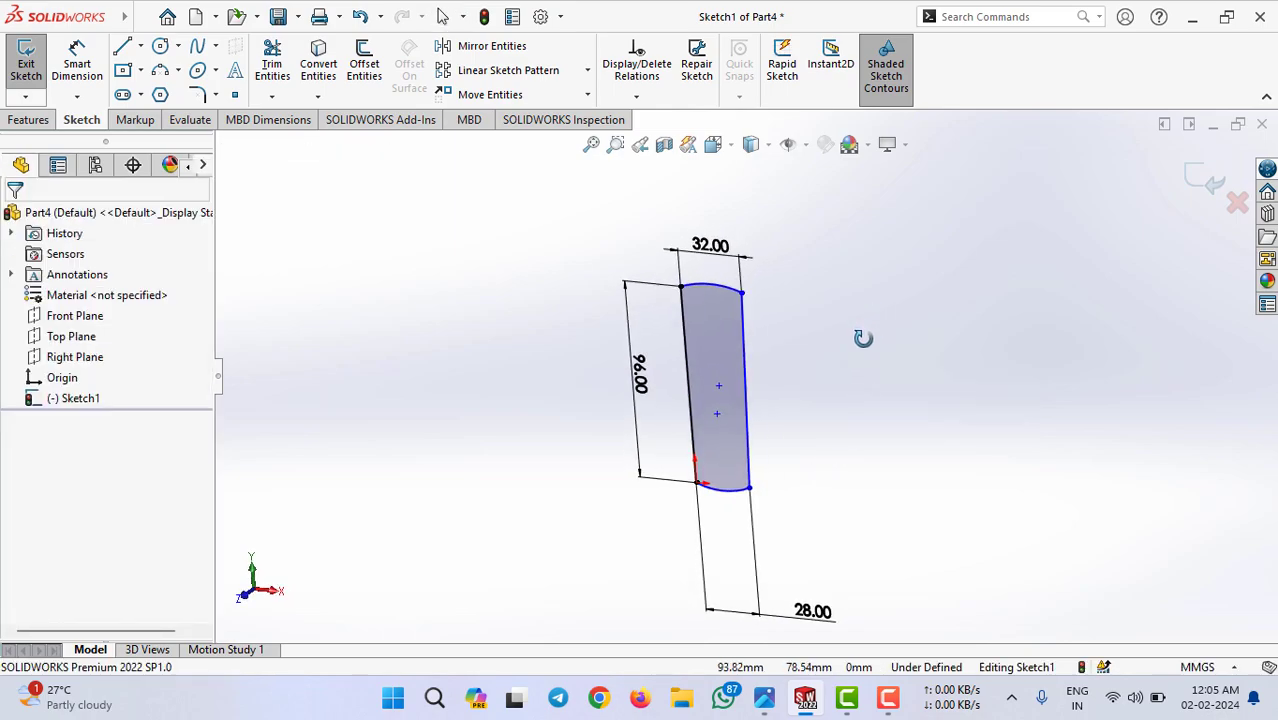
# Step: Extrude the arc-ended cotter sketch 8 mm into a solid as Boss-Extrude1
pyautogui.click(1200, 178)
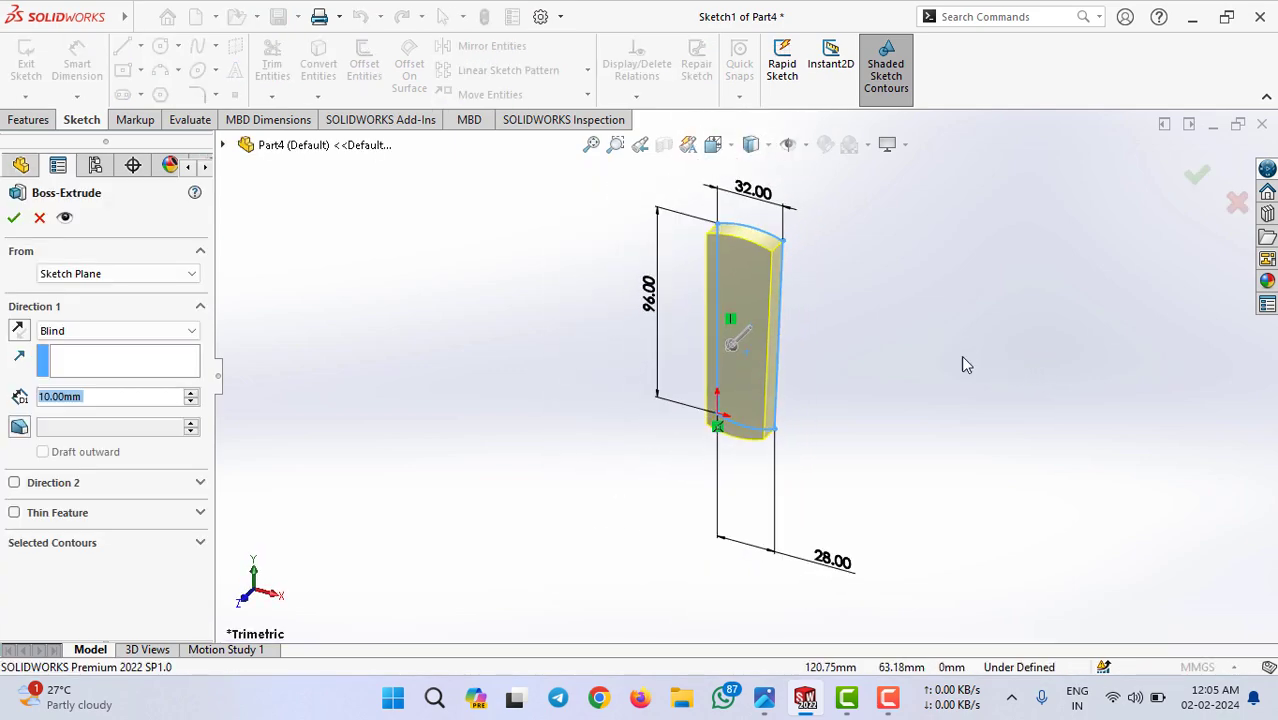
pyautogui.write('8')
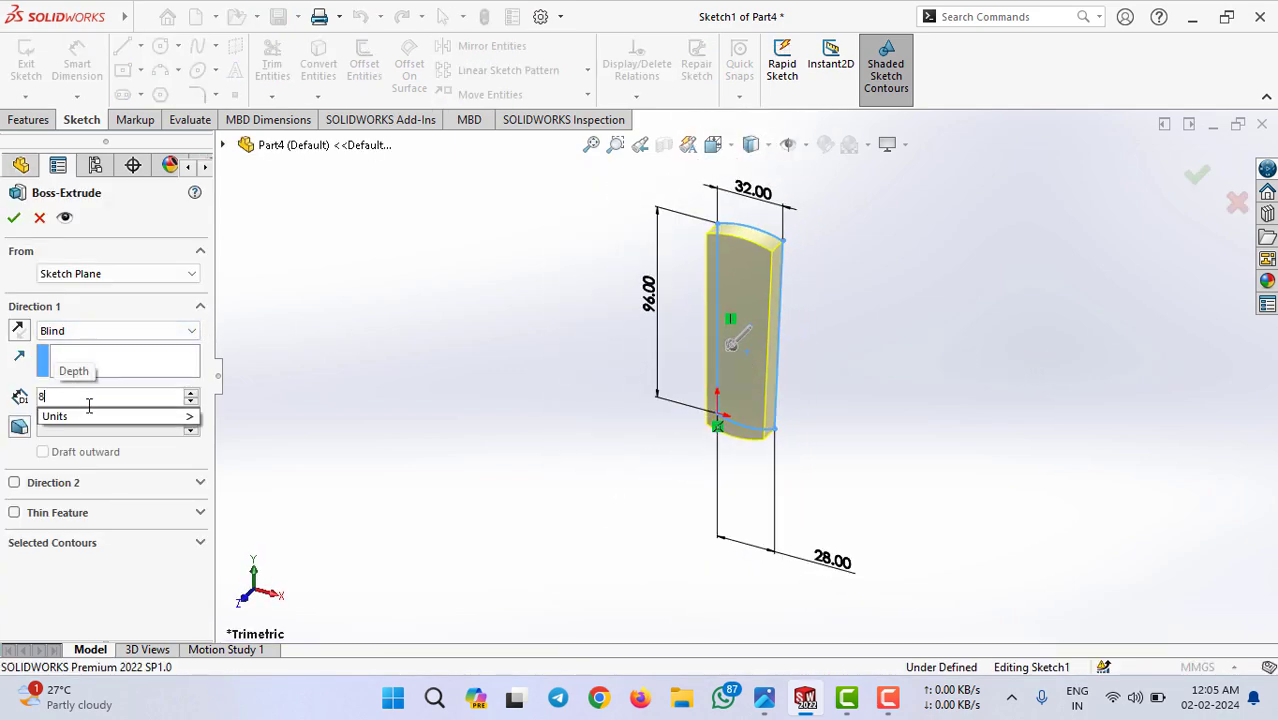
pyautogui.press('Return')
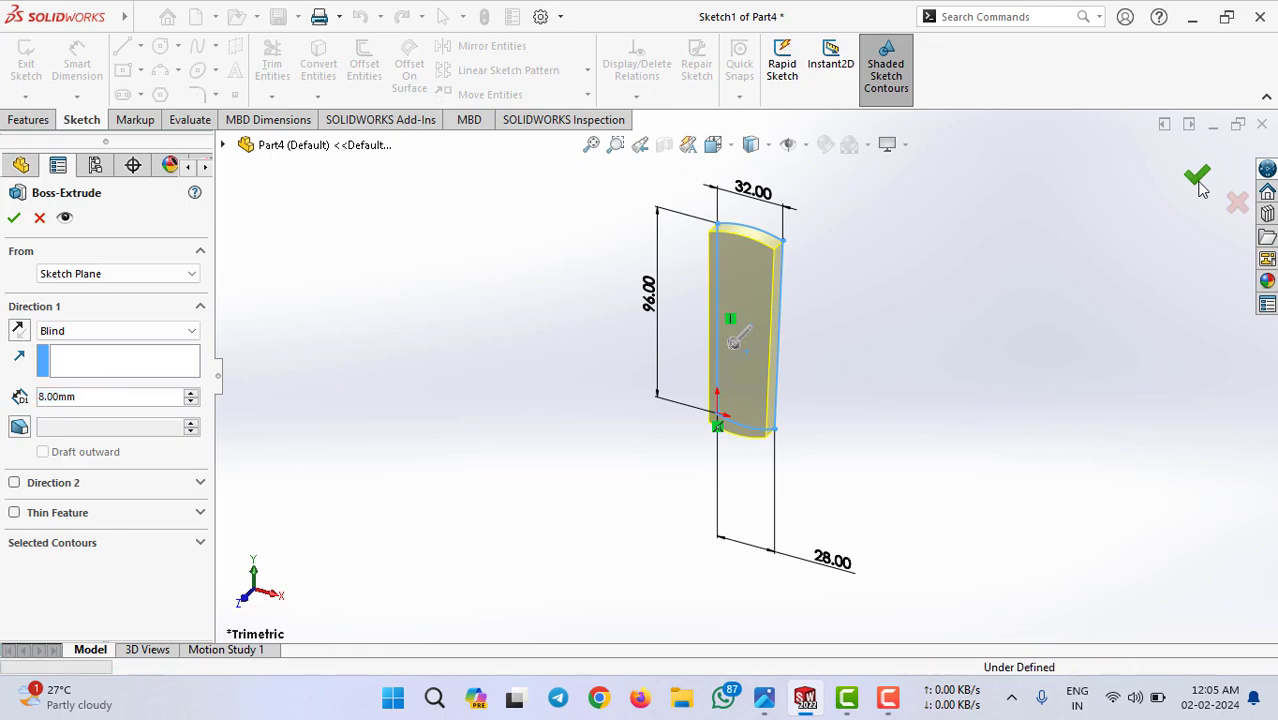
pyautogui.click(1198, 177)
pyautogui.moveTo(835, 340)
pyautogui.mouseDown(button='middle')
pyautogui.moveTo(897, 238)
pyautogui.moveTo(870, 234)
pyautogui.moveTo(927, 329)
pyautogui.moveTo(862, 309)
pyautogui.moveTo(890, 284)
pyautogui.mouseUp(button='middle')
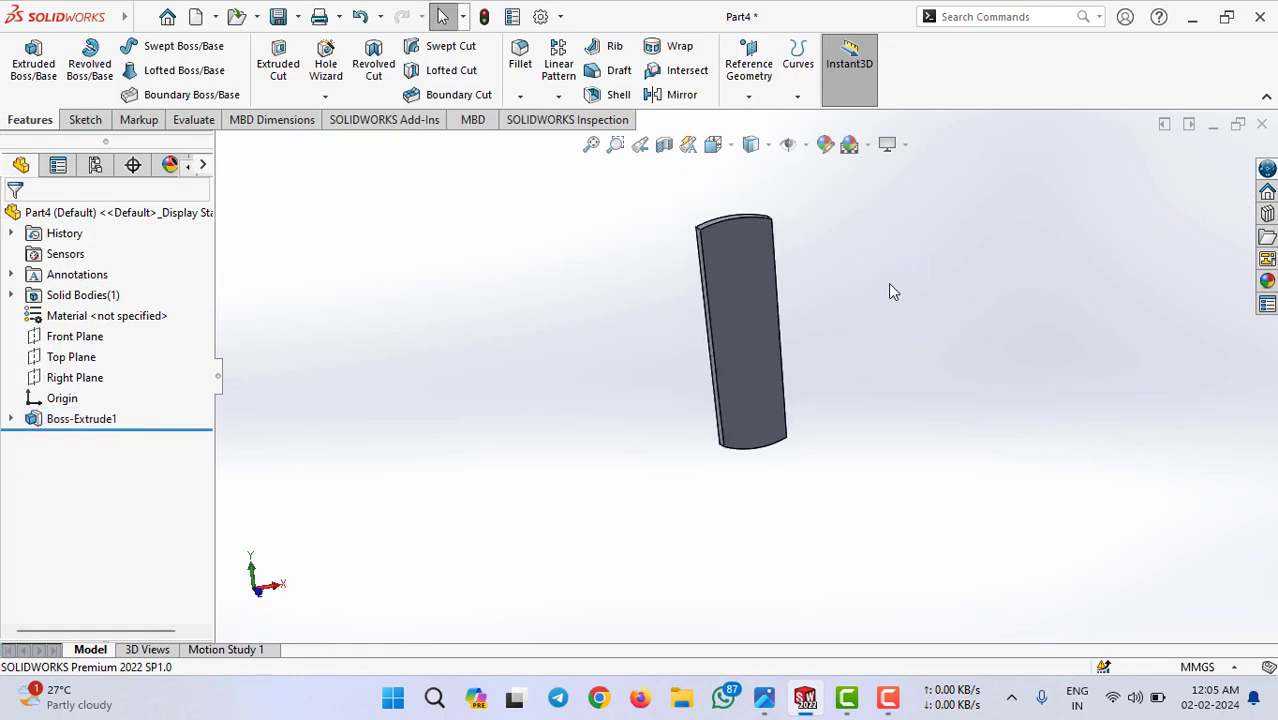
pyautogui.press('space')
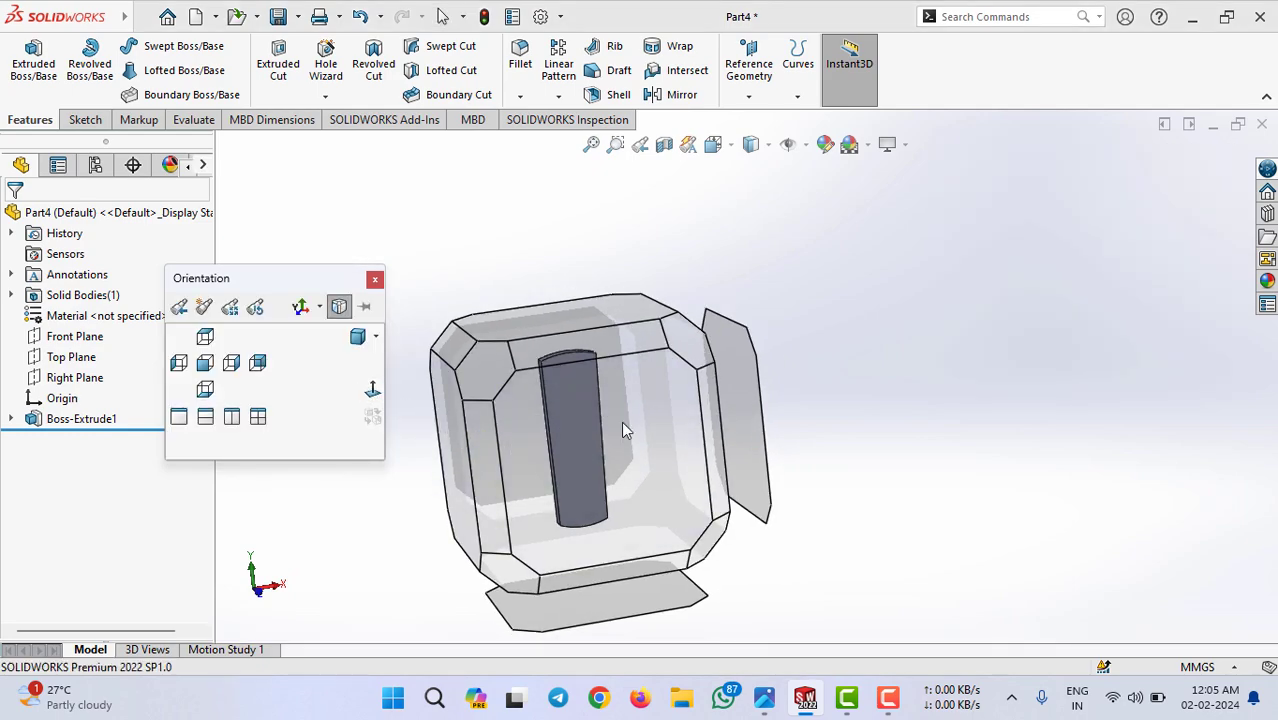
# Step: Show the cotter in Front view and save the part as 'Cotter'
pyautogui.click(576, 425)
pyautogui.press('f')
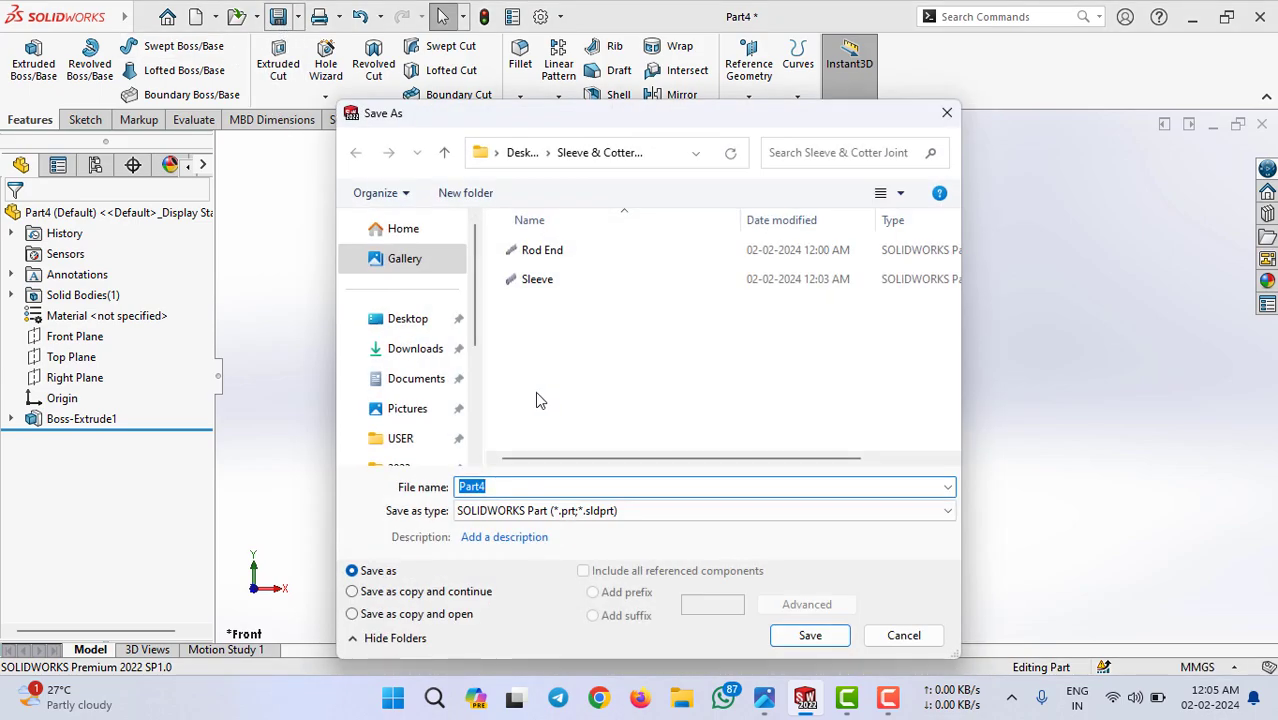
pyautogui.write('Cotter')
pyautogui.press('Return')
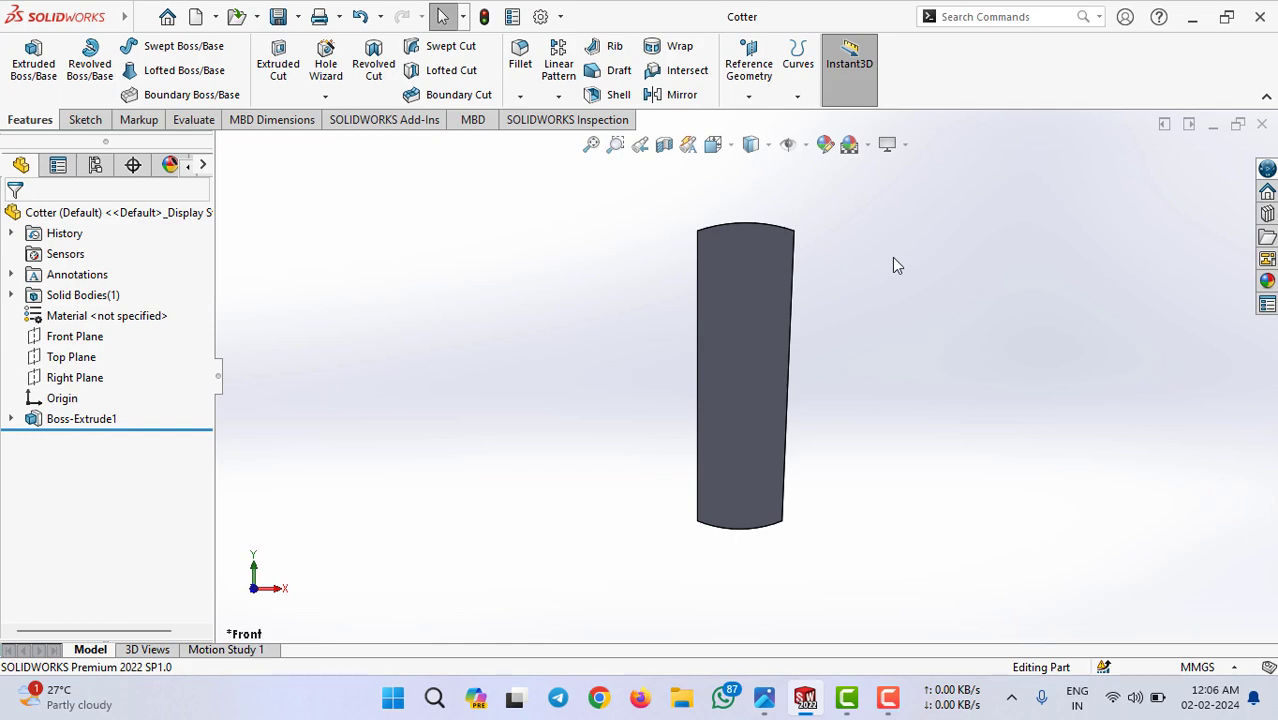
# Step: Switch to the open Sleeve part window
pyautogui.moveTo(893, 258)
pyautogui.mouseDown(button='middle')
pyautogui.moveTo(853, 286)
pyautogui.moveTo(862, 305)
pyautogui.moveTo(950, 277)
pyautogui.moveTo(930, 313)
pyautogui.mouseUp(button='middle')
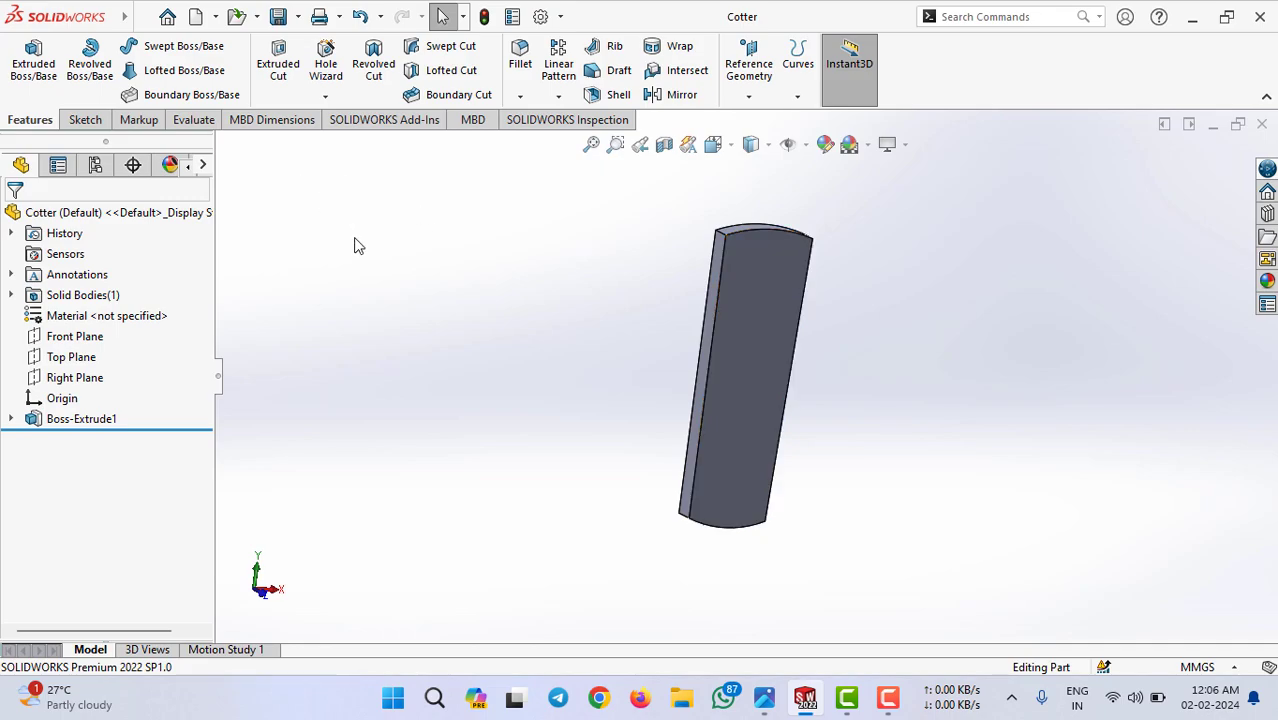
pyautogui.moveTo(805, 698)
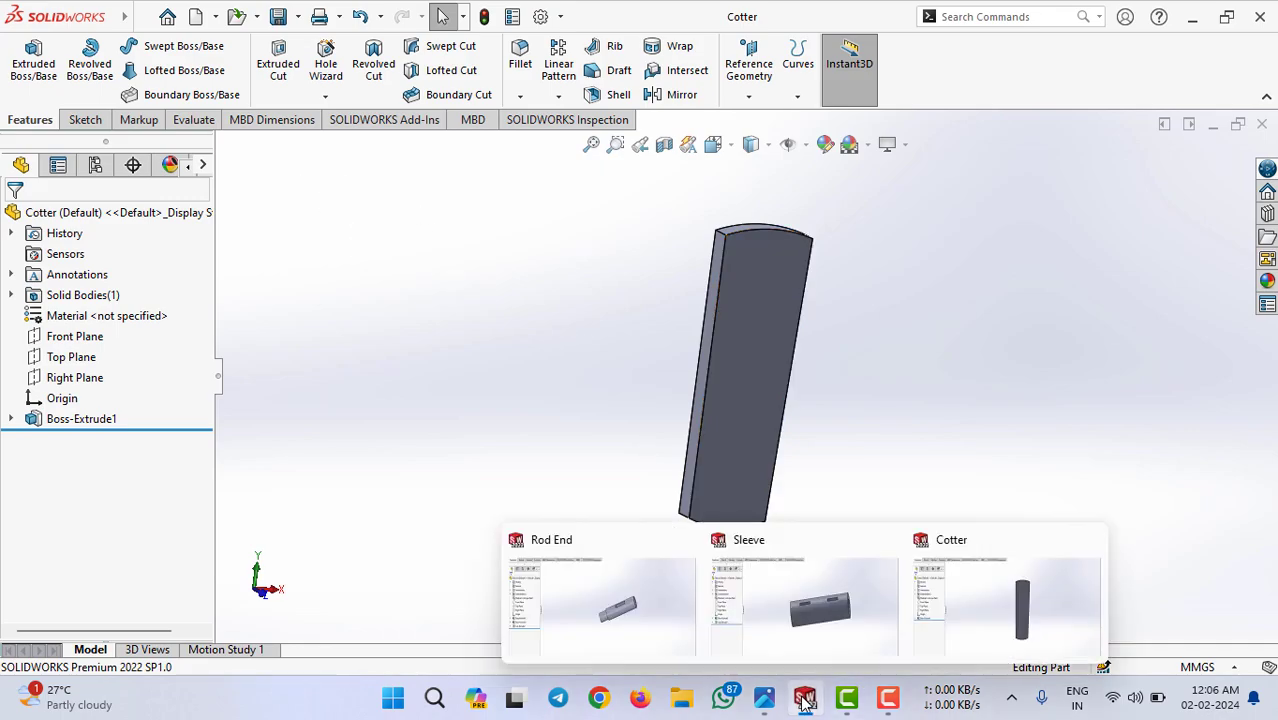
pyautogui.click(588, 588)
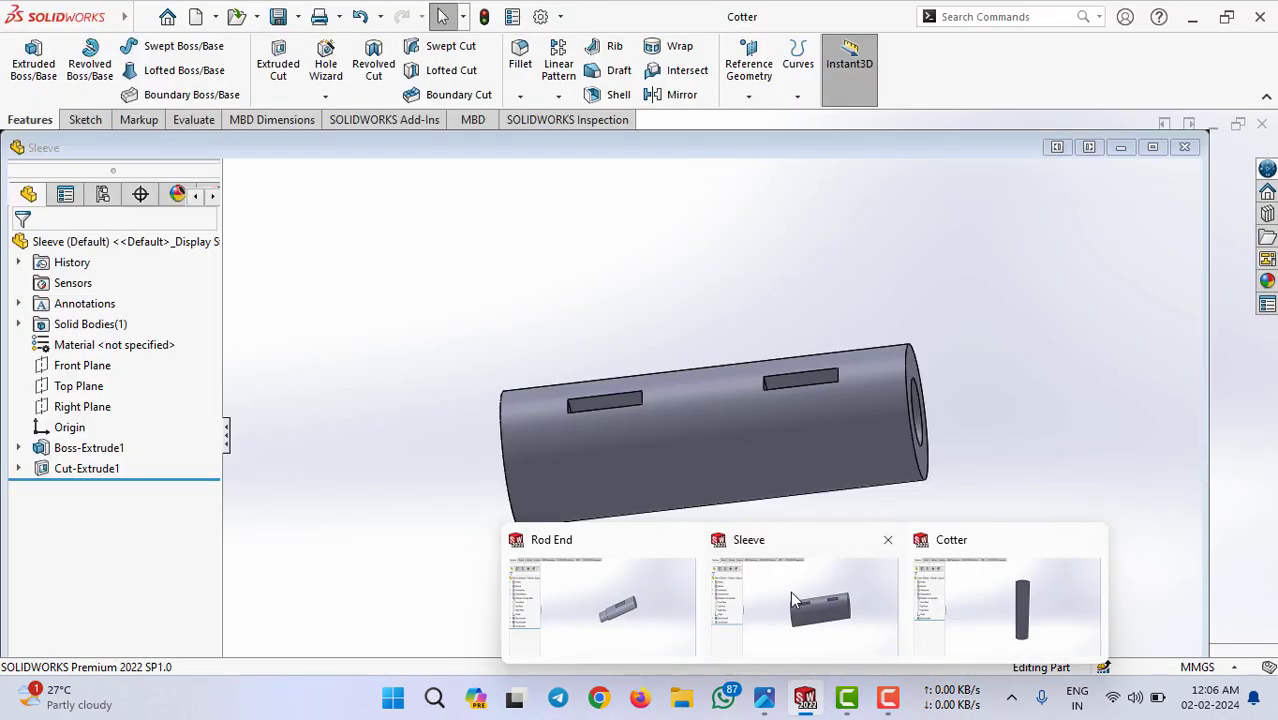
pyautogui.click(791, 595)
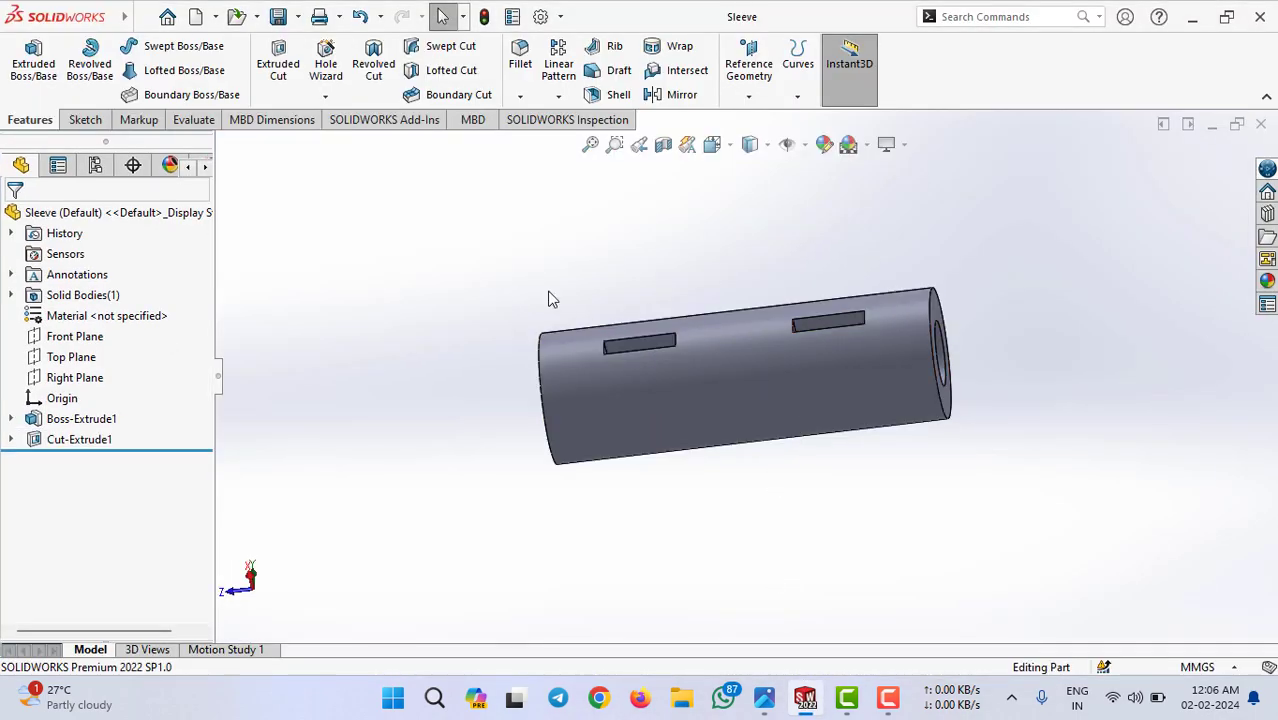
# Step: Create a new assembly and place the first Rod End component
pyautogui.click(198, 18)
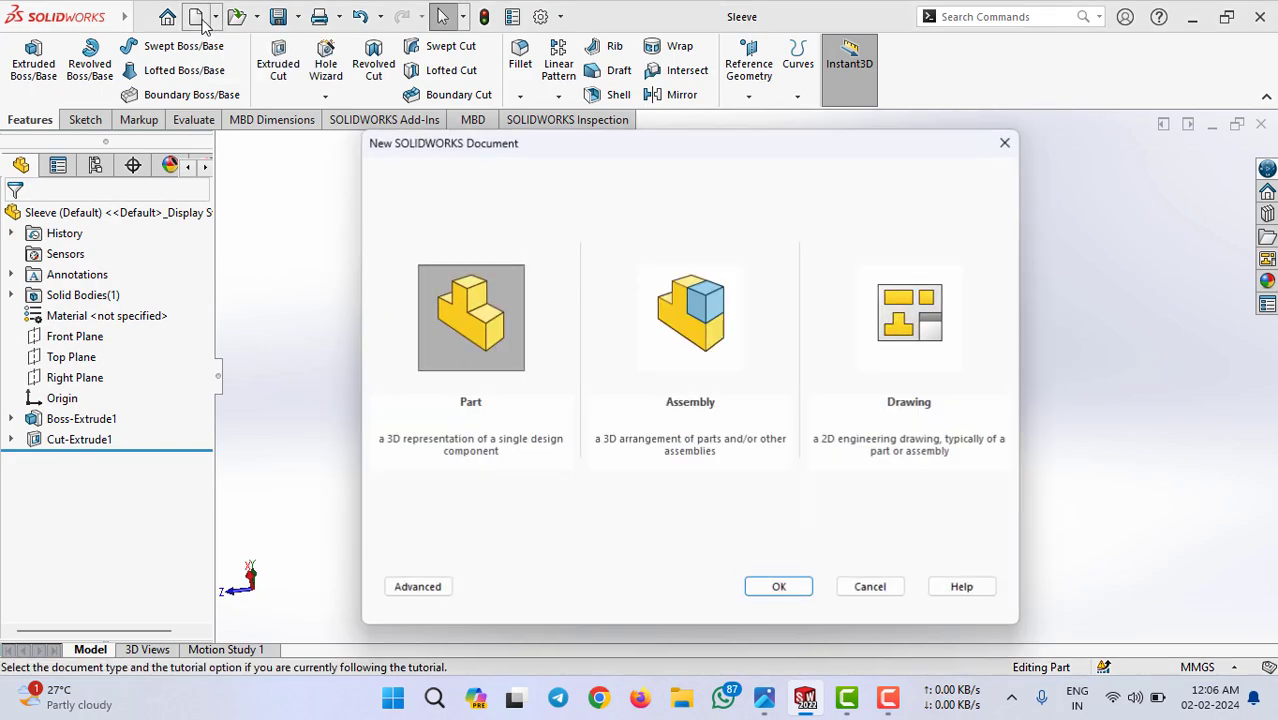
pyautogui.click(703, 352)
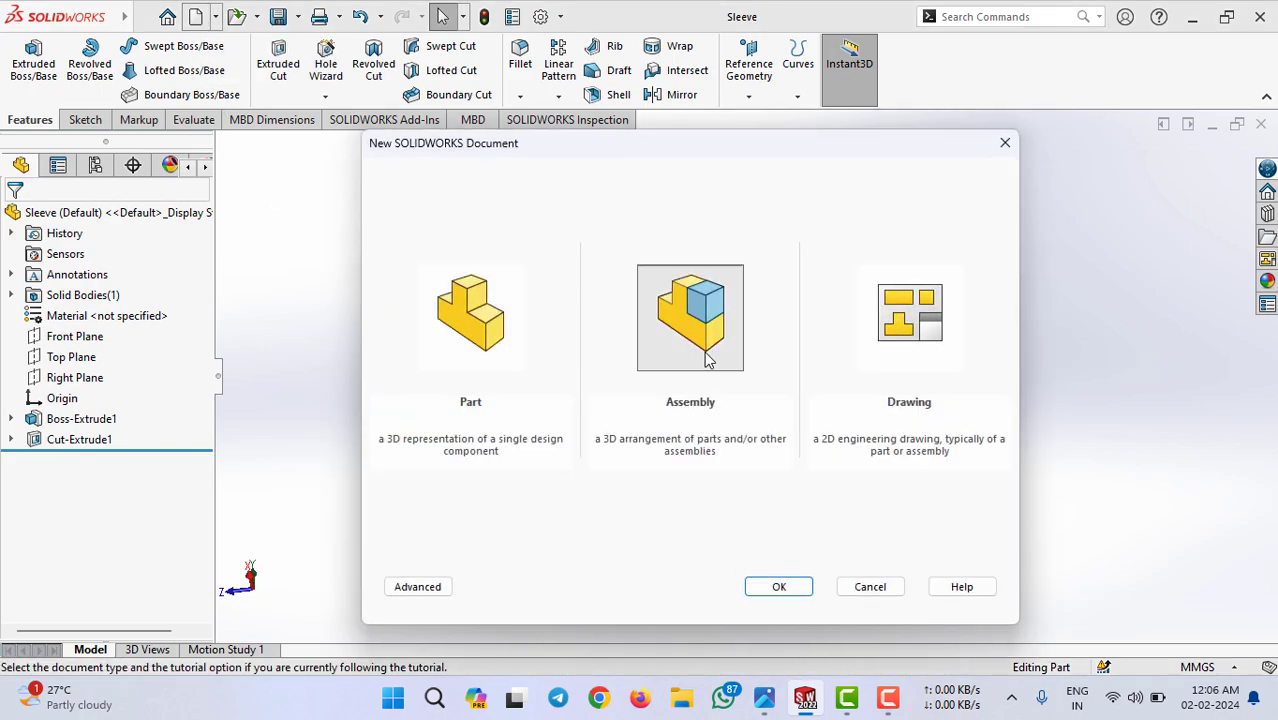
pyautogui.click(795, 594)
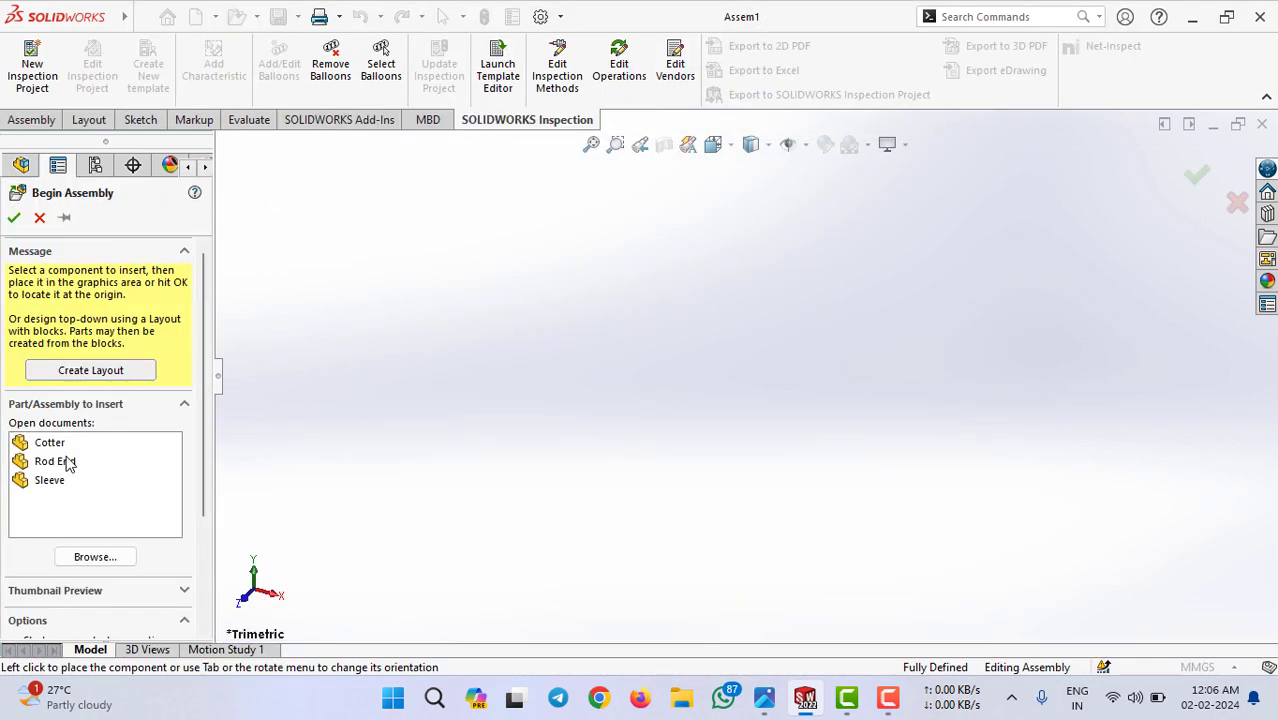
pyautogui.click(54, 466)
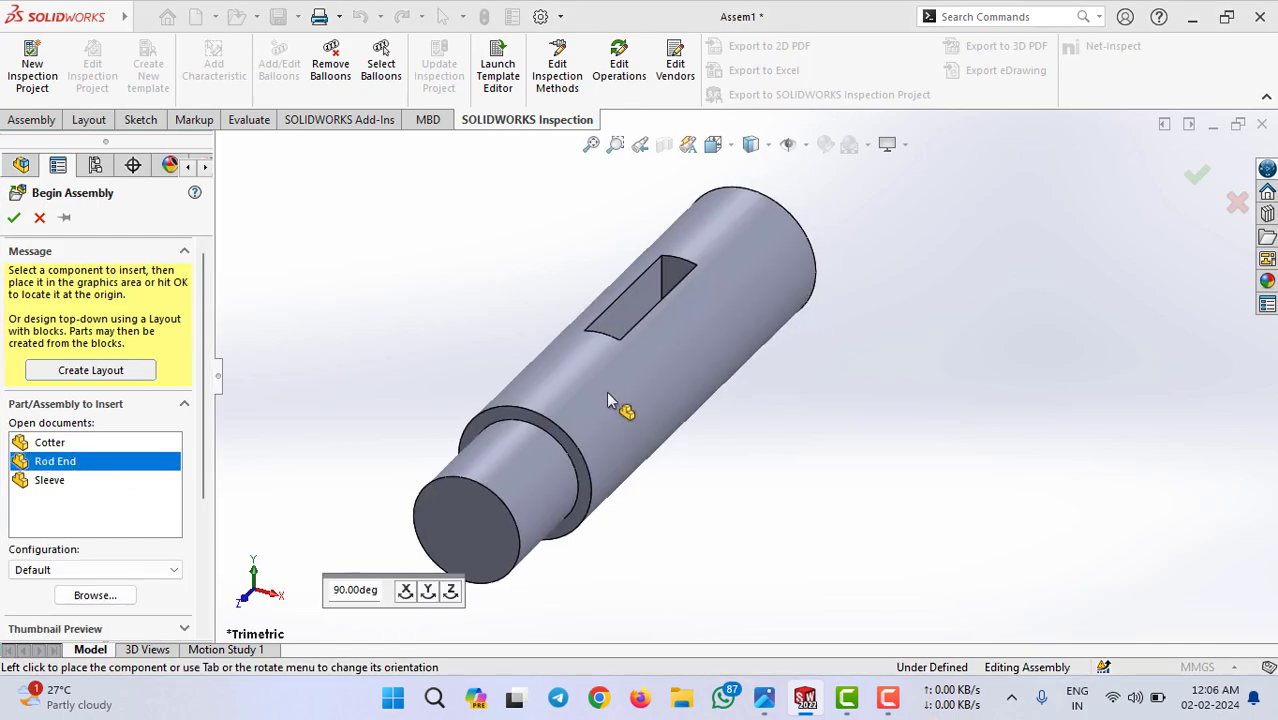
pyautogui.click(600, 442)
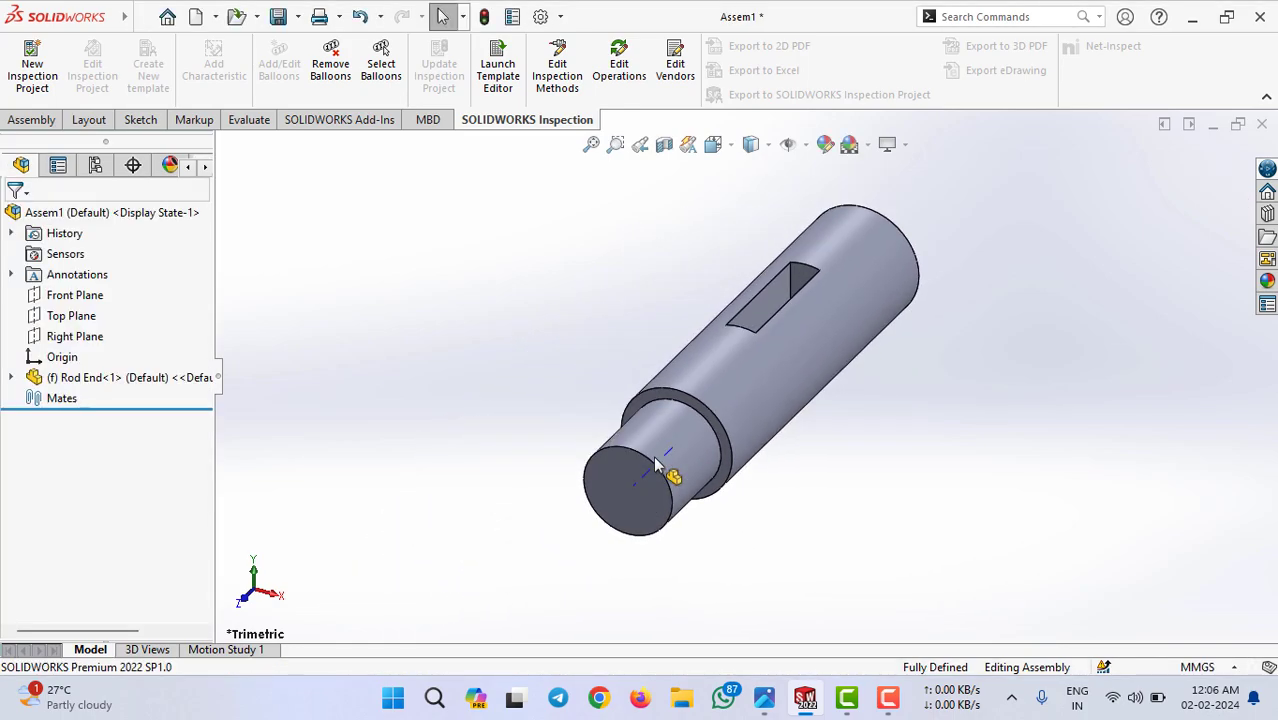
# Step: Insert a second Rod End beside the first
pyautogui.click(30, 119)
pyautogui.click(104, 68)
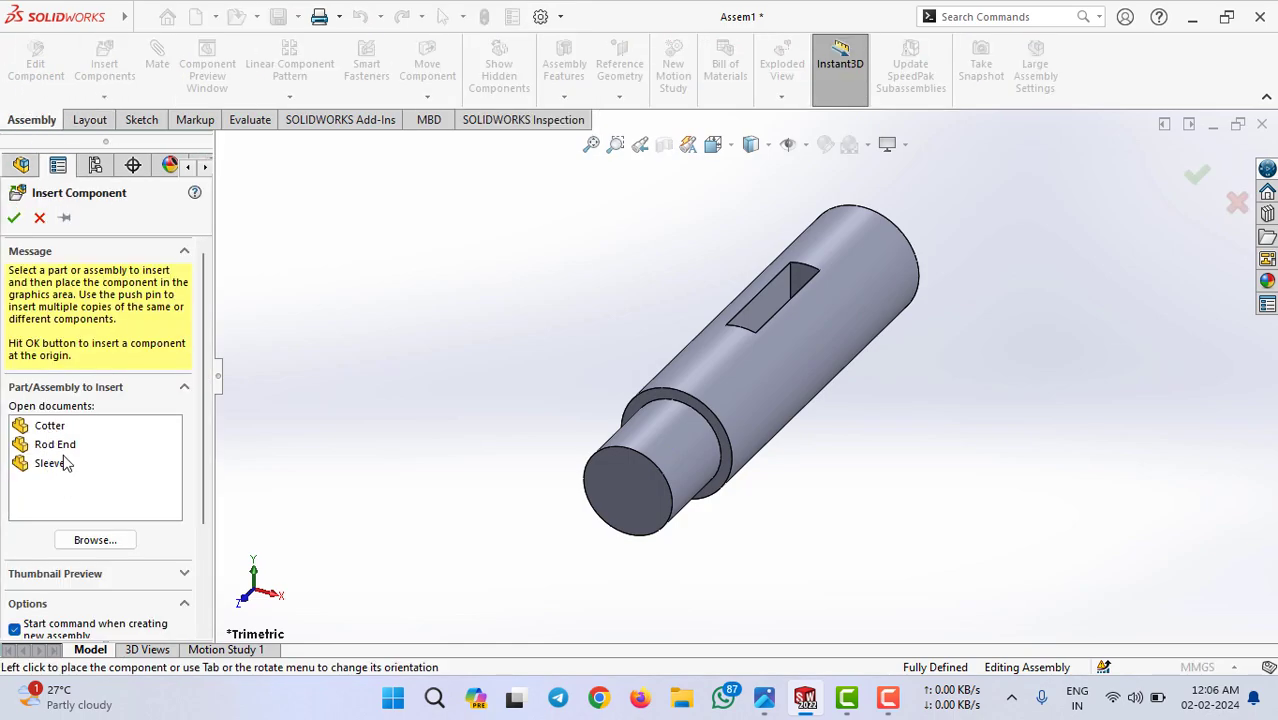
pyautogui.click(66, 445)
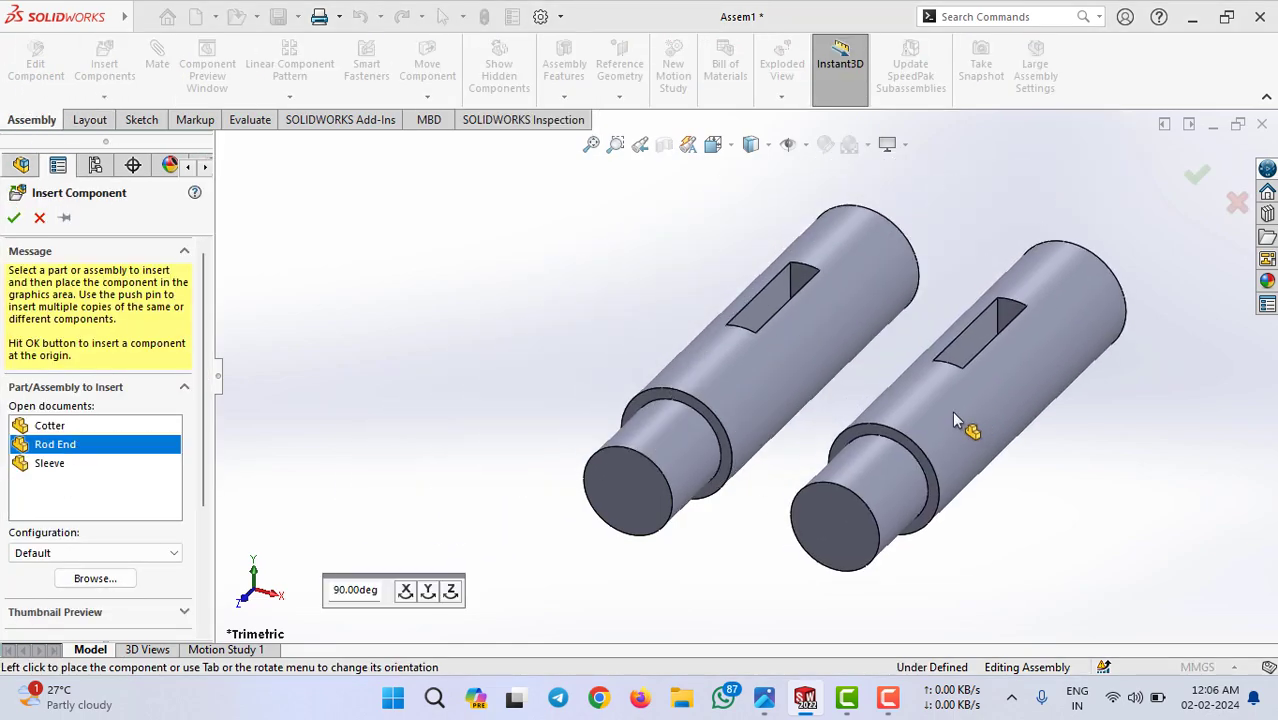
pyautogui.click(955, 421)
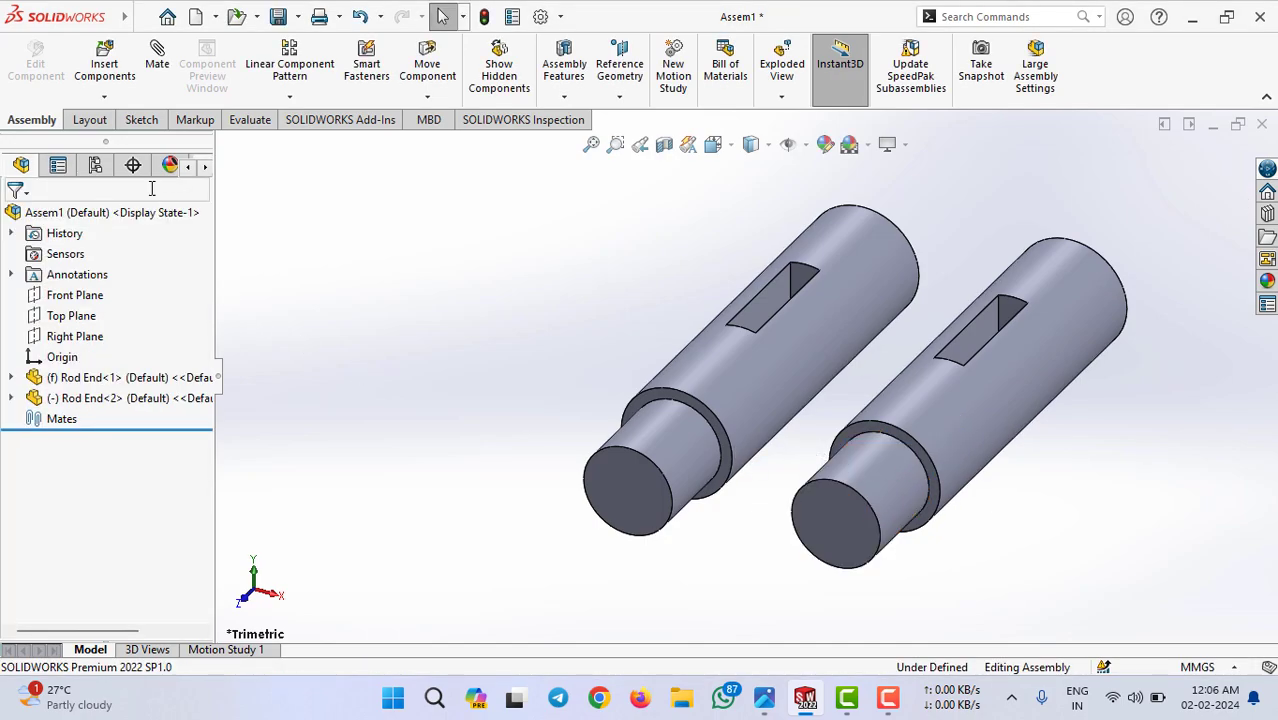
pyautogui.click(157, 63)
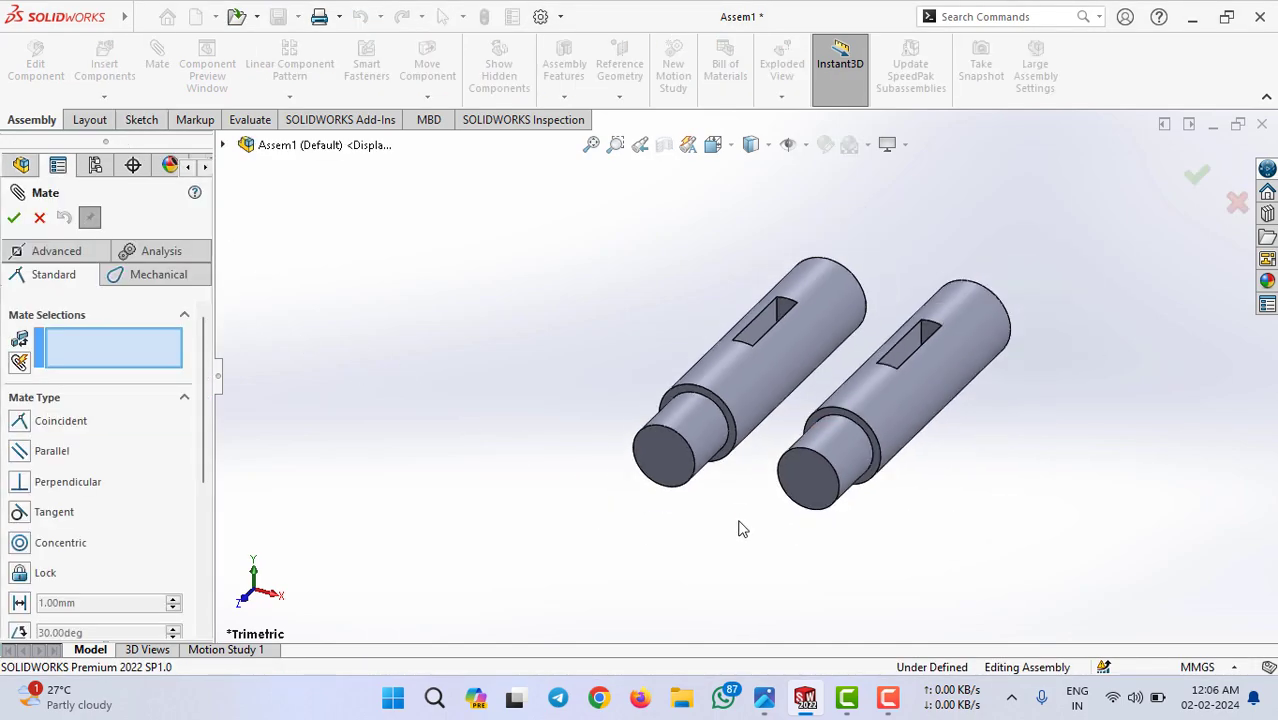
# Step: Mate the rod ends concentric and flipped, with their end faces coincident
pyautogui.click(794, 349)
pyautogui.click(878, 408)
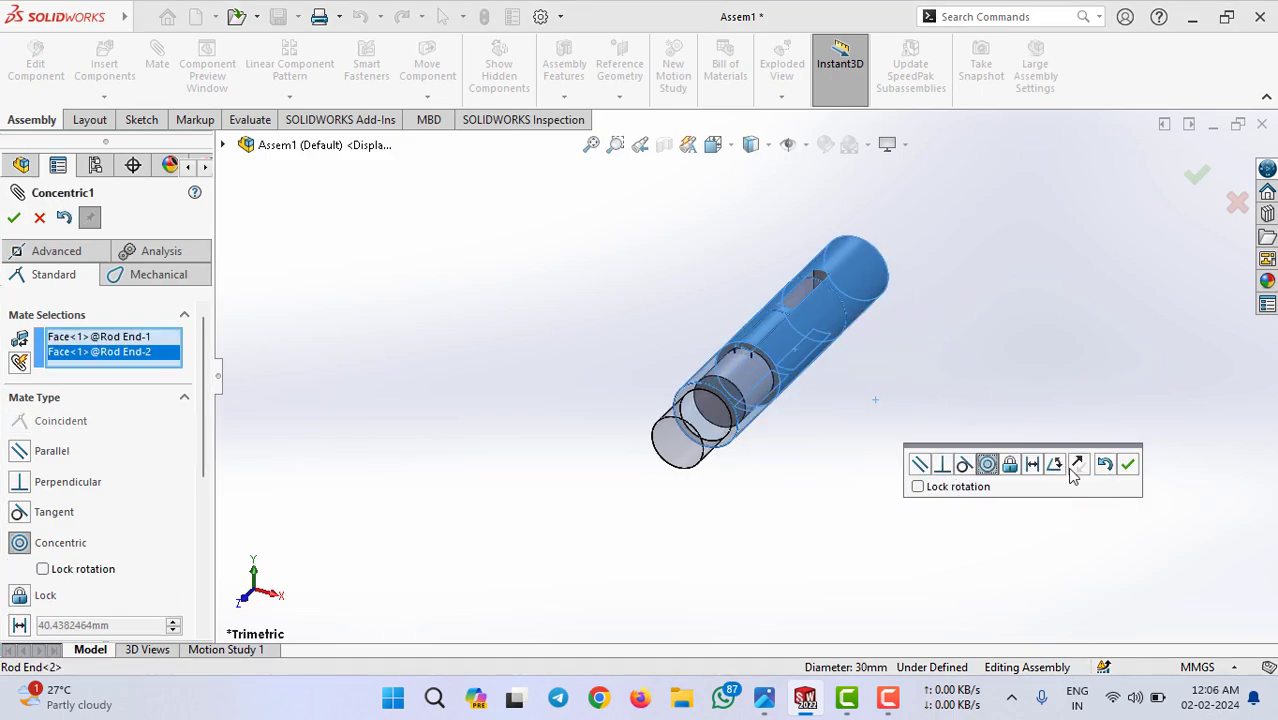
pyautogui.click(1074, 466)
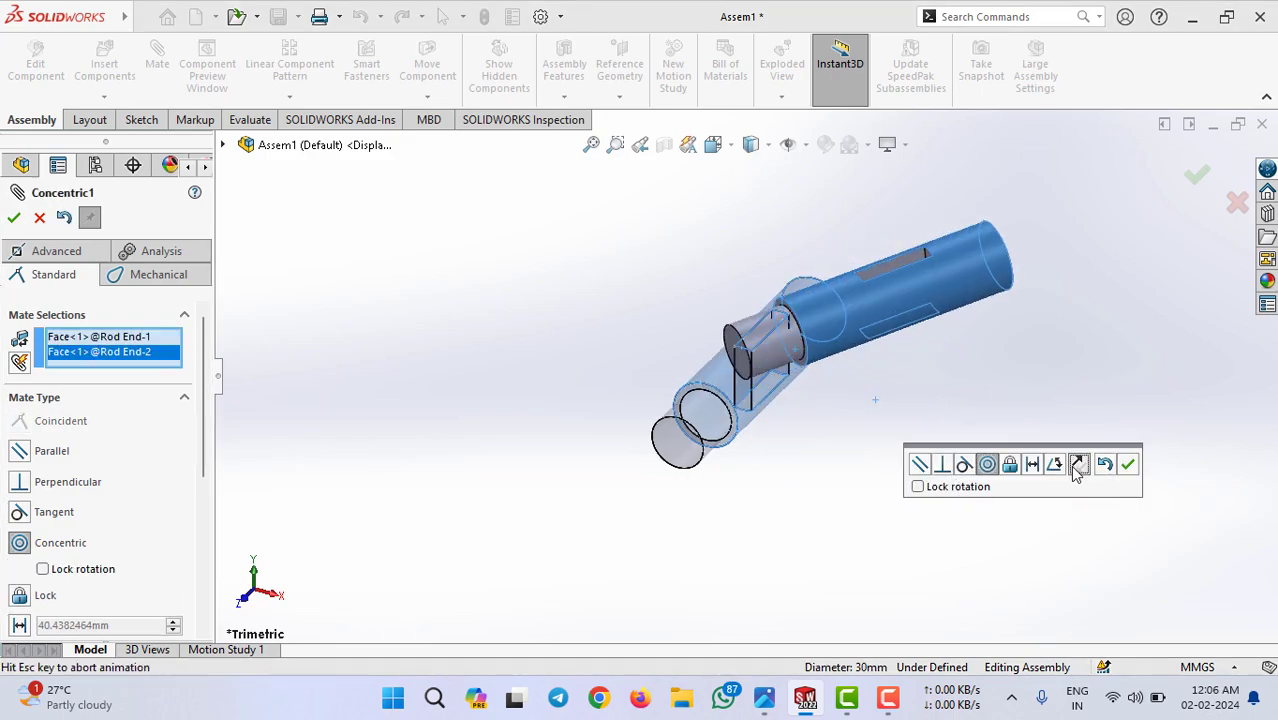
pyautogui.click(1129, 465)
pyautogui.click(857, 268)
pyautogui.moveTo(857, 268); pyautogui.dragTo(838, 472, button='middle')
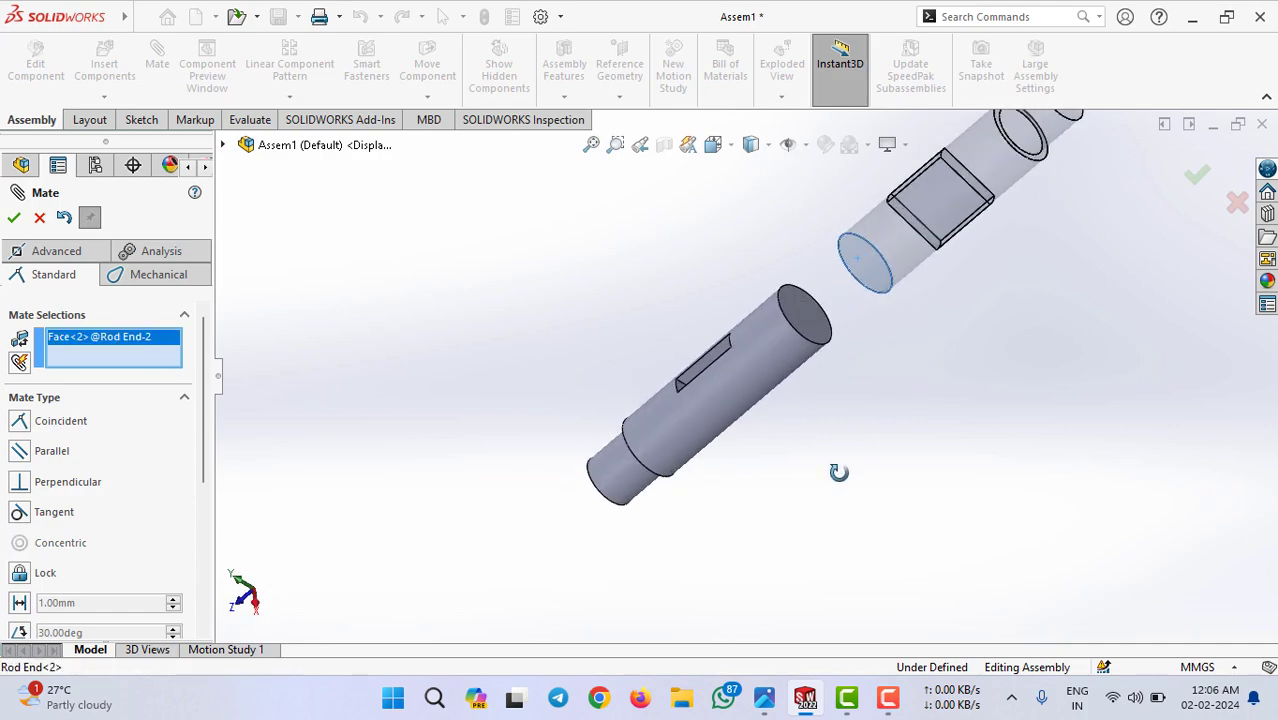
pyautogui.click(808, 326)
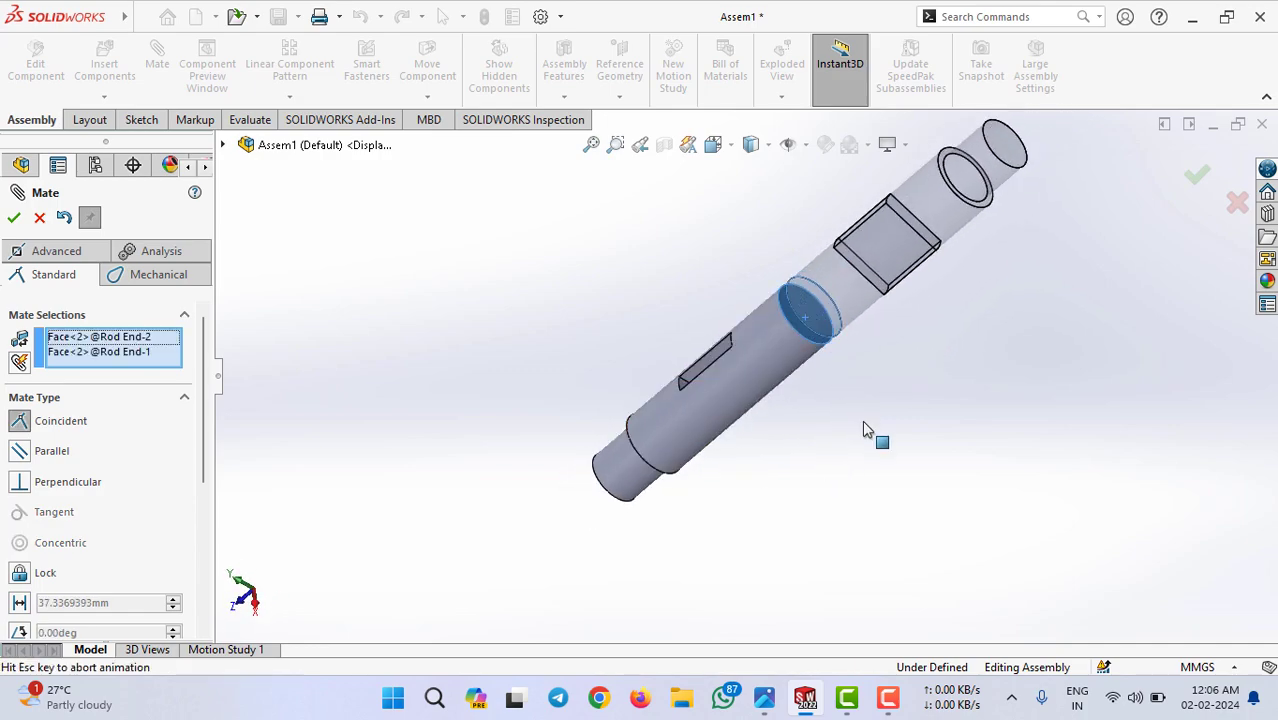
pyautogui.click(1090, 461)
# Step: Align the two rod slots with a coincident mate between slot faces
pyautogui.moveTo(853, 414); pyautogui.dragTo(918, 456, button='middle')
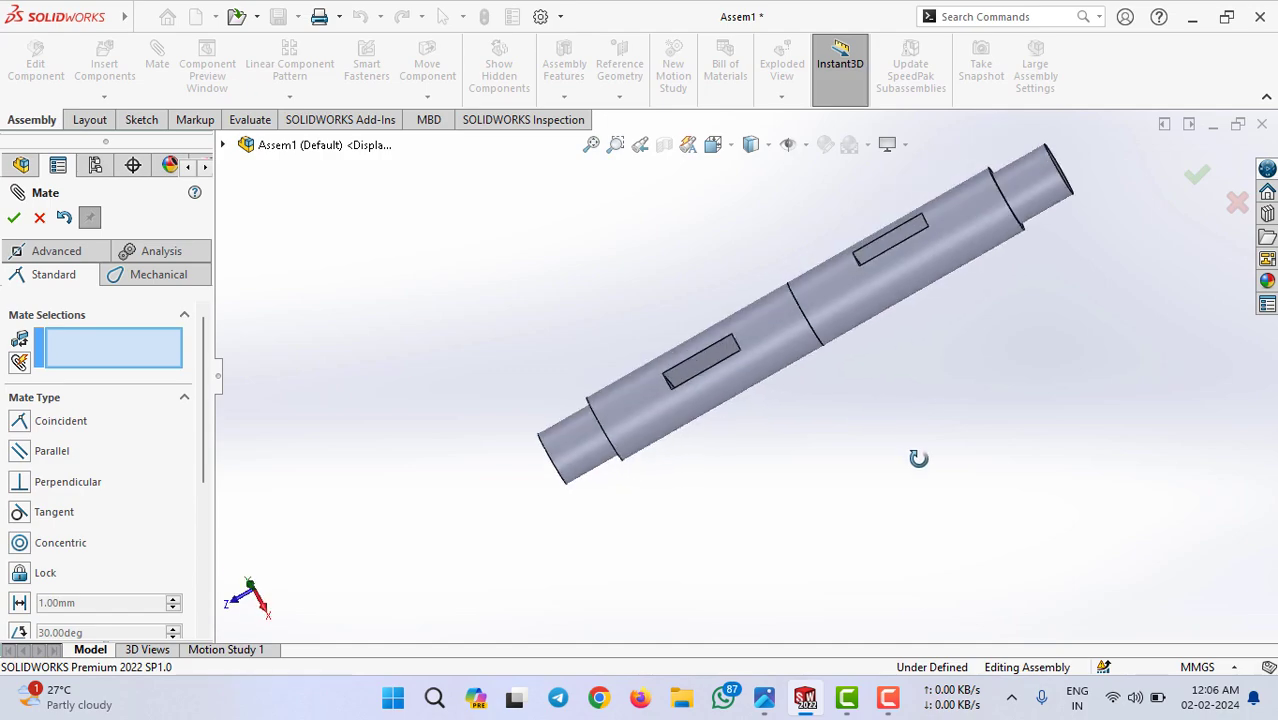
pyautogui.scroll(-3, 595, 372)
pyautogui.click(750, 368)
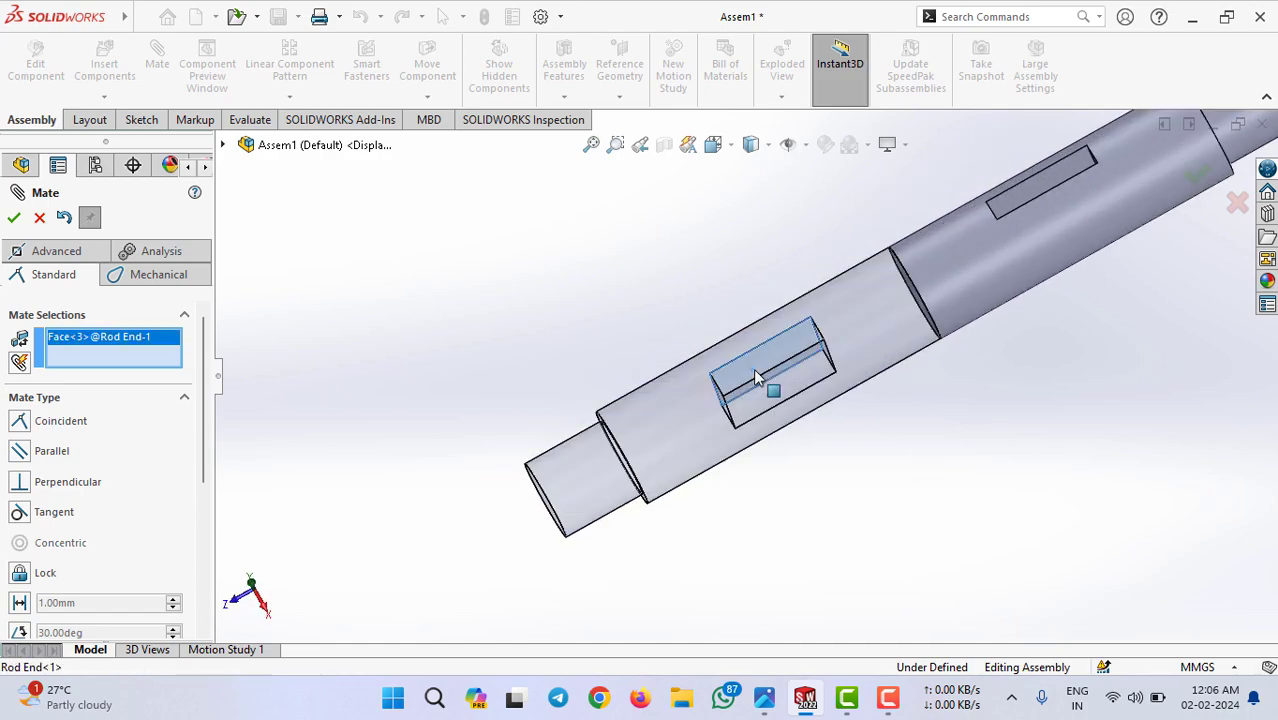
pyautogui.click(1030, 195)
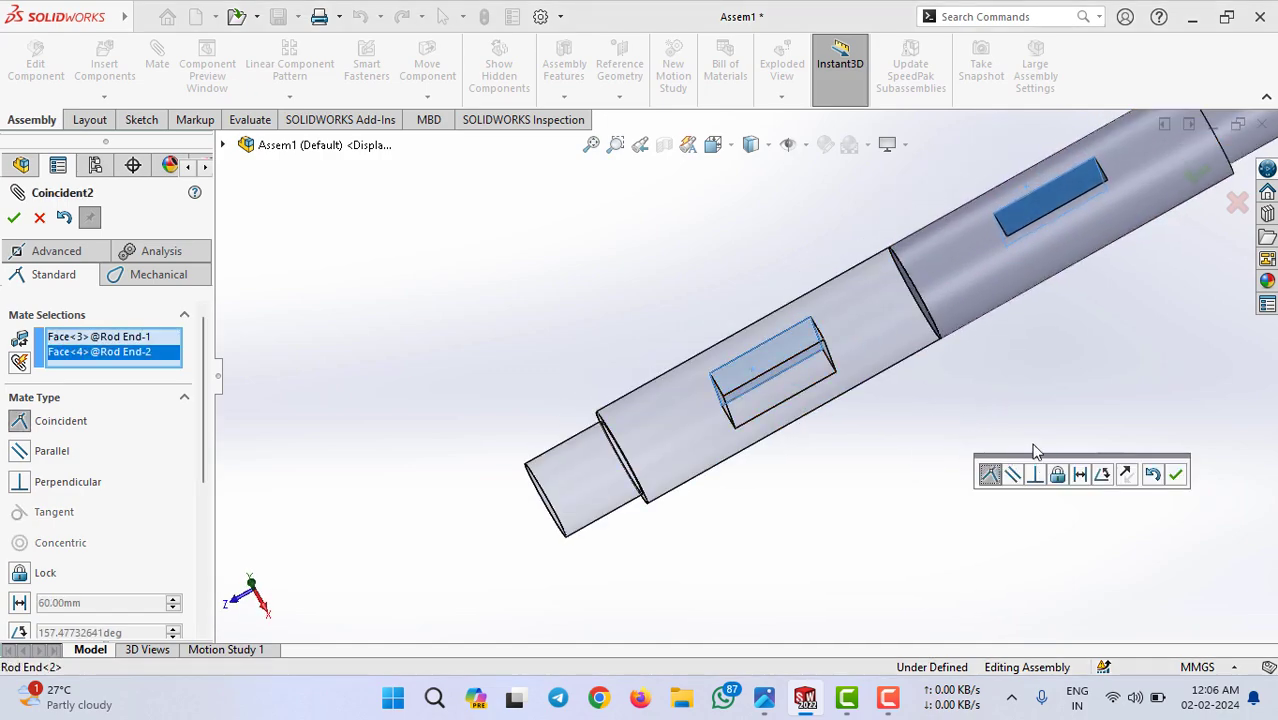
pyautogui.click(1175, 475)
pyautogui.scroll(3, 944, 420)
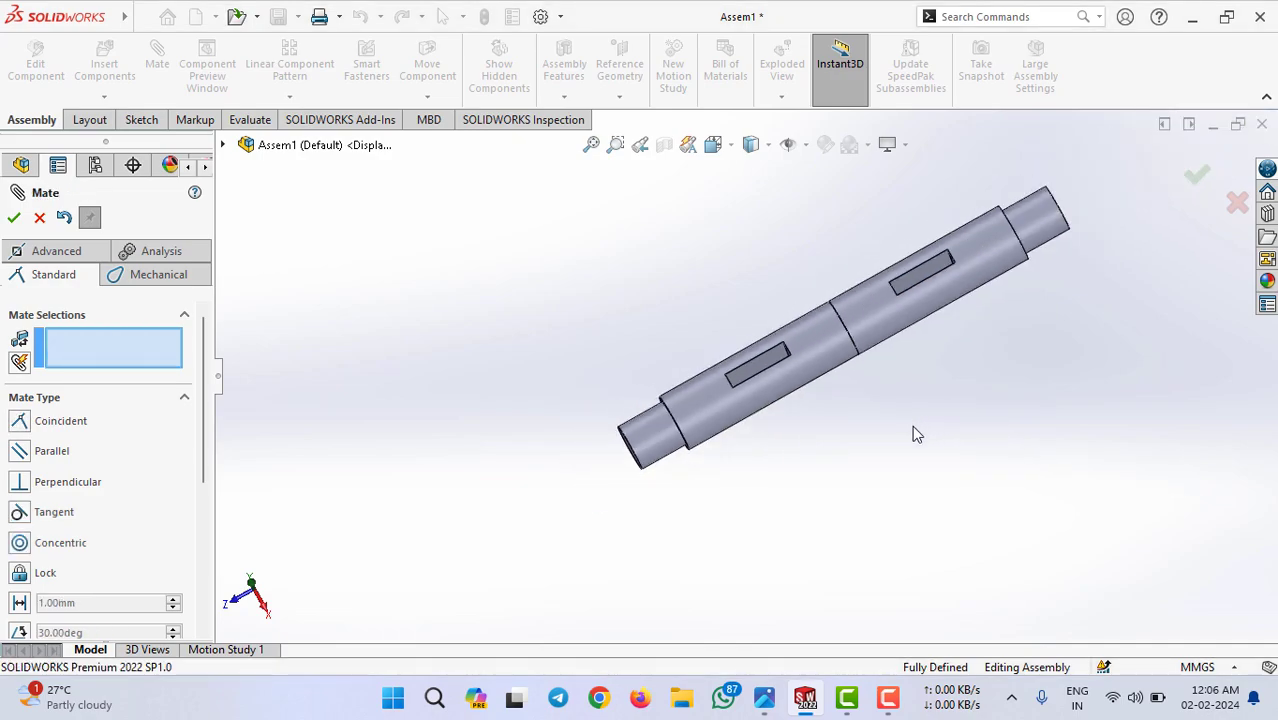
pyautogui.moveTo(850, 420); pyautogui.dragTo(841, 369, button='middle')
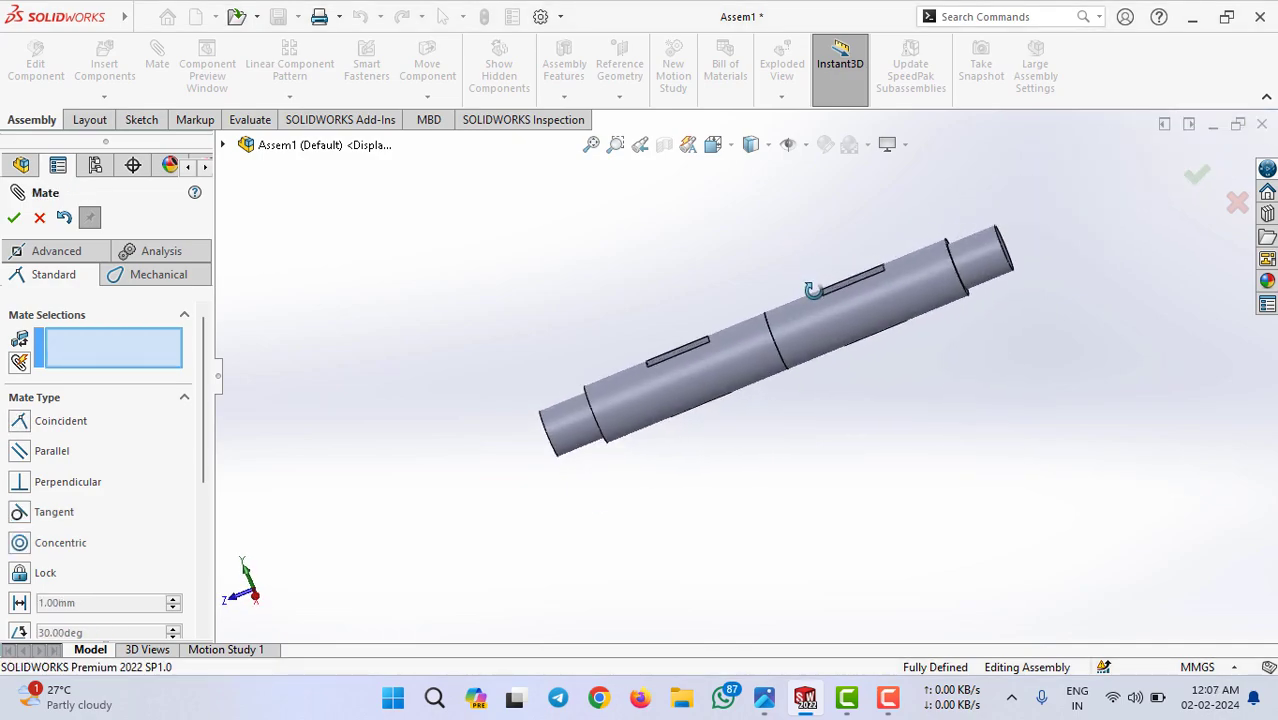
# Step: Insert the Sleeve part beside the joined rods
pyautogui.click(1196, 177)
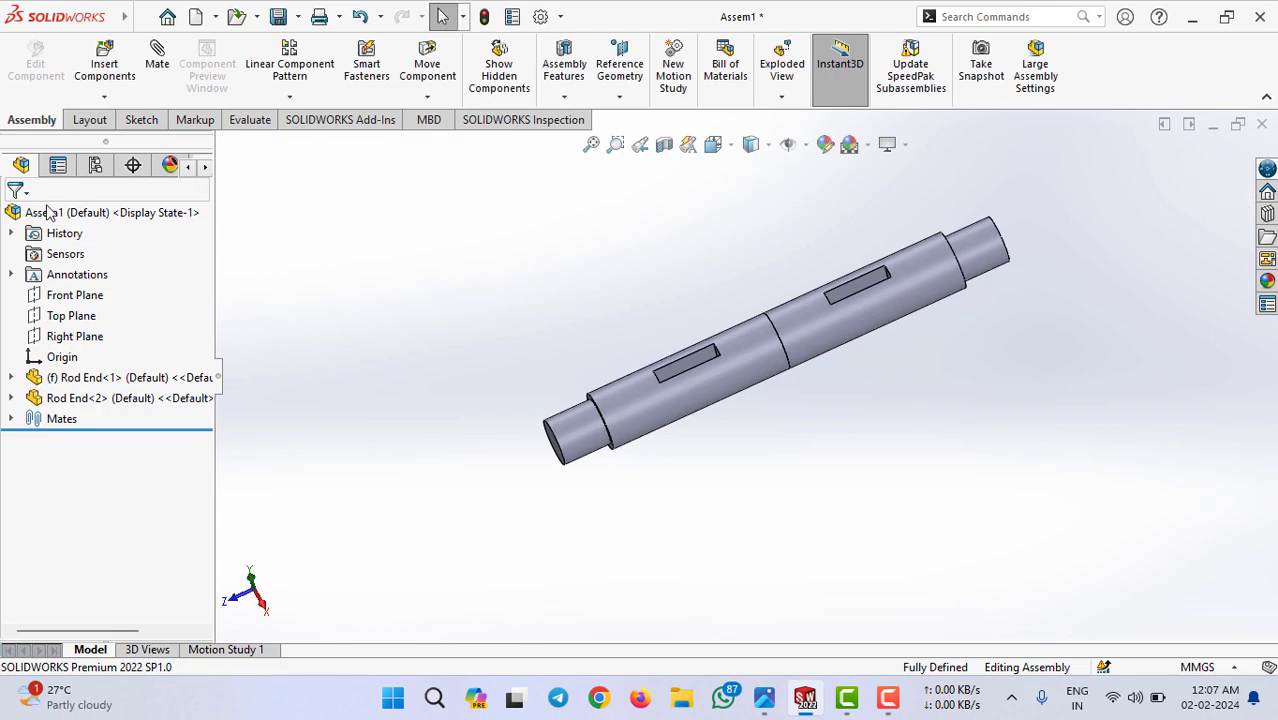
pyautogui.click(104, 70)
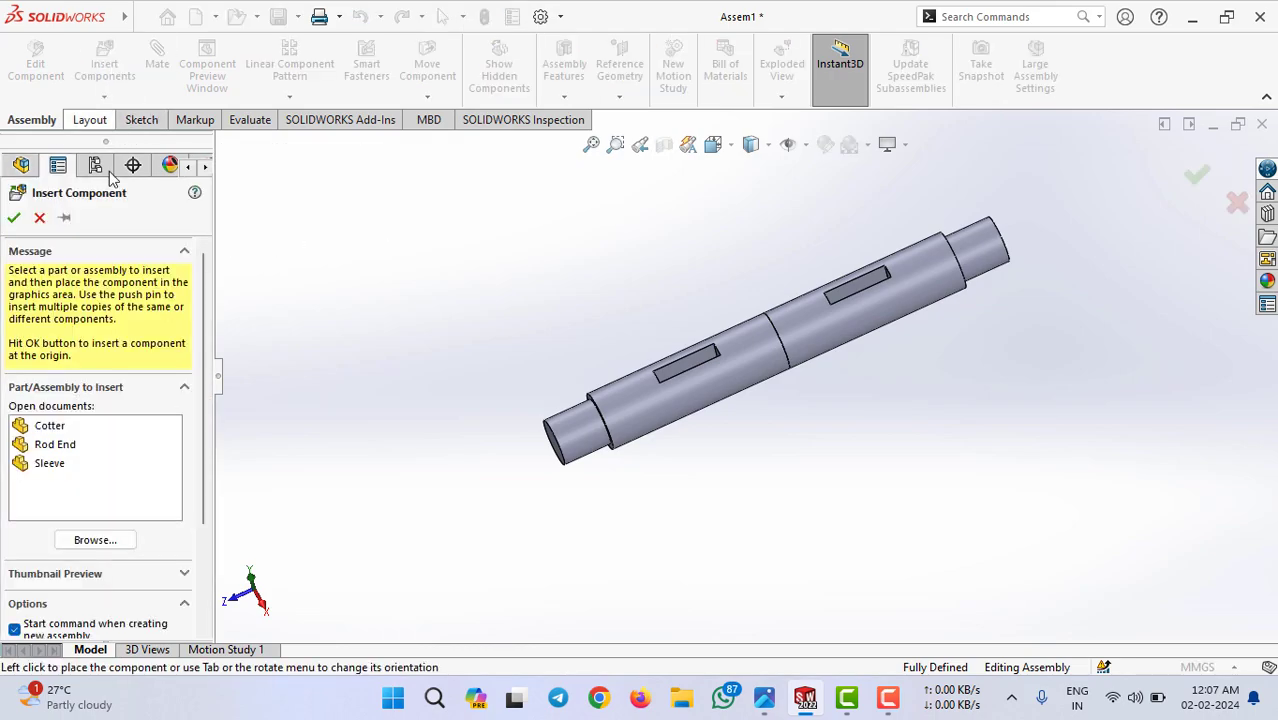
pyautogui.click(50, 463)
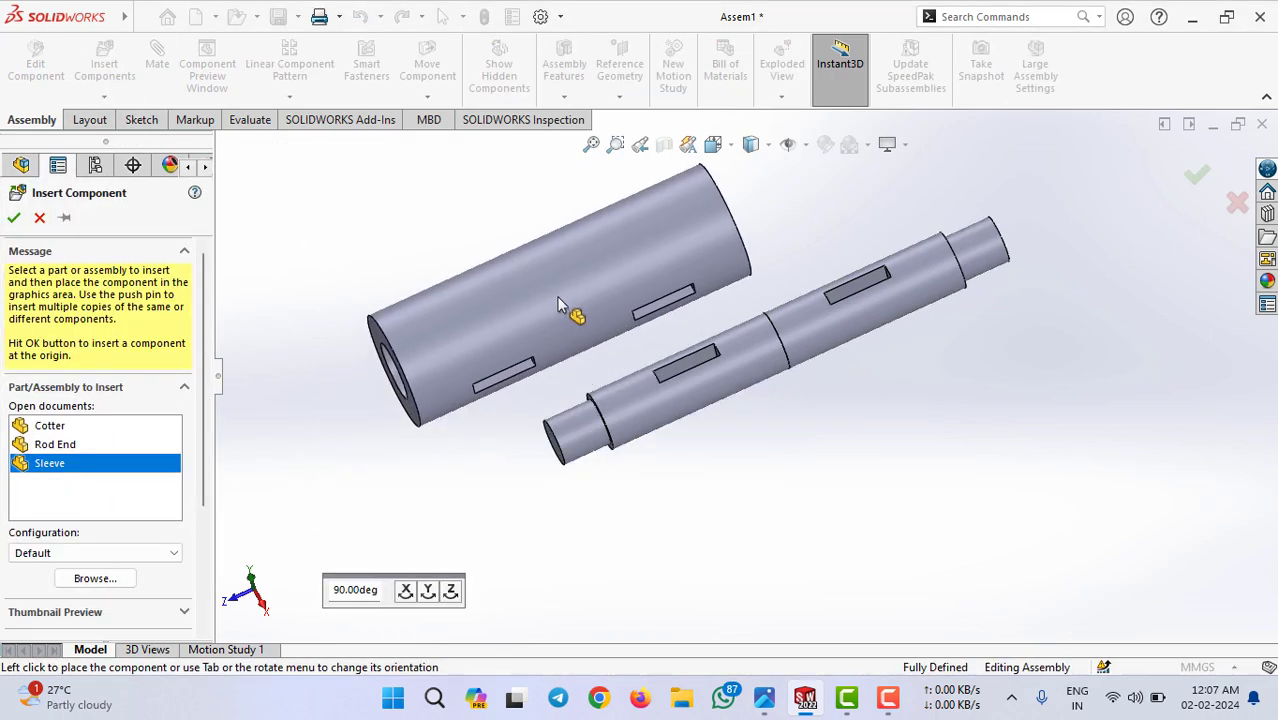
pyautogui.click(558, 302)
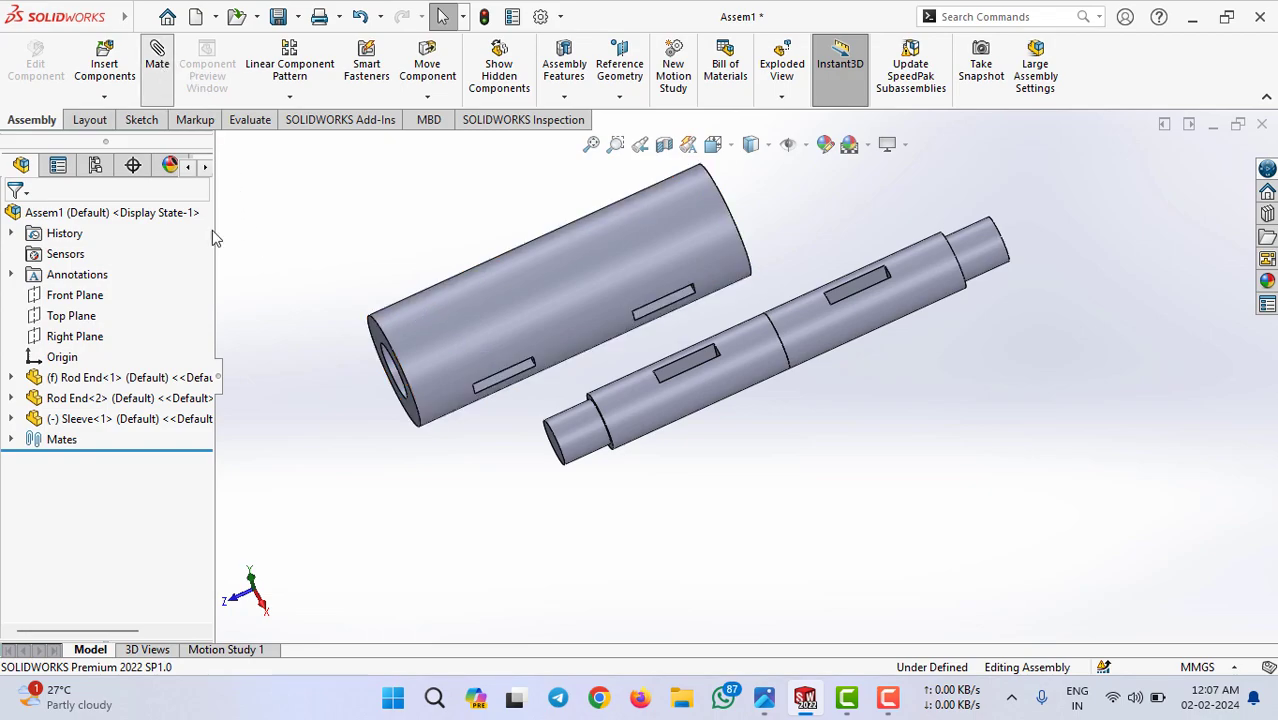
# Step: Mate the Sleeve bore concentric with the rod
pyautogui.click(520, 300)
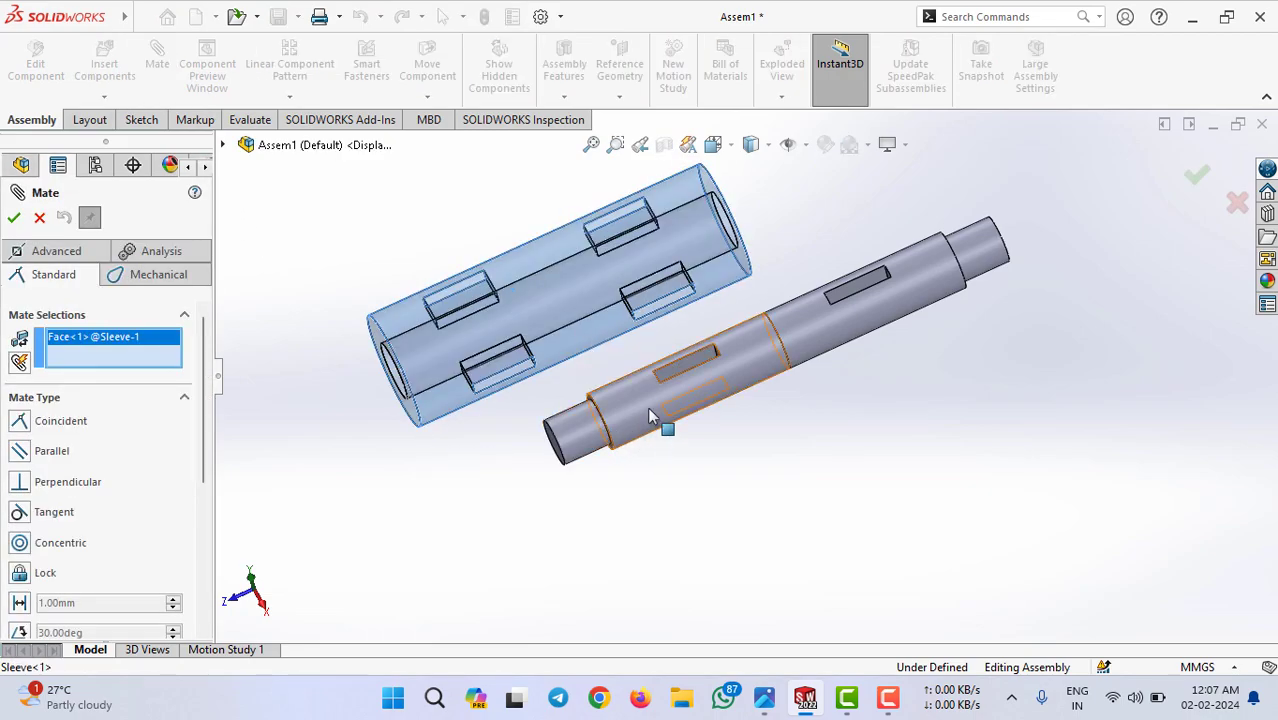
pyautogui.click(649, 416)
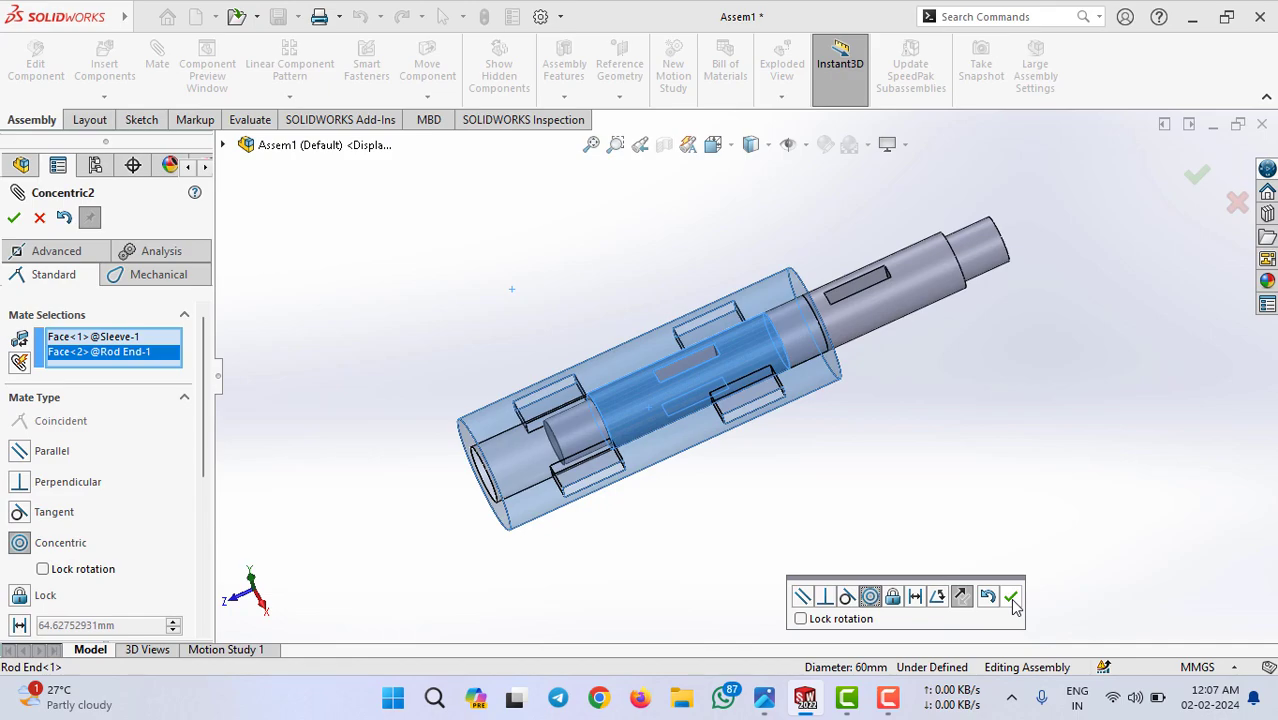
pyautogui.click(1011, 598)
pyautogui.press('Escape')
pyautogui.moveTo(753, 498)
pyautogui.mouseDown(button='middle')
pyautogui.moveTo(784, 354)
pyautogui.moveTo(762, 230)
pyautogui.moveTo(745, 245)
pyautogui.mouseUp(button='middle')
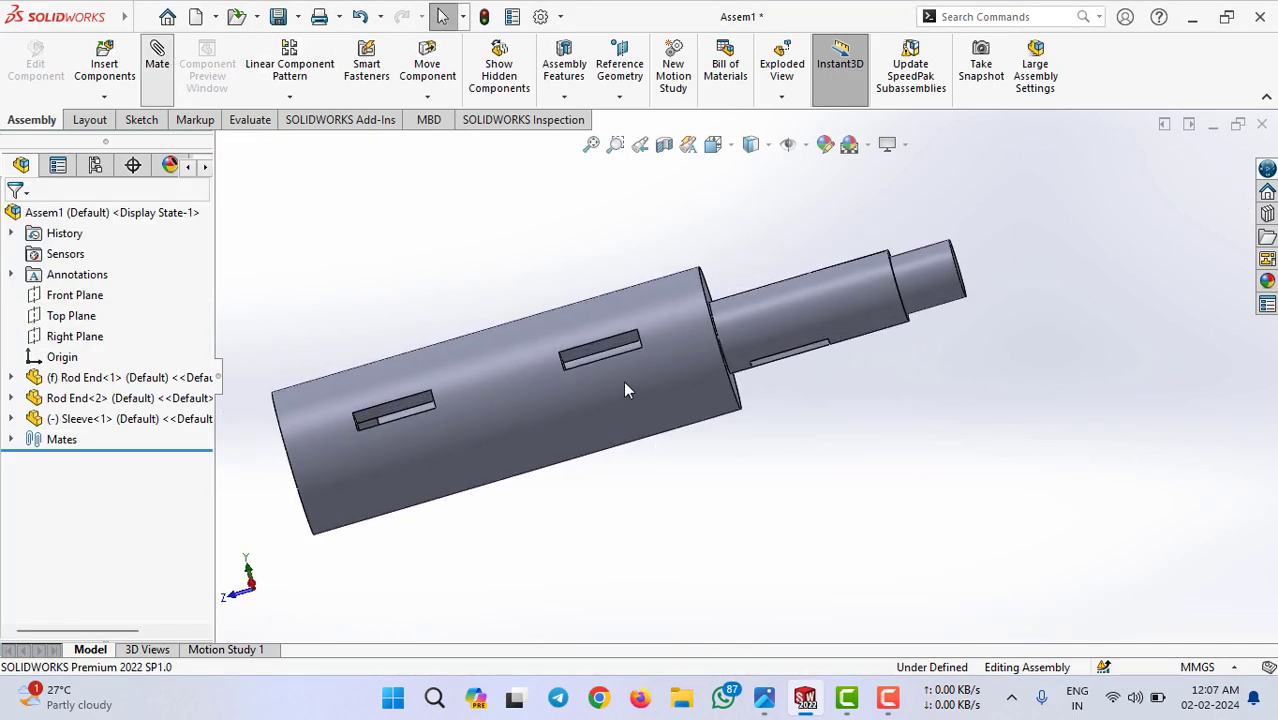
pyautogui.scroll(-5, 623, 390)
# Step: Align a Sleeve face with a rod slot face using a mate
pyautogui.click(605, 325)
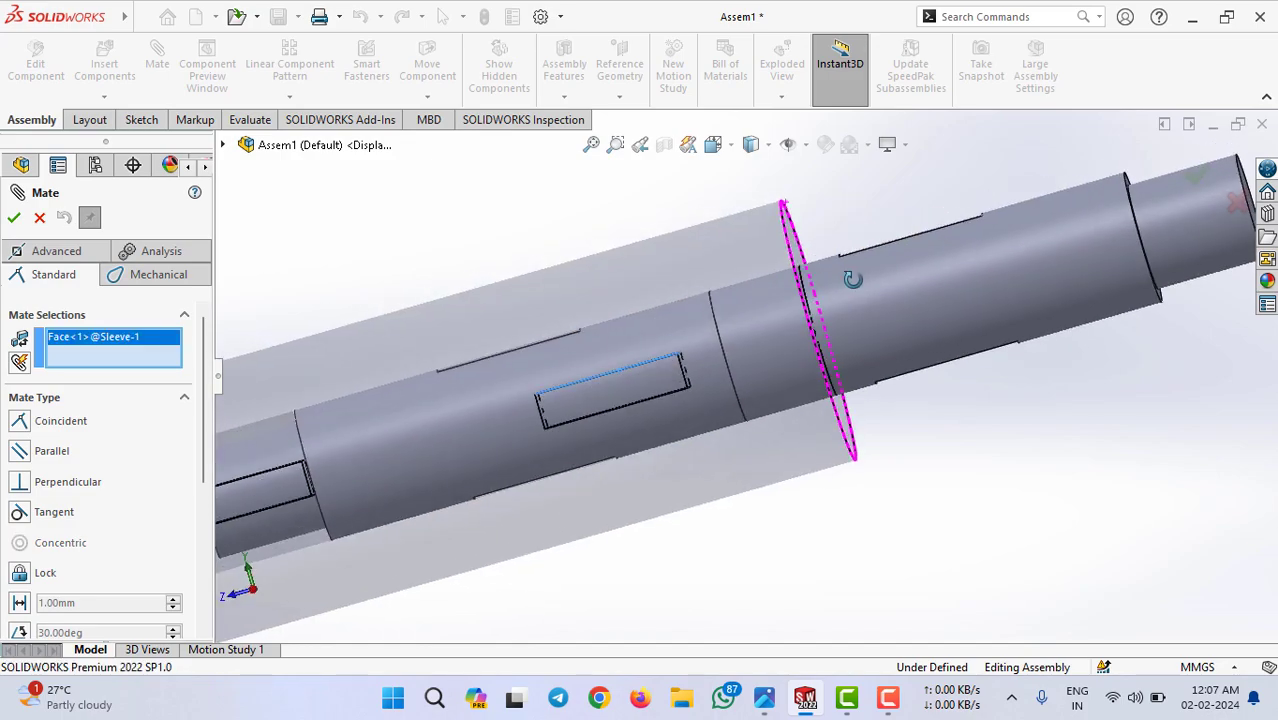
pyautogui.moveTo(852, 279); pyautogui.dragTo(855, 330, button='middle')
pyautogui.click(890, 253)
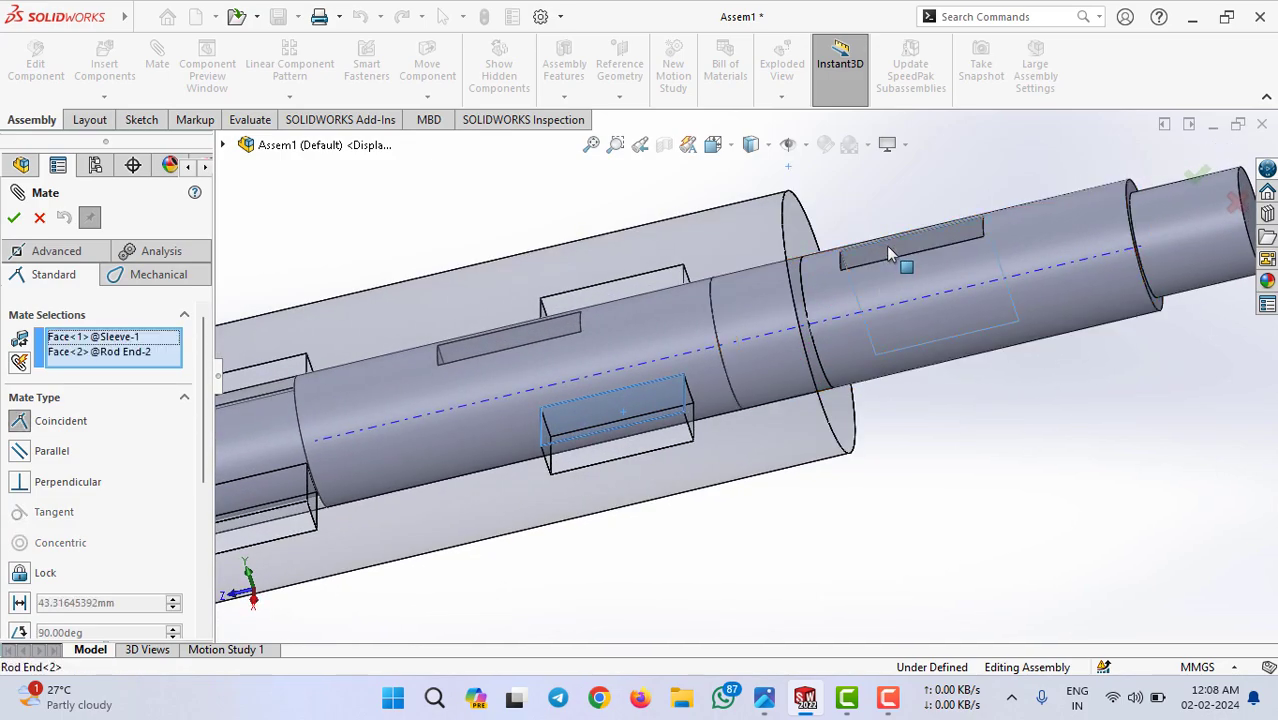
pyautogui.click(1130, 480)
pyautogui.scroll(3, 1114, 481)
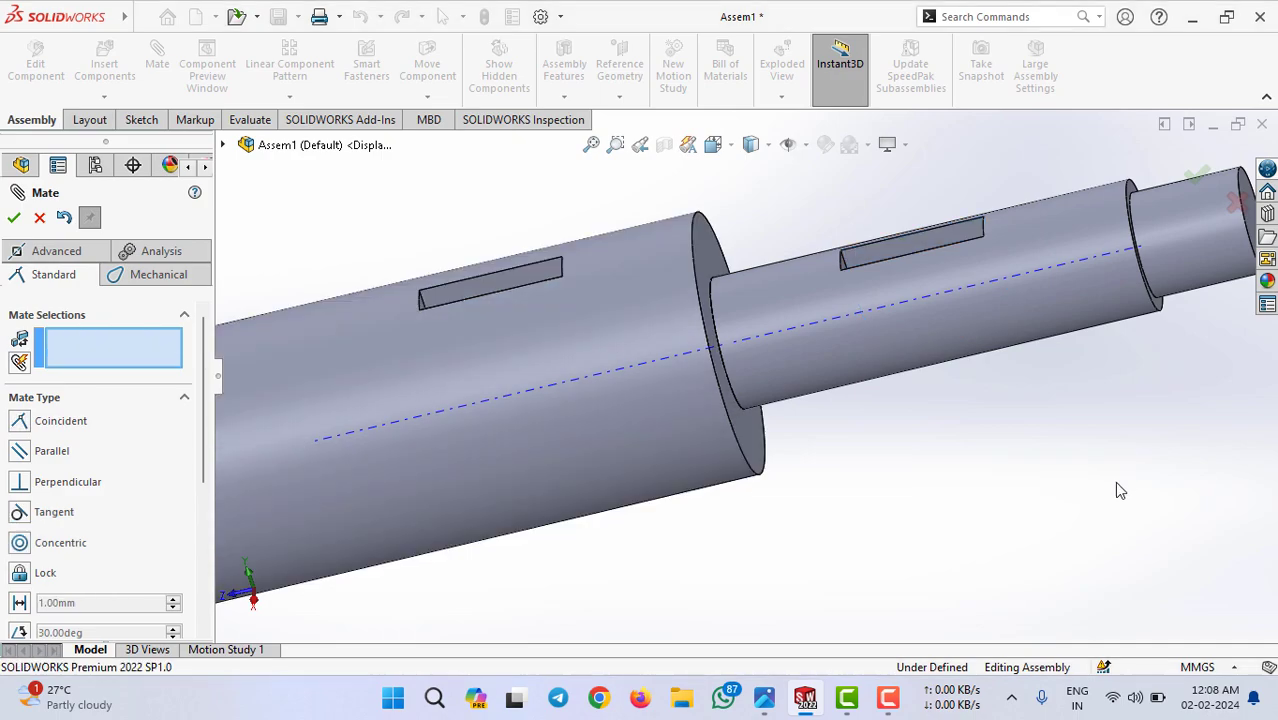
pyautogui.scroll(2, 1032, 493)
pyautogui.moveTo(1032, 493)
pyautogui.mouseDown(button='middle')
pyautogui.moveTo(969, 544)
pyautogui.moveTo(960, 533)
pyautogui.mouseUp(button='middle')
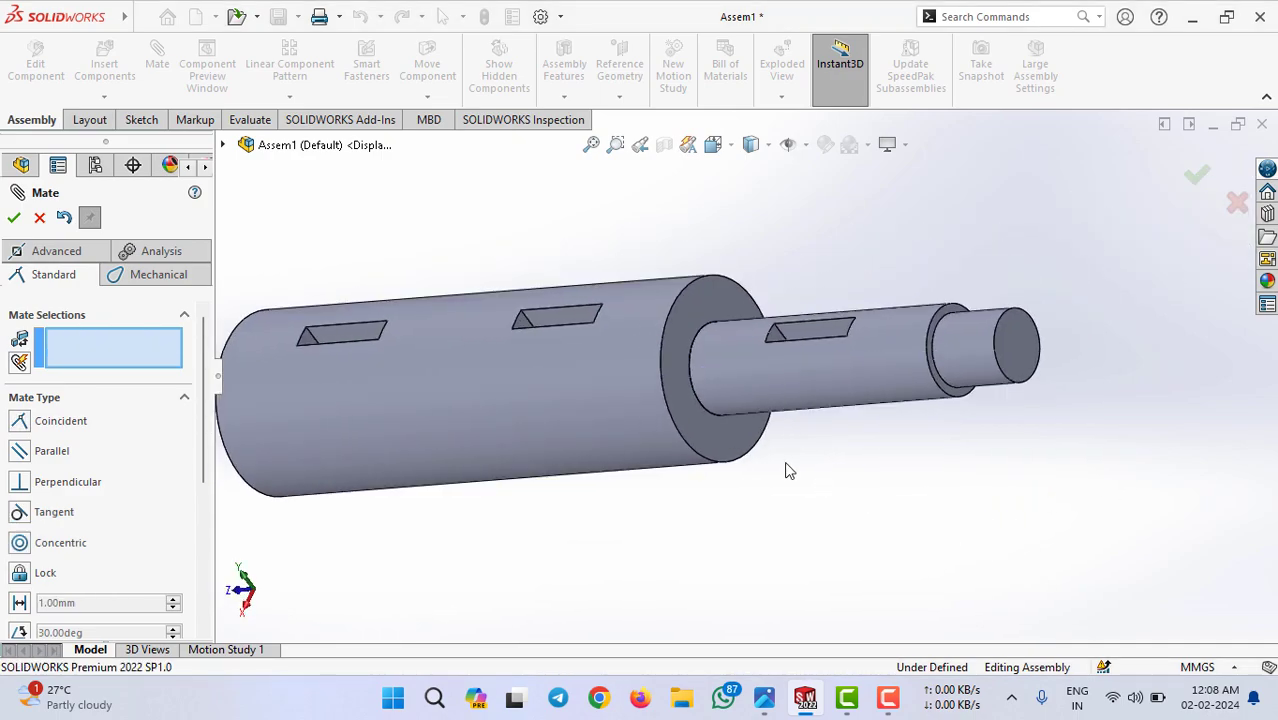
# Step: Fix the sleeve end 6 mm from Rod End-2's shoulder with a distance mate
pyautogui.click(705, 305)
pyautogui.scroll(-2, 985, 360)
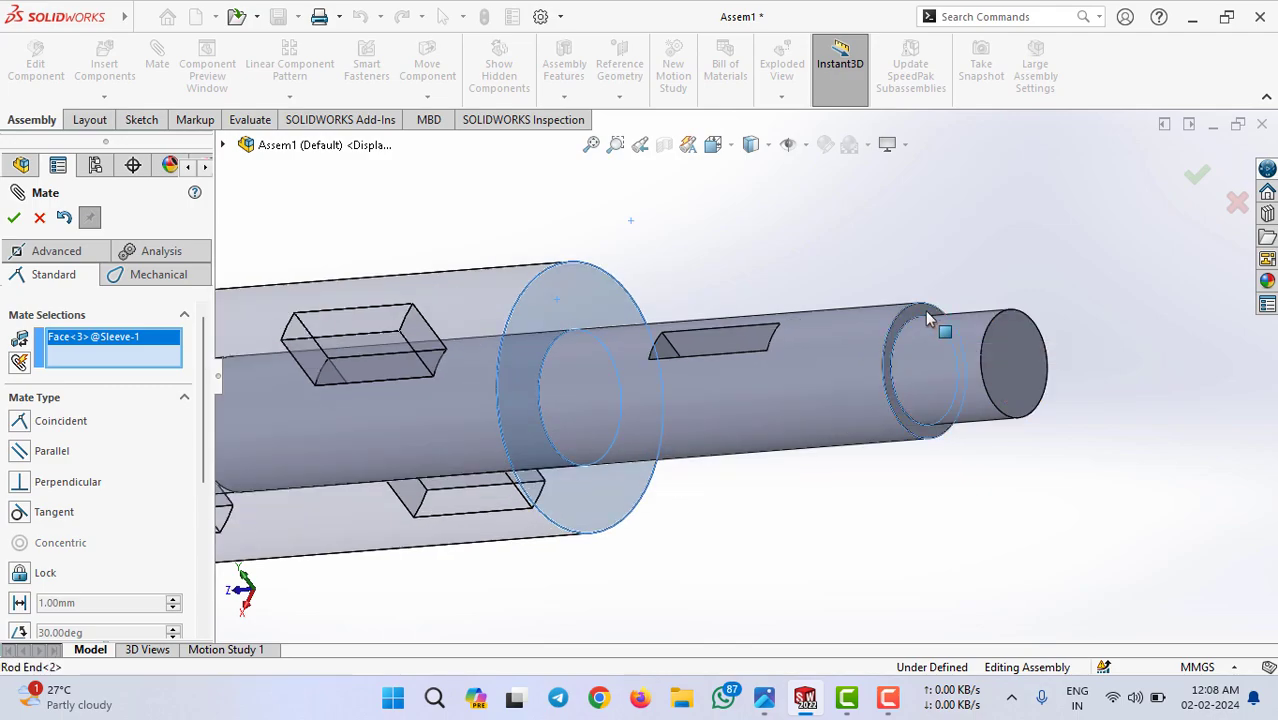
pyautogui.click(928, 318)
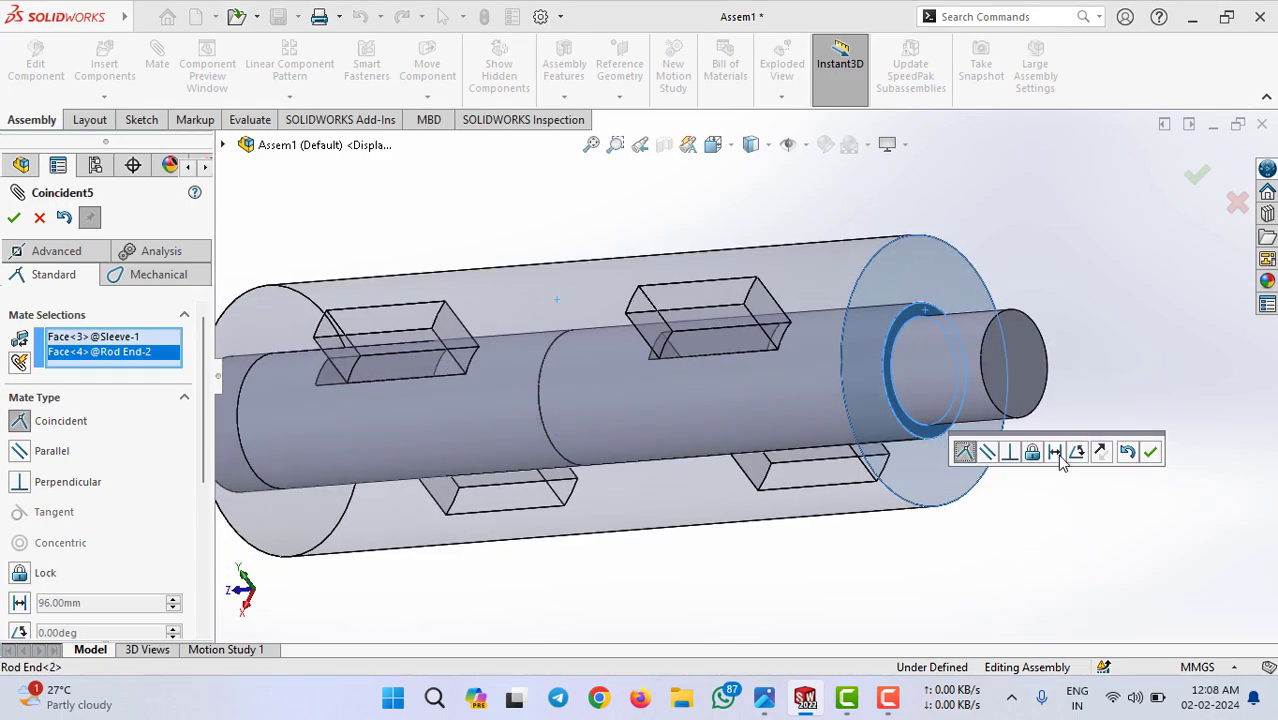
pyautogui.click(1055, 452)
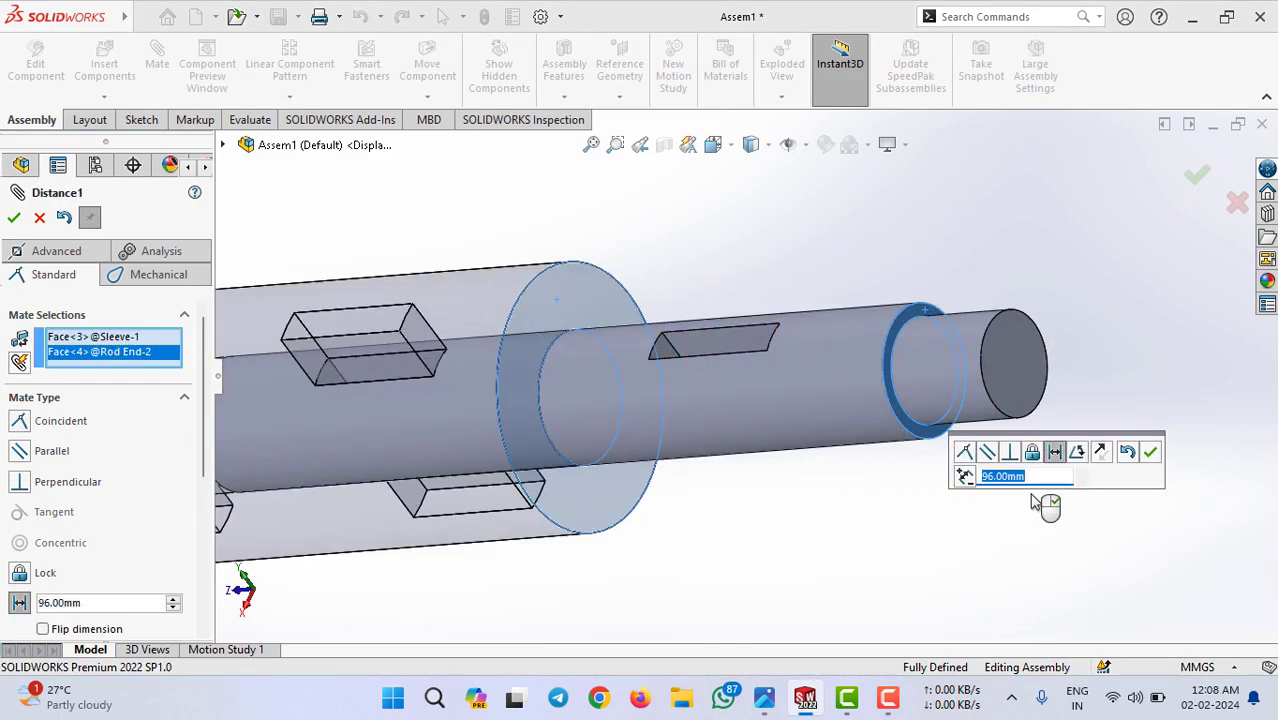
pyautogui.press('Return')
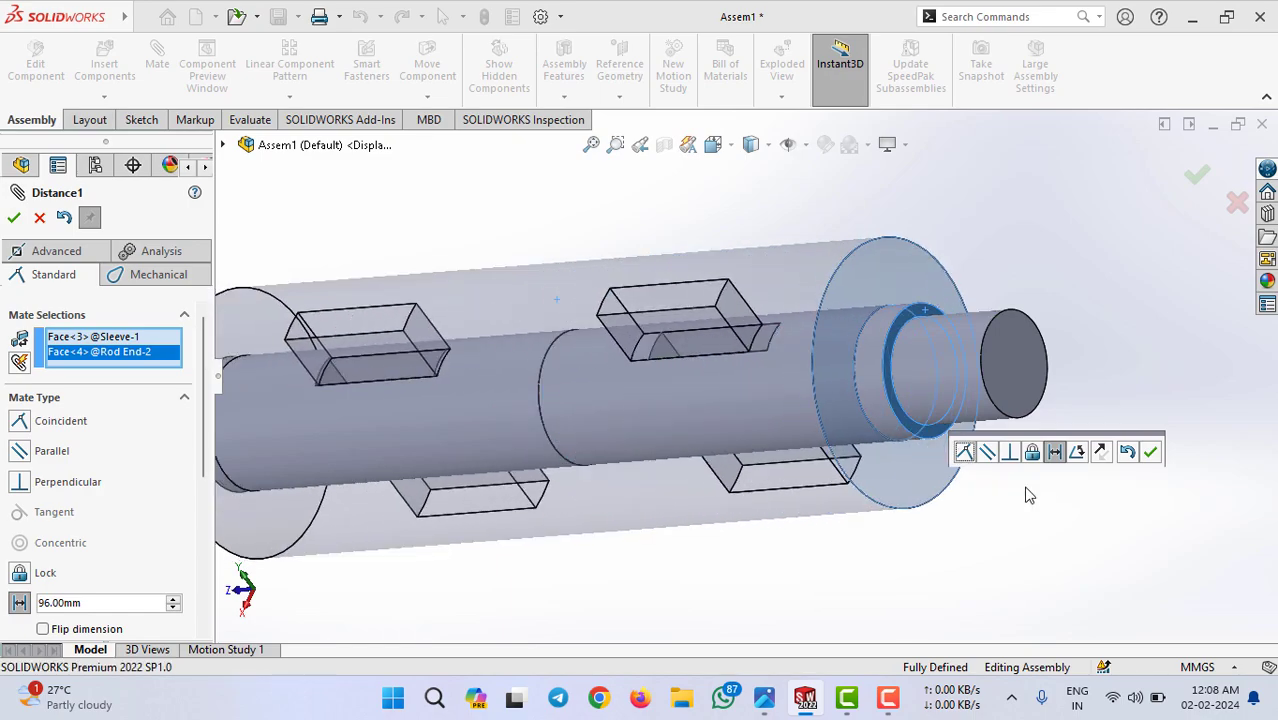
pyautogui.write('6')
pyautogui.press('Return')
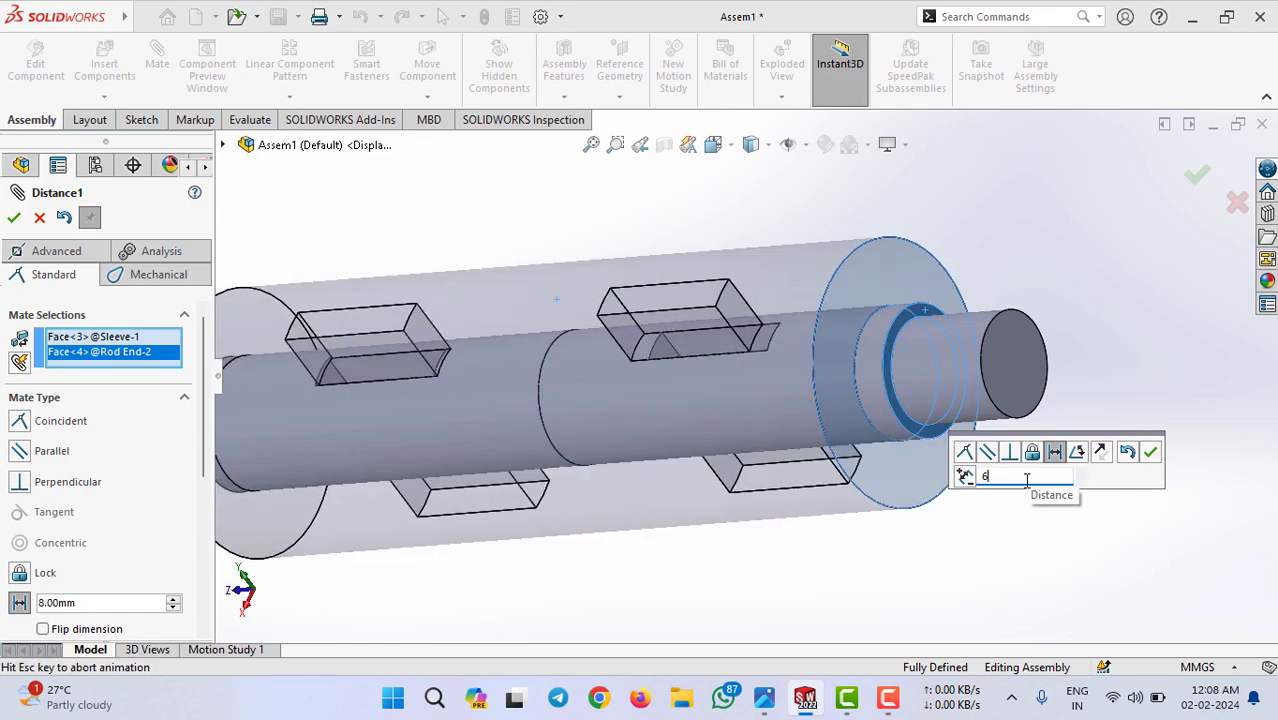
pyautogui.click(1194, 184)
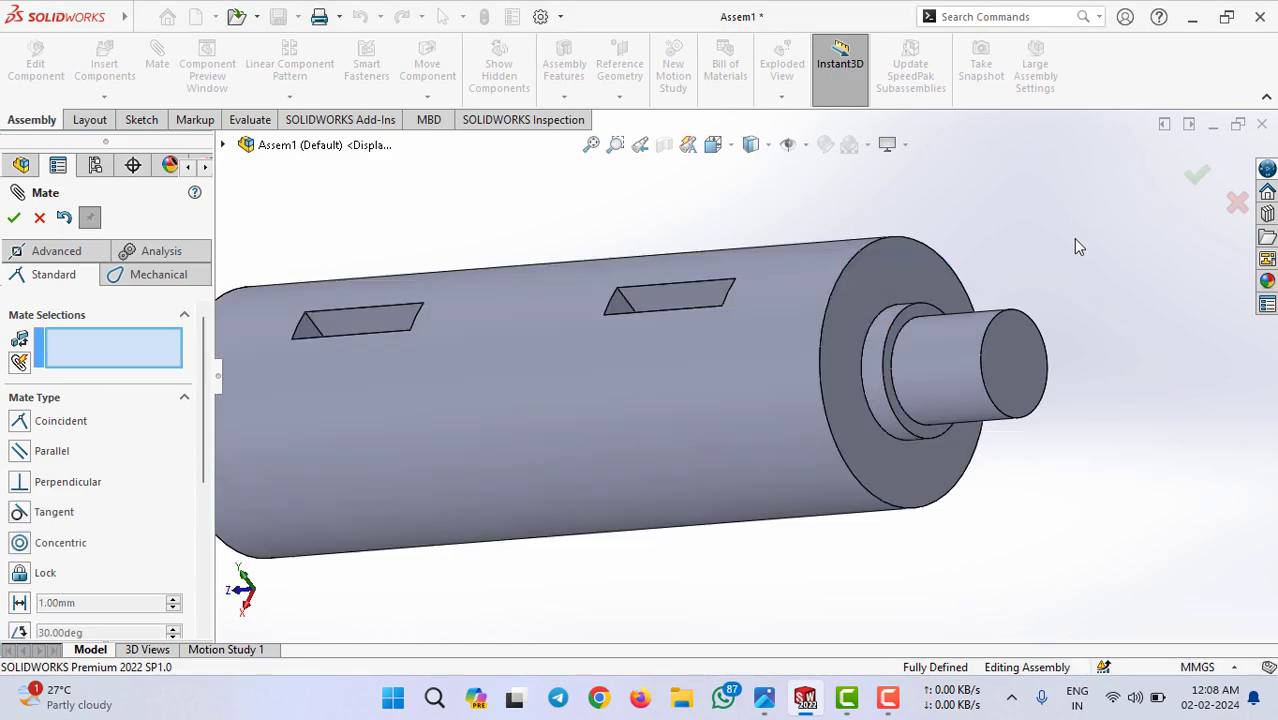
pyautogui.scroll(4, 636, 346)
pyautogui.moveTo(636, 346)
pyautogui.mouseDown(button='middle')
pyautogui.moveTo(673, 356)
pyautogui.moveTo(665, 420)
pyautogui.moveTo(673, 342)
pyautogui.mouseUp(button='middle')
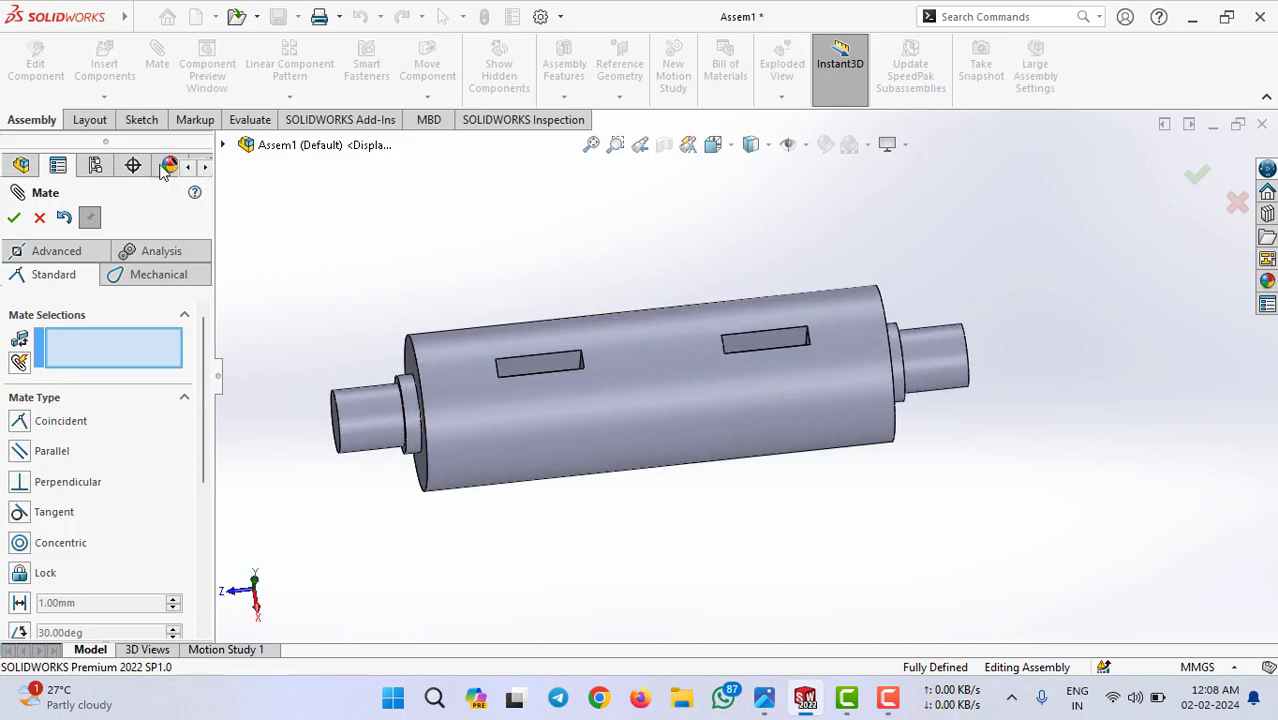
pyautogui.click(14, 218)
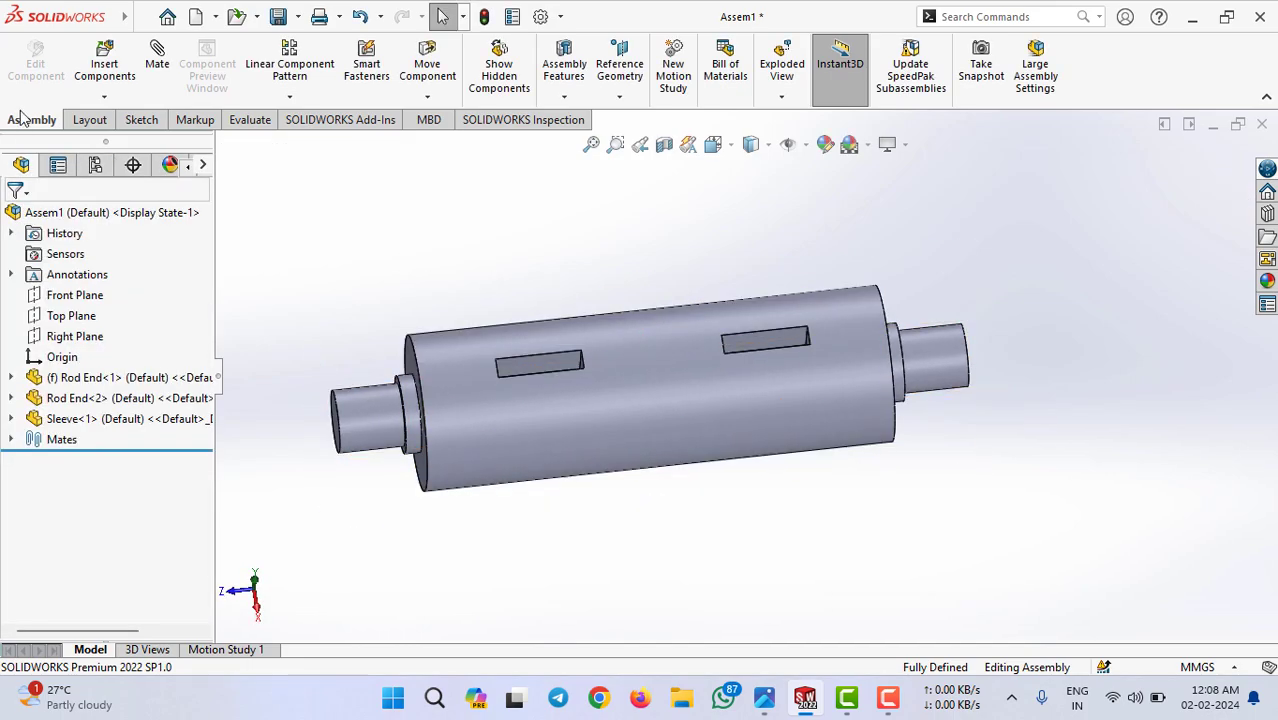
# Step: Insert two copies of the Cotter part beside the sleeve
pyautogui.click(103, 68)
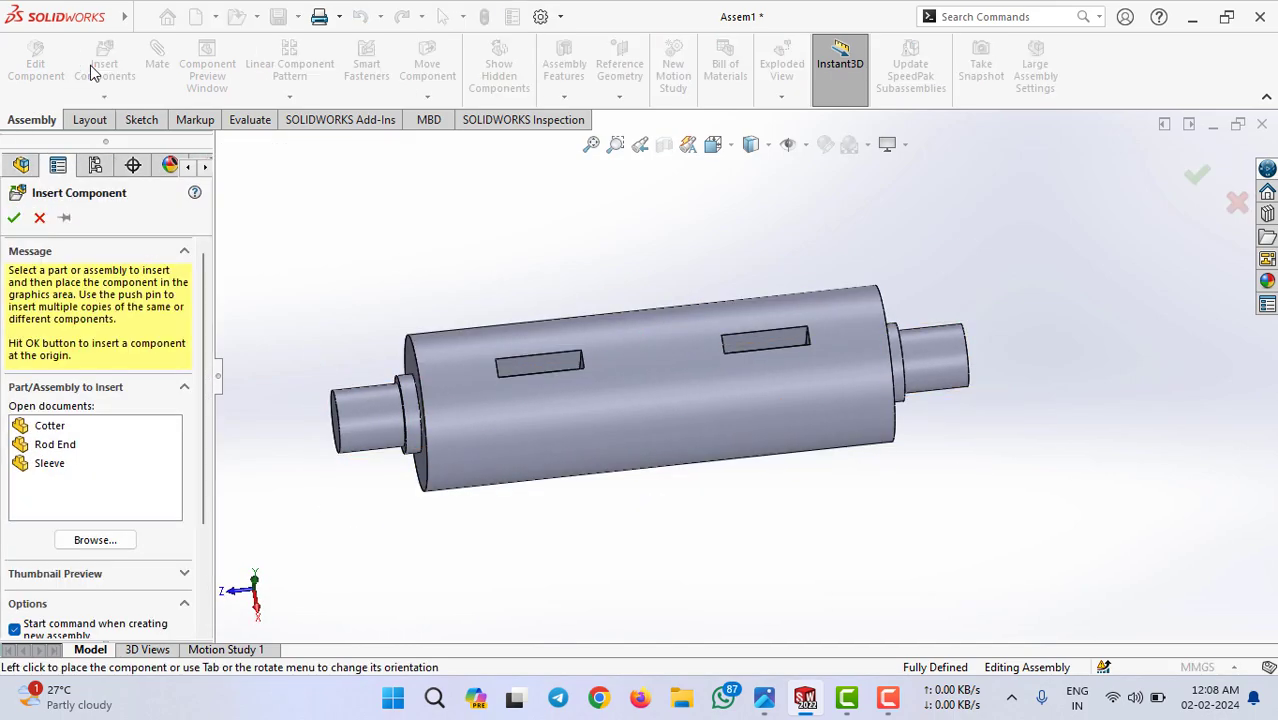
pyautogui.click(50, 426)
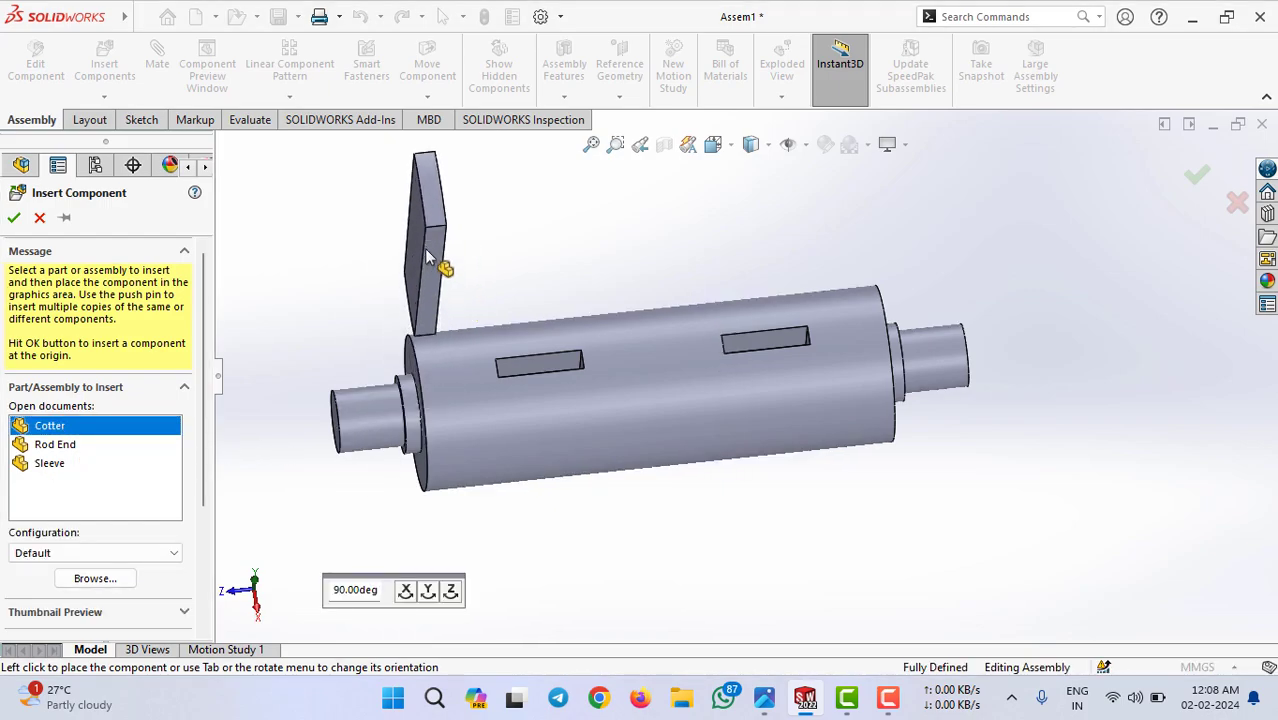
pyautogui.click(426, 258)
pyautogui.click(104, 68)
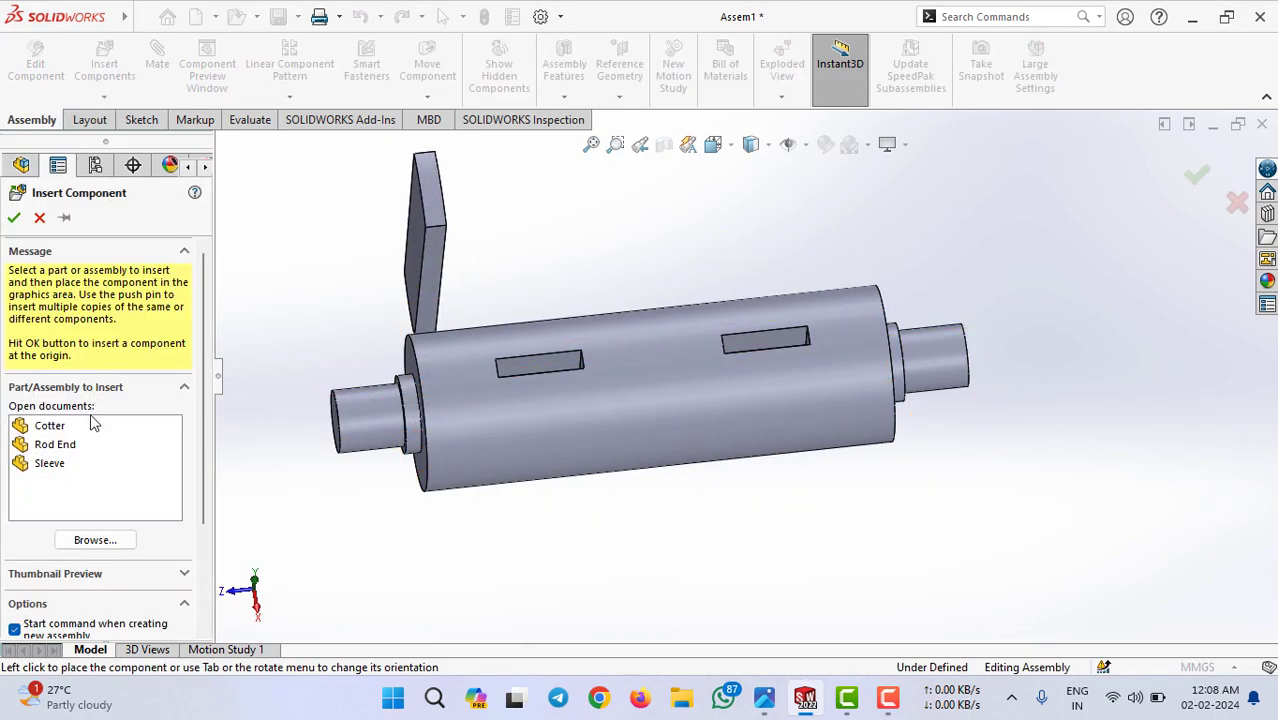
pyautogui.click(60, 428)
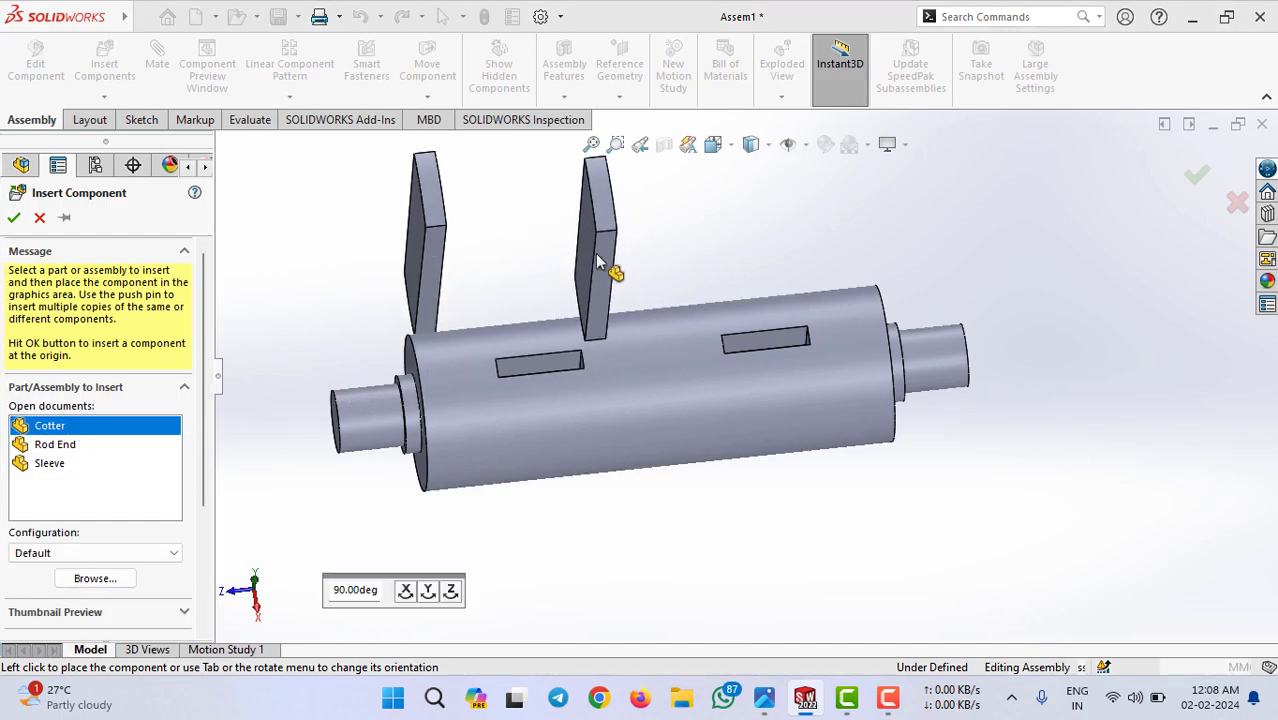
pyautogui.click(668, 264)
pyautogui.scroll(2, 668, 250)
pyautogui.moveTo(668, 250)
pyautogui.mouseDown(button='middle')
pyautogui.moveTo(810, 356)
pyautogui.moveTo(793, 405)
pyautogui.moveTo(759, 417)
pyautogui.moveTo(762, 380)
pyautogui.moveTo(796, 377)
pyautogui.moveTo(753, 462)
pyautogui.moveTo(748, 365)
pyautogui.moveTo(785, 377)
pyautogui.moveTo(722, 419)
pyautogui.mouseUp(button='middle')
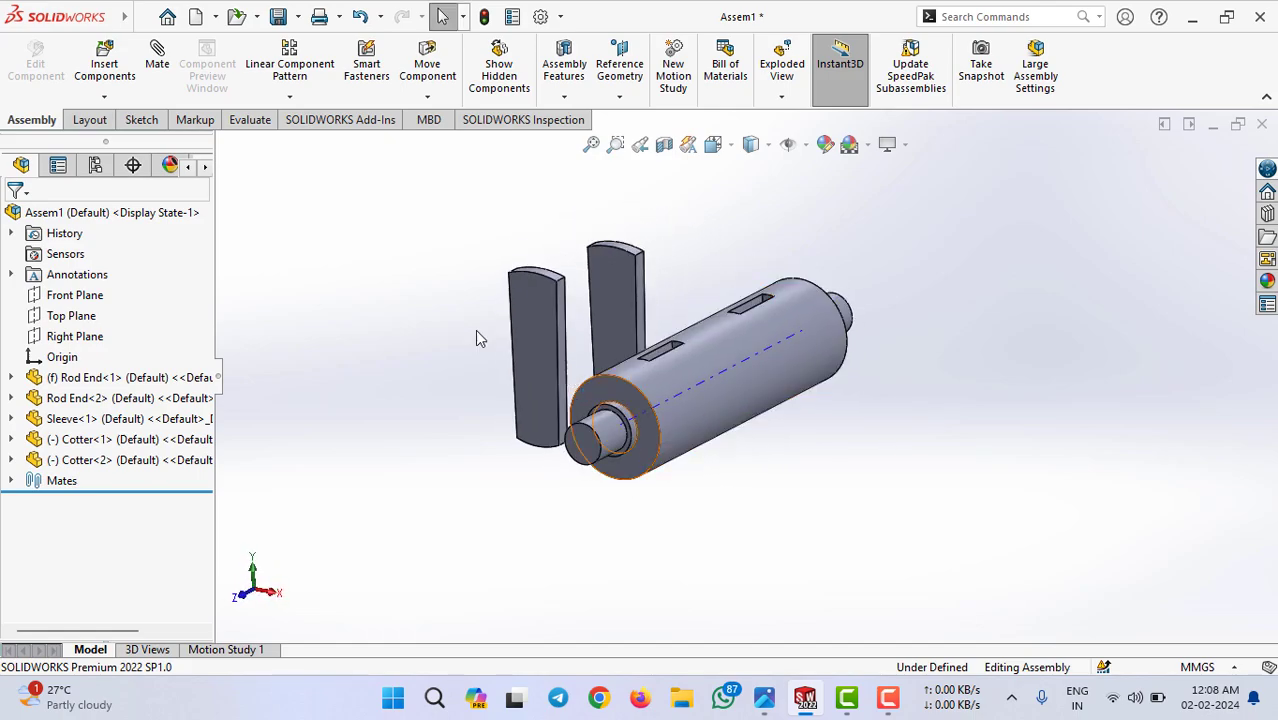
pyautogui.press('m')
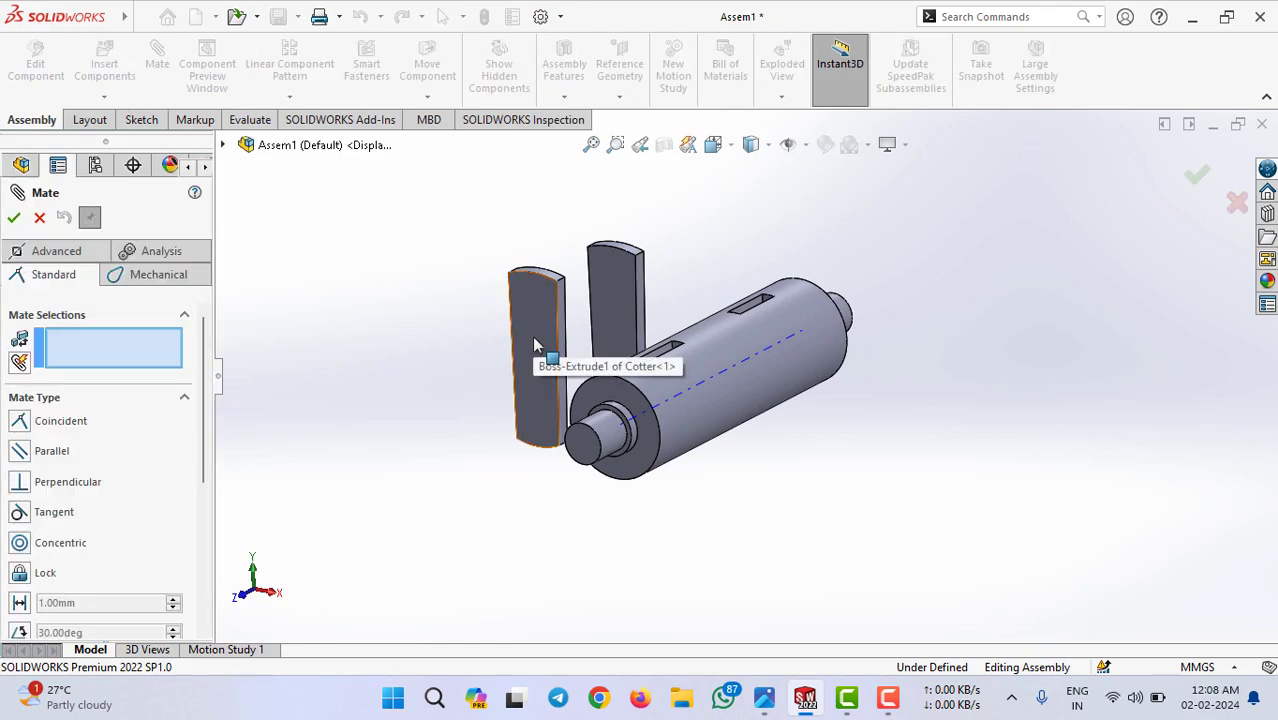
# Step: Mate a broad face of Cotter-1 coincident with a sleeve slot face
pyautogui.click(535, 342)
pyautogui.moveTo(451, 333)
pyautogui.mouseDown(button='middle')
pyautogui.moveTo(505, 351)
pyautogui.moveTo(503, 312)
pyautogui.moveTo(568, 408)
pyautogui.moveTo(559, 491)
pyautogui.mouseUp(button='middle')
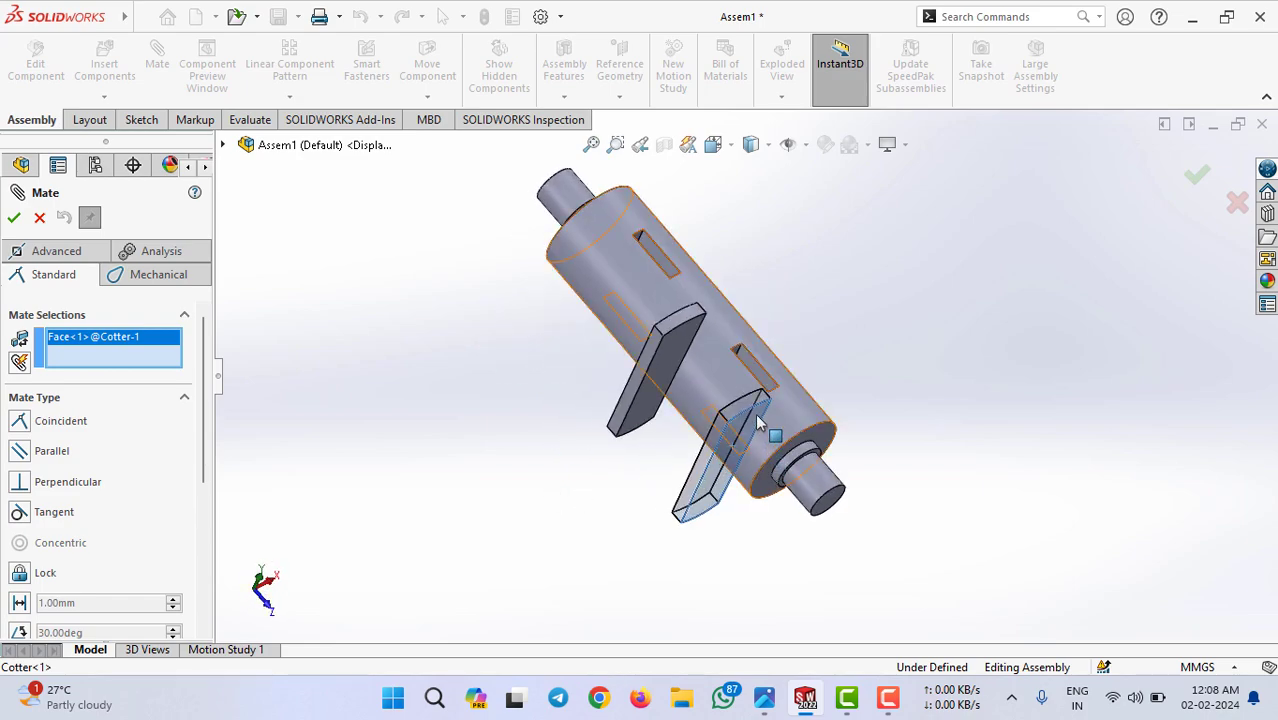
pyautogui.click(755, 370)
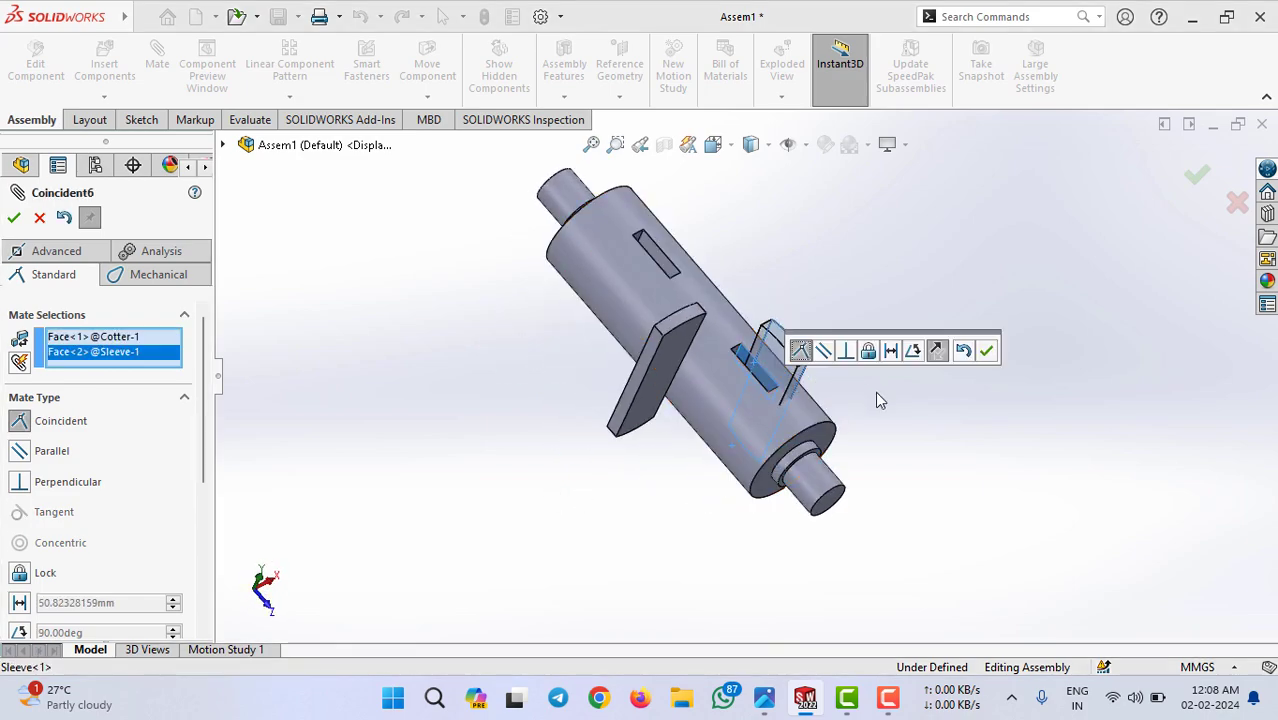
pyautogui.click(987, 353)
pyautogui.moveTo(770, 400)
pyautogui.mouseDown(button='middle')
pyautogui.moveTo(756, 334)
pyautogui.moveTo(716, 402)
pyautogui.moveTo(773, 417)
pyautogui.moveTo(762, 436)
pyautogui.moveTo(693, 459)
pyautogui.moveTo(630, 542)
pyautogui.moveTo(642, 475)
pyautogui.moveTo(785, 445)
pyautogui.moveTo(672, 368)
pyautogui.mouseUp(button='middle')
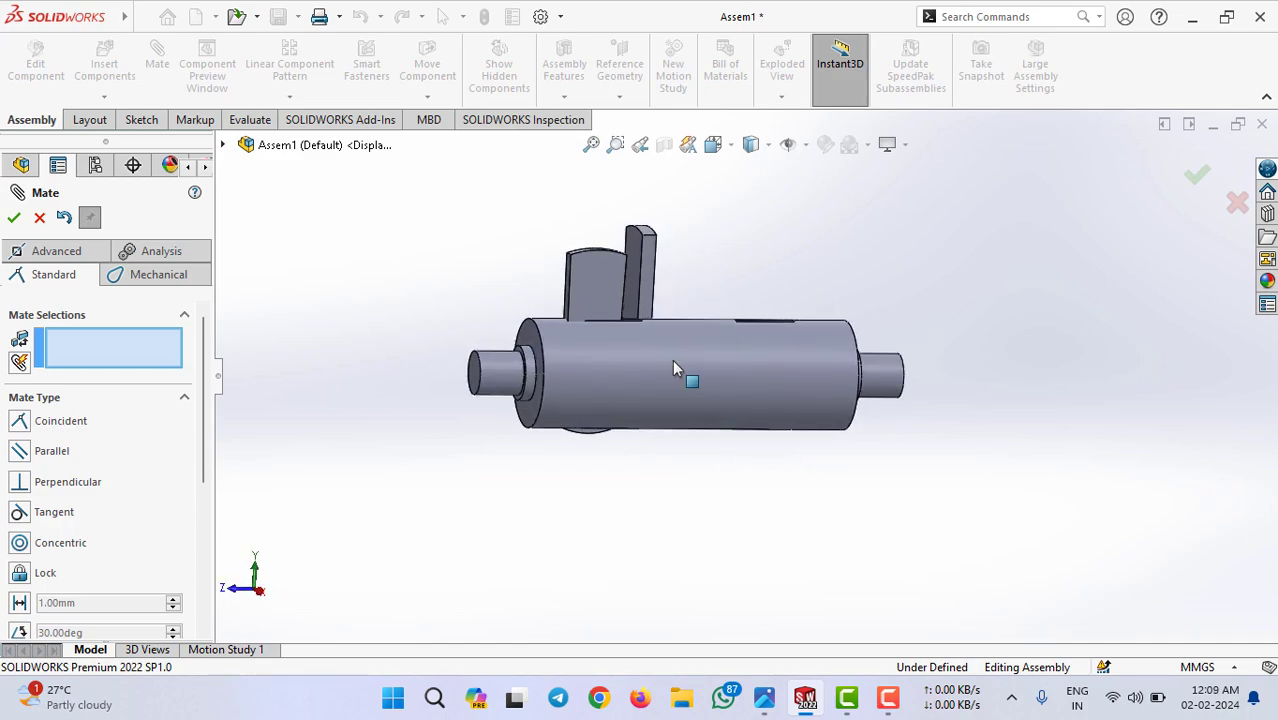
# Step: Mate a face of the second cotter coincident with its slot face
pyautogui.click(633, 247)
pyautogui.moveTo(742, 265)
pyautogui.mouseDown(button='middle')
pyautogui.moveTo(787, 506)
pyautogui.moveTo(788, 345)
pyautogui.mouseUp(button='middle')
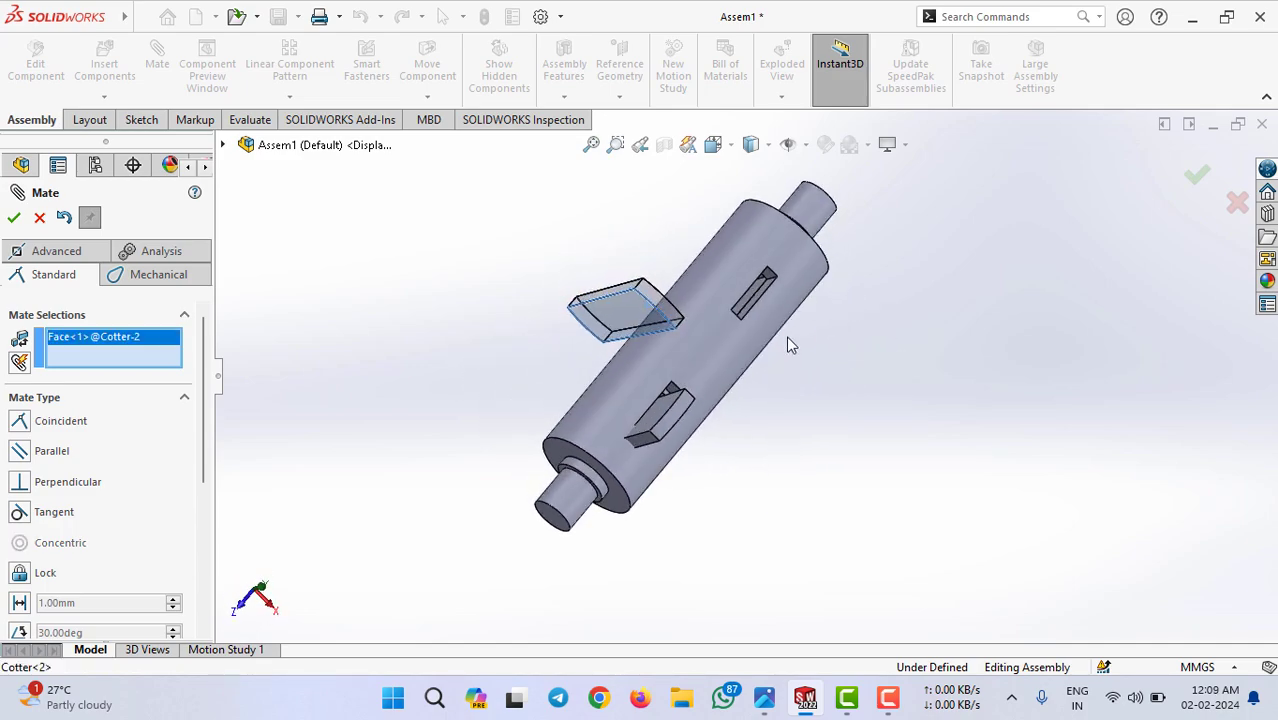
pyautogui.scroll(-2, 757, 288)
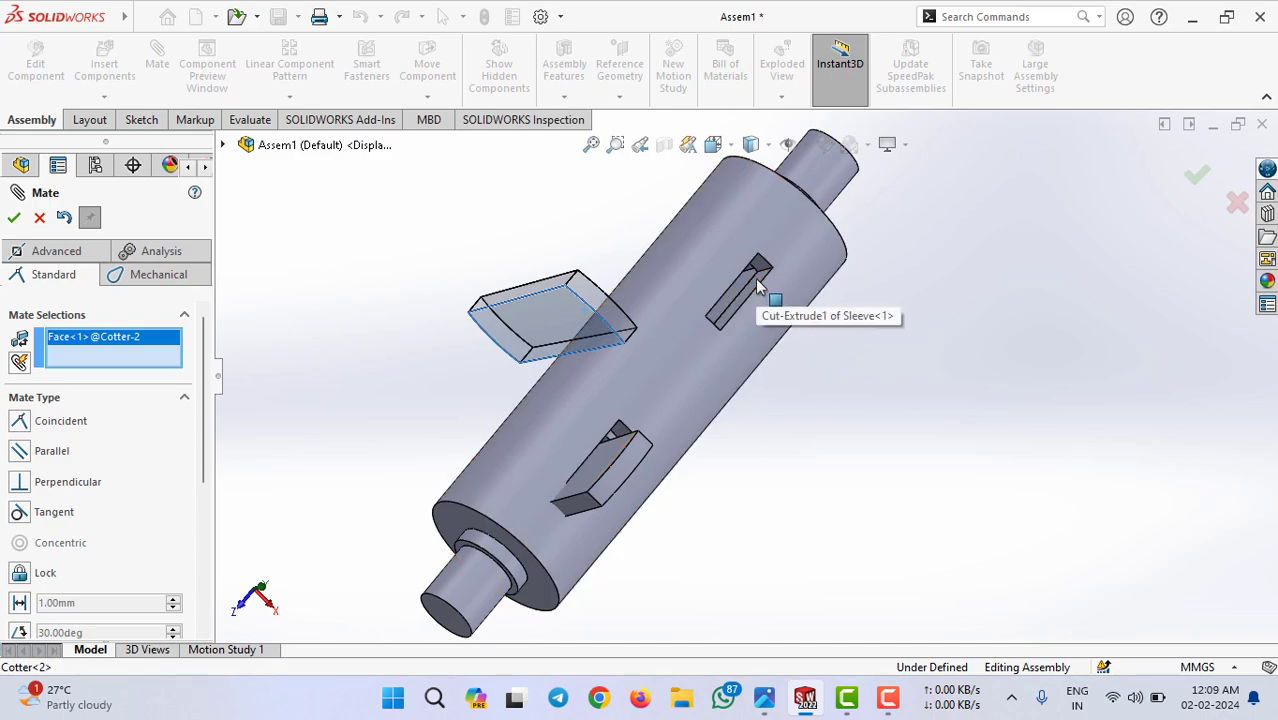
pyautogui.click(757, 287)
pyautogui.click(1035, 465)
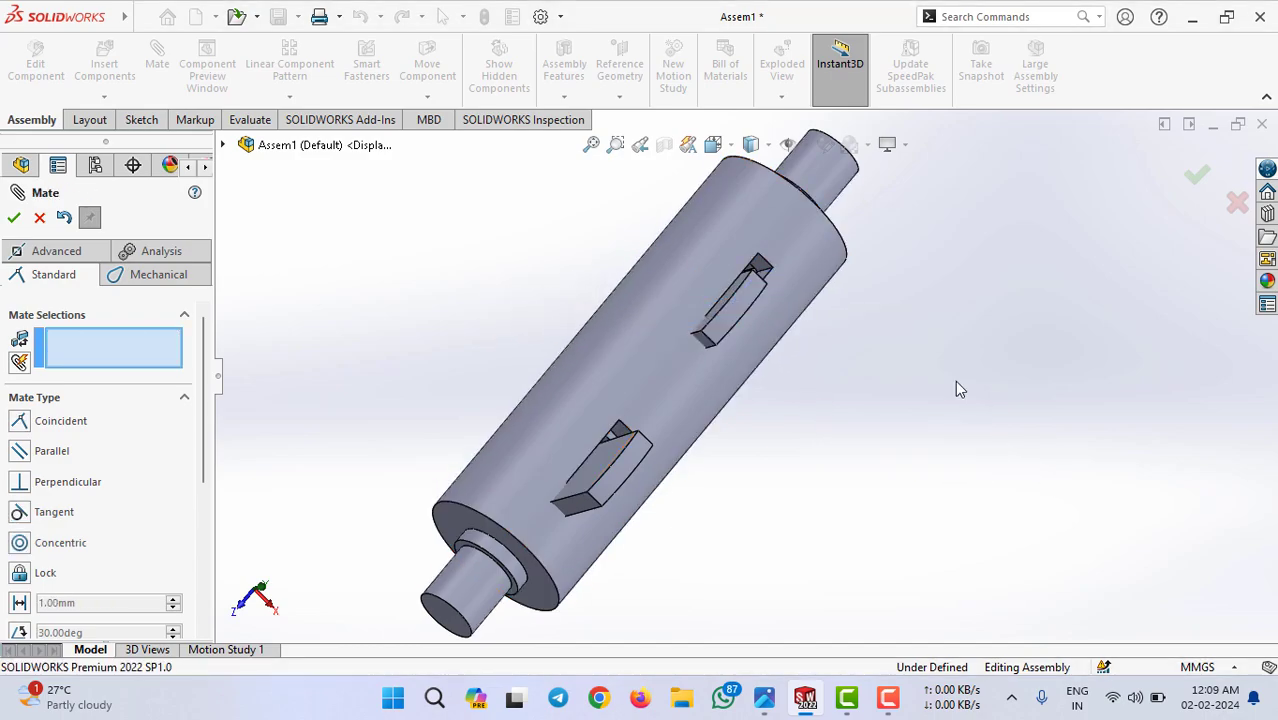
pyautogui.moveTo(955, 380)
pyautogui.mouseDown(button='middle')
pyautogui.moveTo(860, 223)
pyautogui.moveTo(707, 315)
pyautogui.mouseUp(button='middle')
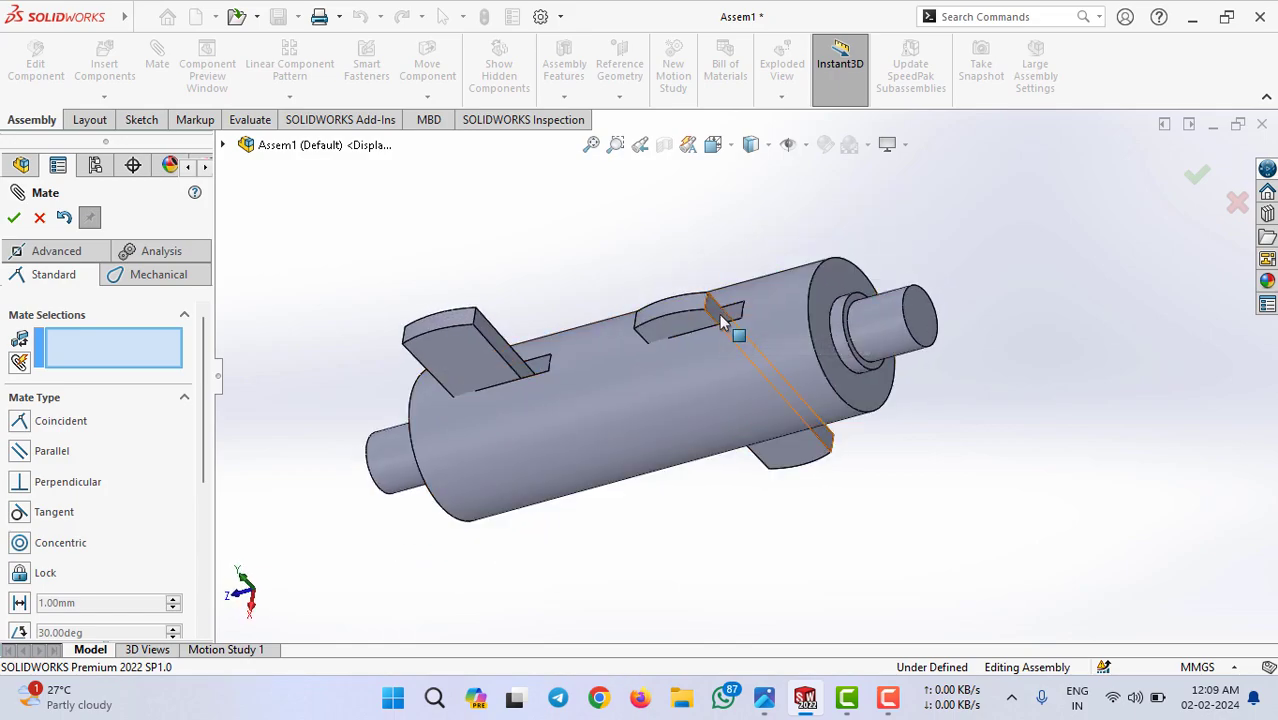
# Step: Align the second cotter's side with the matching slot side
pyautogui.click(725, 315)
pyautogui.moveTo(676, 262)
pyautogui.mouseDown(button='middle')
pyautogui.moveTo(710, 220)
pyautogui.moveTo(759, 230)
pyautogui.mouseUp(button='middle')
pyautogui.scroll(-2, 762, 260)
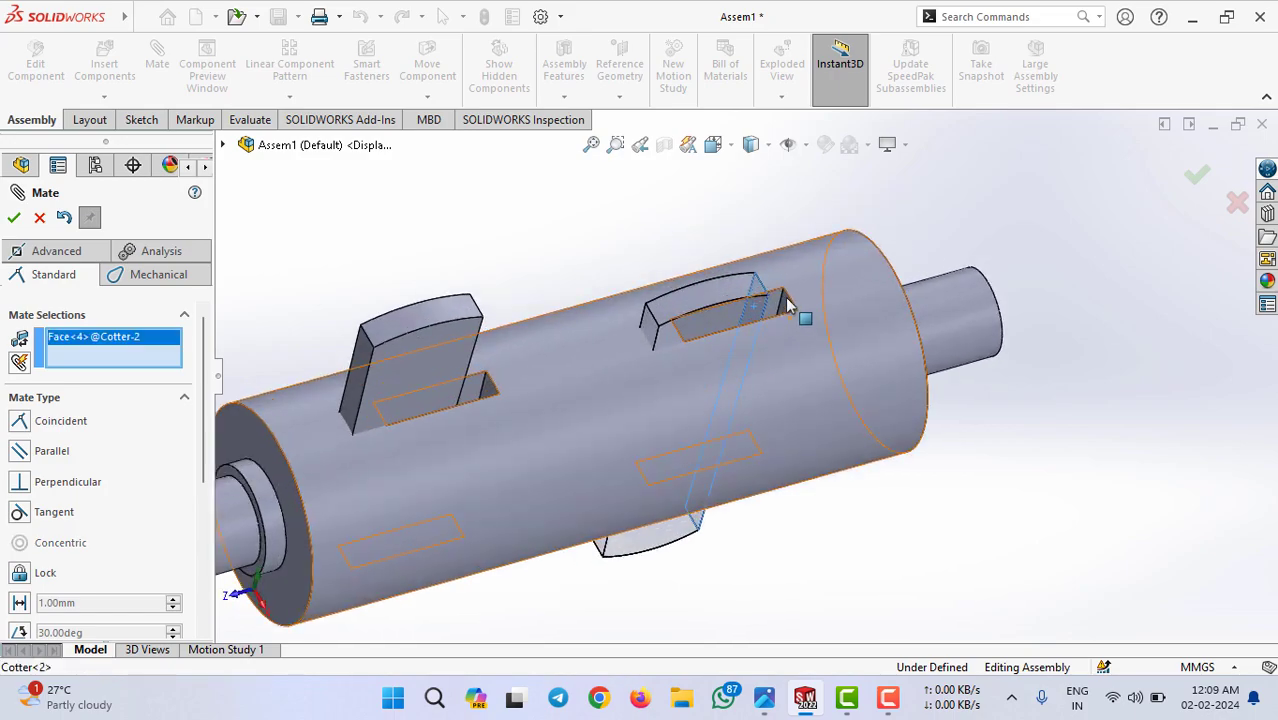
pyautogui.scroll(-2, 800, 320)
pyautogui.click(795, 325)
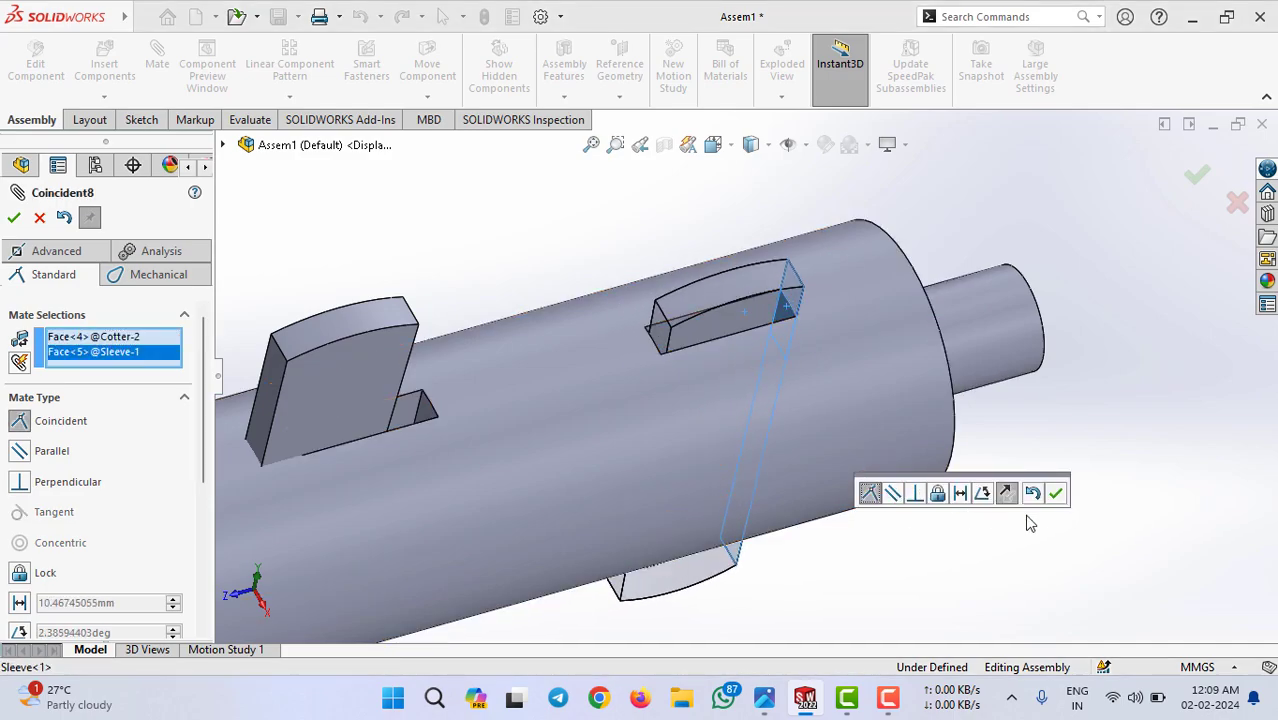
pyautogui.click(1057, 494)
pyautogui.scroll(3, 408, 486)
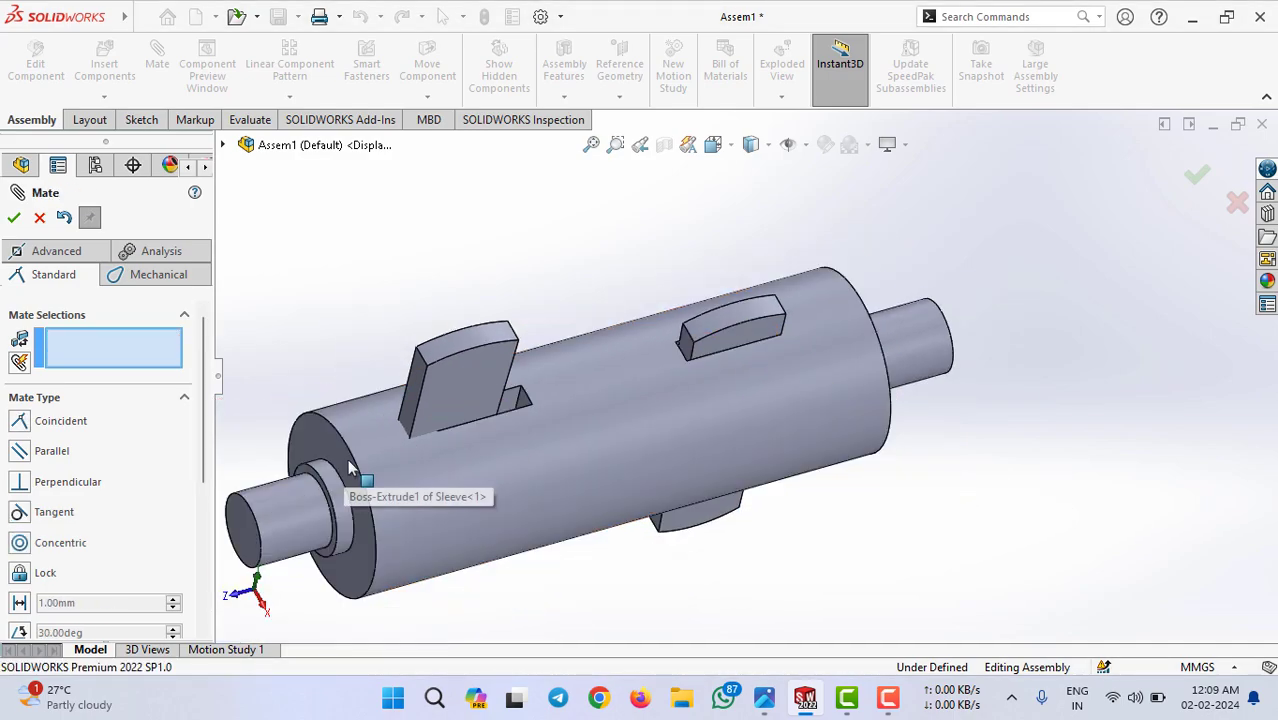
# Step: Align the first cotter's side face with its slot face
pyautogui.click(417, 398)
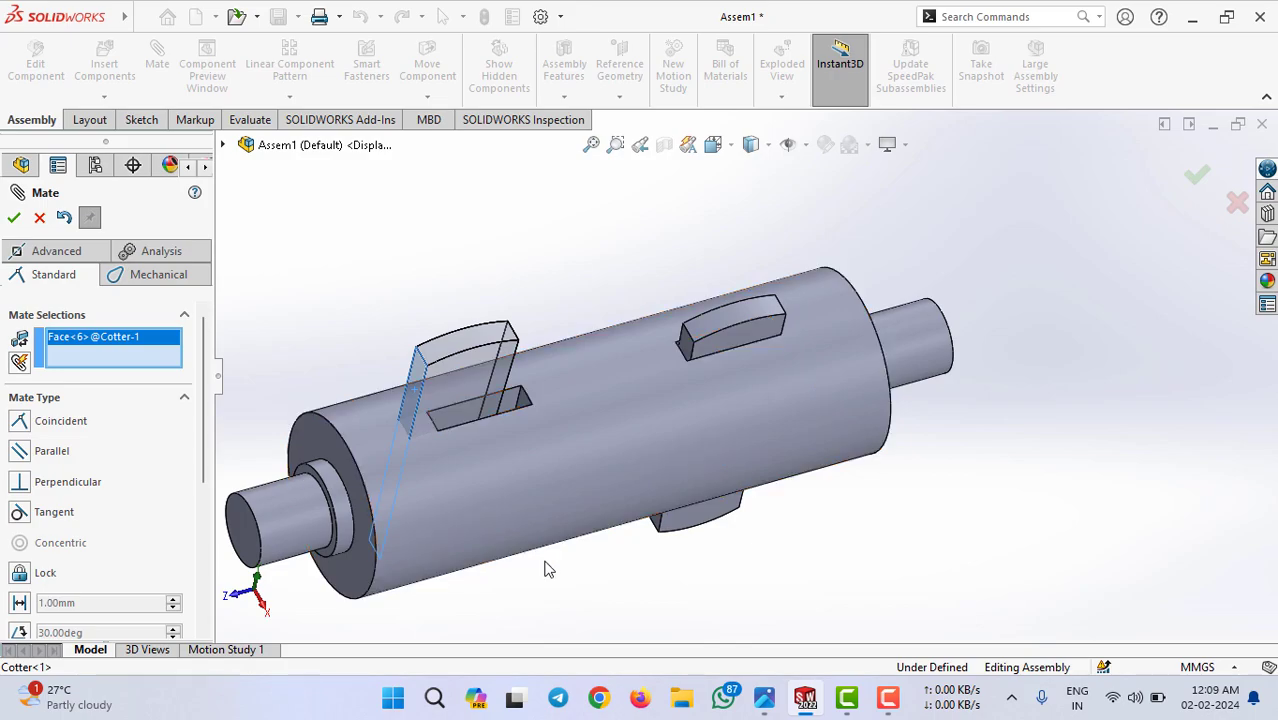
pyautogui.moveTo(543, 566); pyautogui.dragTo(461, 534, button='middle')
pyautogui.scroll(3, 435, 418)
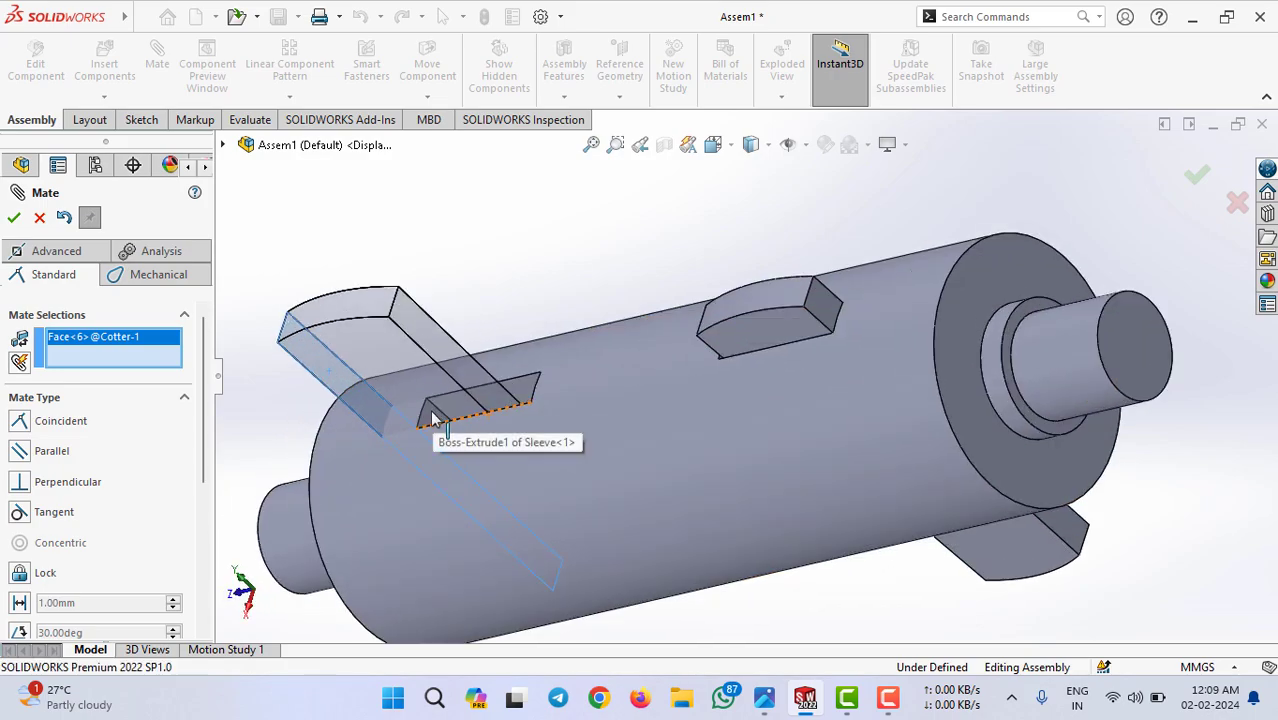
pyautogui.click(432, 418)
pyautogui.click(416, 464)
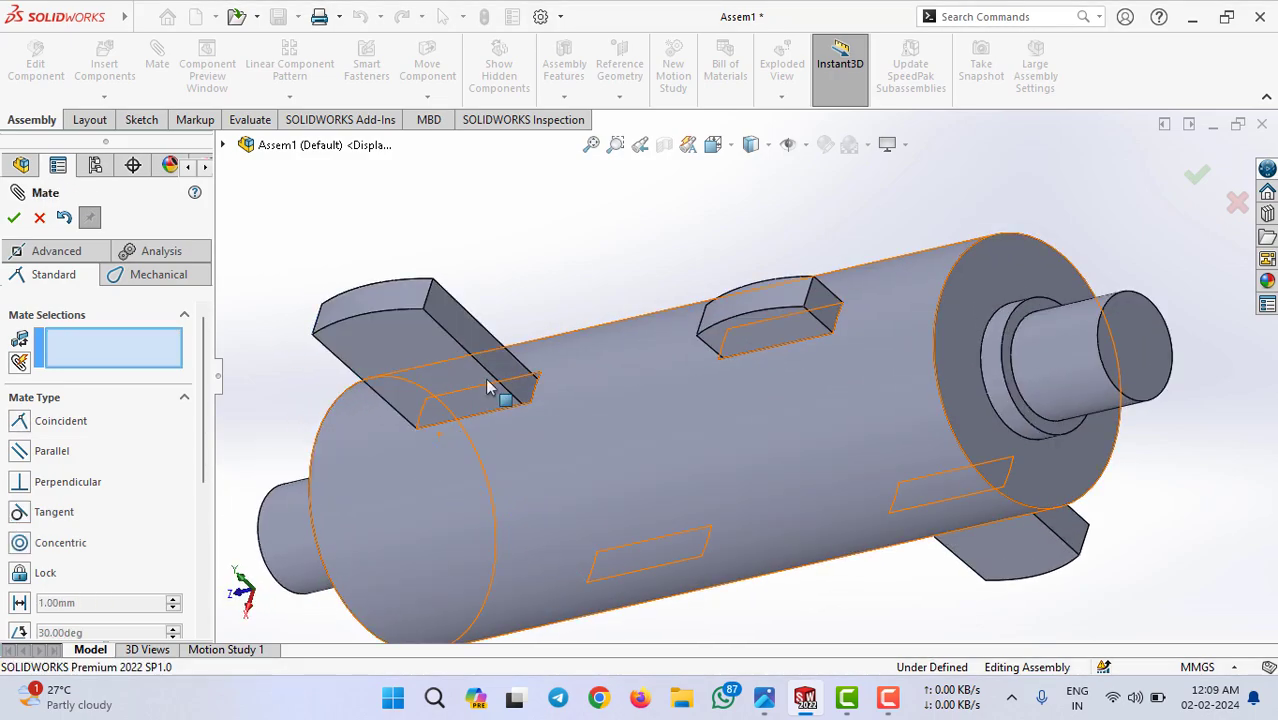
pyautogui.scroll(-3, 534, 289)
pyautogui.scroll(-2, 680, 491)
pyautogui.moveTo(680, 491)
pyautogui.mouseDown(button='middle')
pyautogui.moveTo(715, 290)
pyautogui.moveTo(673, 362)
pyautogui.mouseUp(button='middle')
pyautogui.click(638, 349)
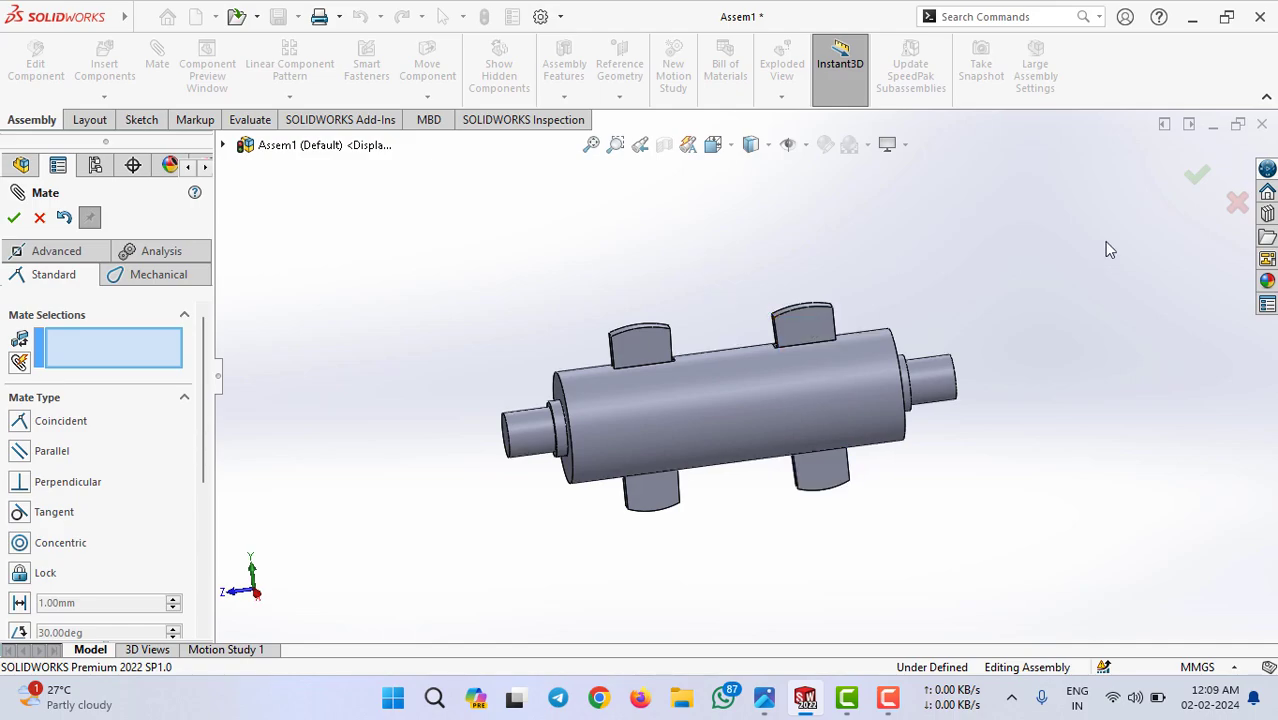
# Step: Close mating, view the assembly in Dimetric, and compare it with Picture1.jpg
pyautogui.click(1197, 177)
pyautogui.press('space')
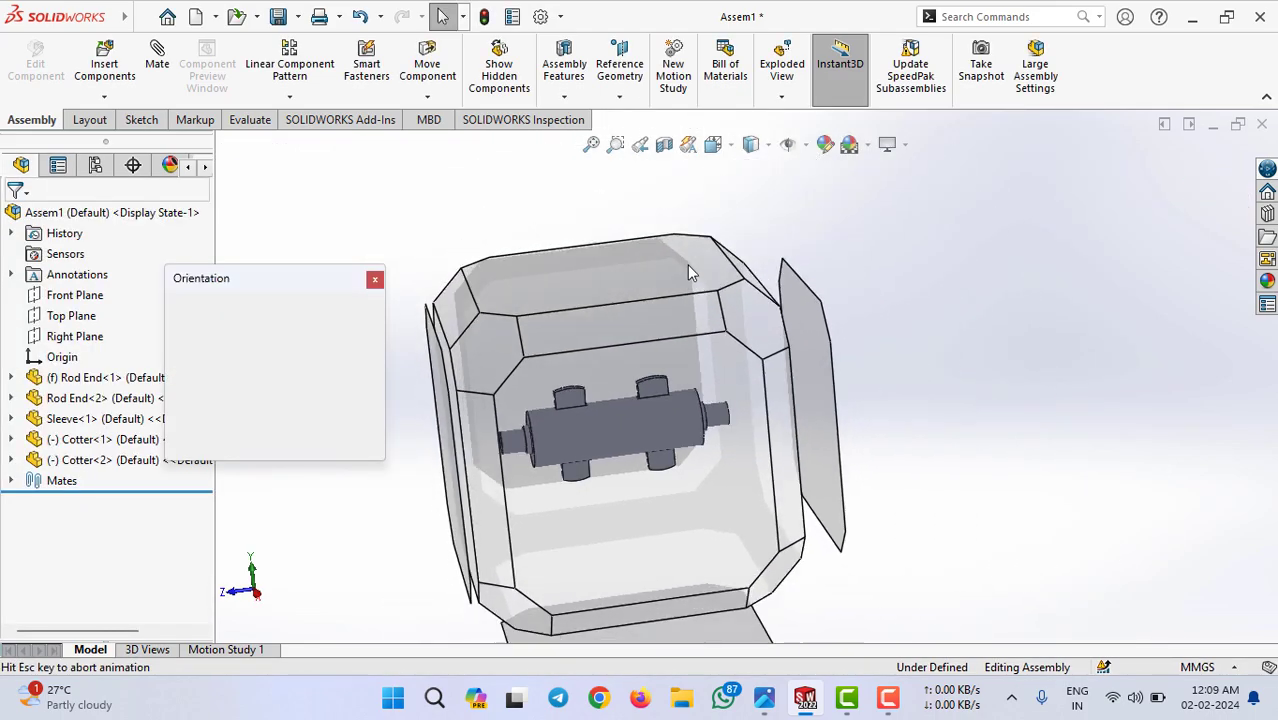
pyautogui.click(357, 340)
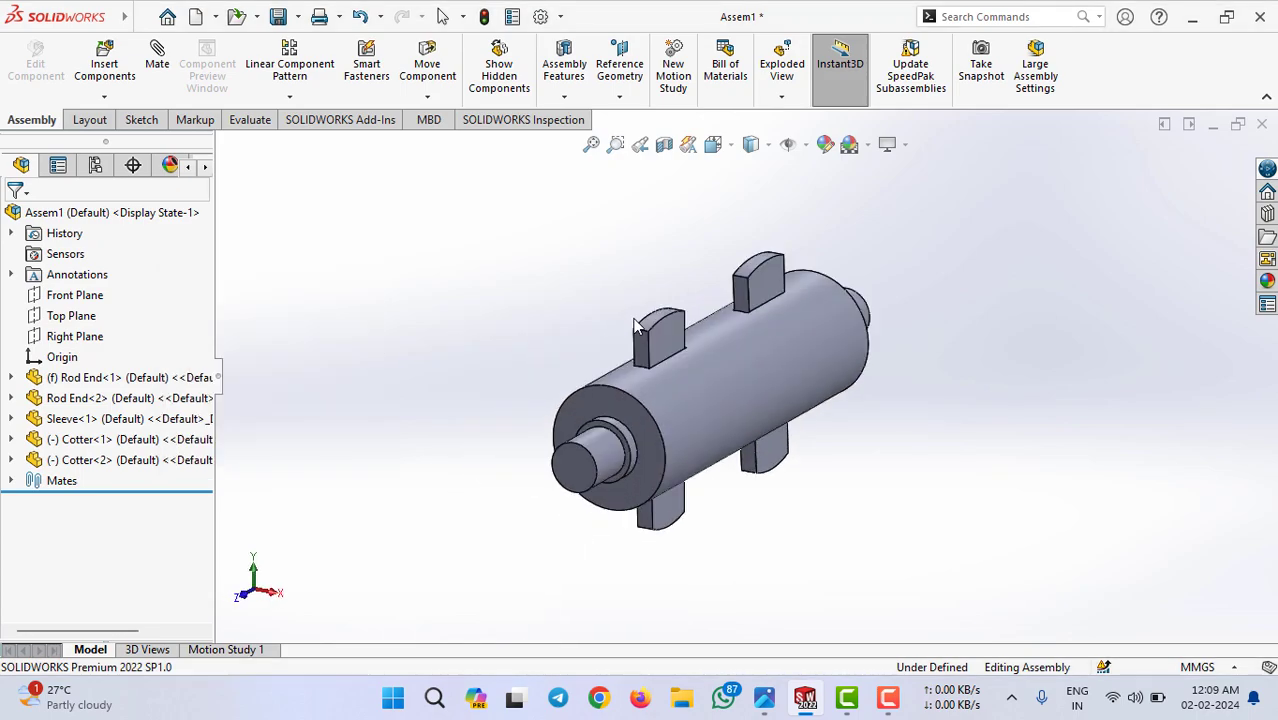
pyautogui.moveTo(523, 282)
pyautogui.mouseDown(button='middle')
pyautogui.moveTo(500, 249)
pyautogui.moveTo(490, 309)
pyautogui.moveTo(476, 291)
pyautogui.mouseUp(button='middle')
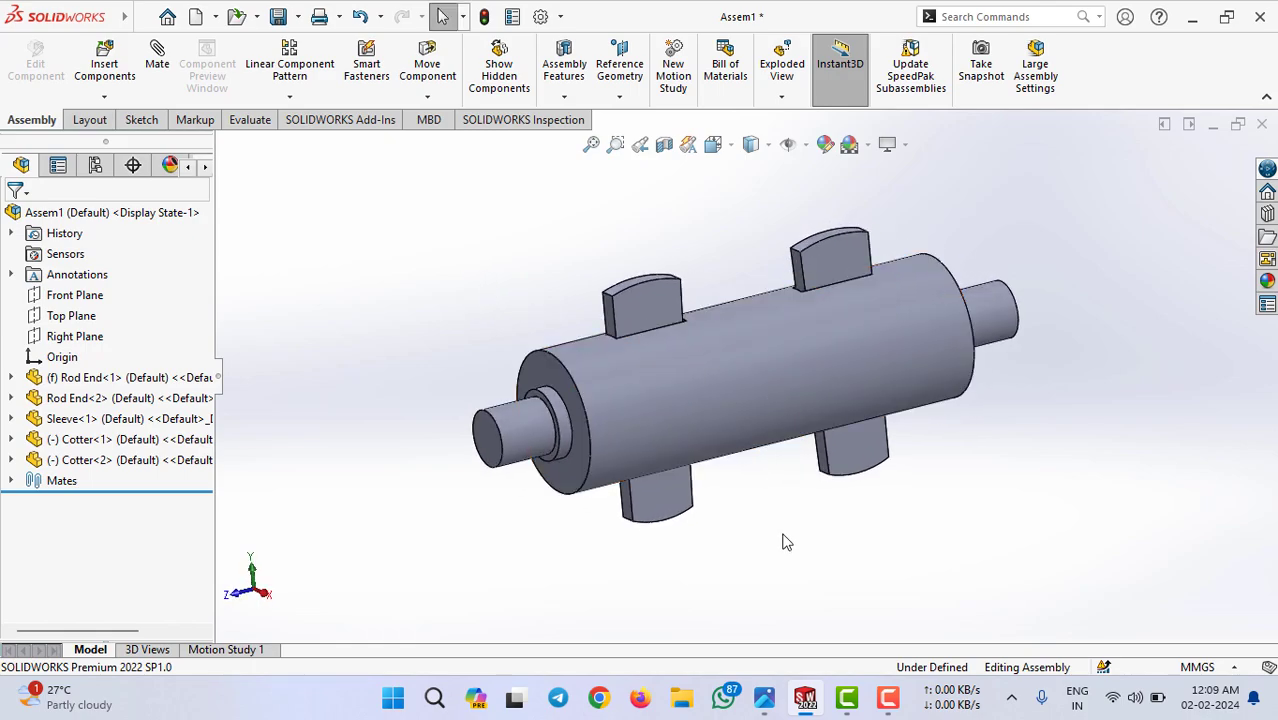
pyautogui.click(764, 697)
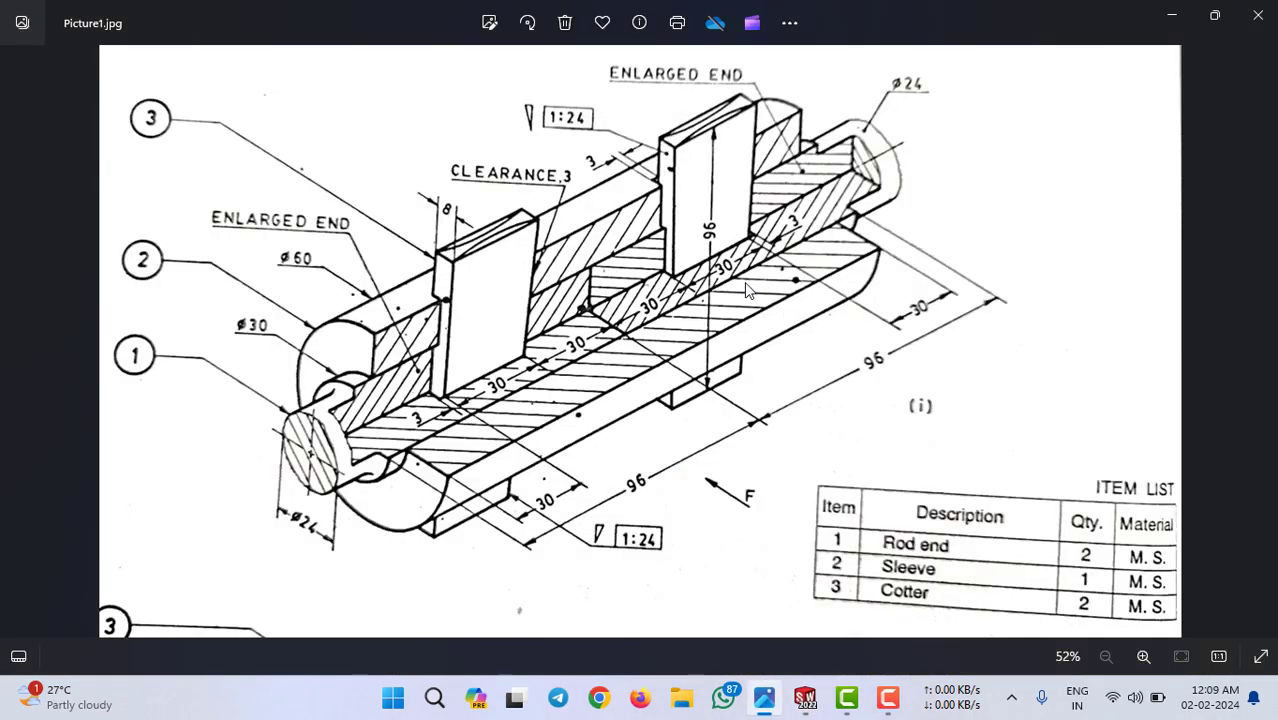
pyautogui.hotkey('alt', 'Tab')
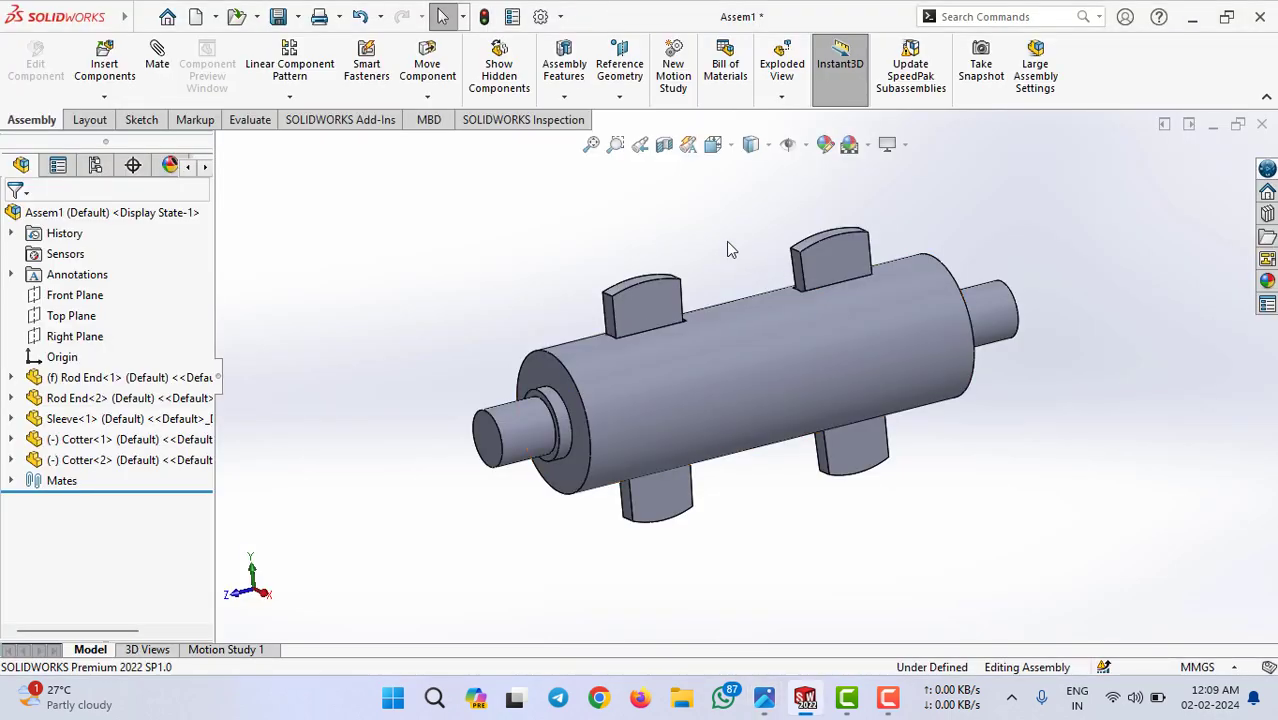